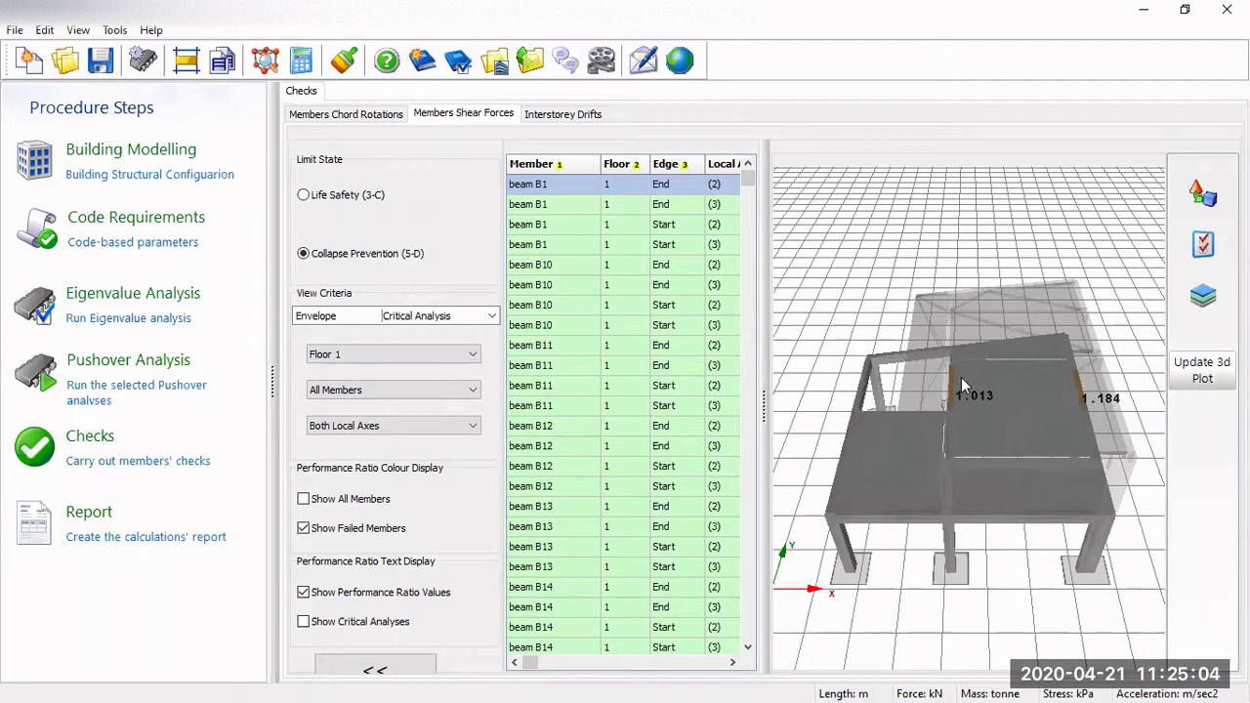
Step: Display the members' chord rotation checks and examine the failed first-floor members in the 3D model from several angles
{"action": "left_click", "coordinate": [357, 115]}
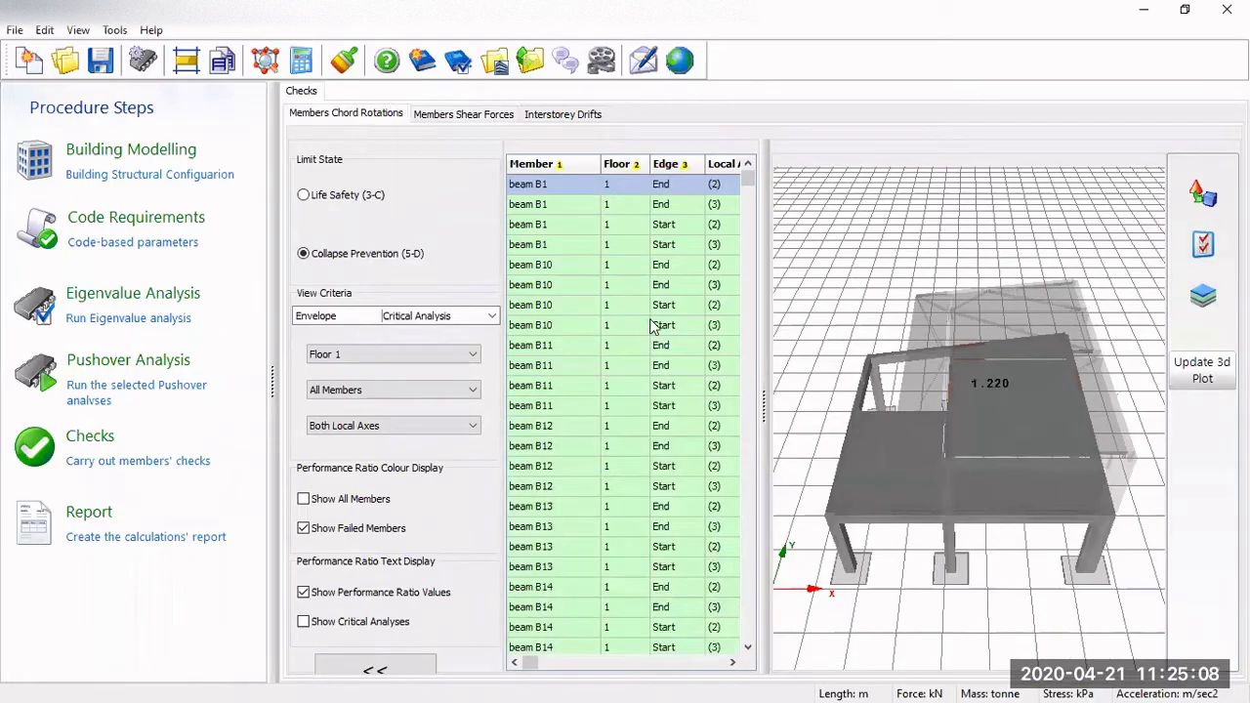
{"action": "left_click_drag", "start_coordinate": [1030, 522], "coordinate": [1022, 486]}
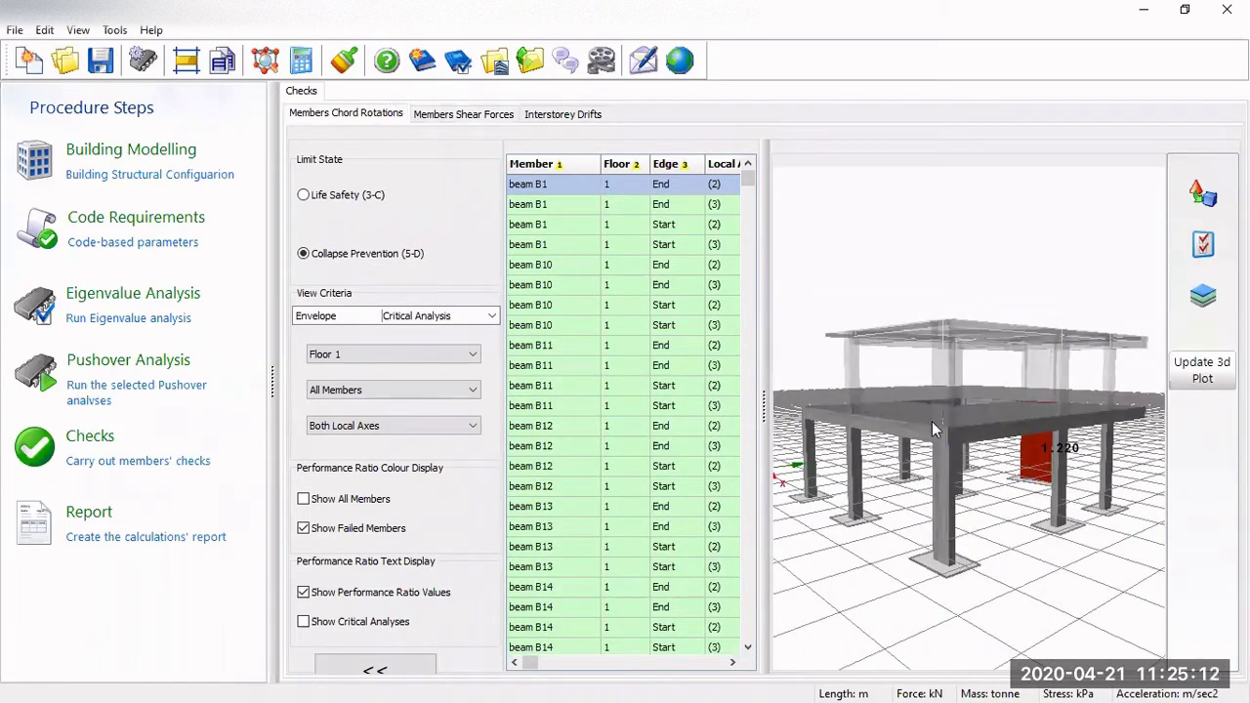
{"action": "left_click_drag", "start_coordinate": [925, 522], "coordinate": [960, 547]}
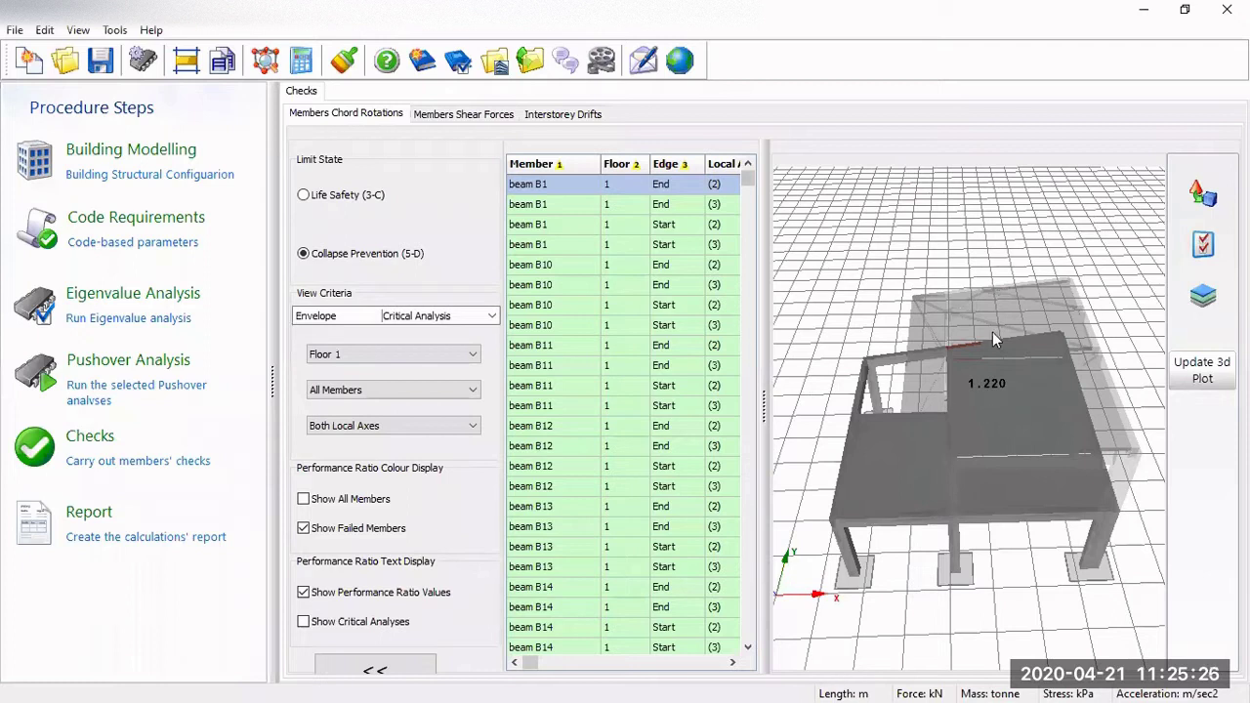
Step: Return to building modelling and select wall W9 on the first-floor plan
{"action": "left_click", "coordinate": [158, 158]}
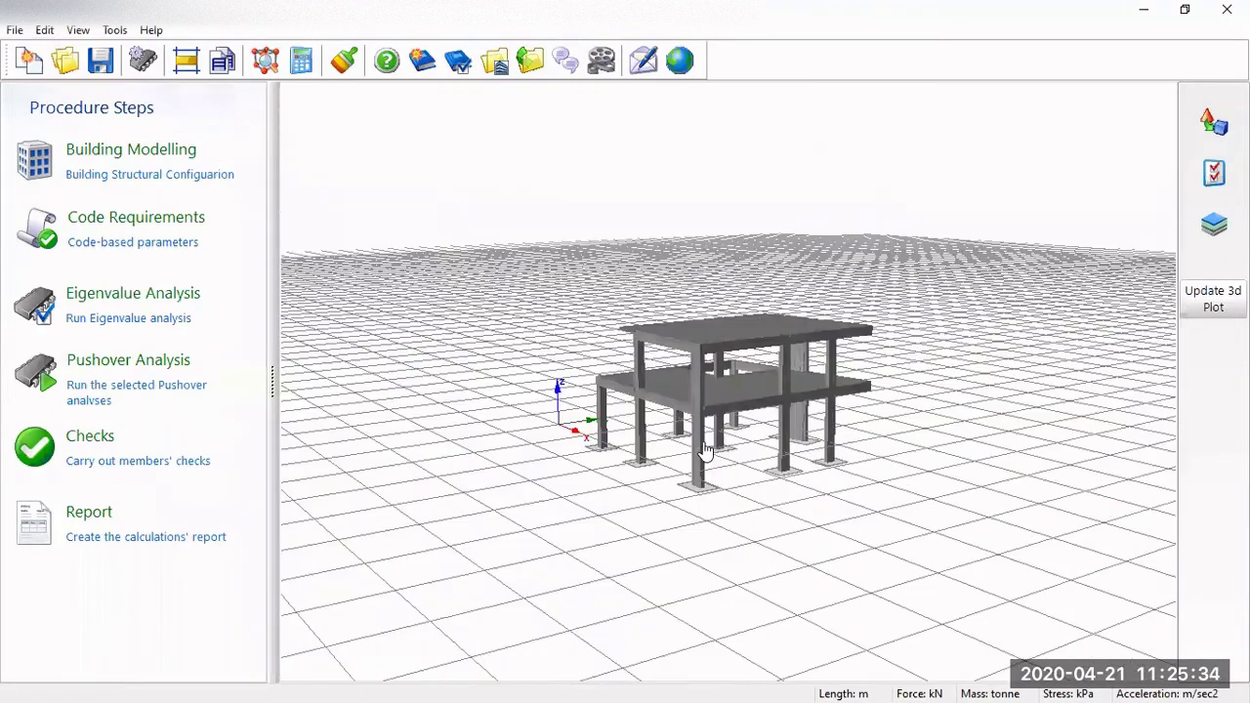
{"action": "left_click", "coordinate": [97, 153]}
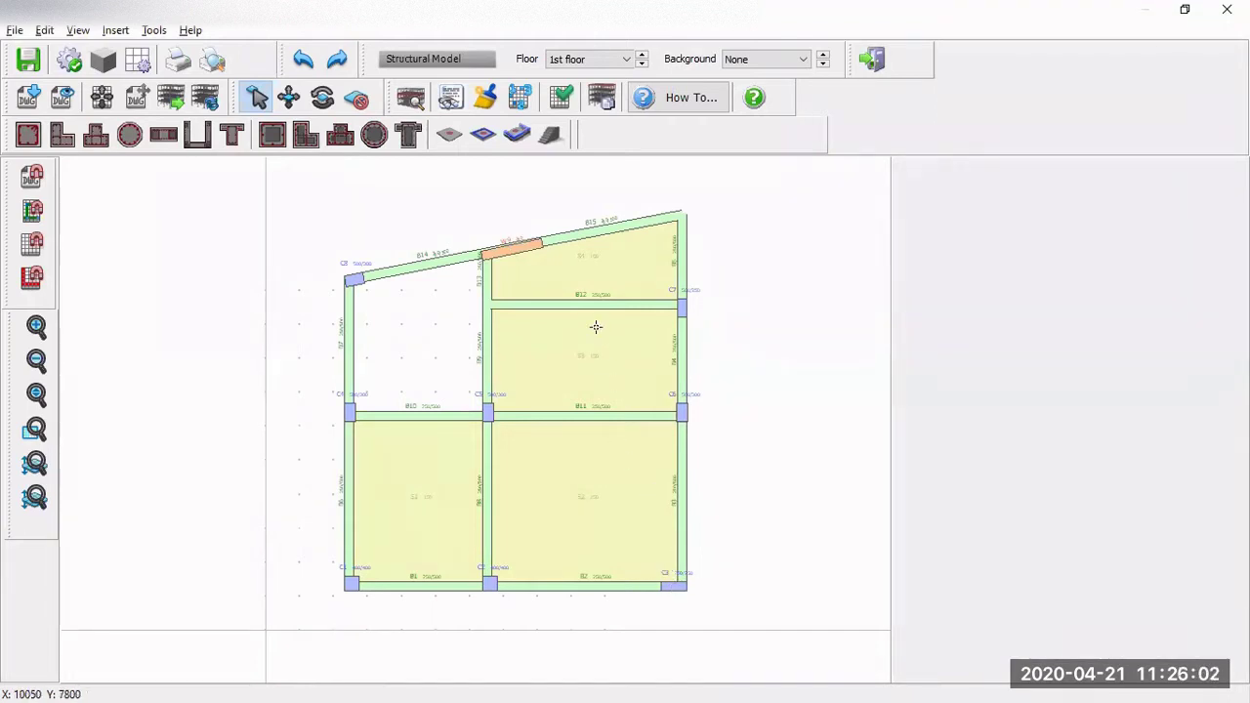
{"action": "left_click", "coordinate": [523, 245]}
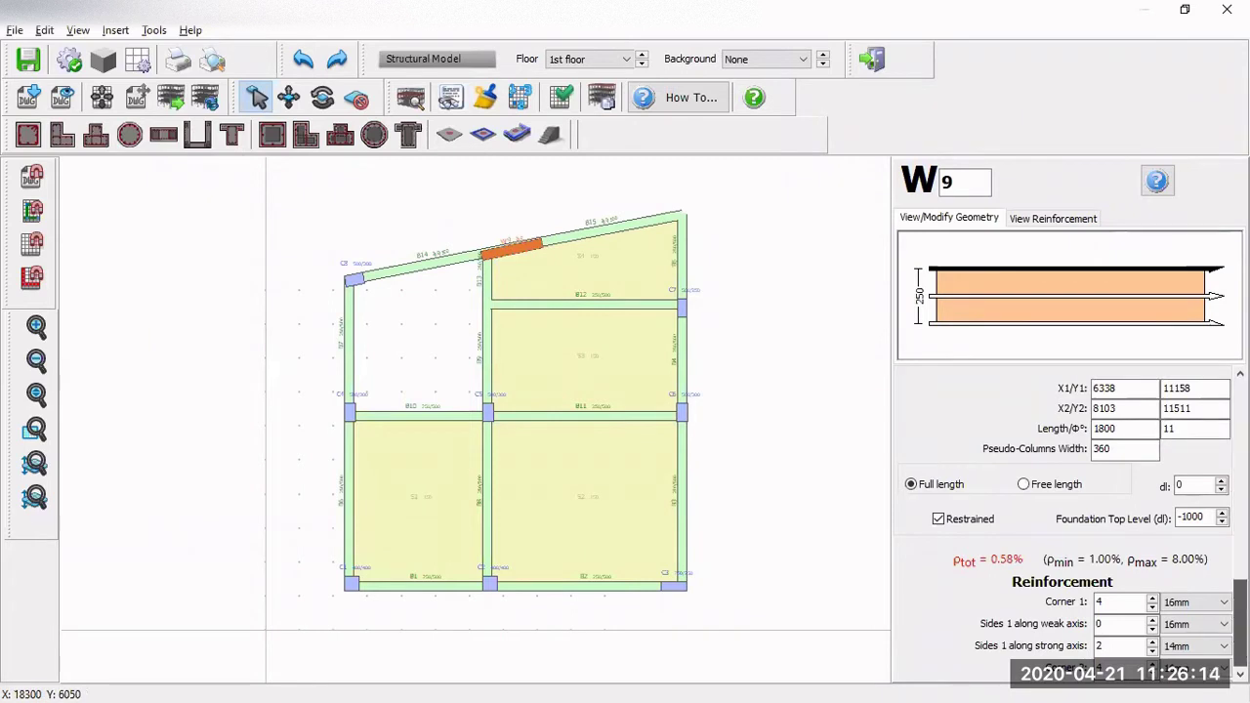
Step: Start defining FRP wrapping for wall W9, choosing from the predefined list with Sika as the manufacturer
{"action": "scroll", "coordinate": [1065, 527], "scroll_direction": "down", "scroll_amount": 5}
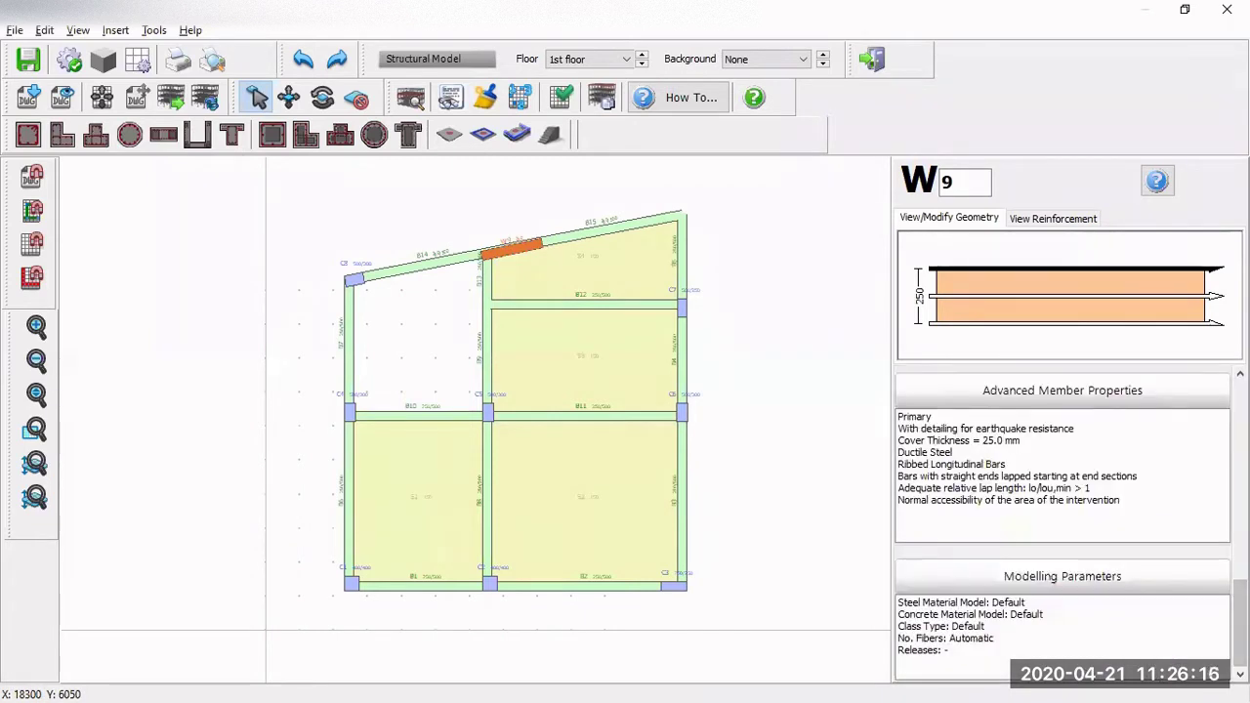
{"action": "left_click", "coordinate": [1239, 373]}
{"action": "scroll", "coordinate": [1152, 469], "scroll_direction": "up", "scroll_amount": 2}
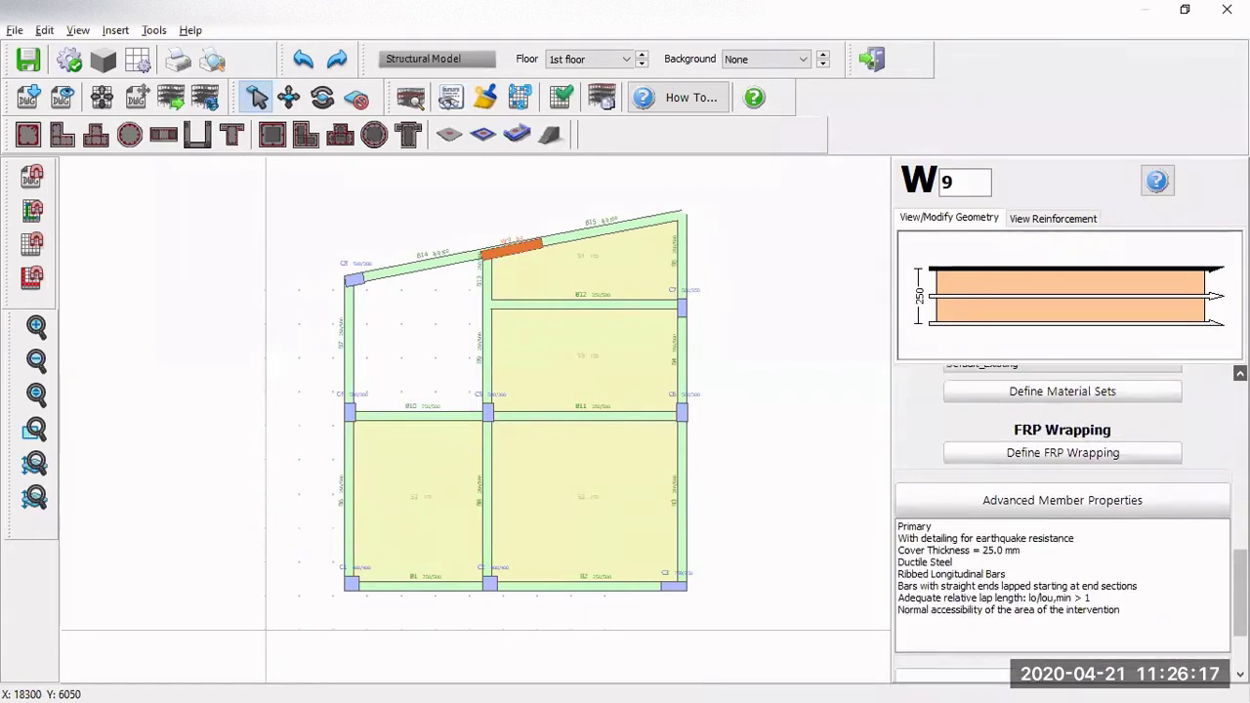
{"action": "left_click", "coordinate": [1151, 463]}
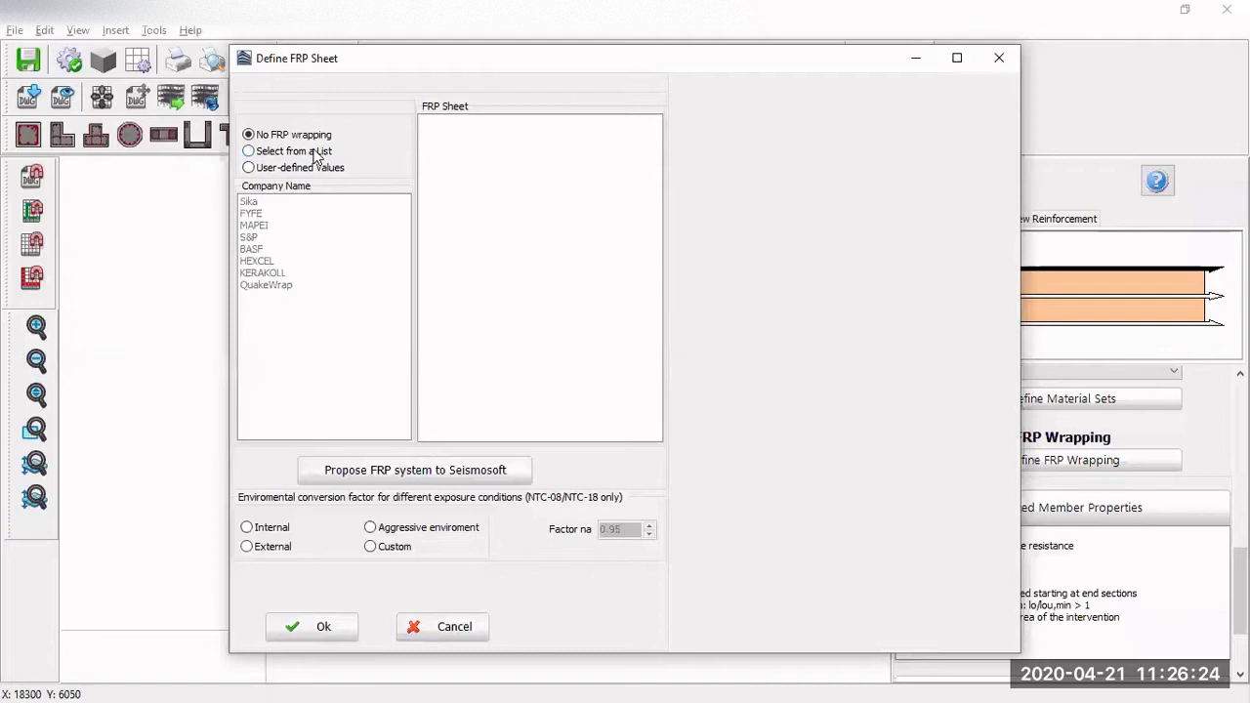
{"action": "left_click", "coordinate": [314, 152]}
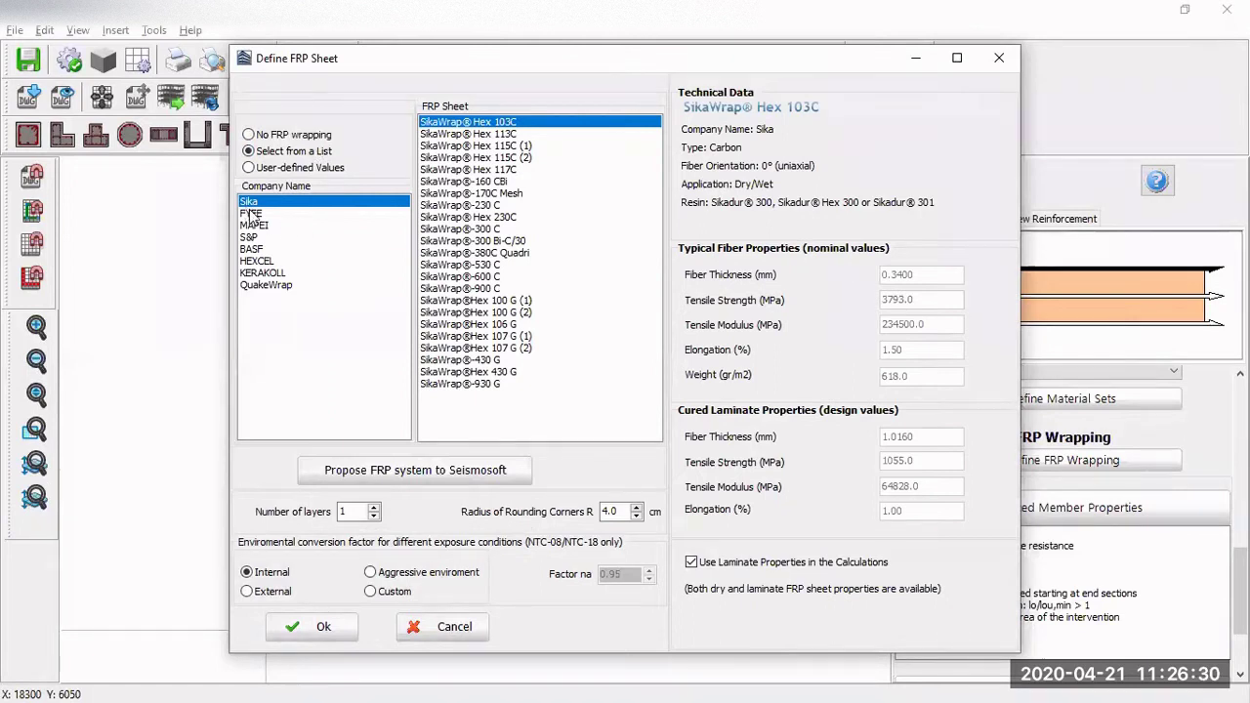
{"action": "left_click", "coordinate": [276, 226]}
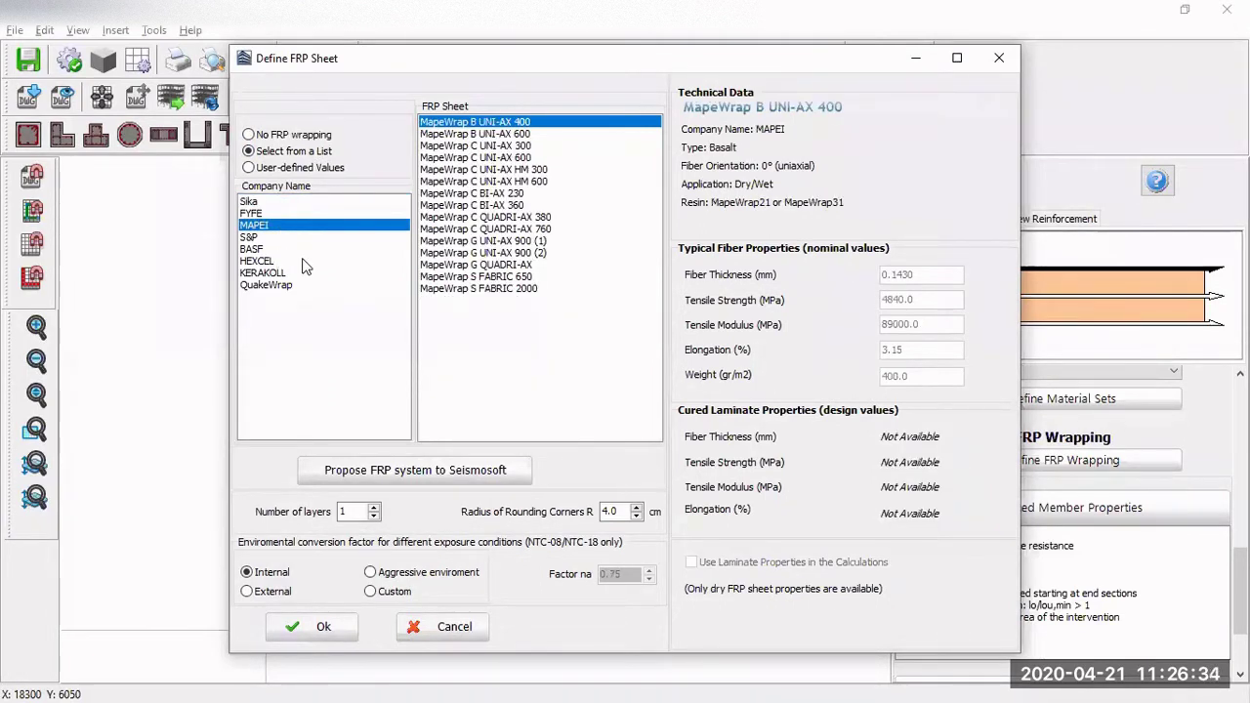
{"action": "left_click", "coordinate": [295, 202]}
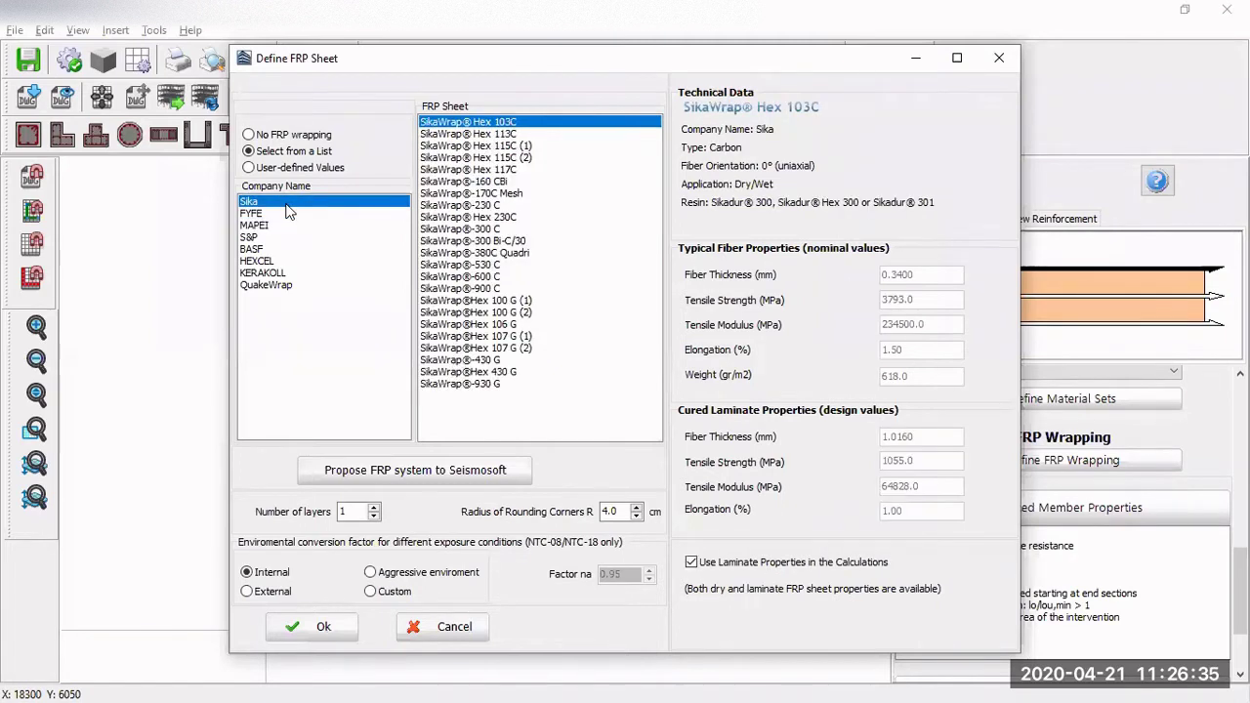
Step: Apply SikaWrap Hex 113C to wall W9 with 2 layers and the External exposure condition
{"action": "left_click", "coordinate": [520, 135]}
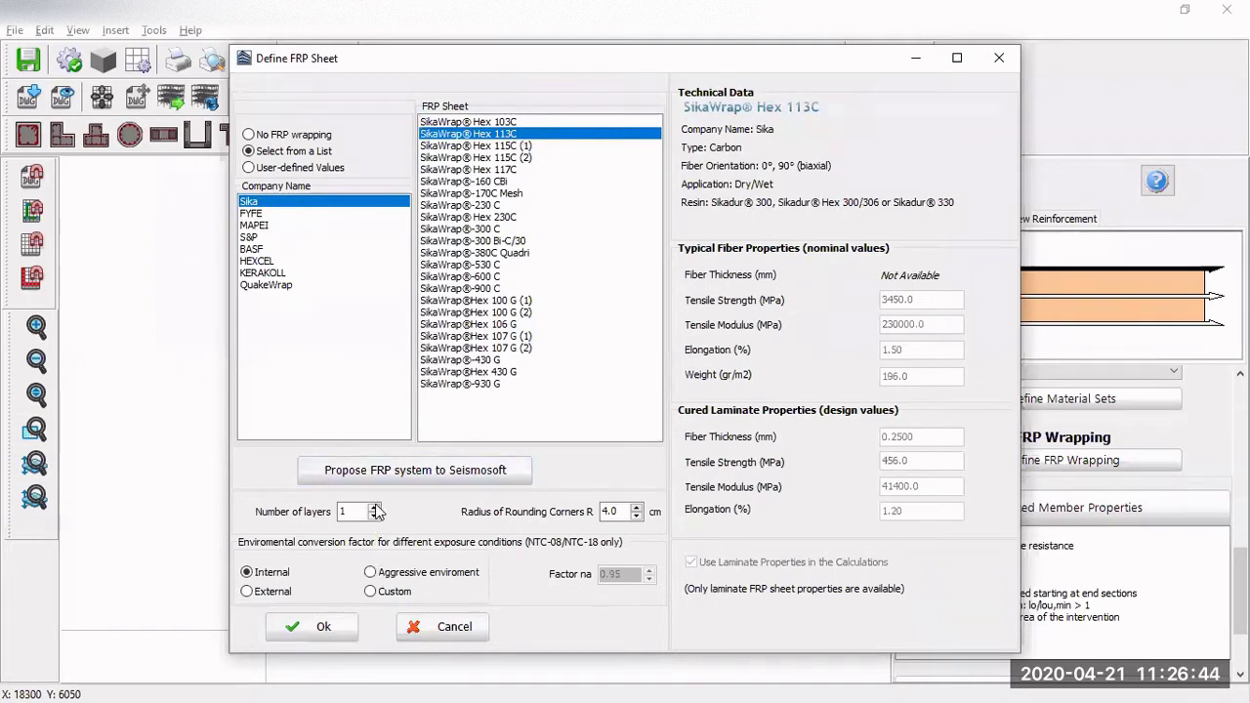
{"action": "left_click", "coordinate": [375, 508]}
{"action": "left_click", "coordinate": [250, 596]}
{"action": "left_click", "coordinate": [248, 594]}
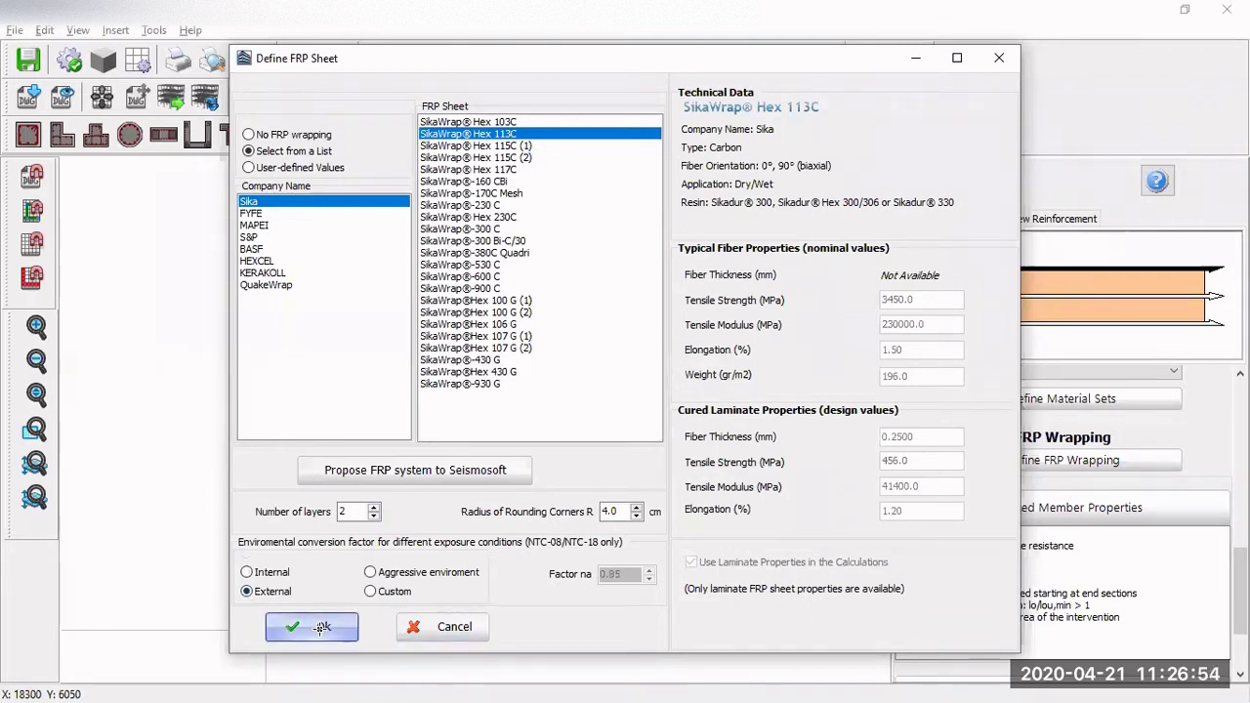
{"action": "left_click", "coordinate": [318, 627]}
Step: Inspect the FRP-wrapped wall W9 on the plan and select the 750/250 corner column C3 to view its properties
{"action": "scroll", "coordinate": [527, 216], "scroll_direction": "up", "scroll_amount": 4}
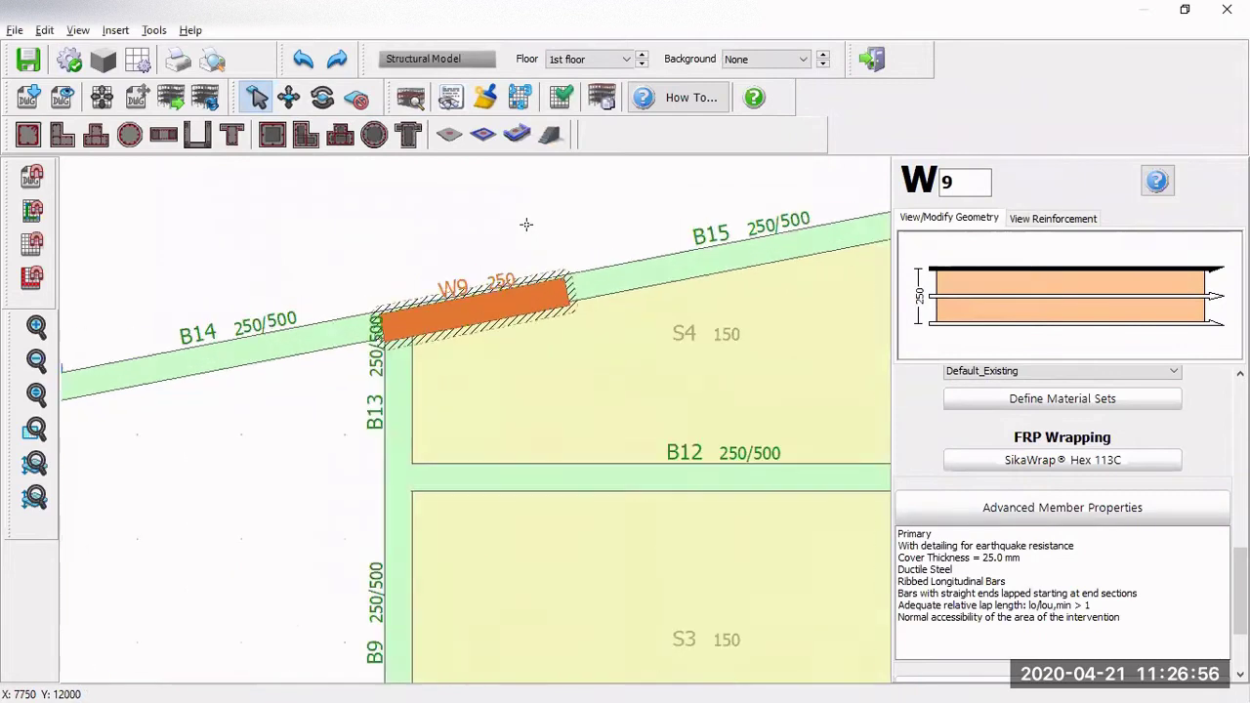
{"action": "scroll", "coordinate": [572, 369], "scroll_direction": "up", "scroll_amount": 1}
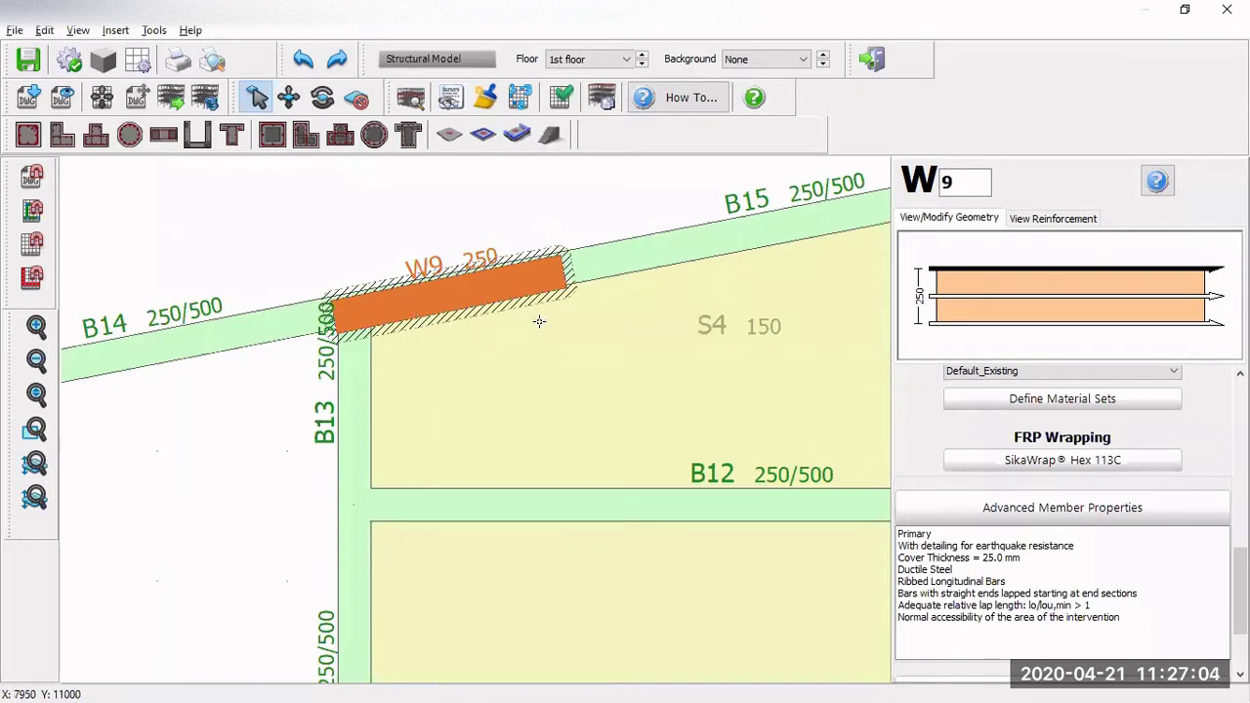
{"action": "scroll", "coordinate": [539, 321], "scroll_direction": "down", "scroll_amount": 2}
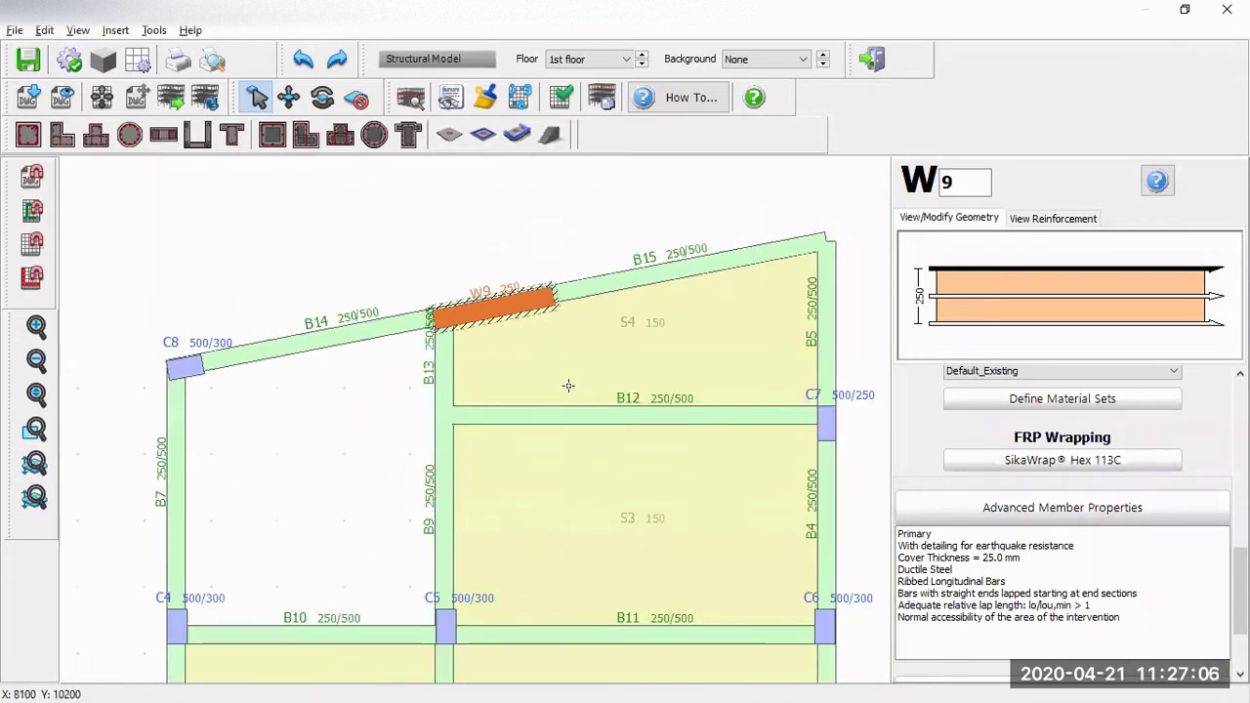
{"action": "middle_click_drag", "start_coordinate": [566, 385], "coordinate": [592, 273]}
{"action": "scroll", "coordinate": [540, 289], "scroll_direction": "down", "scroll_amount": 2}
{"action": "scroll", "coordinate": [719, 586], "scroll_direction": "up", "scroll_amount": 2}
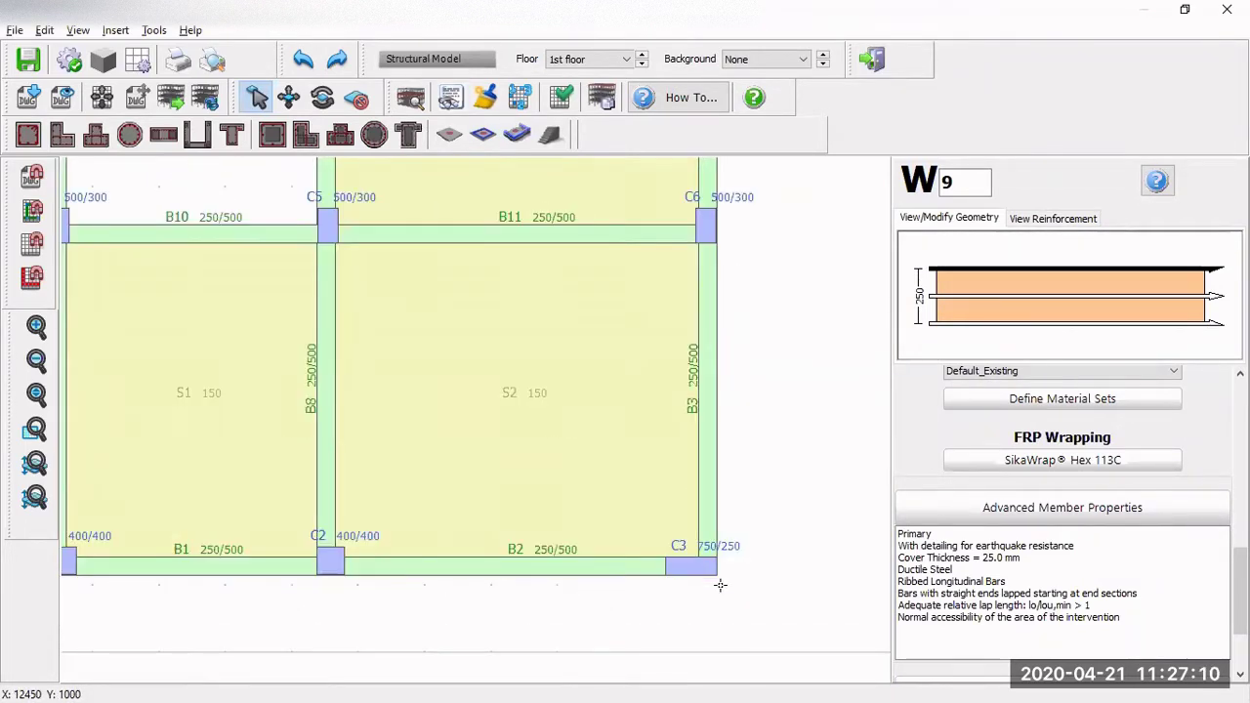
{"action": "middle_click_drag", "start_coordinate": [716, 589], "coordinate": [680, 525]}
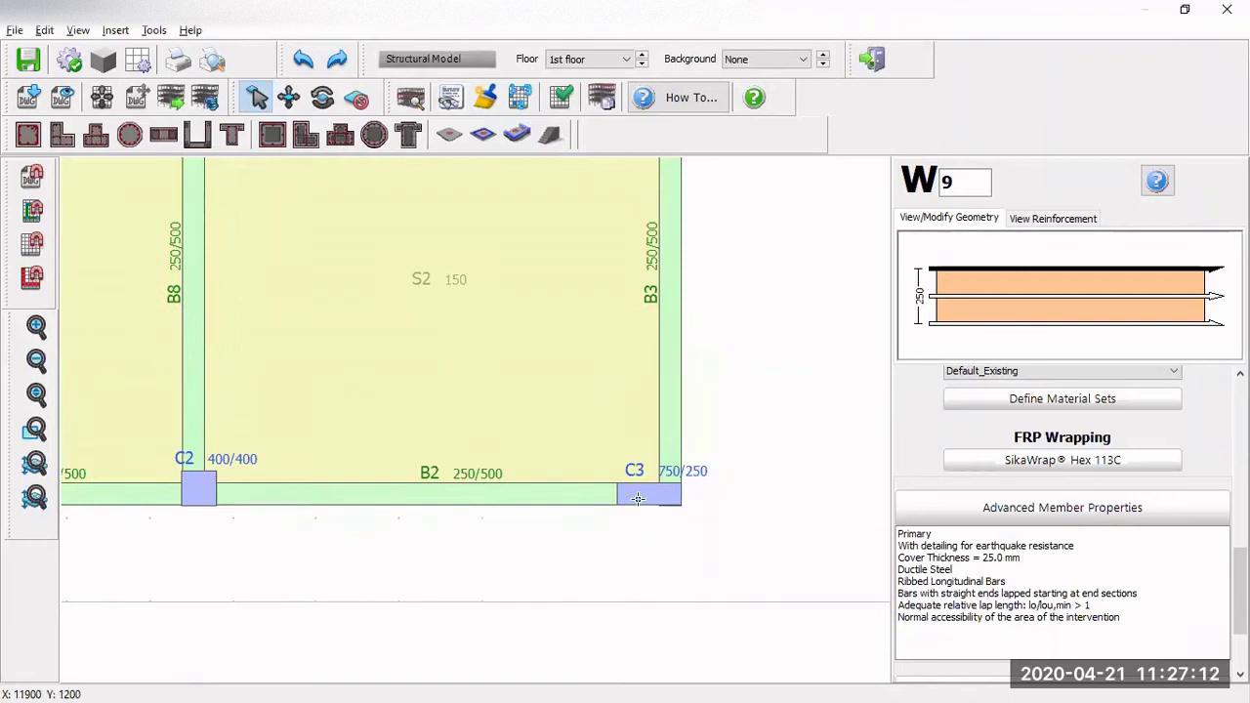
{"action": "left_click", "coordinate": [637, 498]}
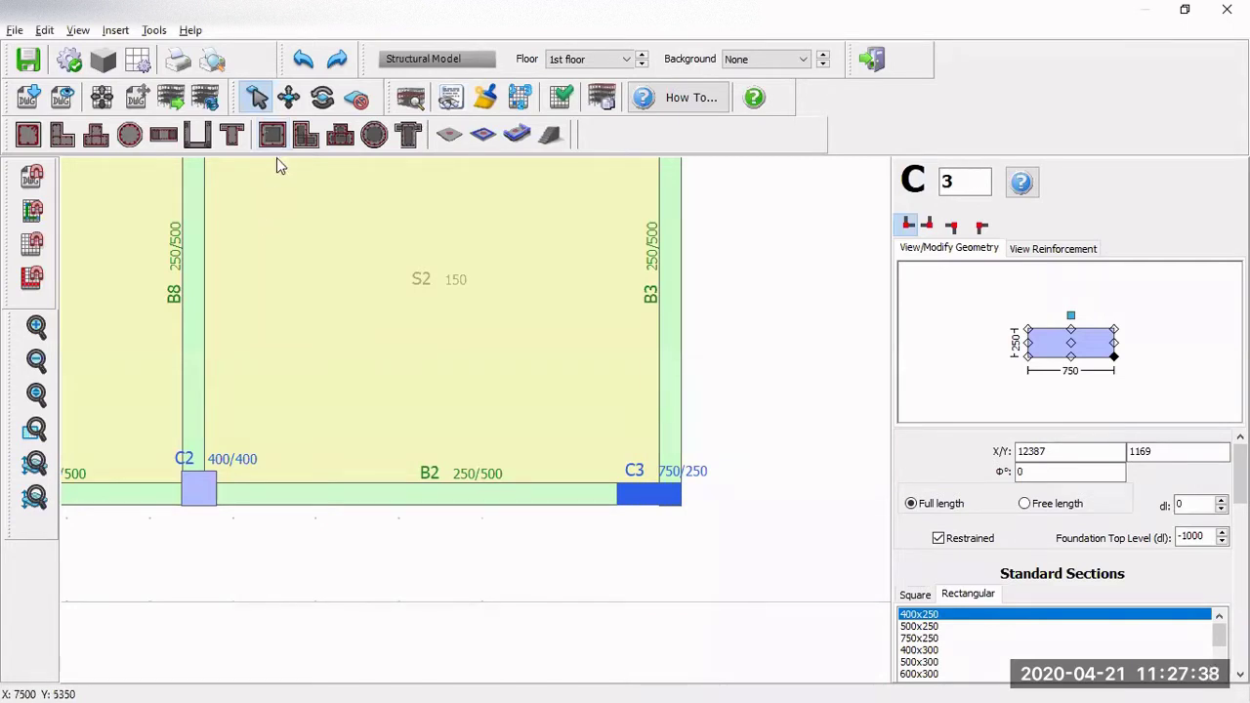
Step: Start a new rectangular jacketed column and set its external width to 950 mm
{"action": "left_click", "coordinate": [273, 137]}
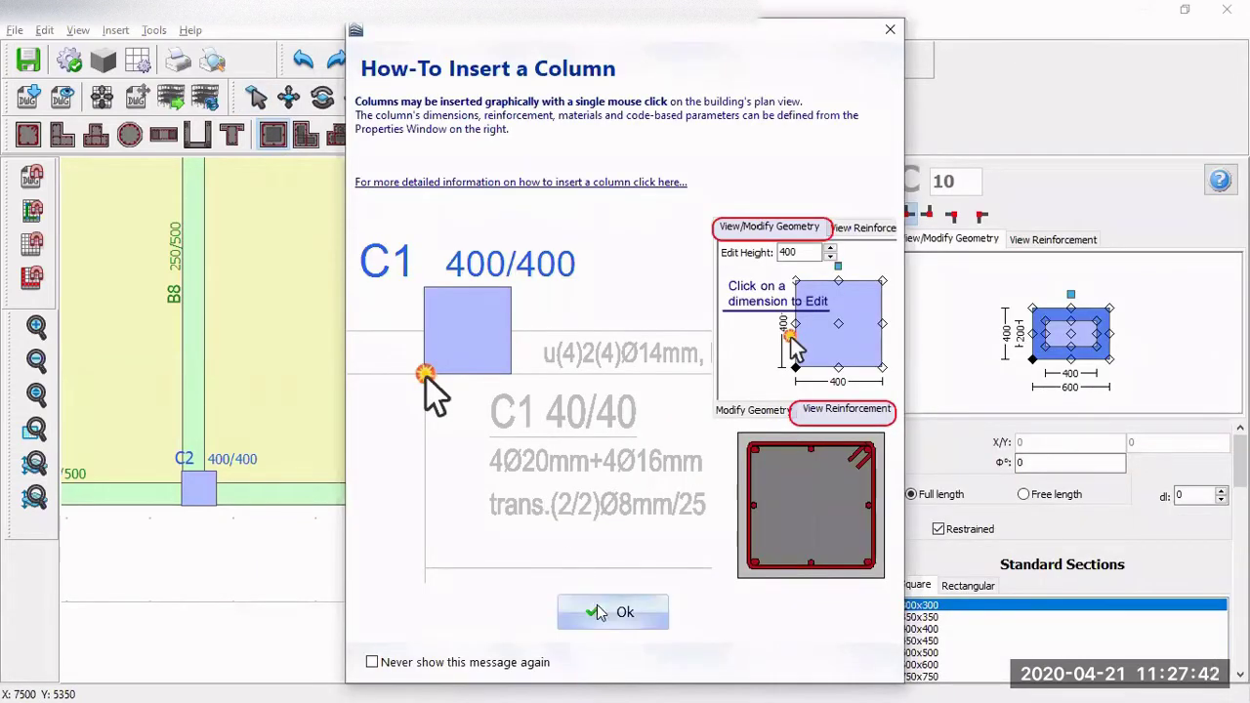
{"action": "left_click", "coordinate": [591, 603]}
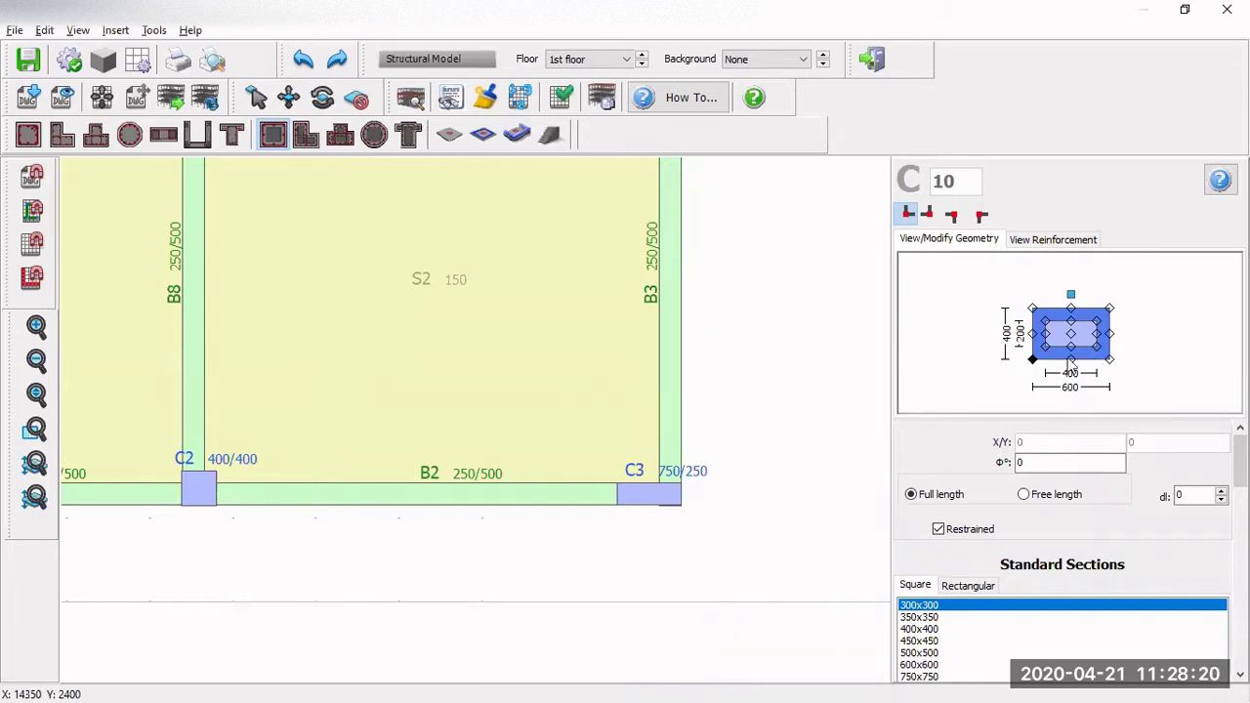
{"action": "left_click", "coordinate": [1033, 359]}
{"action": "left_click", "coordinate": [1072, 387]}
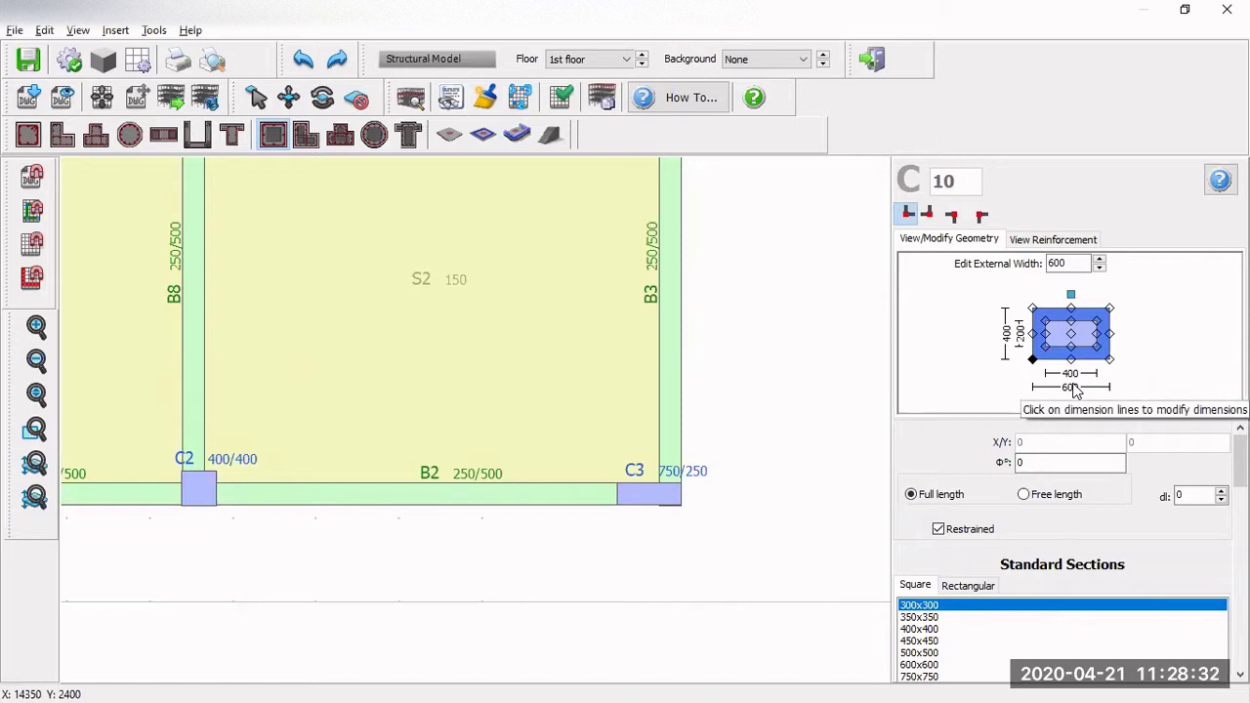
{"action": "left_click", "coordinate": [1099, 261]}
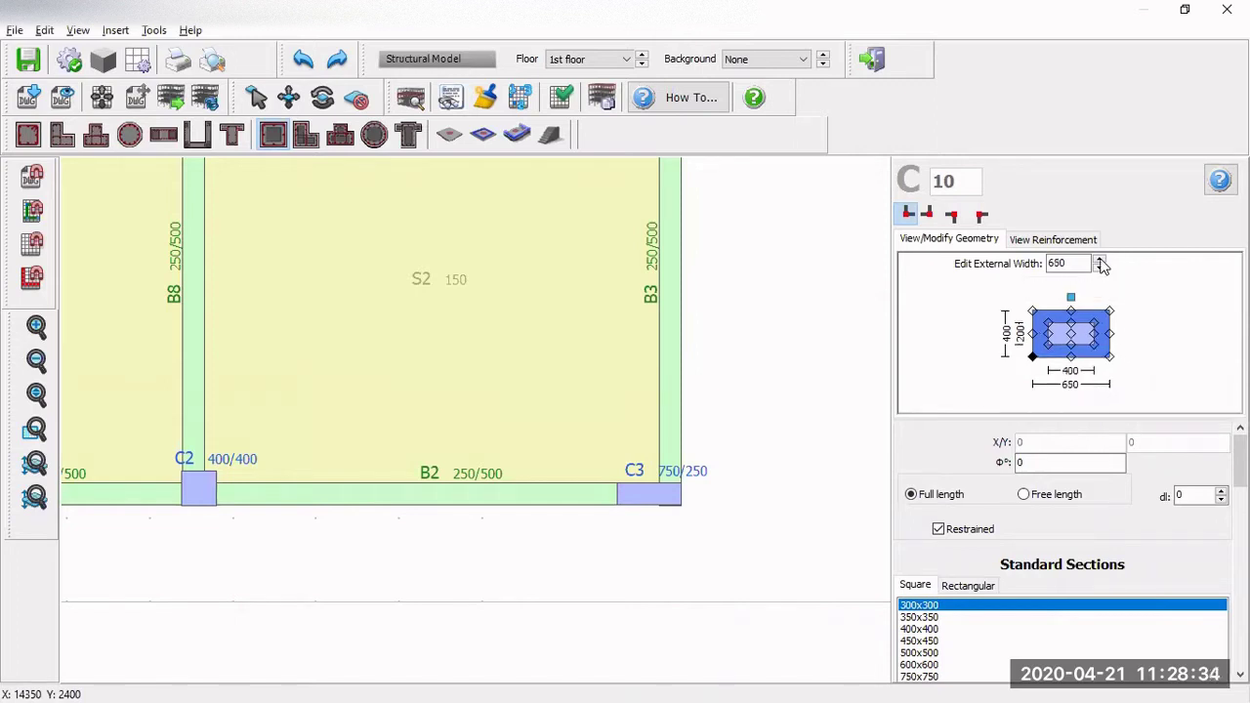
{"action": "left_click", "coordinate": [1099, 261]}
{"action": "left_click", "coordinate": [1099, 260]}
{"action": "left_click", "coordinate": [1100, 260]}
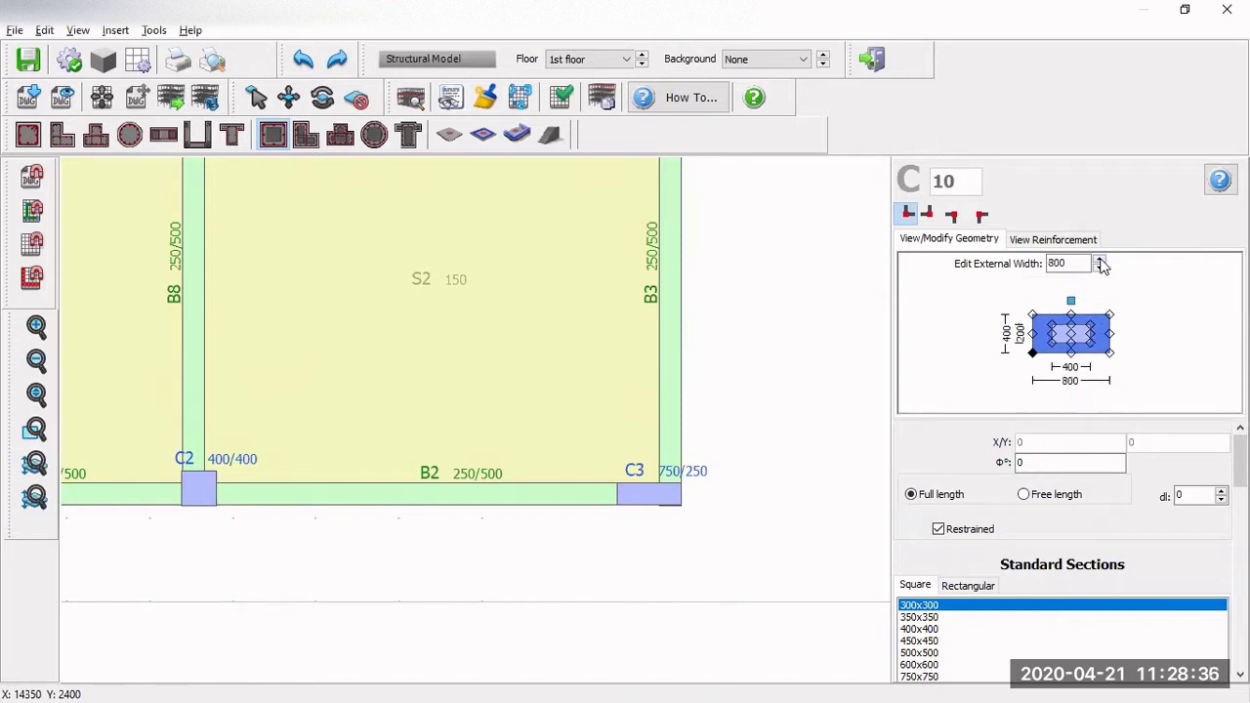
{"action": "left_click", "coordinate": [1100, 260]}
{"action": "left_click", "coordinate": [1099, 261]}
{"action": "left_click", "coordinate": [1100, 261]}
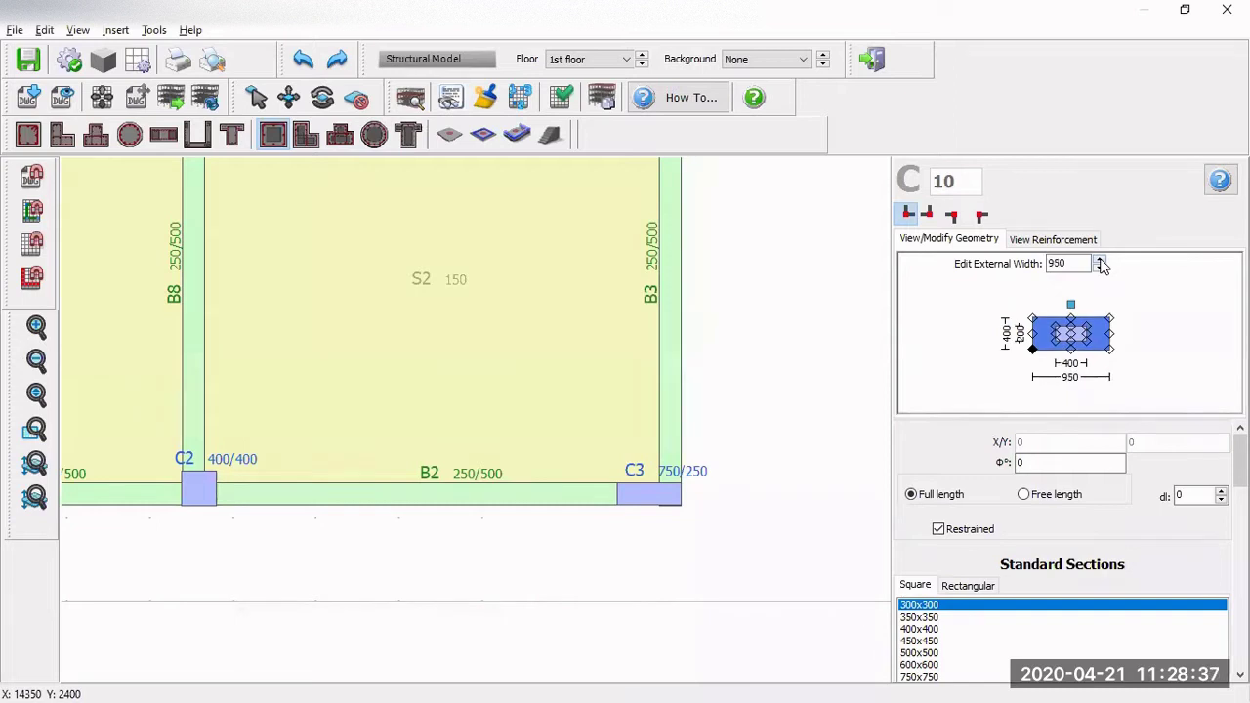
Step: Set the jacketed column's internal width to 750 mm
{"action": "left_click", "coordinate": [1071, 363]}
{"action": "left_click", "coordinate": [1099, 261]}
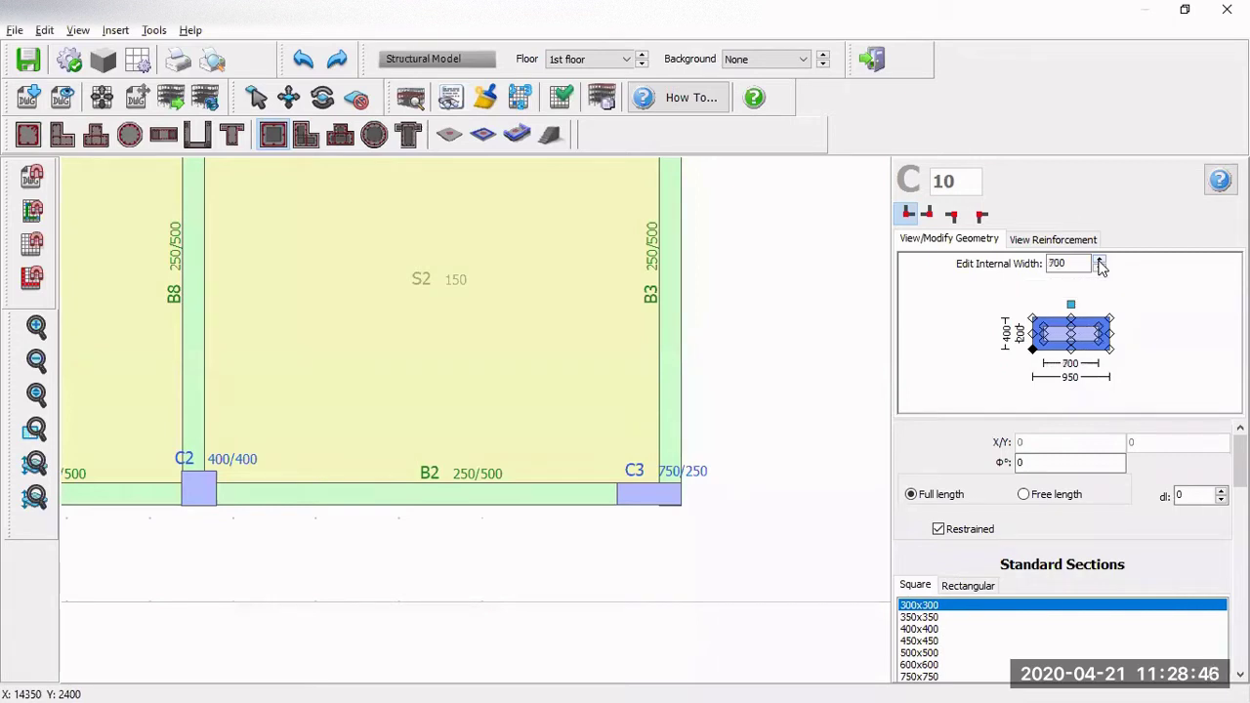
{"action": "left_click", "coordinate": [1099, 261]}
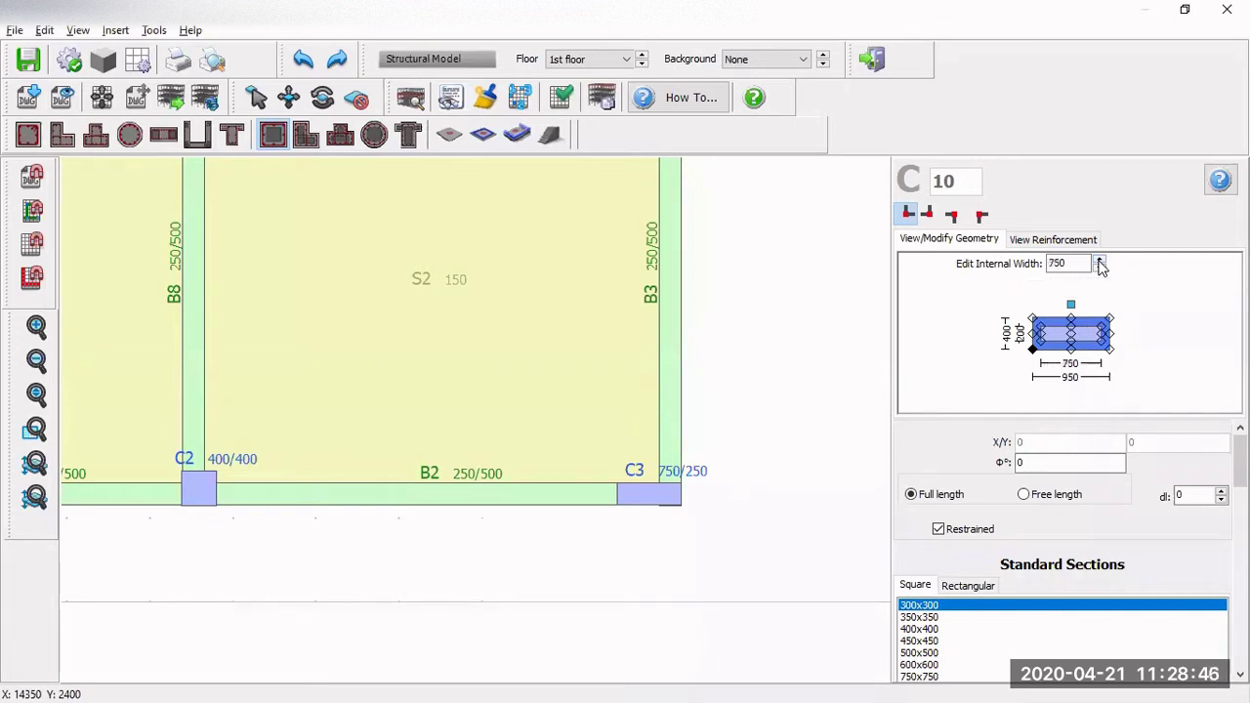
Step: Set the jacketed column's external height to 450 mm and its internal height to 250 mm
{"action": "left_click", "coordinate": [1009, 334]}
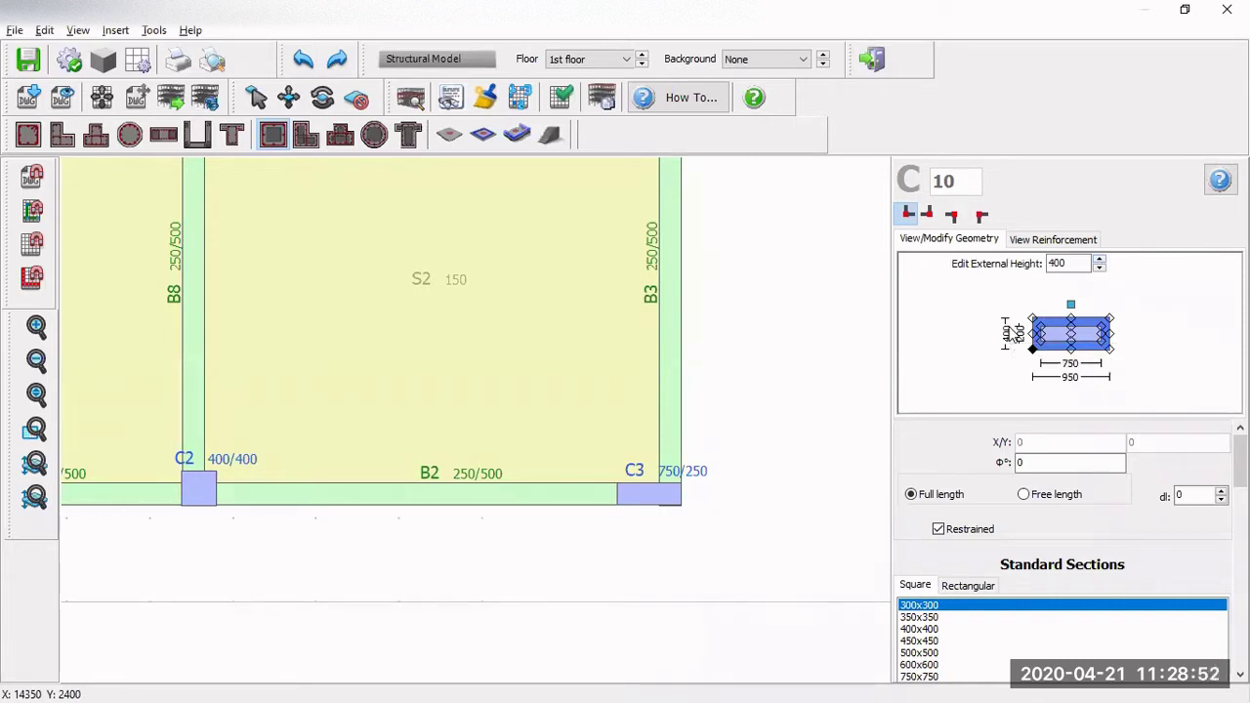
{"action": "left_click", "coordinate": [1099, 260]}
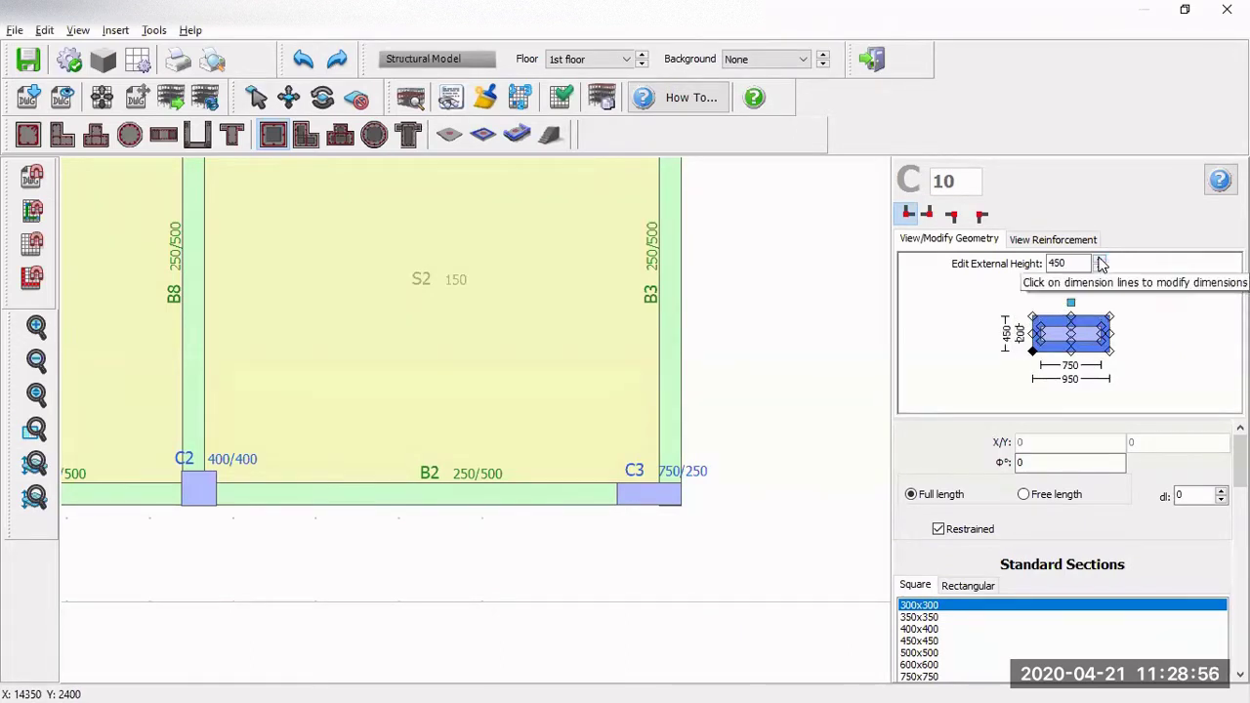
{"action": "left_click", "coordinate": [1019, 334]}
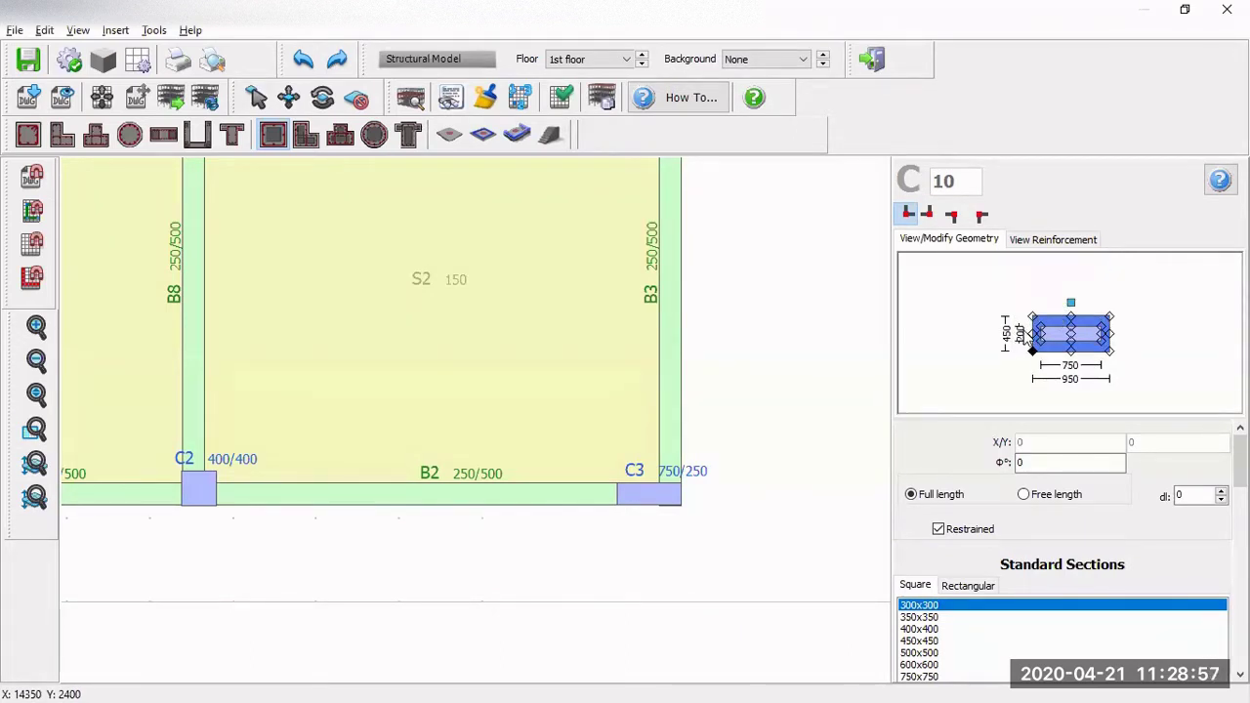
{"action": "left_click", "coordinate": [1020, 334]}
{"action": "left_click", "coordinate": [1100, 259]}
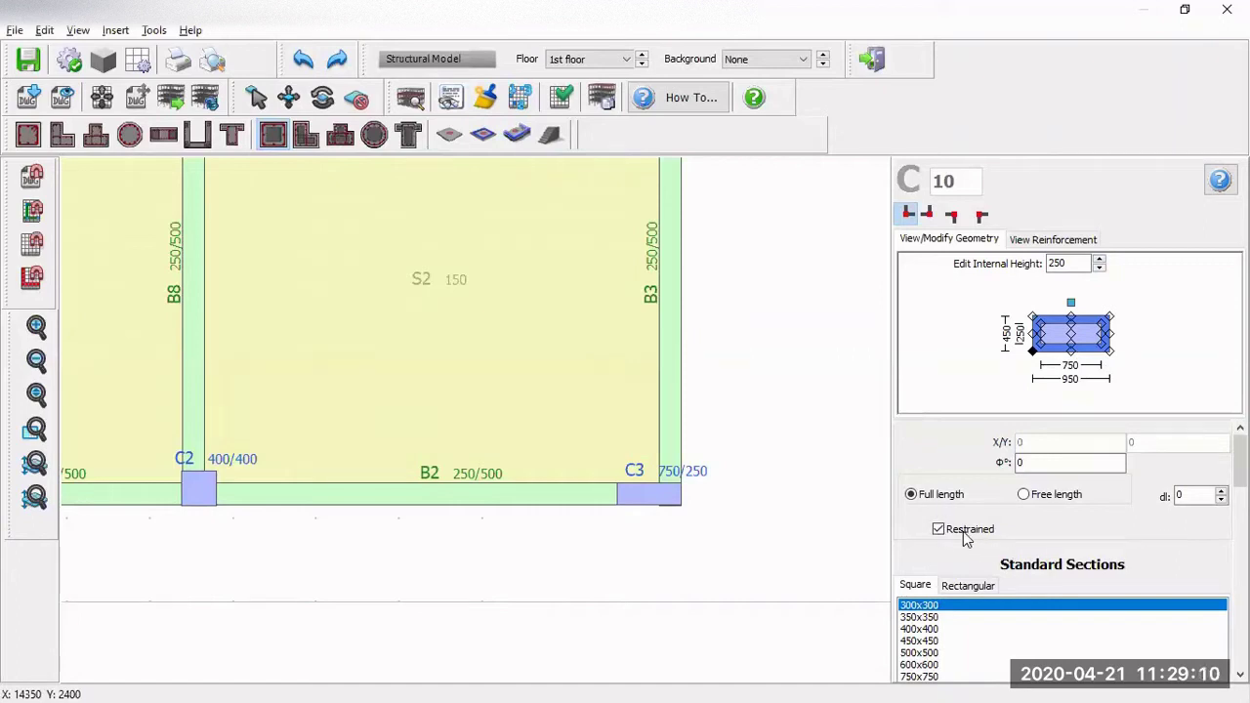
Step: Keep the new column restrained at its base and set its foundation top level to -1000
{"action": "left_click", "coordinate": [938, 529]}
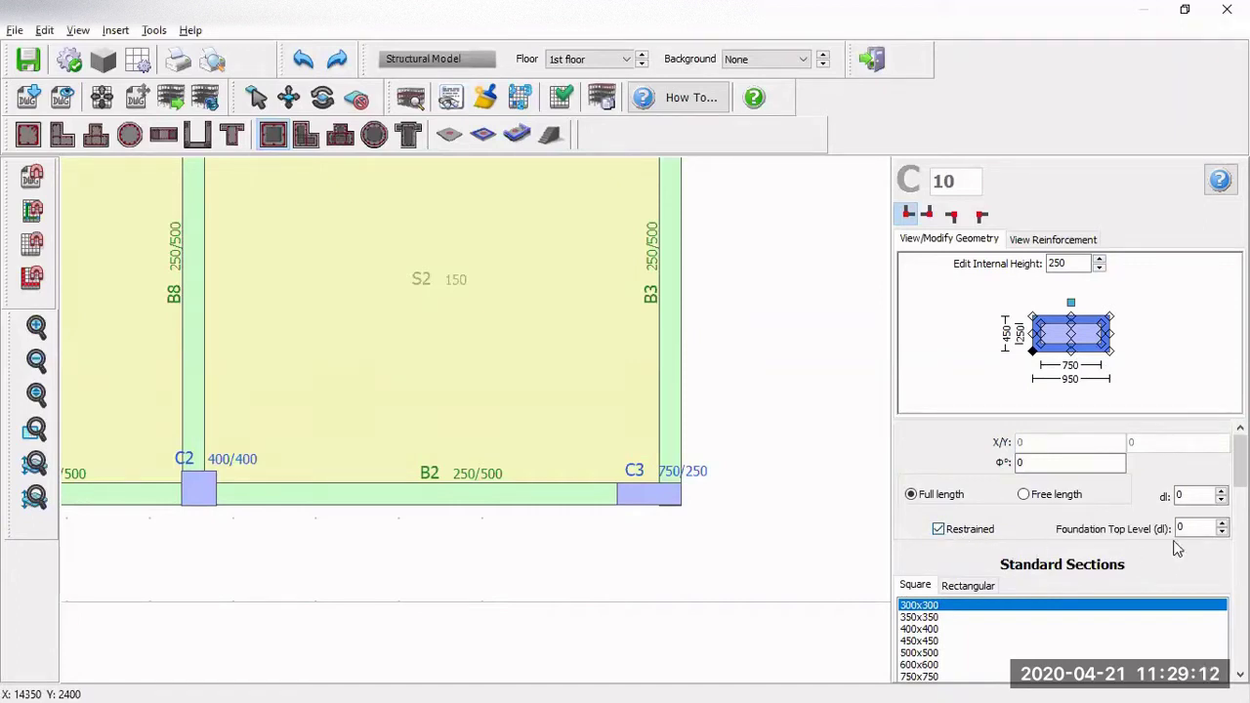
{"action": "double_click", "coordinate": [1202, 525]}
{"action": "type", "text": "-1000"}
Step: Keep the external bars at 4 corner 20 mm and 2 per side pair 16 mm, and set the 10 mm external stirrups' spacing to 15 cm
{"action": "scroll", "coordinate": [1240, 673], "scroll_direction": "down", "scroll_amount": 3}
{"action": "scroll", "coordinate": [1122, 513], "scroll_direction": "down", "scroll_amount": 5}
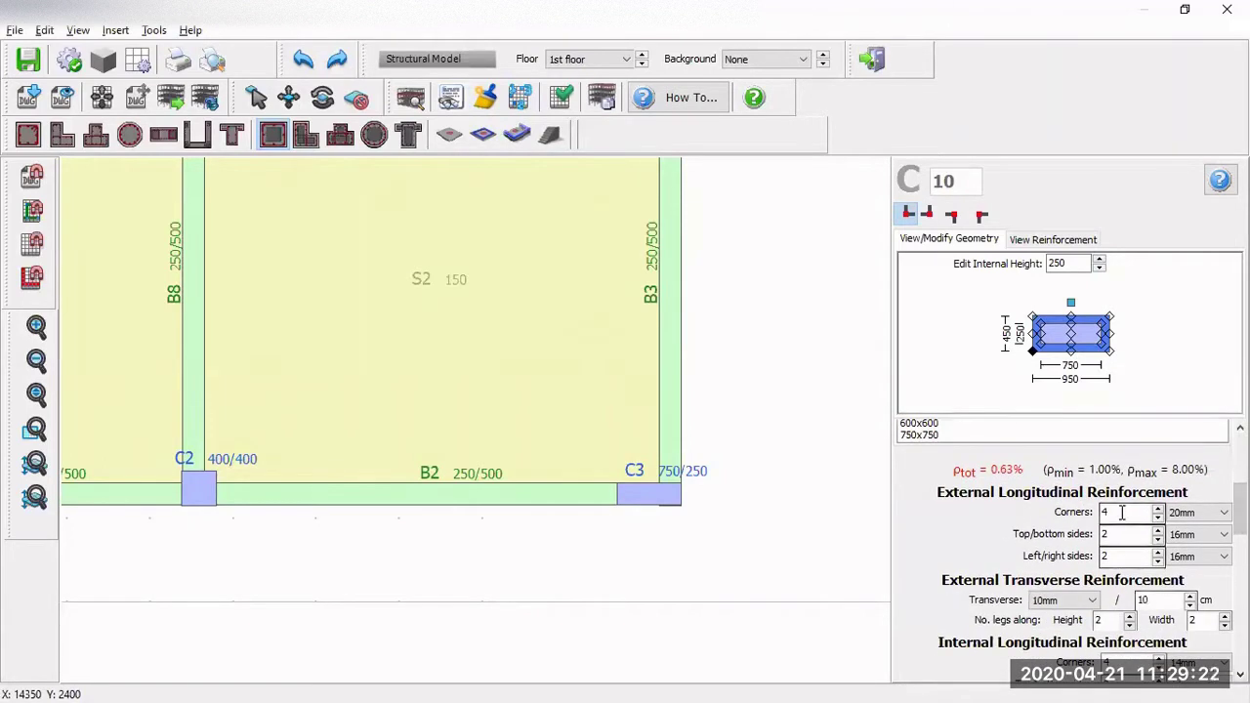
{"action": "double_click", "coordinate": [1122, 513]}
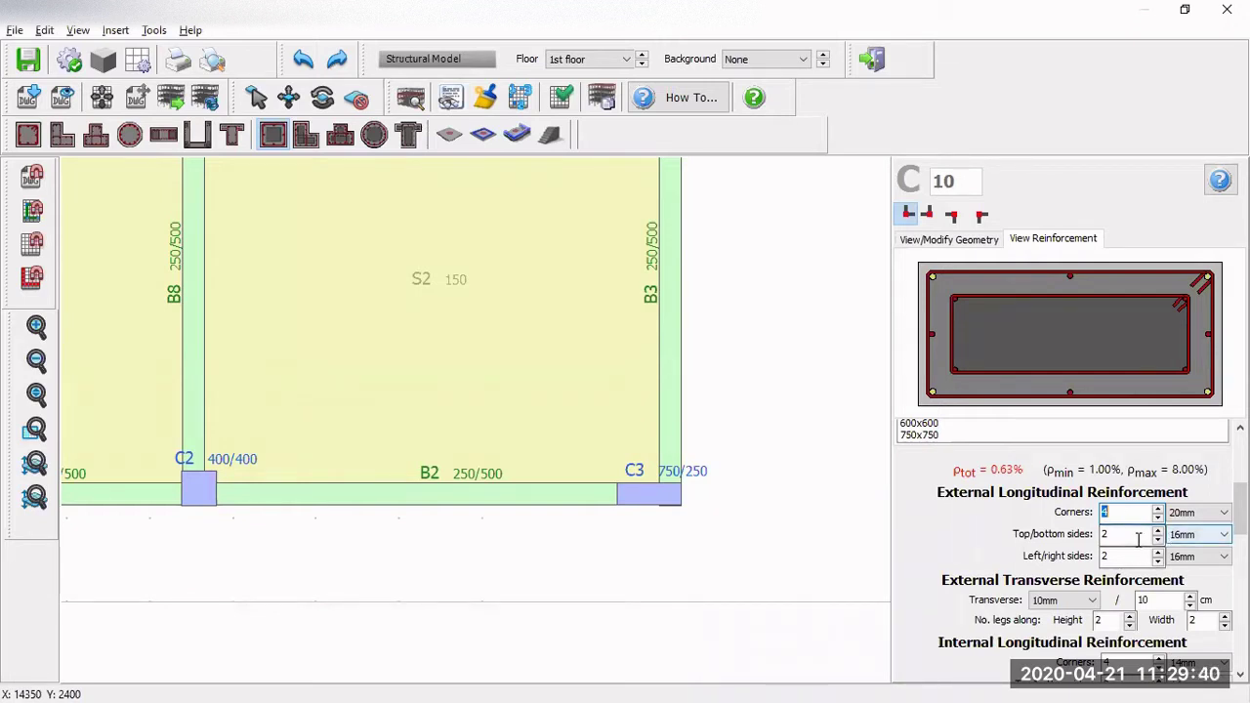
{"action": "key", "text": "Tab"}
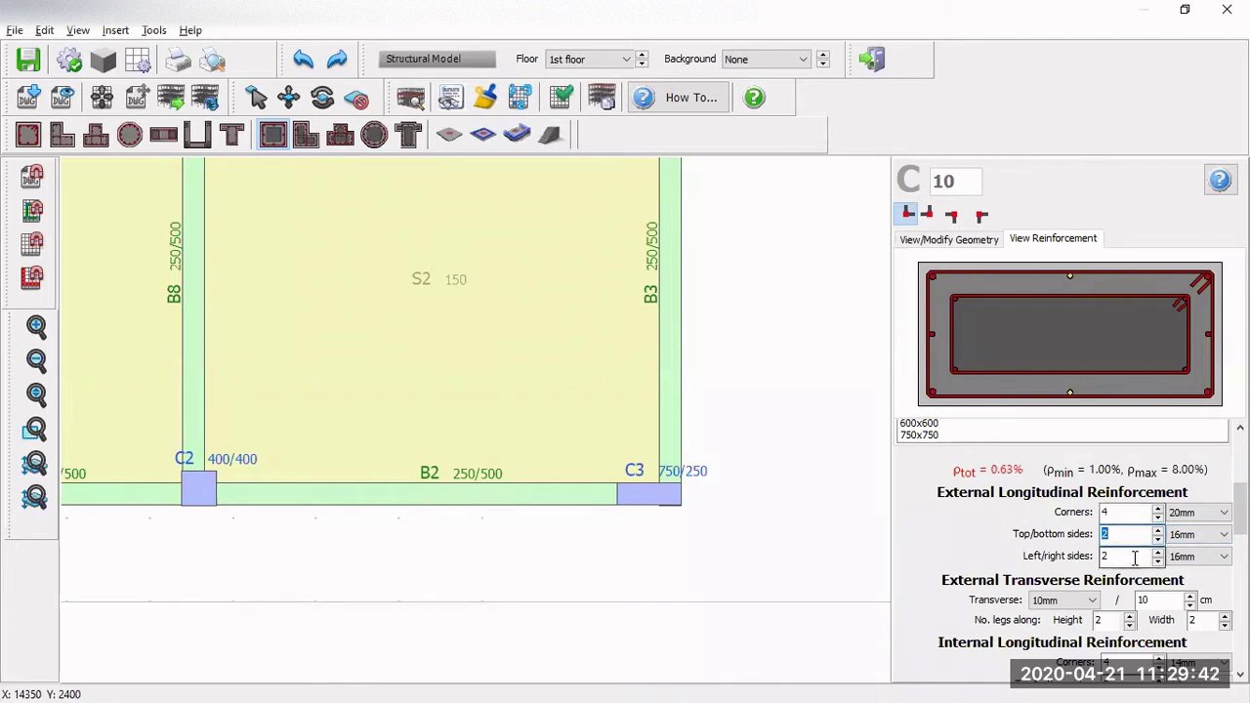
{"action": "key", "text": "Tab"}
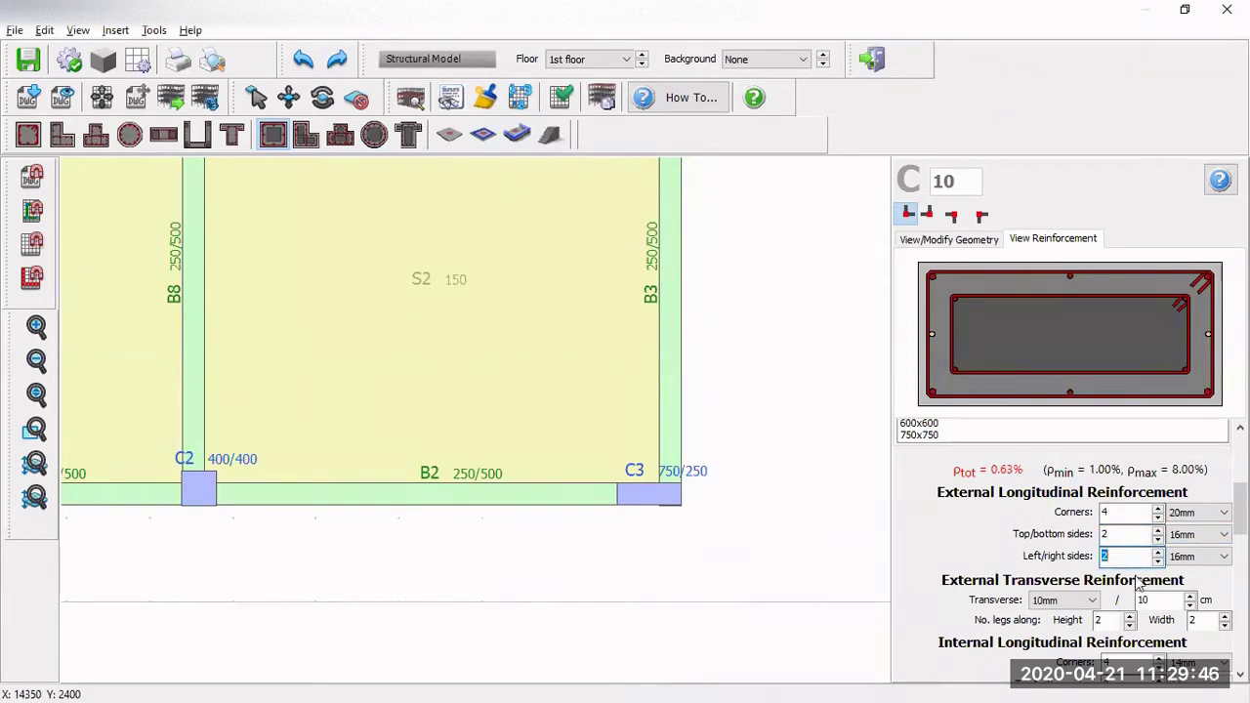
{"action": "key", "text": "Tab"}
{"action": "left_click", "coordinate": [1046, 600]}
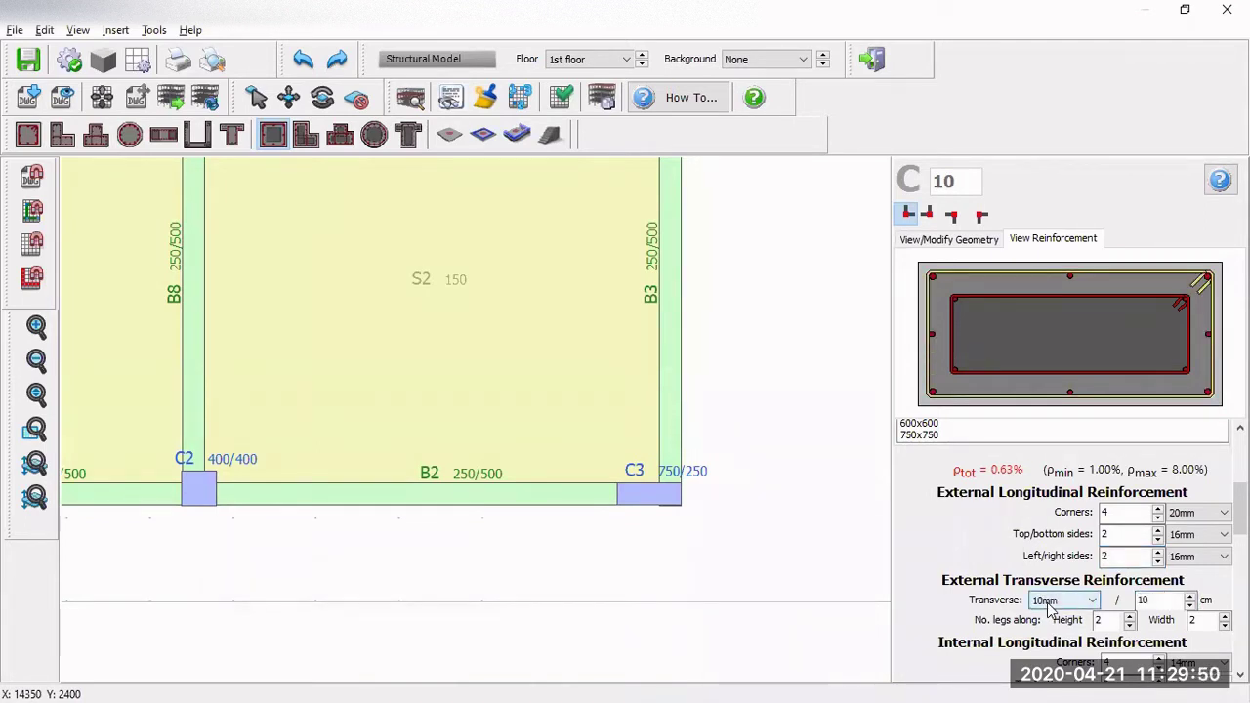
{"action": "left_click", "coordinate": [1145, 599]}
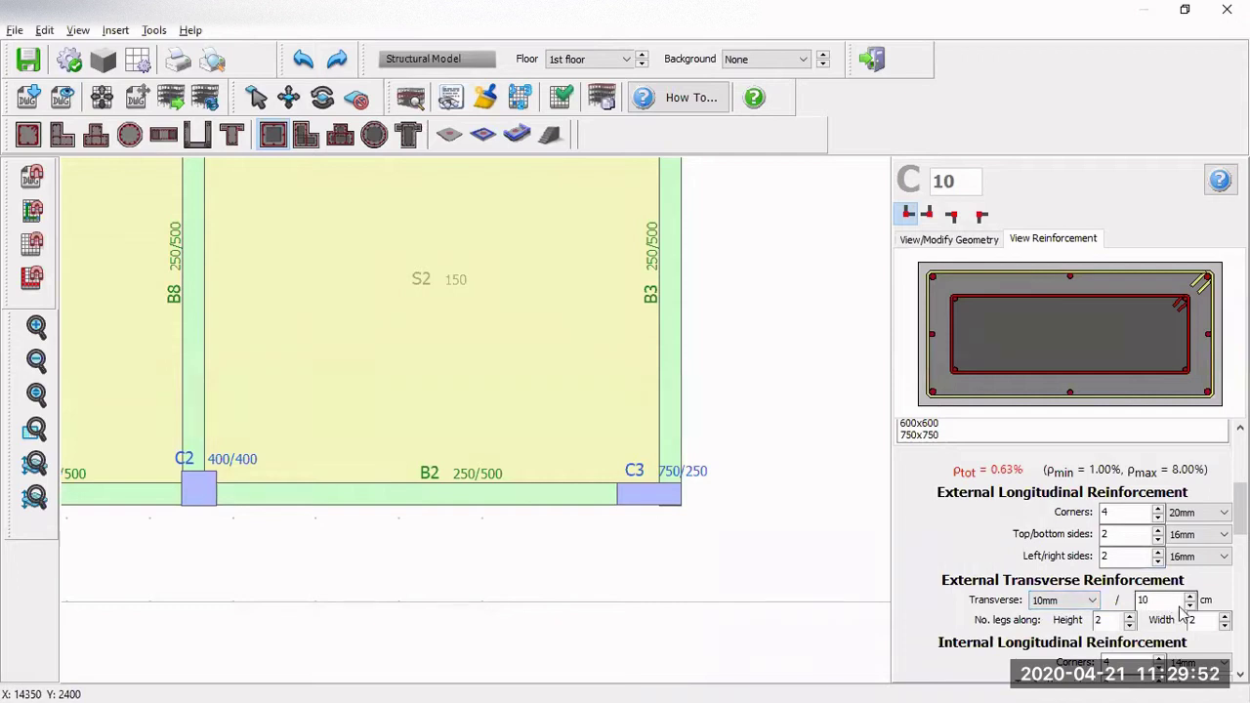
{"action": "left_click", "coordinate": [1191, 595]}
Step: Set the internal reinforcement to four 18 mm corner bars, two 14 mm top/bottom bars and 8 mm stirrups at 20 cm
{"action": "scroll", "coordinate": [1070, 551], "scroll_direction": "down", "scroll_amount": 3}
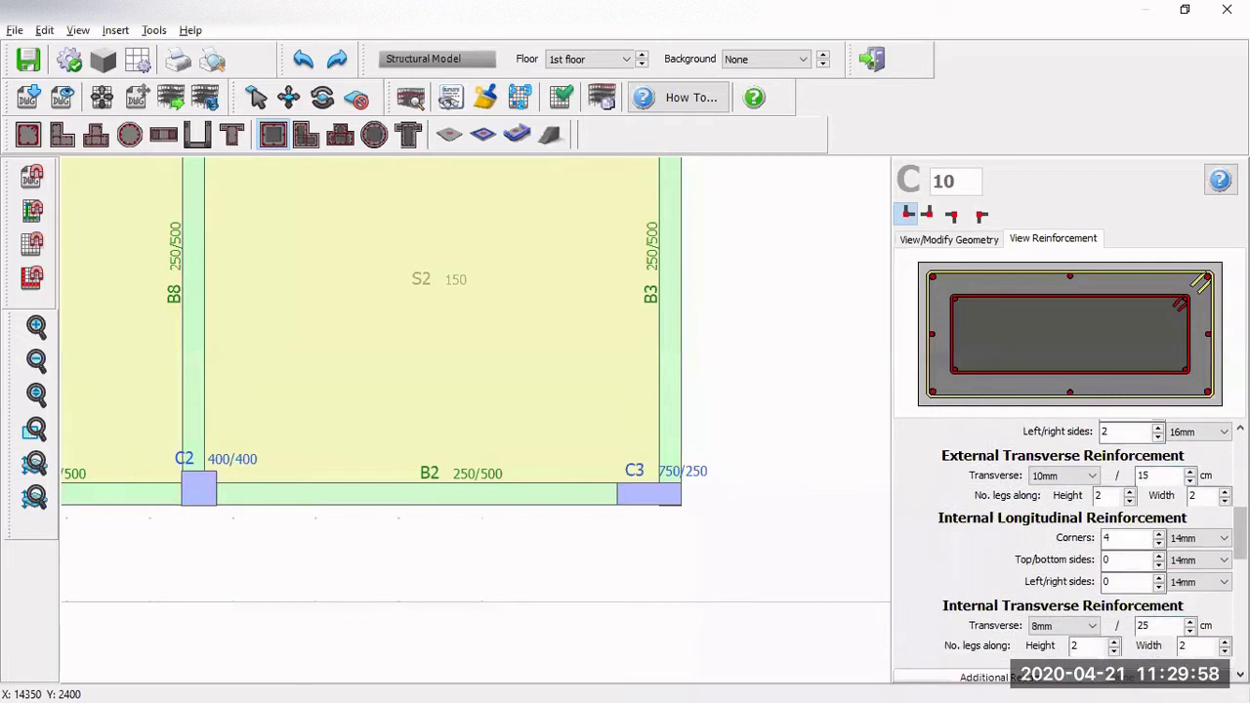
{"action": "double_click", "coordinate": [1128, 539]}
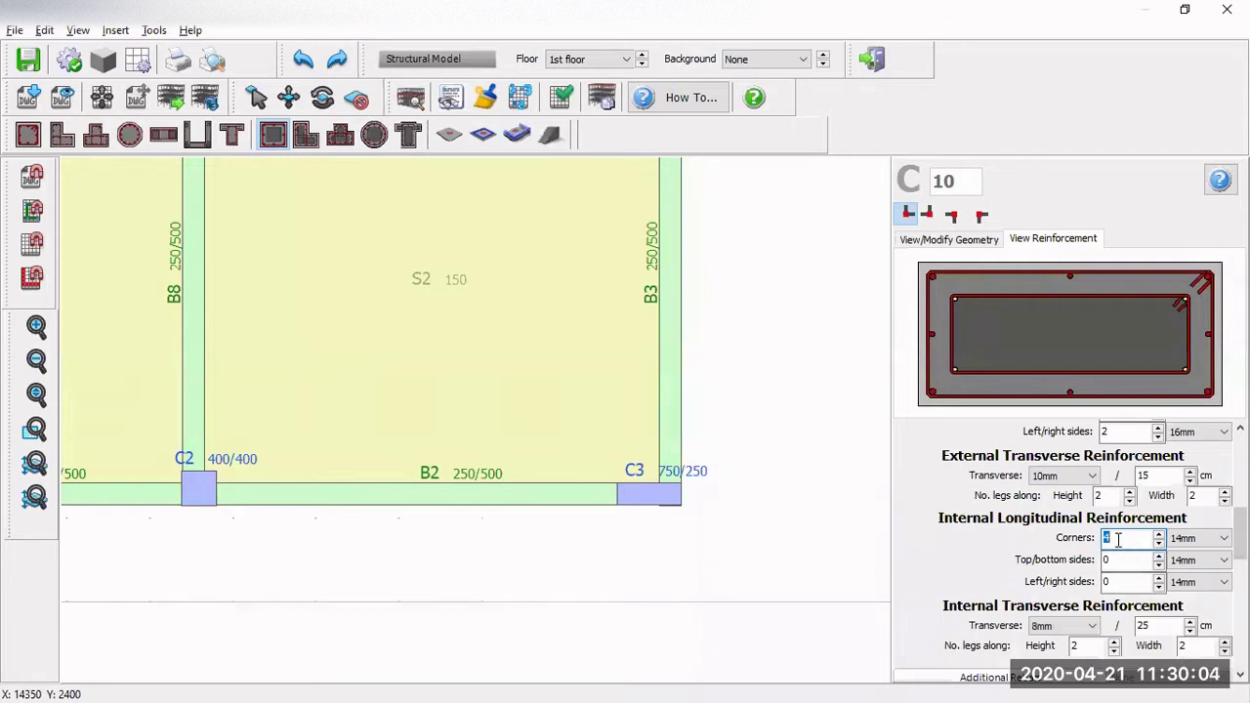
{"action": "left_click", "coordinate": [1187, 538]}
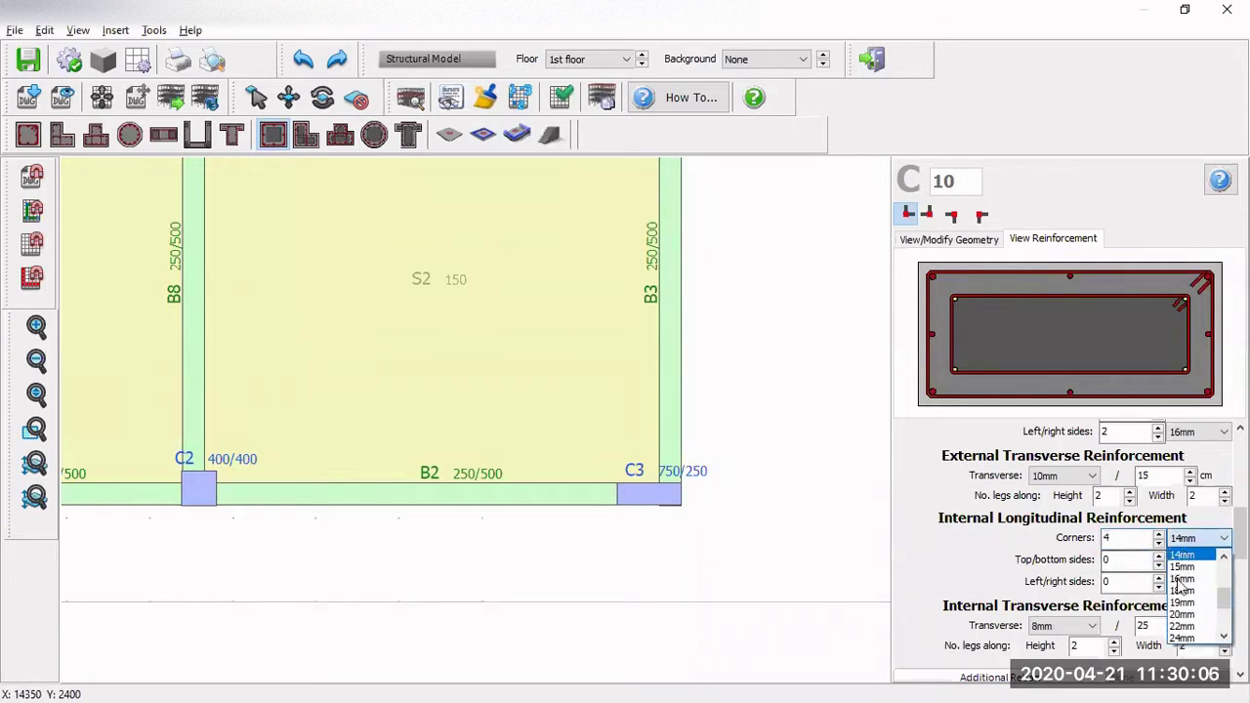
{"action": "left_click", "coordinate": [1179, 592]}
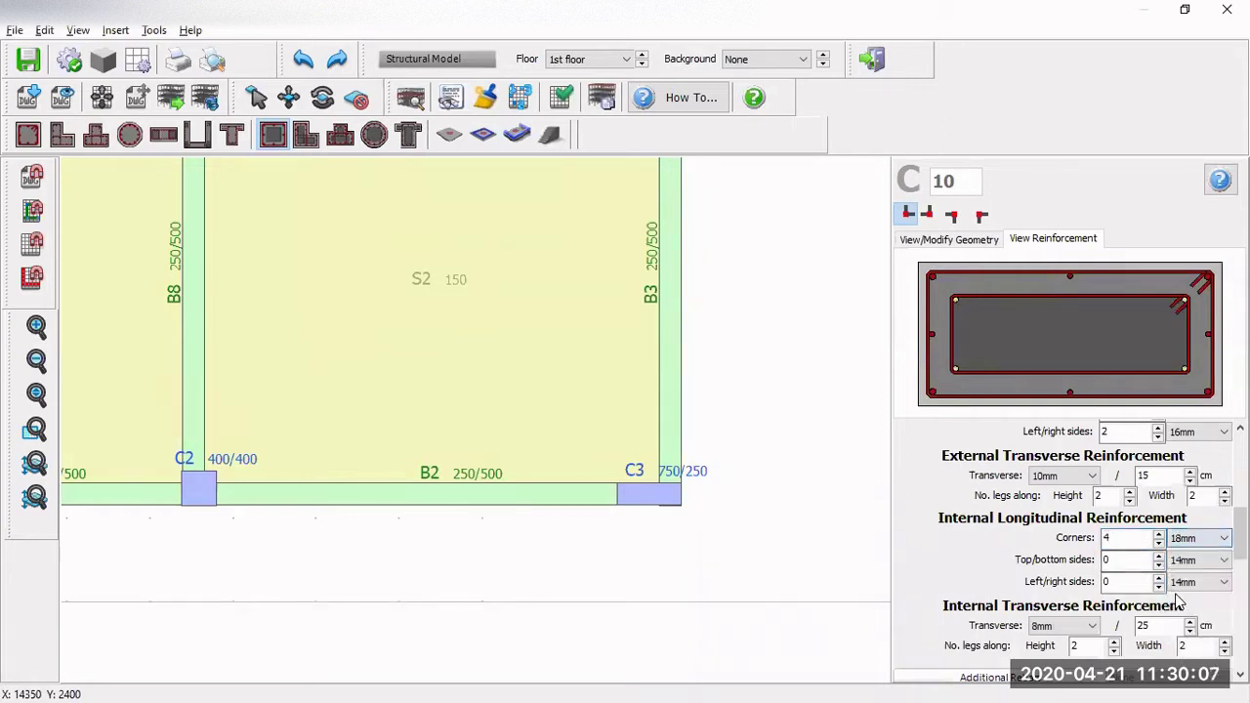
{"action": "double_click", "coordinate": [1136, 561]}
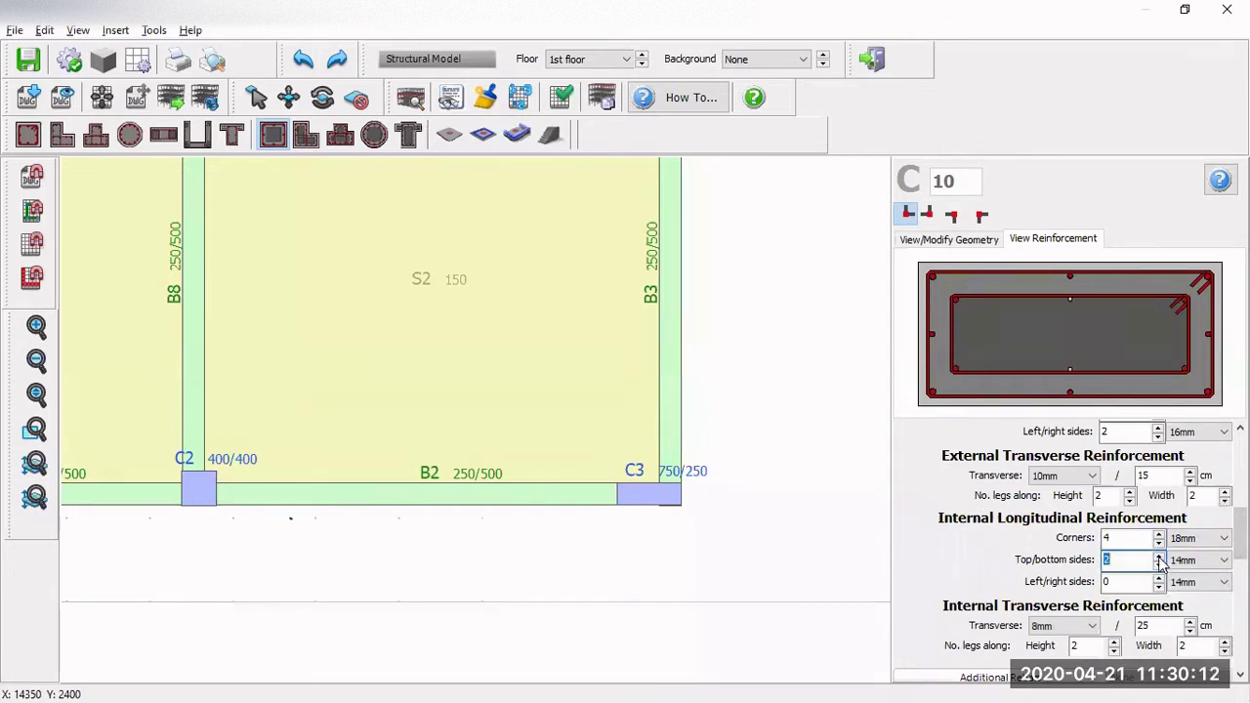
{"action": "left_click", "coordinate": [1176, 566]}
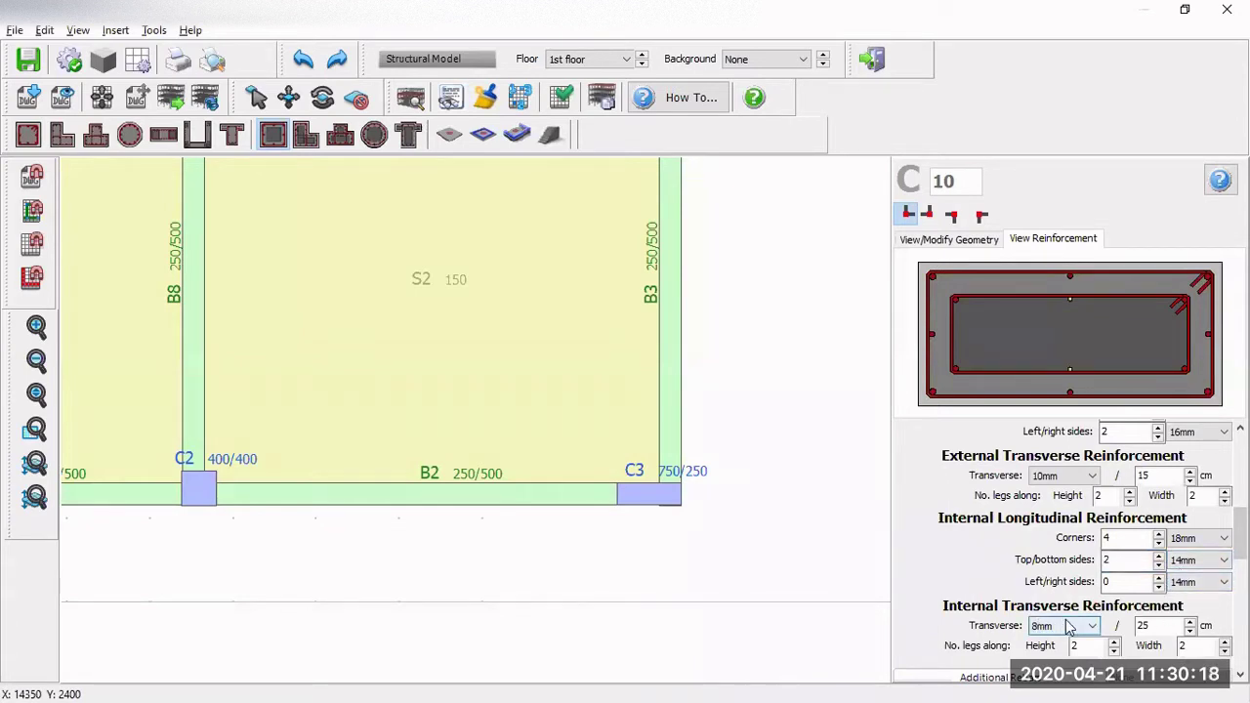
{"action": "left_click", "coordinate": [1192, 633]}
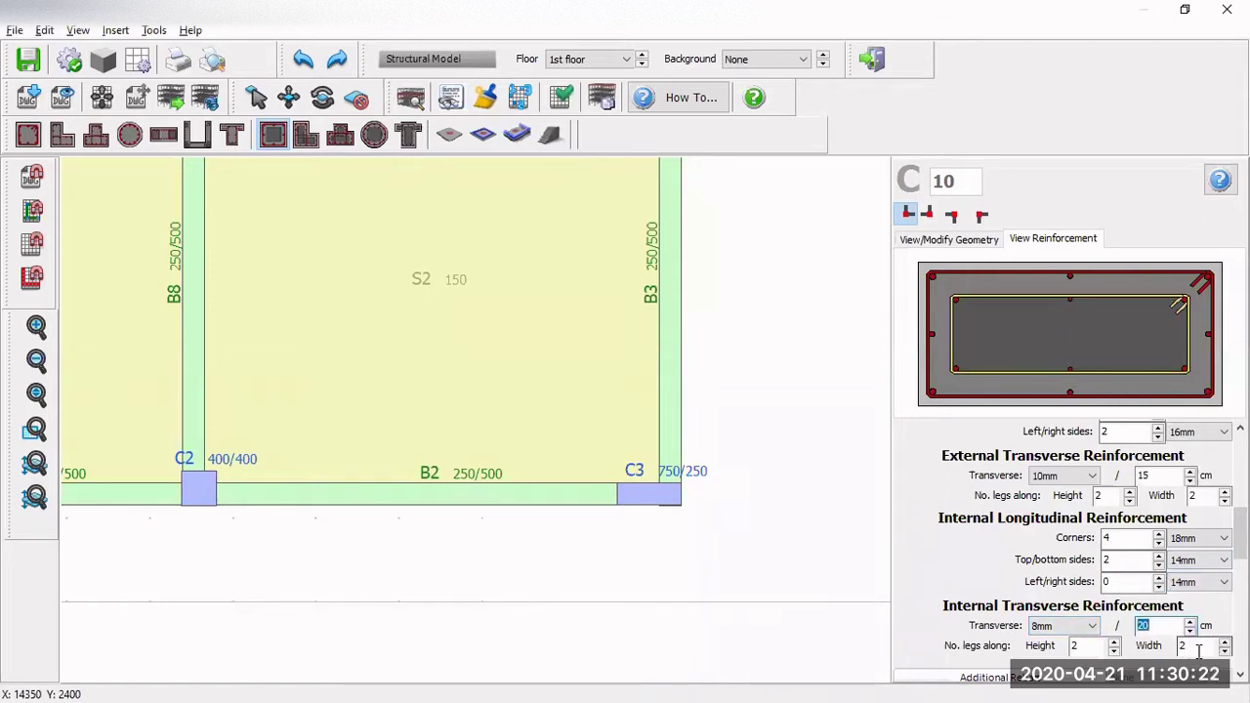
Step: Keep Default_Existing as the internal and Default_New as the jacket material set, and review the advanced member properties
{"action": "scroll", "coordinate": [1163, 586], "scroll_direction": "down", "scroll_amount": 3}
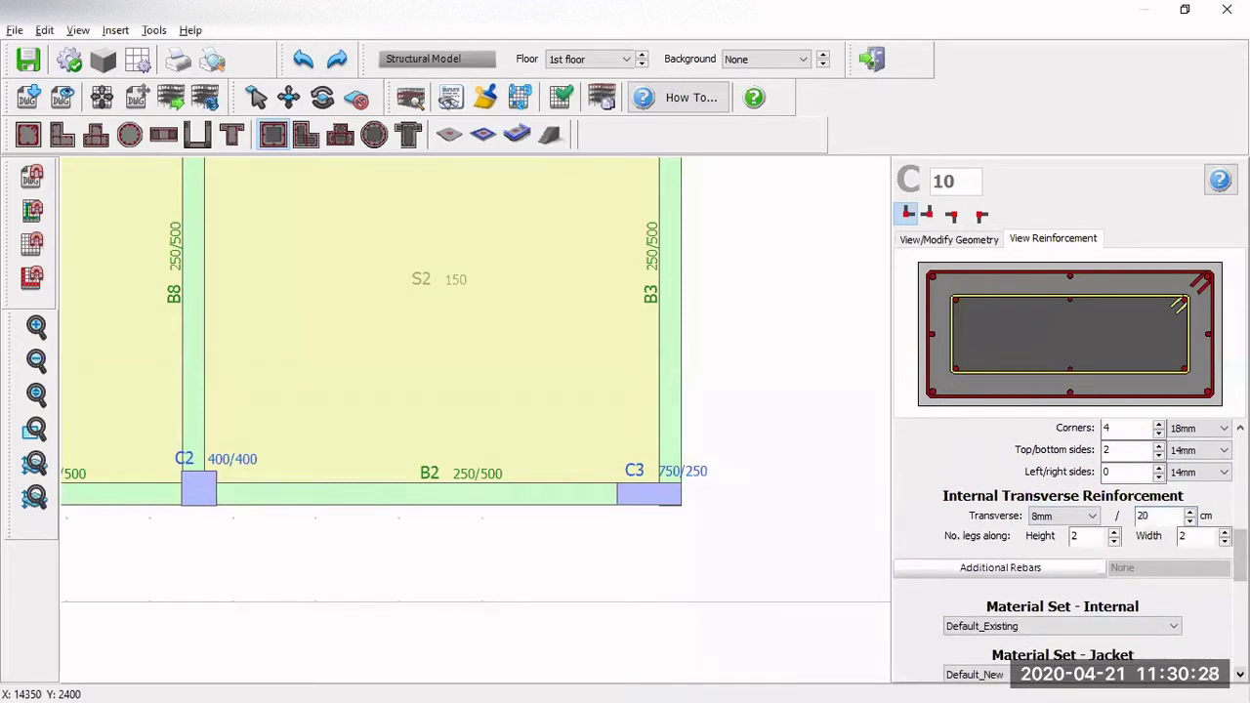
{"action": "scroll", "coordinate": [1069, 547], "scroll_direction": "down", "scroll_amount": 2}
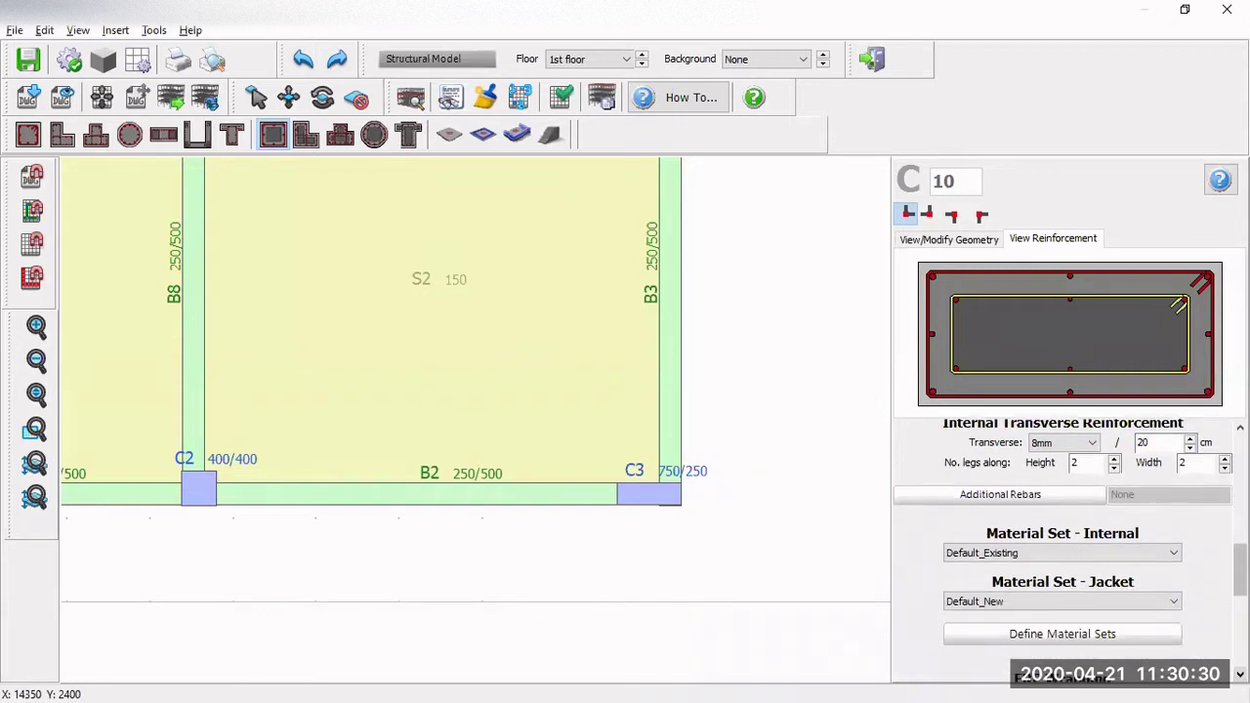
{"action": "left_click", "coordinate": [1173, 555]}
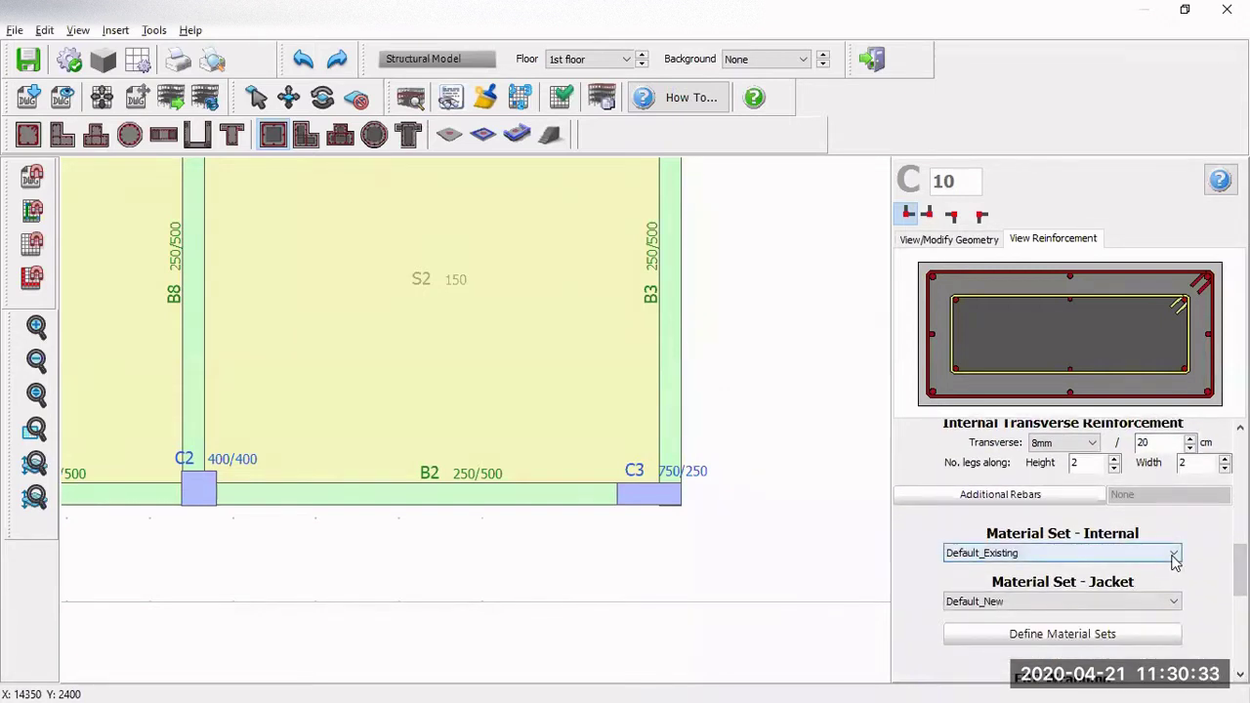
{"action": "left_click", "coordinate": [1173, 607]}
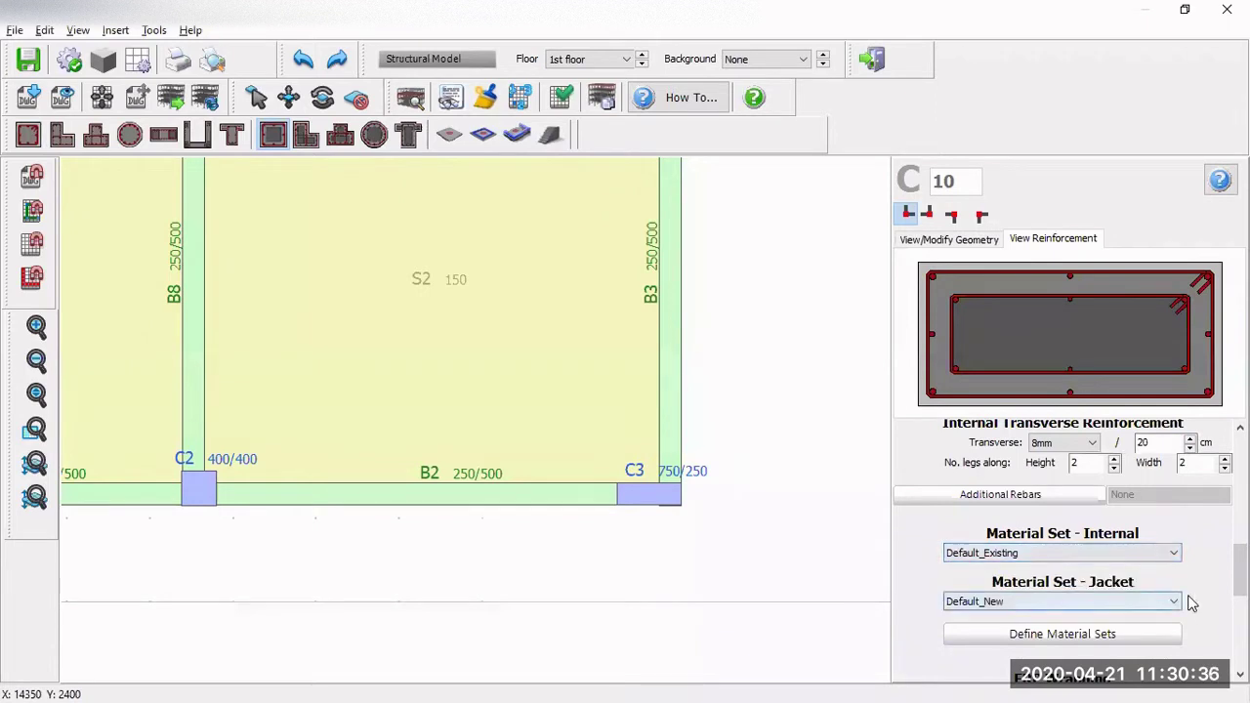
{"action": "left_click", "coordinate": [1177, 601]}
{"action": "left_click", "coordinate": [1190, 601]}
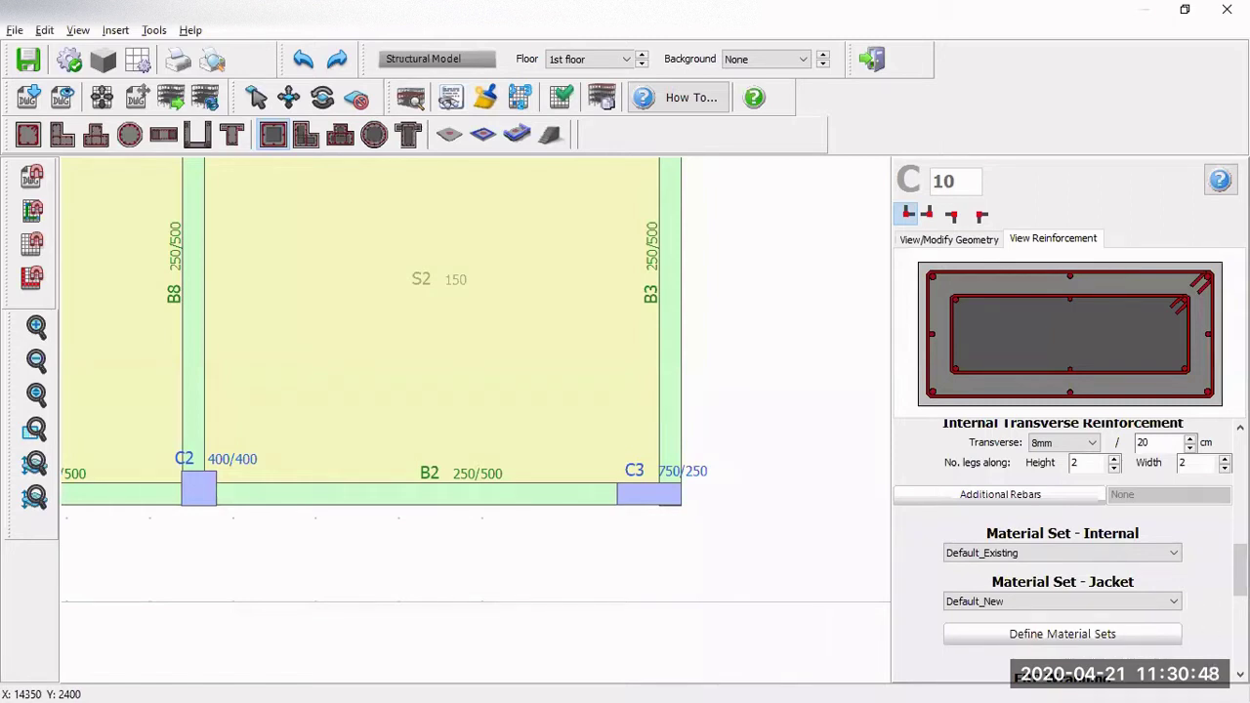
{"action": "scroll", "coordinate": [1070, 551], "scroll_direction": "down", "scroll_amount": 3}
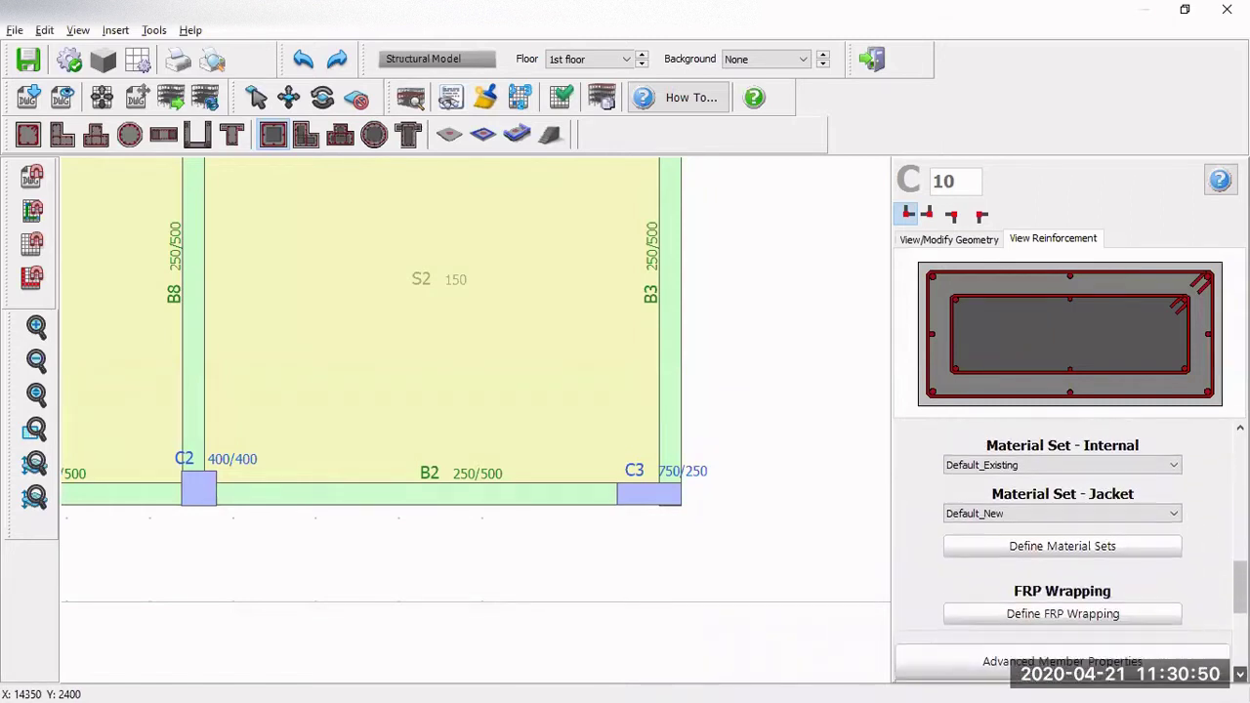
{"action": "scroll", "coordinate": [1070, 551], "scroll_direction": "down", "scroll_amount": 7}
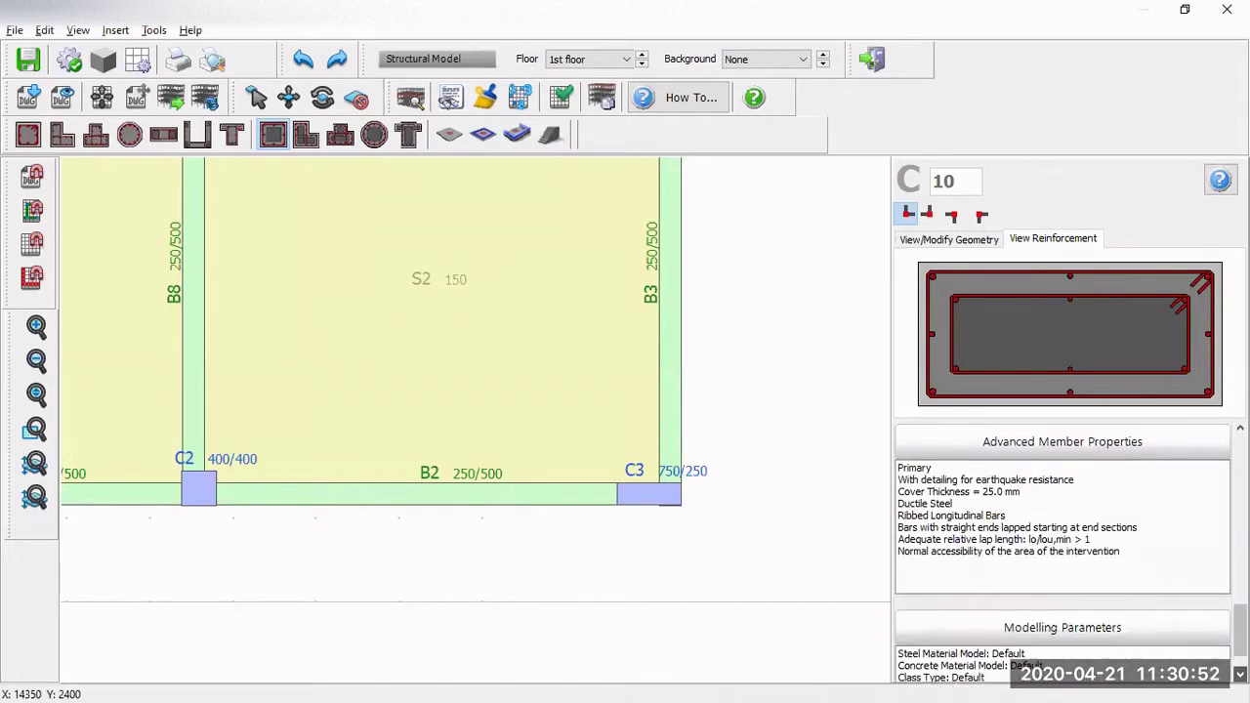
Step: Choose the internal section's lower-right corner as the insertion point and place the jacketed column over the matching corner of column C3
{"action": "scroll", "coordinate": [1070, 551], "scroll_direction": "up", "scroll_amount": 10}
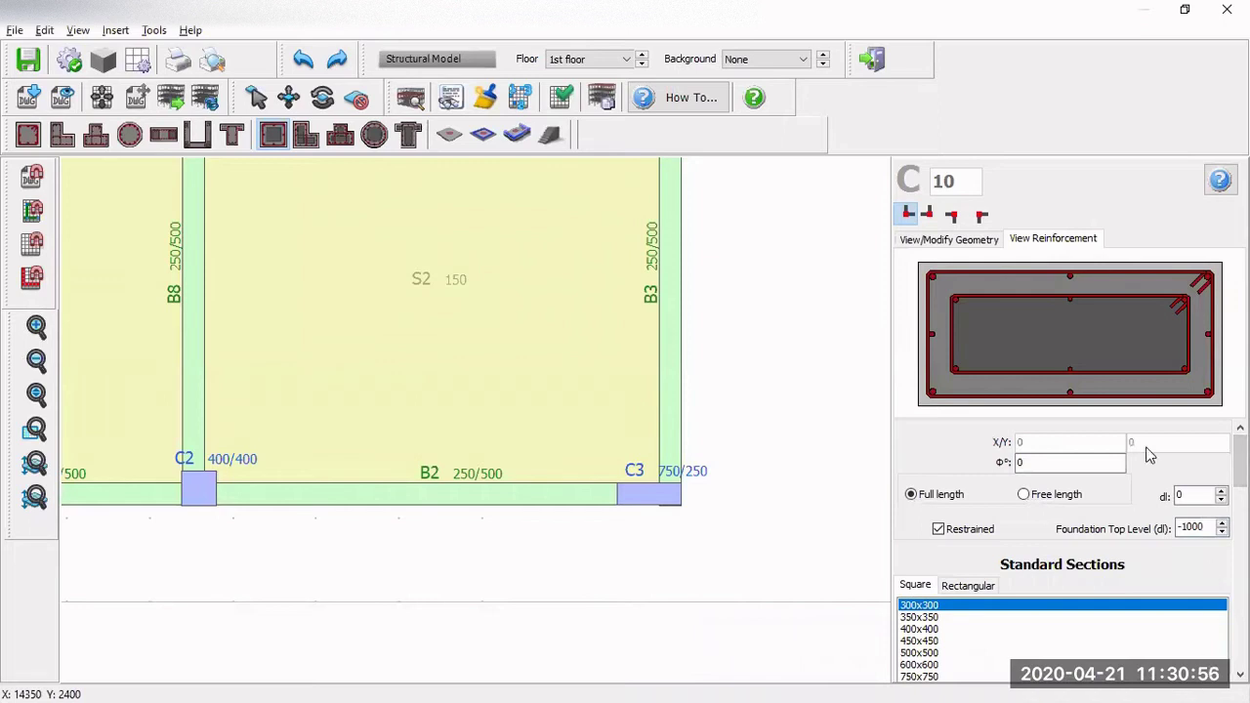
{"action": "left_click", "coordinate": [967, 241]}
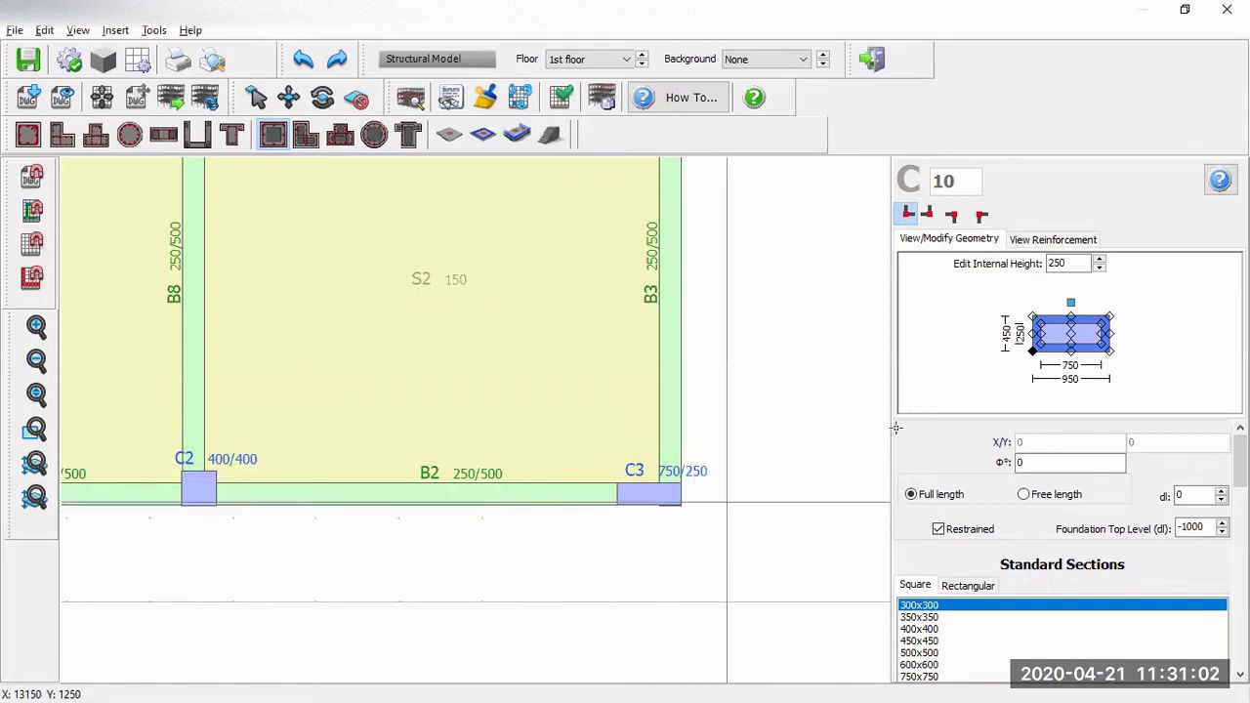
{"action": "left_click", "coordinate": [1102, 343]}
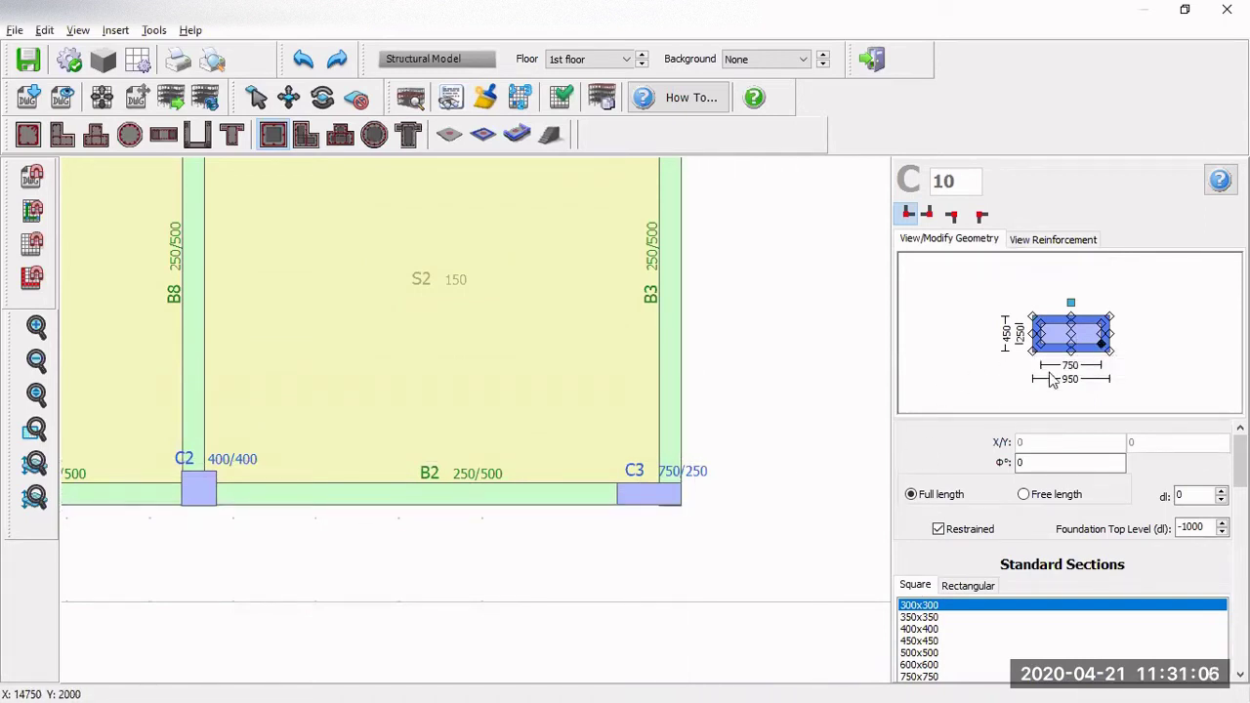
{"action": "left_click", "coordinate": [679, 503]}
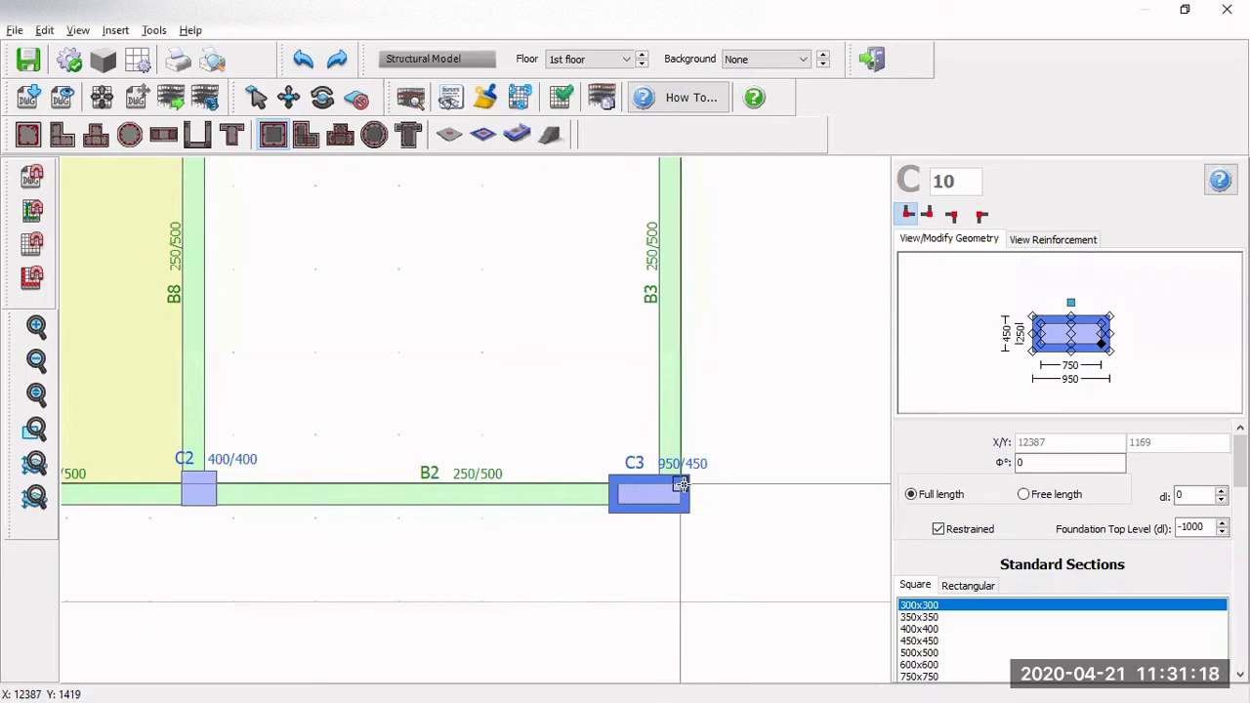
{"action": "scroll", "coordinate": [680, 483], "scroll_direction": "down", "scroll_amount": 2}
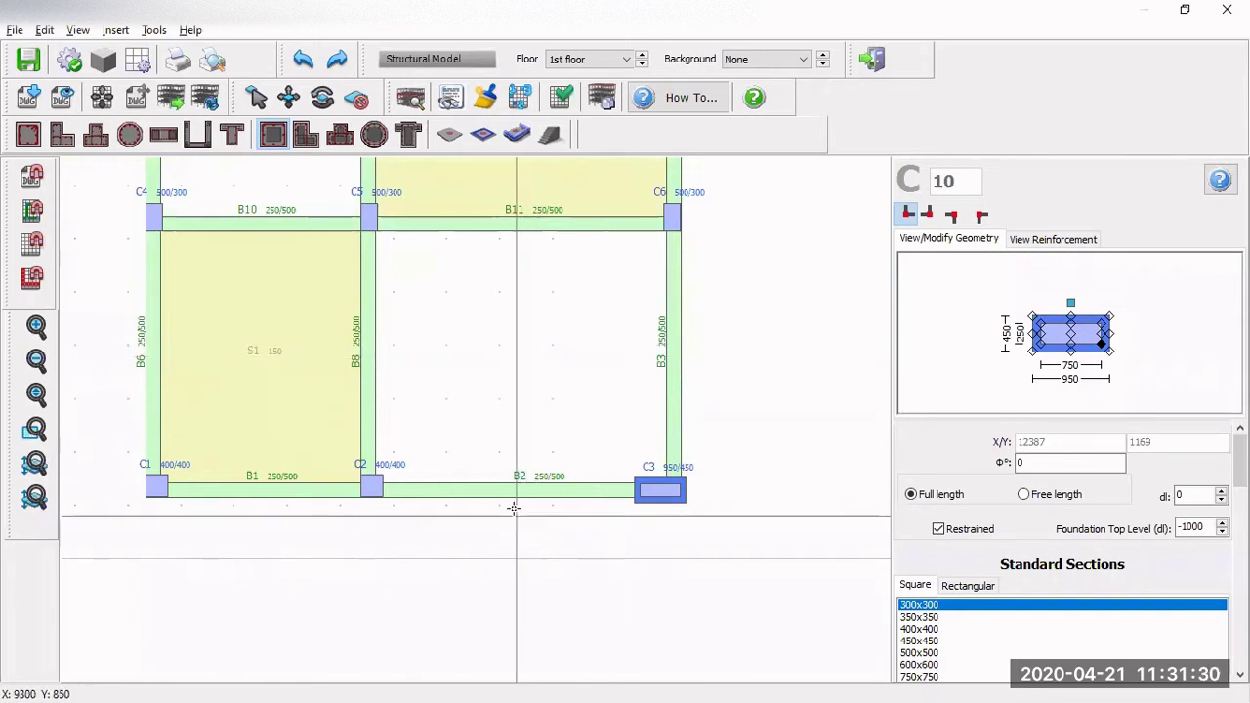
{"action": "left_click", "coordinate": [159, 488]}
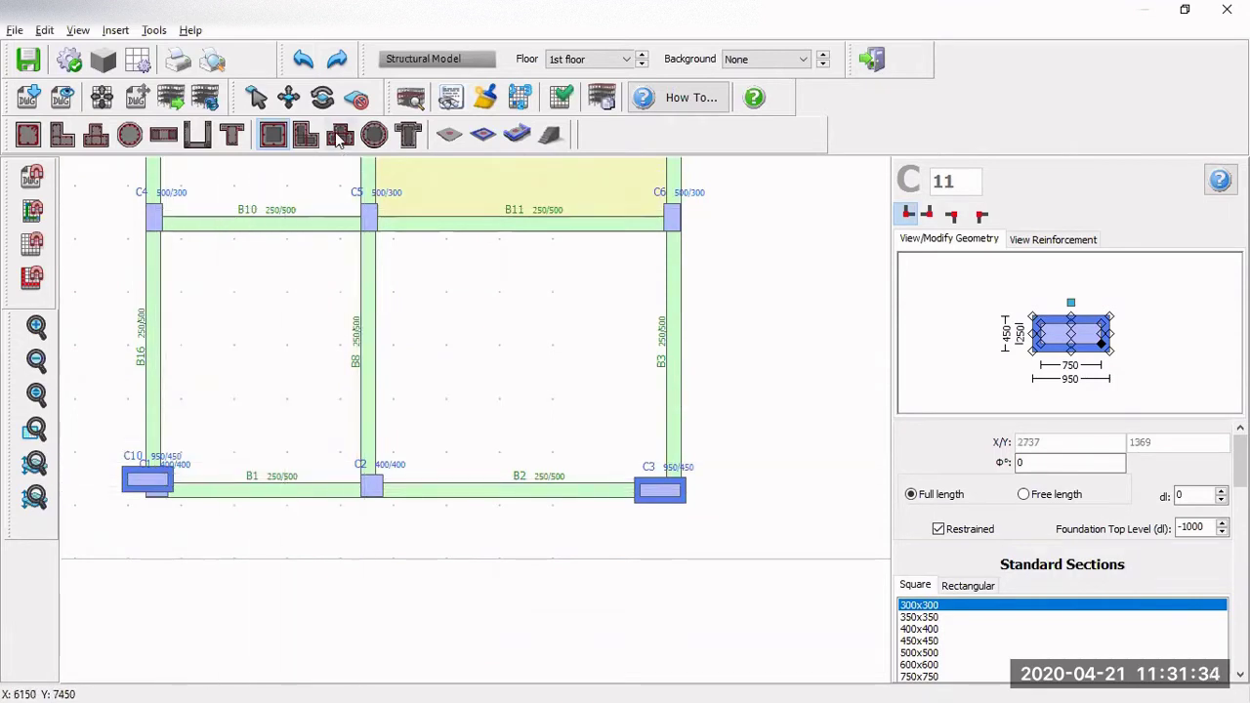
{"action": "left_click", "coordinate": [359, 104]}
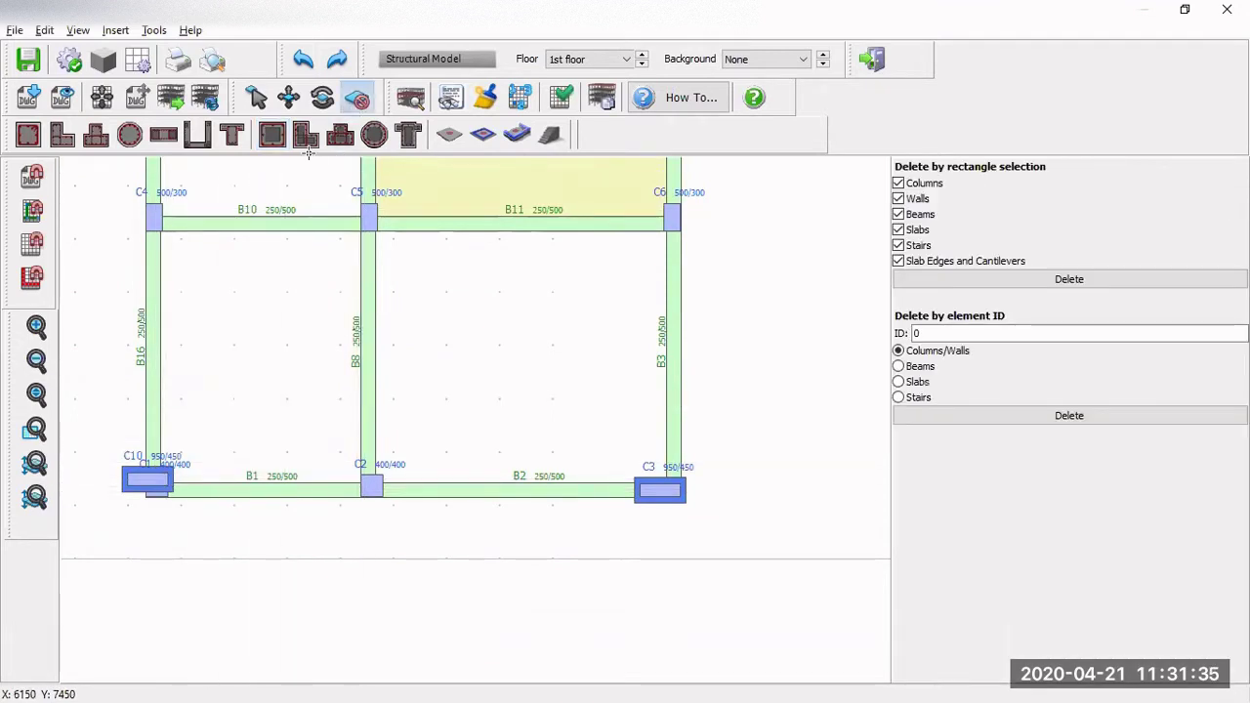
{"action": "left_click", "coordinate": [130, 476]}
Step: Inspect column C1's section, and set a new rectangular jacketed column's external height to 600 mm
{"action": "left_click", "coordinate": [256, 97]}
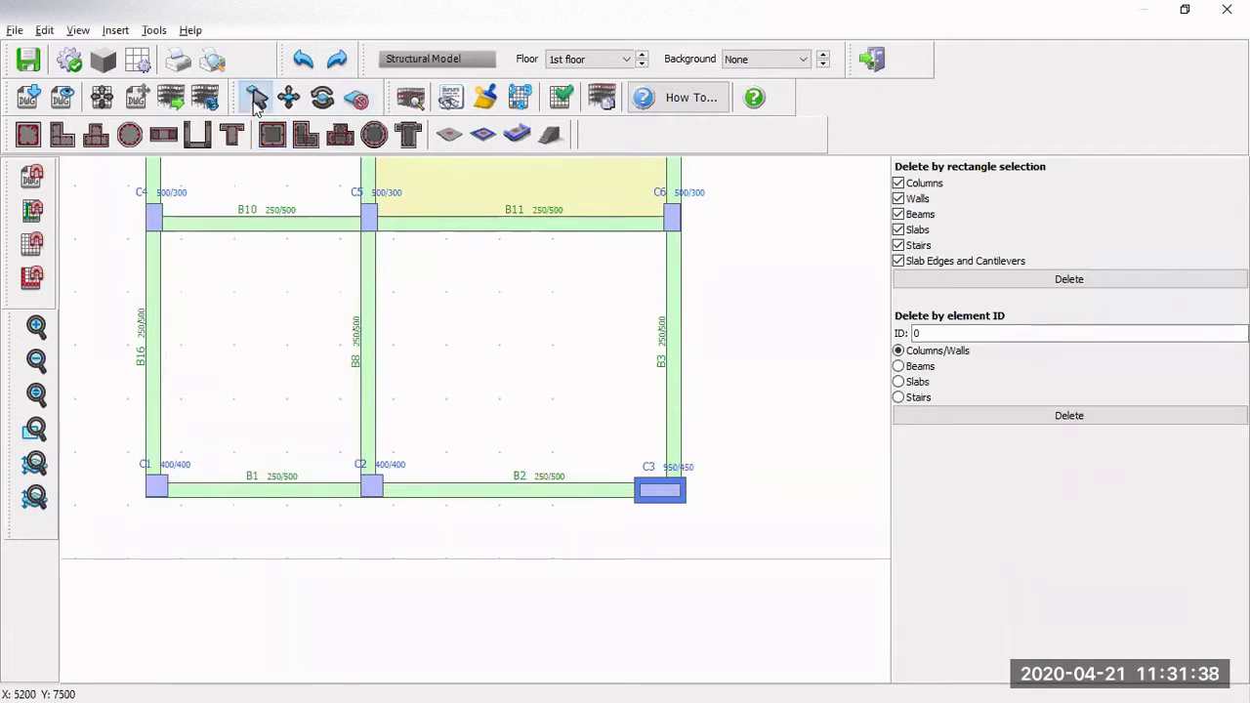
{"action": "left_click", "coordinate": [157, 487]}
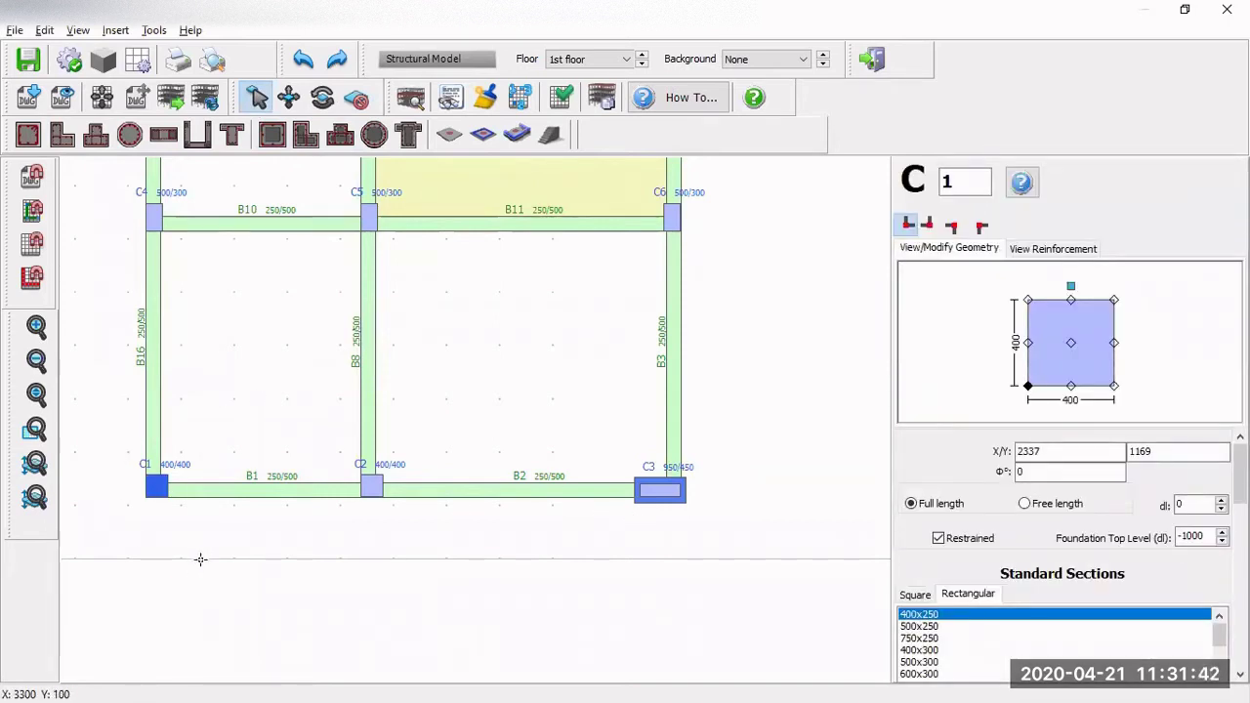
{"action": "left_click", "coordinate": [272, 134]}
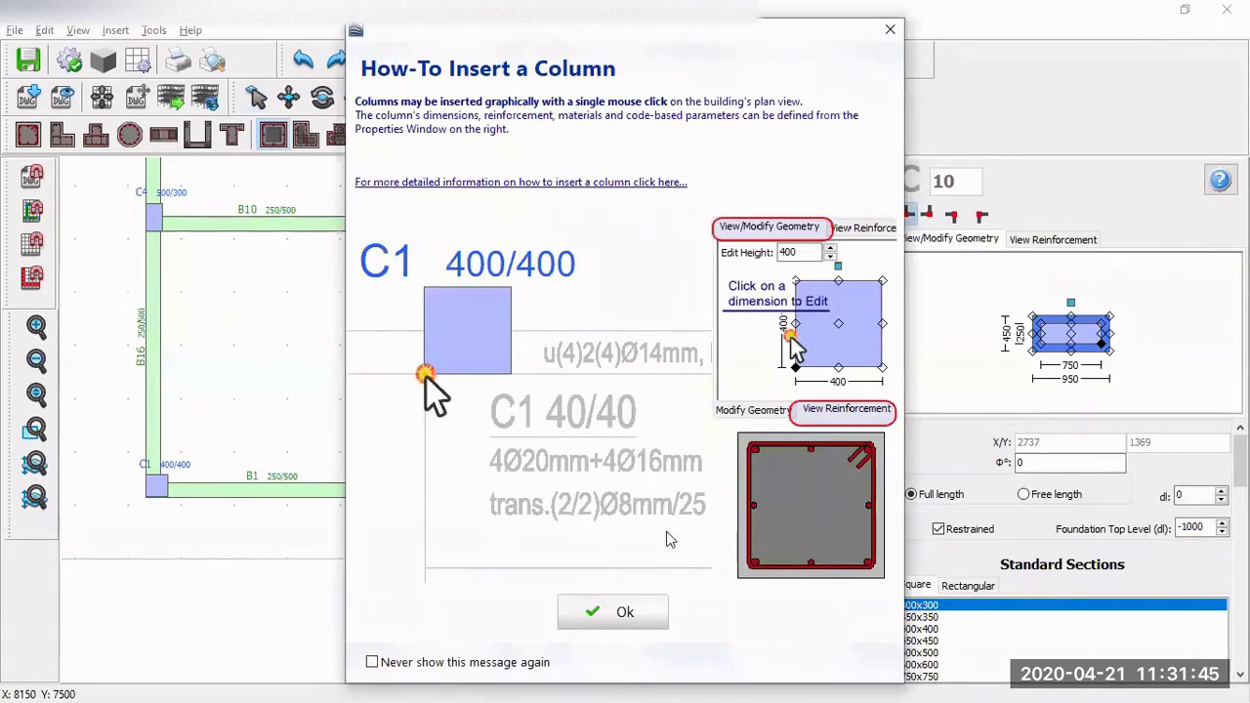
{"action": "left_click", "coordinate": [617, 616]}
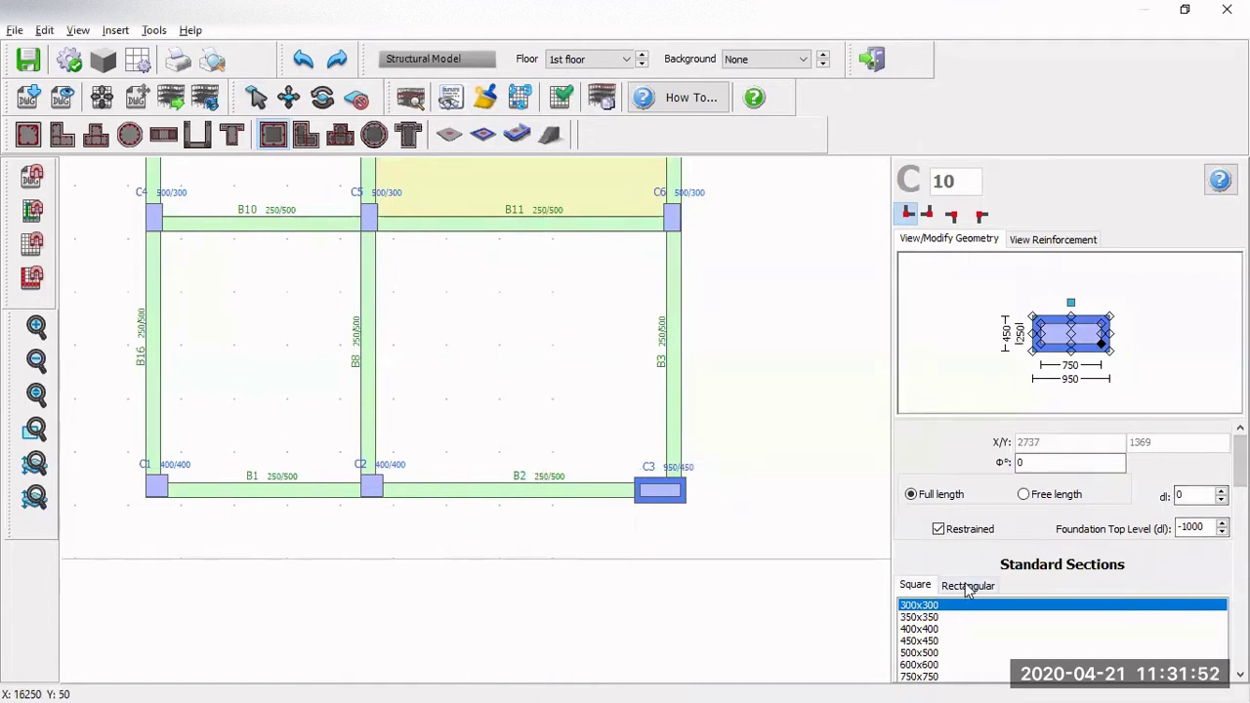
{"action": "left_click", "coordinate": [1074, 379]}
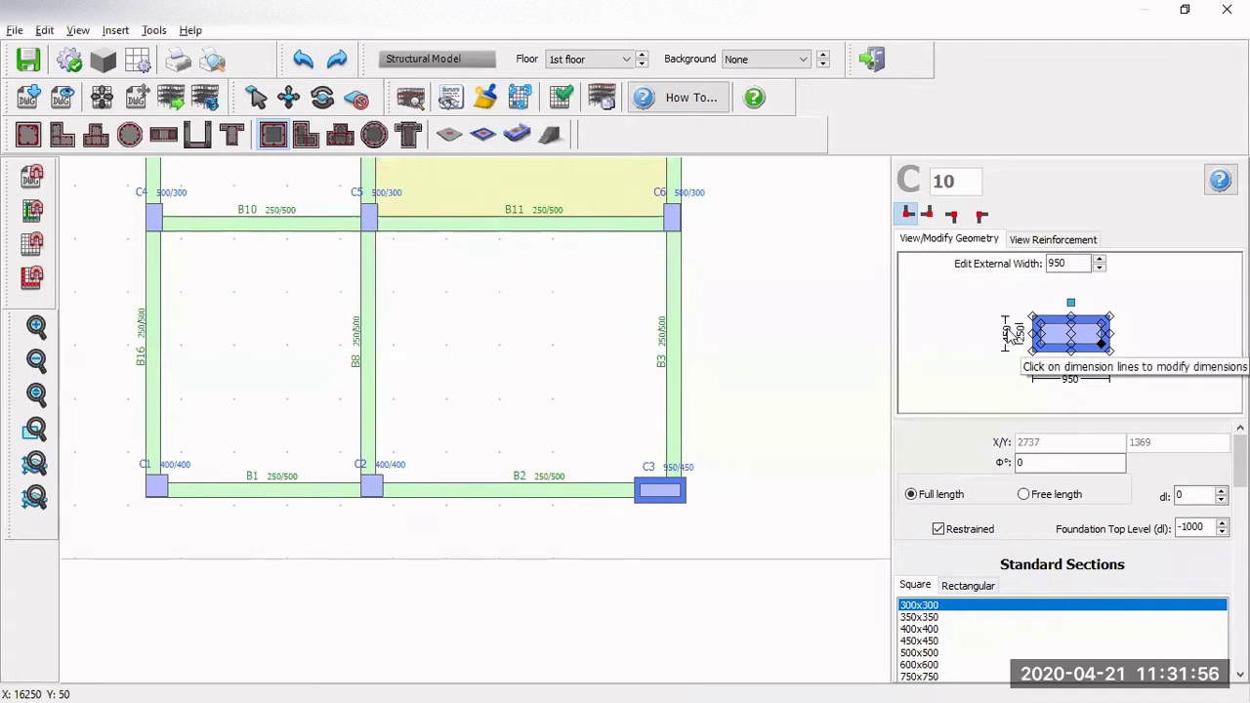
{"action": "left_click", "coordinate": [1008, 334]}
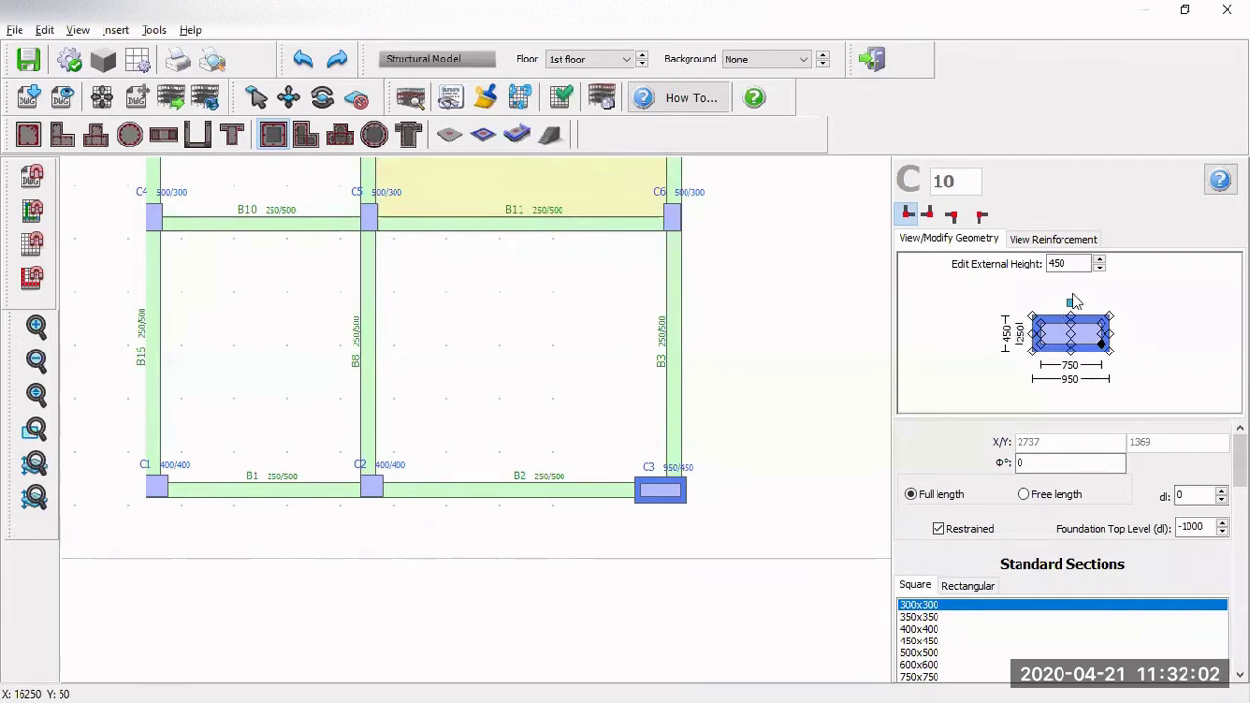
{"action": "left_click", "coordinate": [1100, 259]}
{"action": "left_click", "coordinate": [1099, 259]}
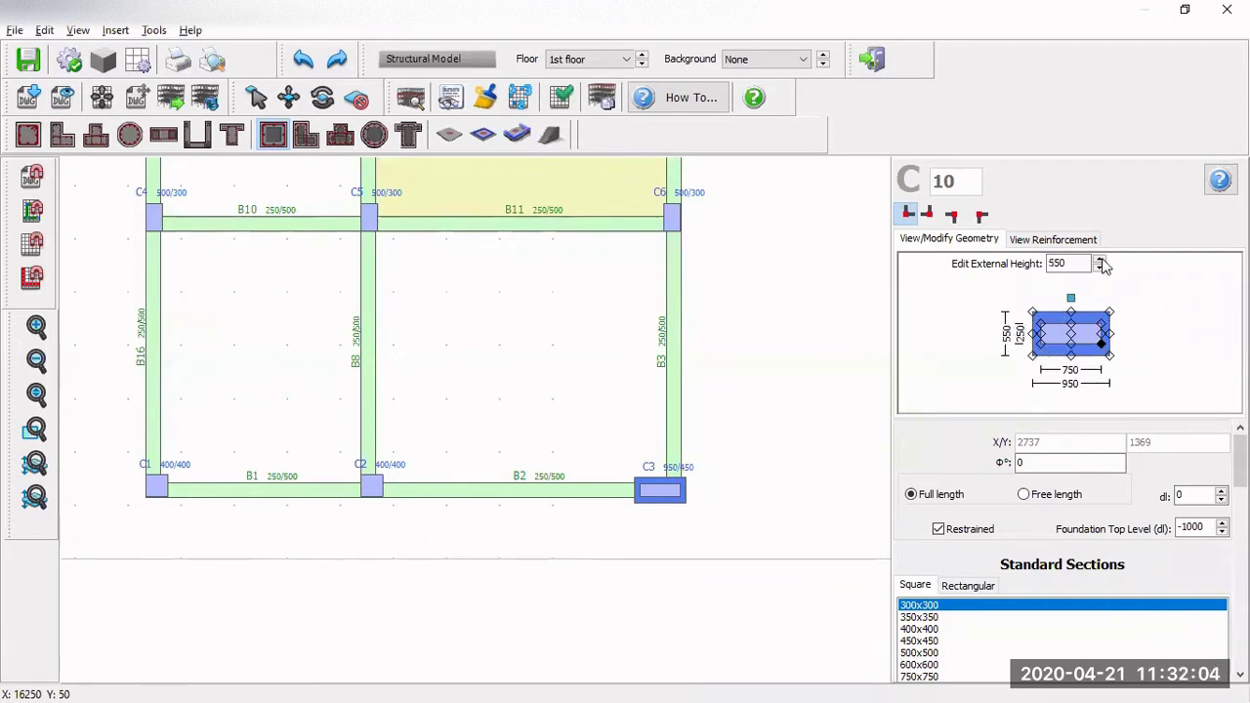
{"action": "left_click", "coordinate": [1100, 258]}
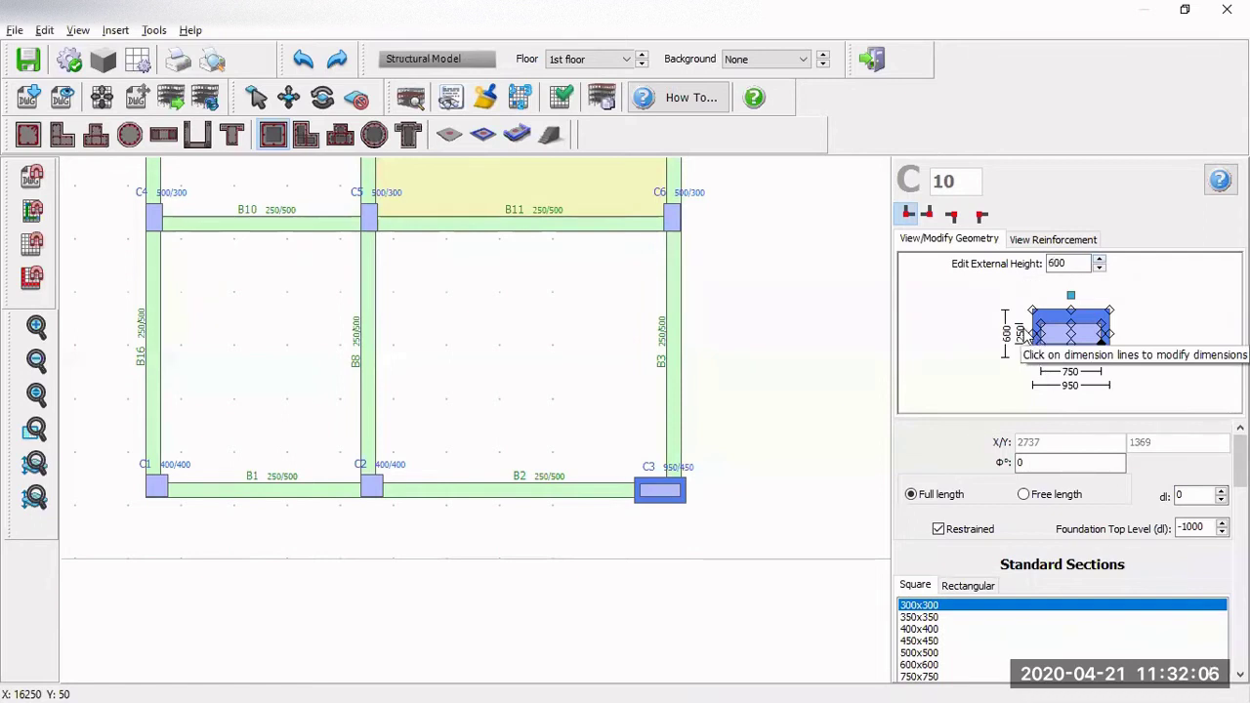
Step: Set the jacketed column's internal height to 400 mm
{"action": "left_click", "coordinate": [1025, 337]}
{"action": "left_click", "coordinate": [1100, 260]}
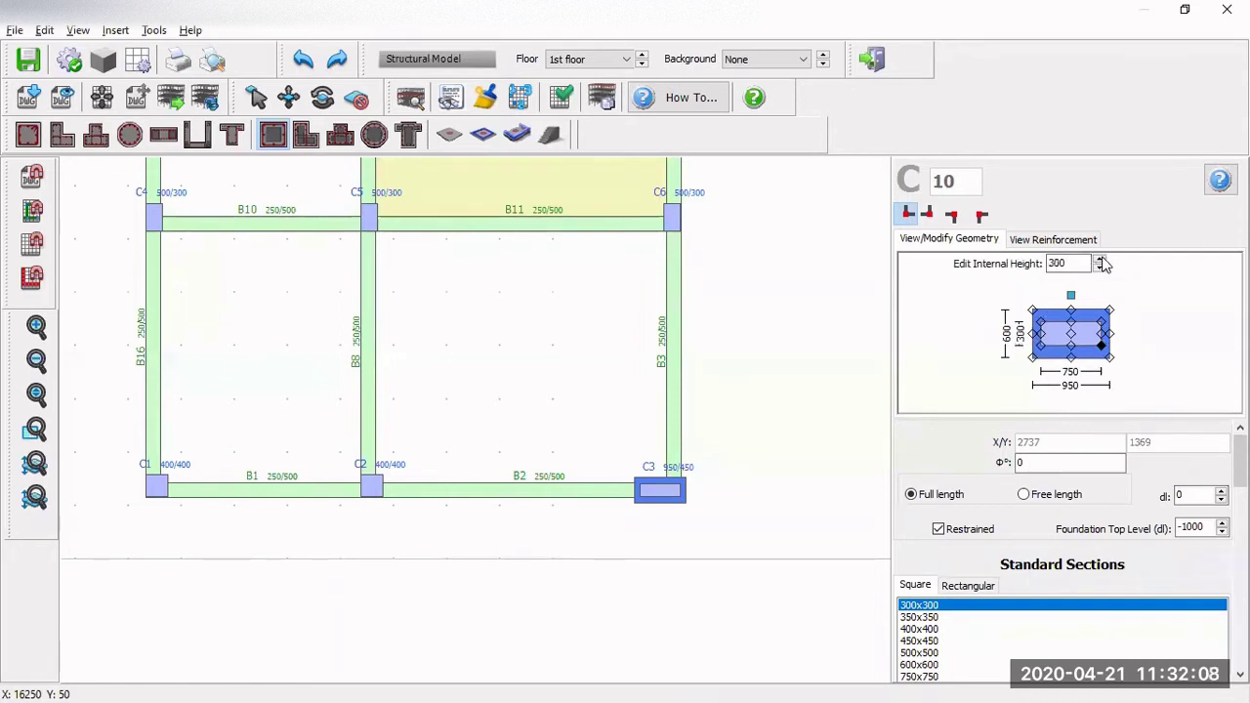
{"action": "left_click", "coordinate": [1099, 259]}
{"action": "left_click", "coordinate": [1099, 259]}
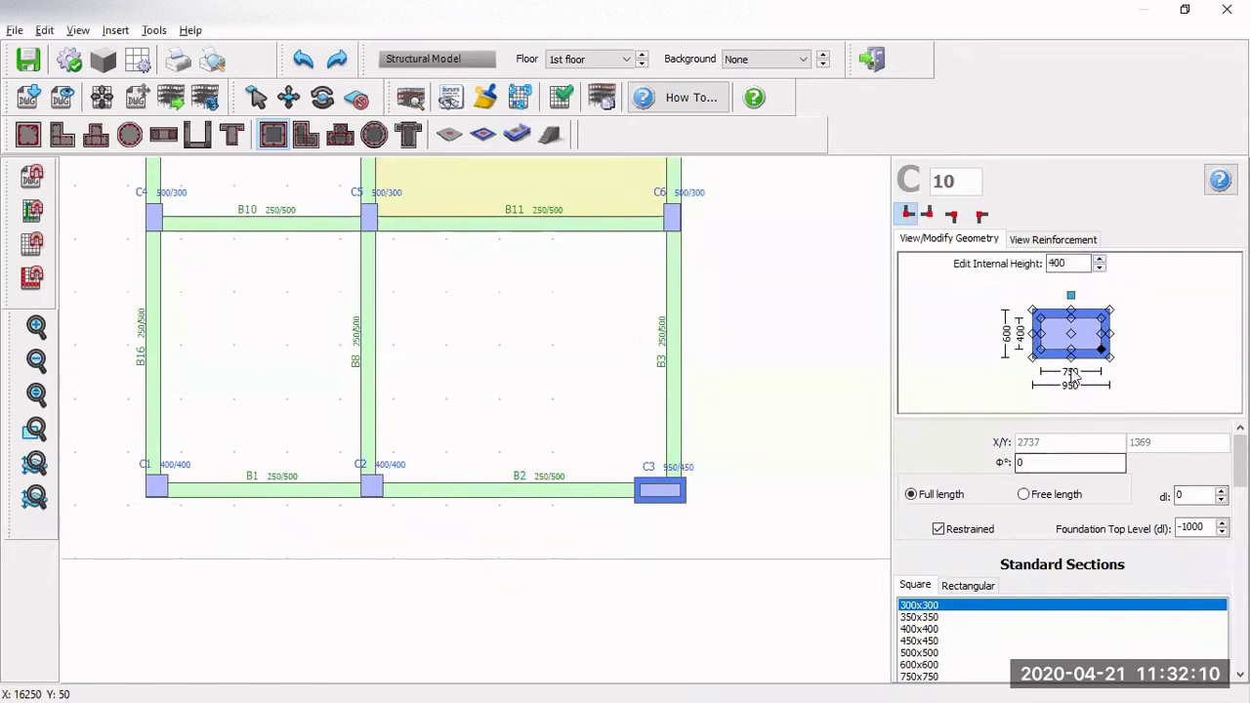
Step: Set the jacketed column's internal width to 400 mm
{"action": "left_click", "coordinate": [1072, 372]}
{"action": "left_click", "coordinate": [1100, 268]}
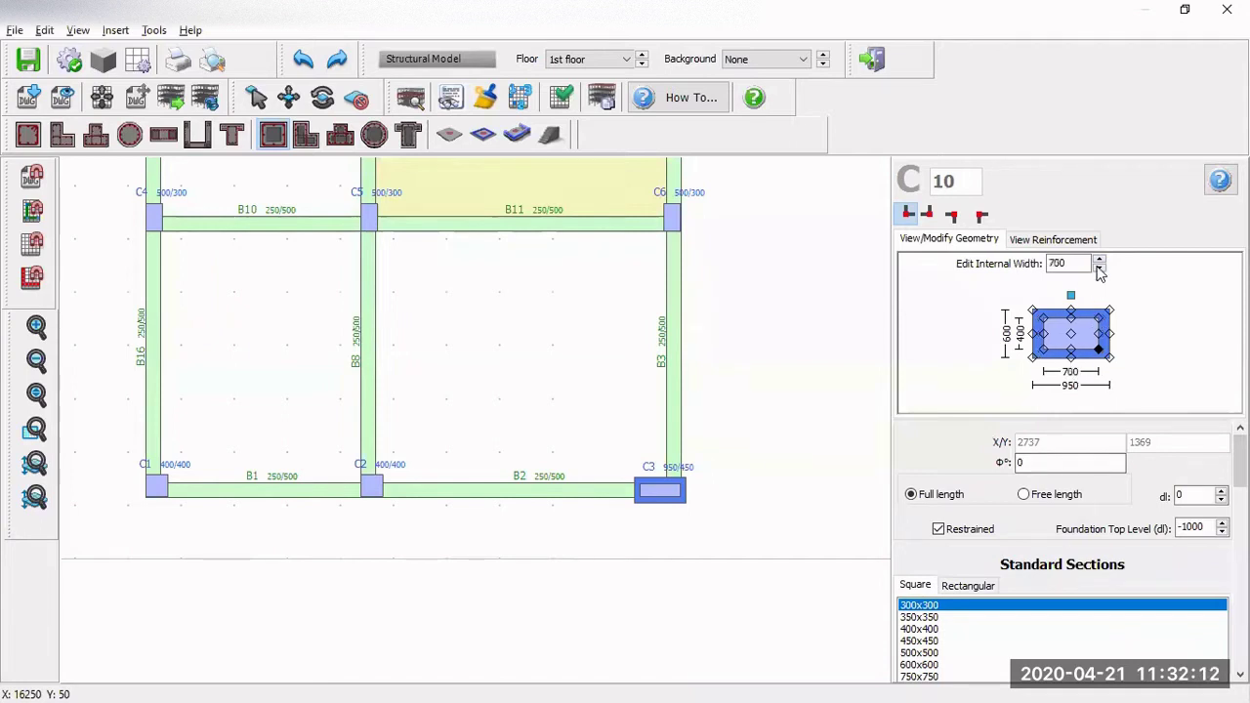
{"action": "left_click", "coordinate": [1100, 269]}
{"action": "left_click", "coordinate": [1099, 268]}
{"action": "left_click", "coordinate": [1100, 268]}
{"action": "left_click", "coordinate": [1100, 268]}
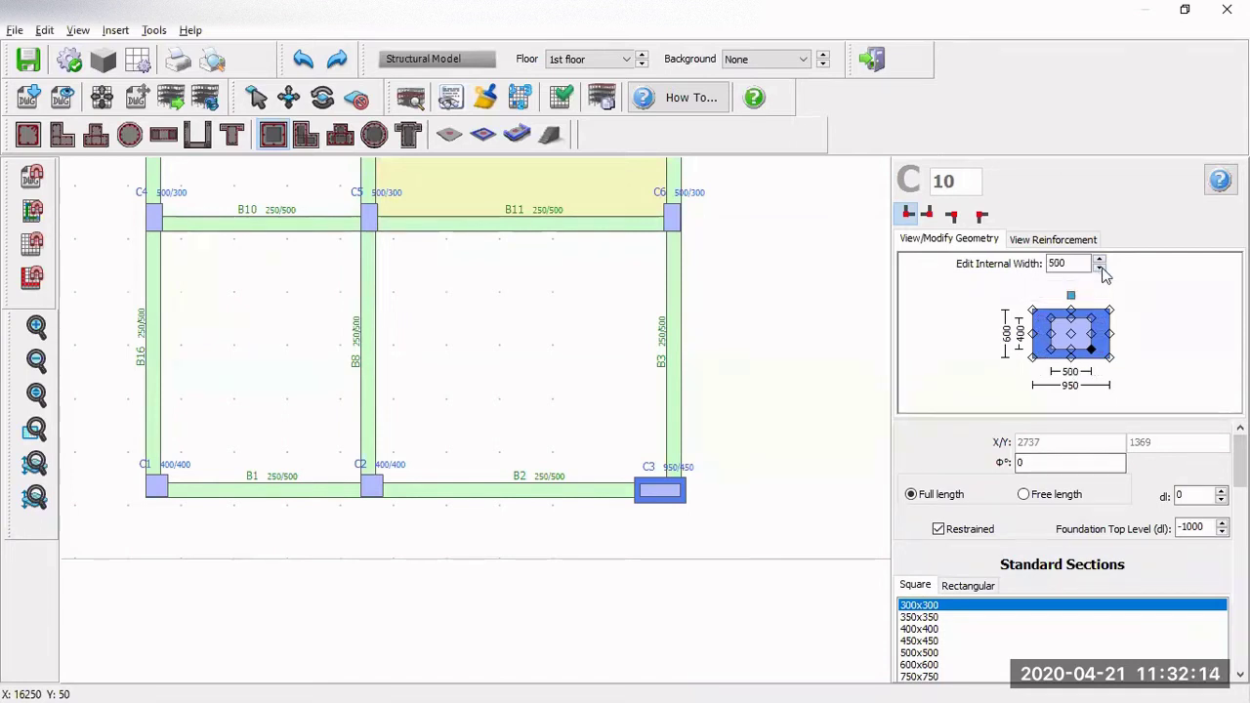
{"action": "left_click", "coordinate": [1100, 268]}
{"action": "left_click", "coordinate": [1099, 268]}
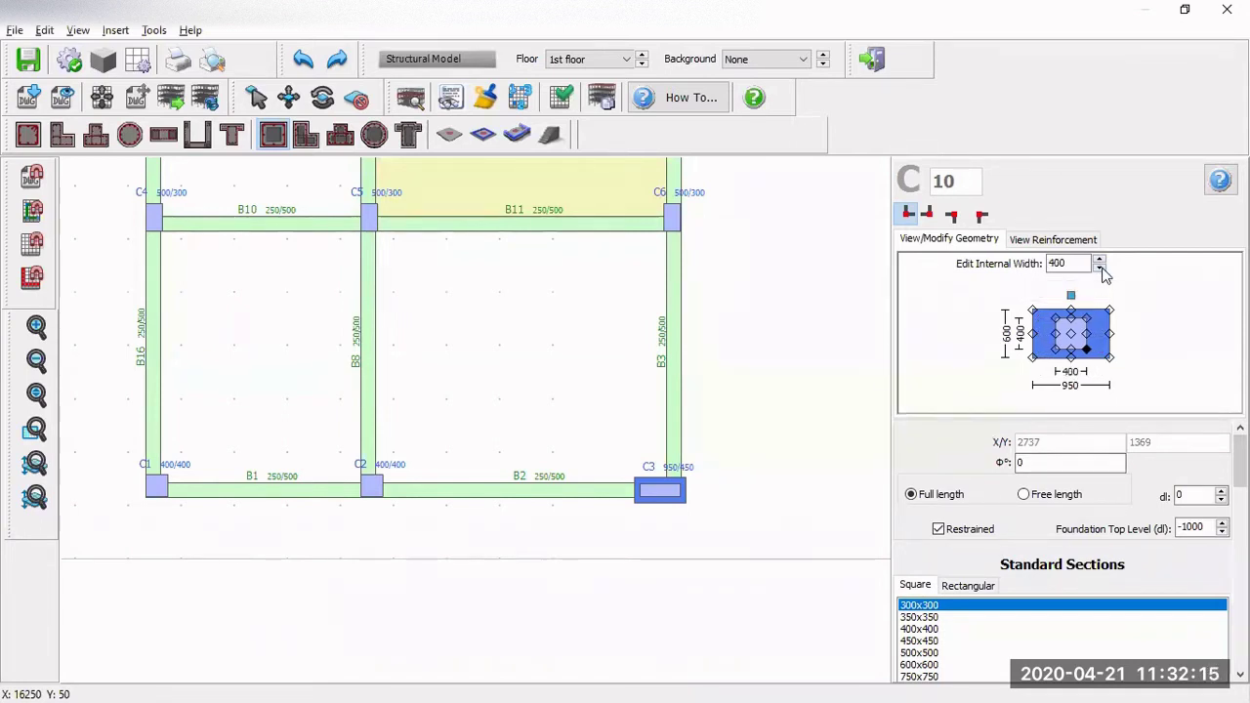
Step: Set the jacketed column's external width to 600 mm
{"action": "left_click", "coordinate": [1074, 385]}
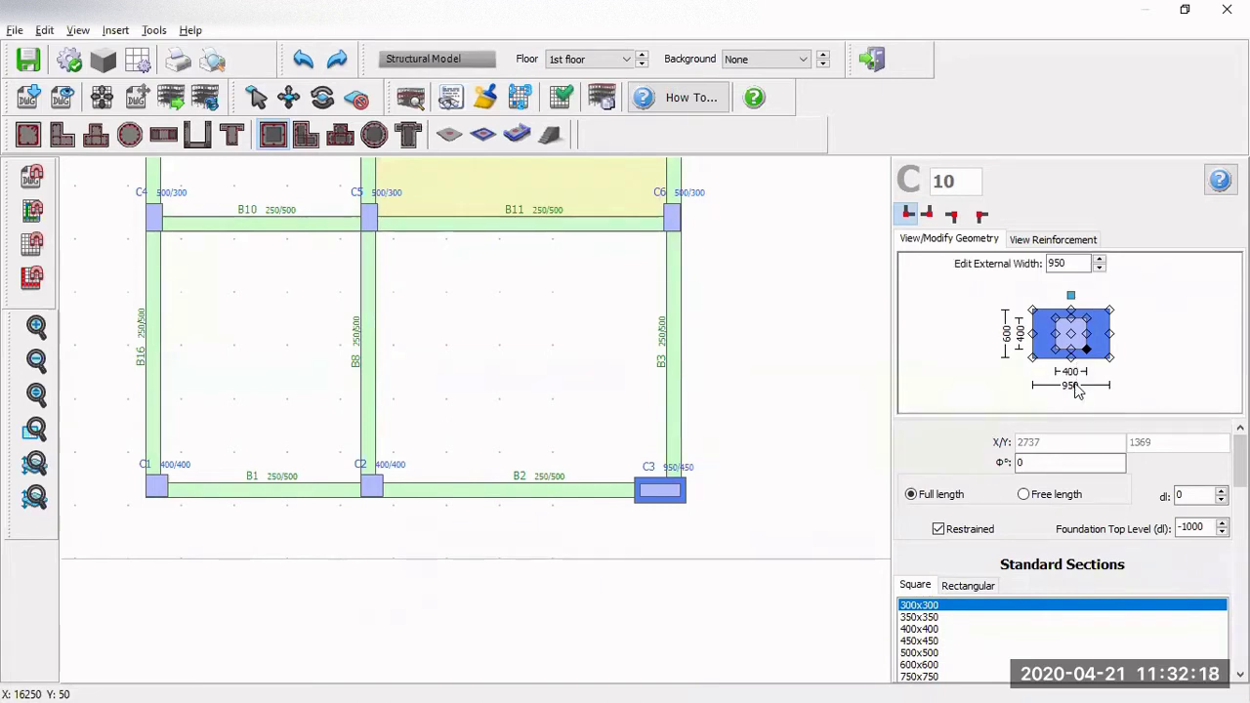
{"action": "left_click", "coordinate": [1100, 268]}
{"action": "left_click", "coordinate": [1100, 267]}
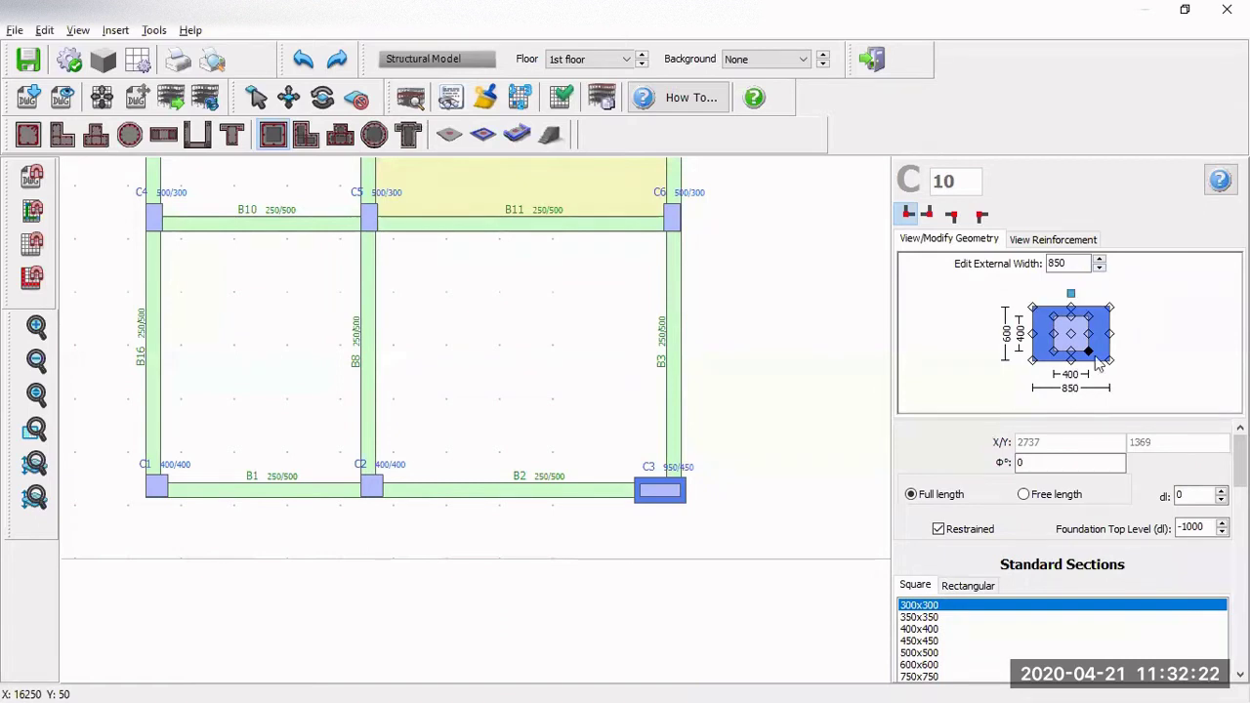
{"action": "left_click", "coordinate": [1100, 269]}
{"action": "left_click", "coordinate": [1099, 268]}
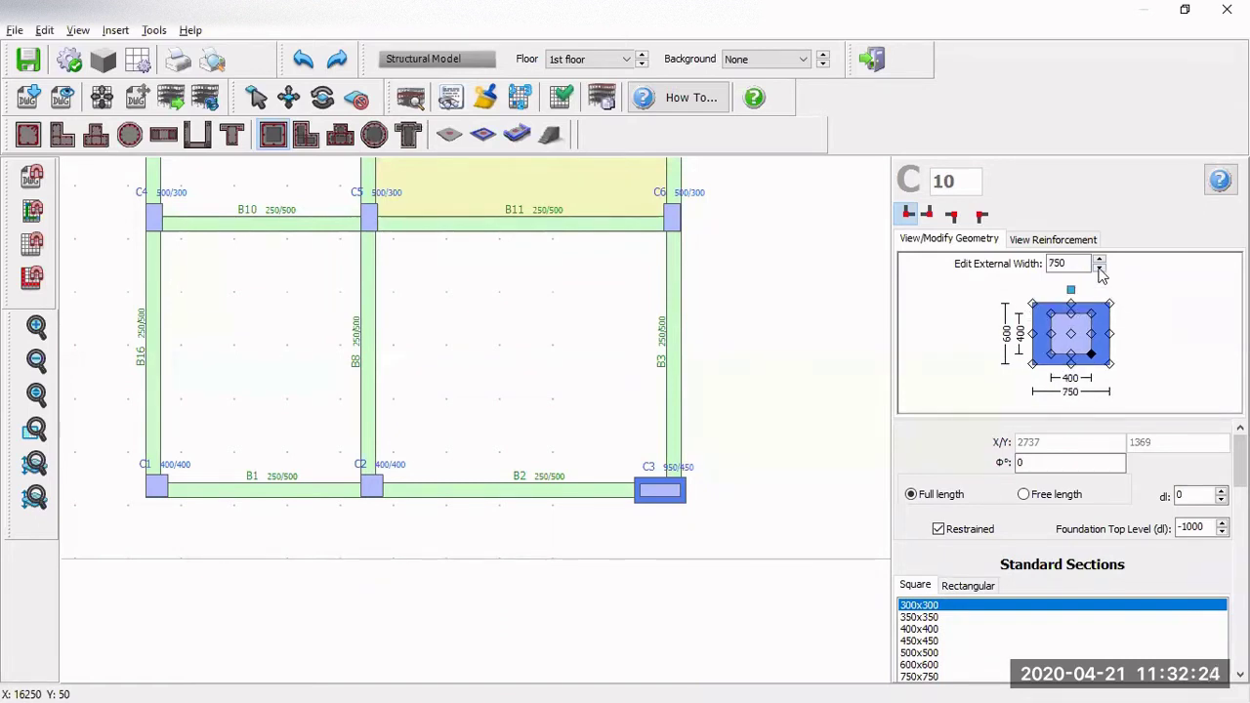
{"action": "left_click", "coordinate": [1100, 269]}
{"action": "left_click", "coordinate": [1100, 269]}
{"action": "left_click", "coordinate": [1099, 268]}
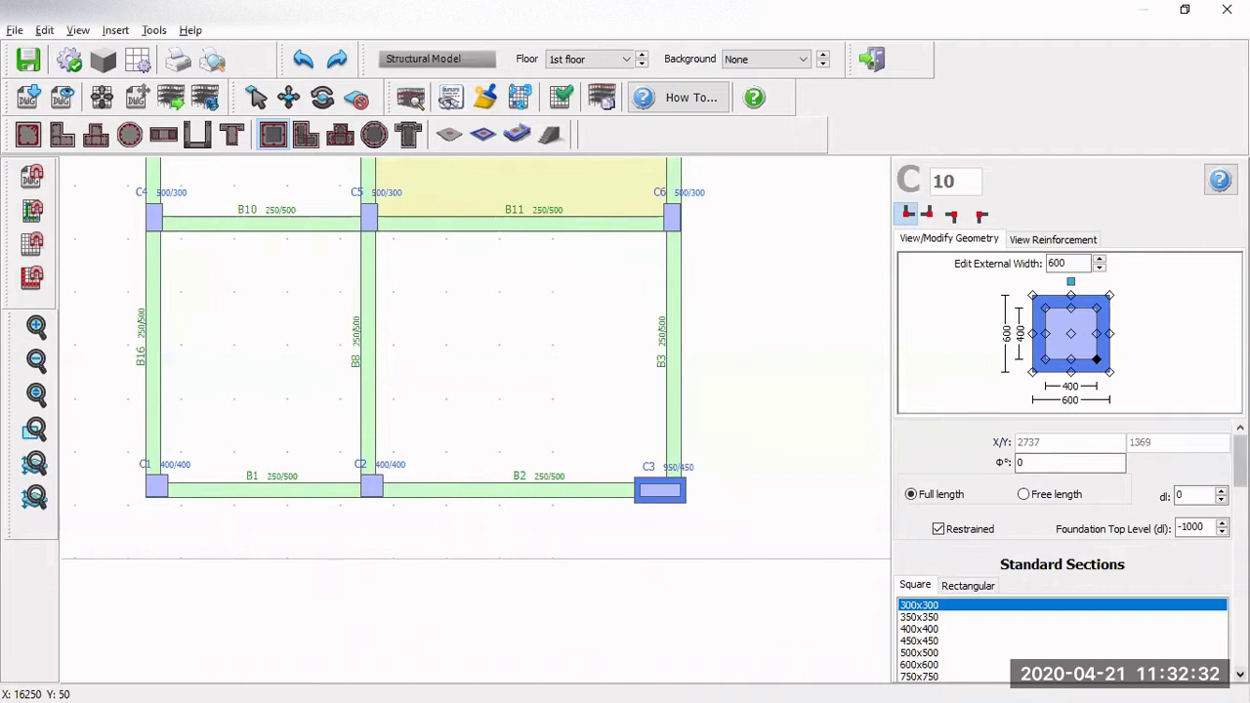
Step: Keep the external reinforcement and the four 18 mm internal corner bars, and set the internal top/bottom side bars to 0
{"action": "scroll", "coordinate": [1065, 547], "scroll_direction": "down", "scroll_amount": 5}
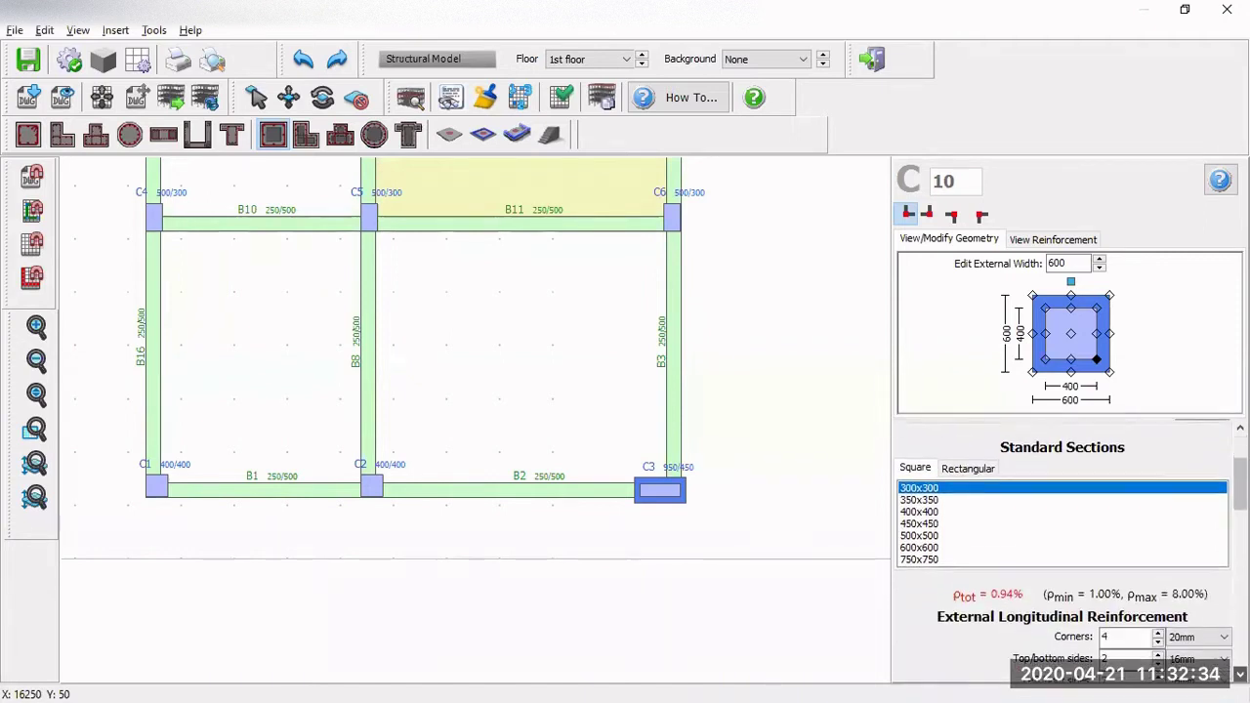
{"action": "scroll", "coordinate": [1065, 547], "scroll_direction": "down", "scroll_amount": 1}
{"action": "double_click", "coordinate": [1137, 534]}
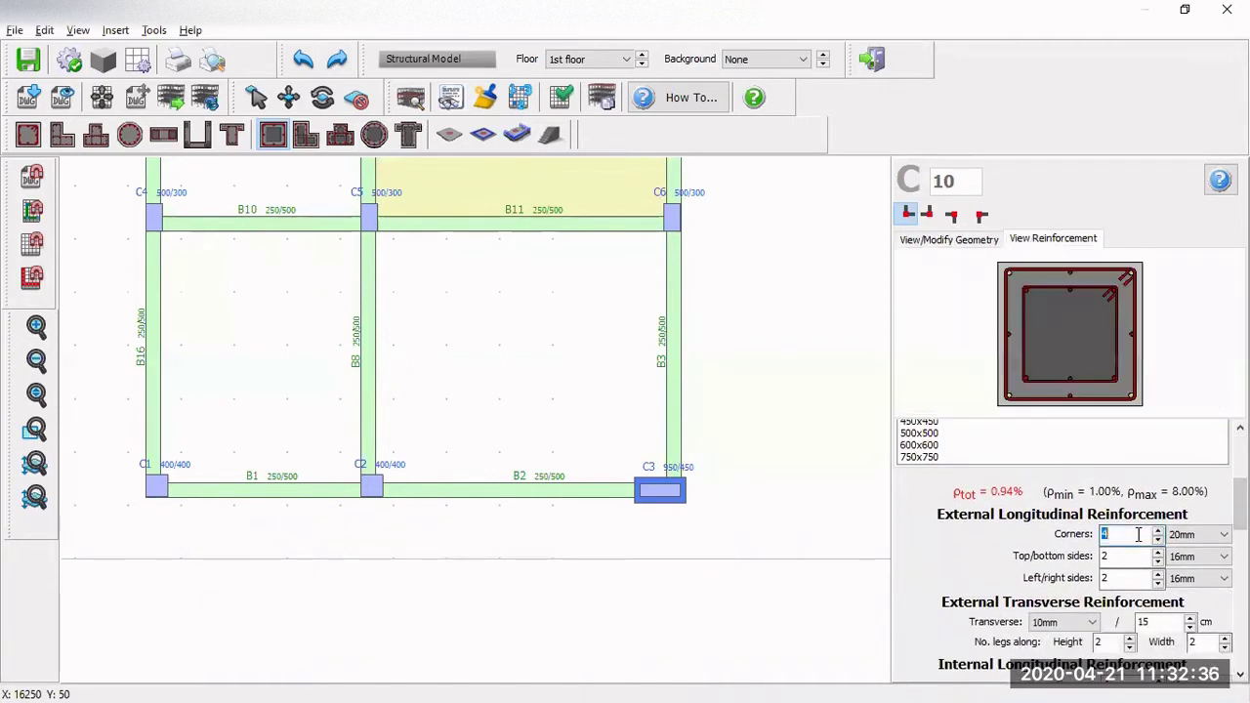
{"action": "left_click", "coordinate": [1132, 555]}
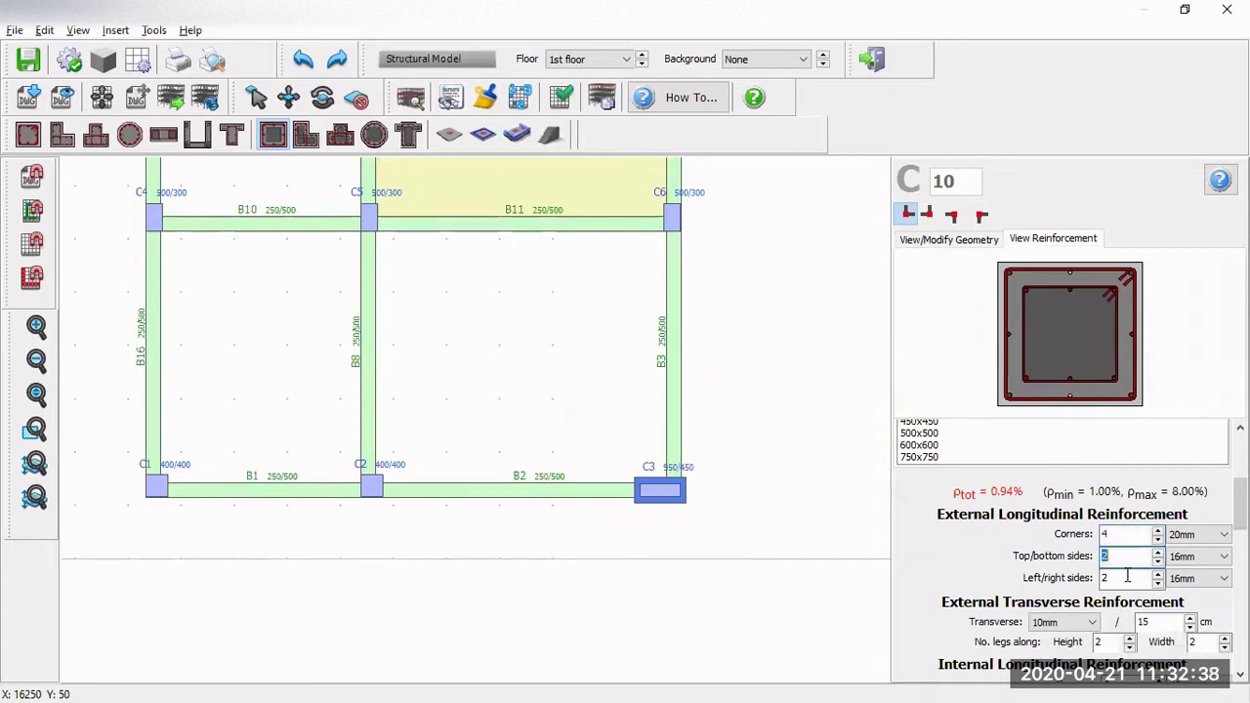
{"action": "left_click", "coordinate": [1127, 577]}
{"action": "scroll", "coordinate": [1070, 551], "scroll_direction": "down", "scroll_amount": 3}
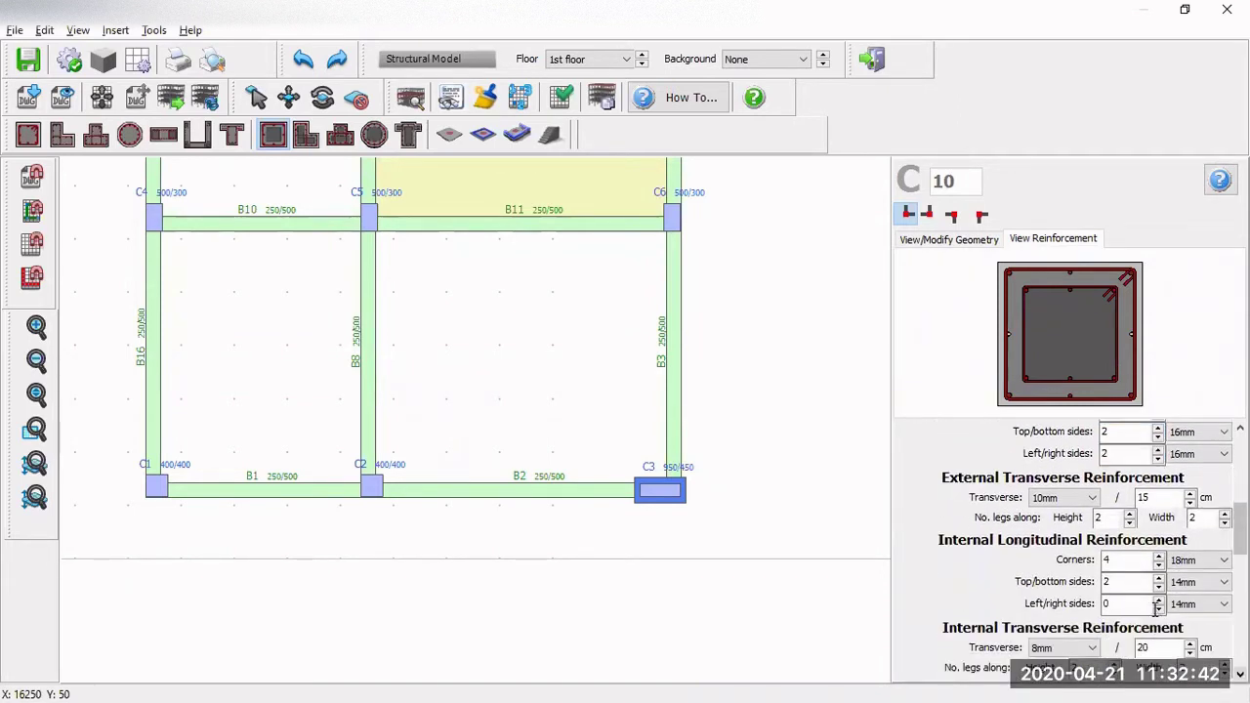
{"action": "left_click", "coordinate": [1126, 580]}
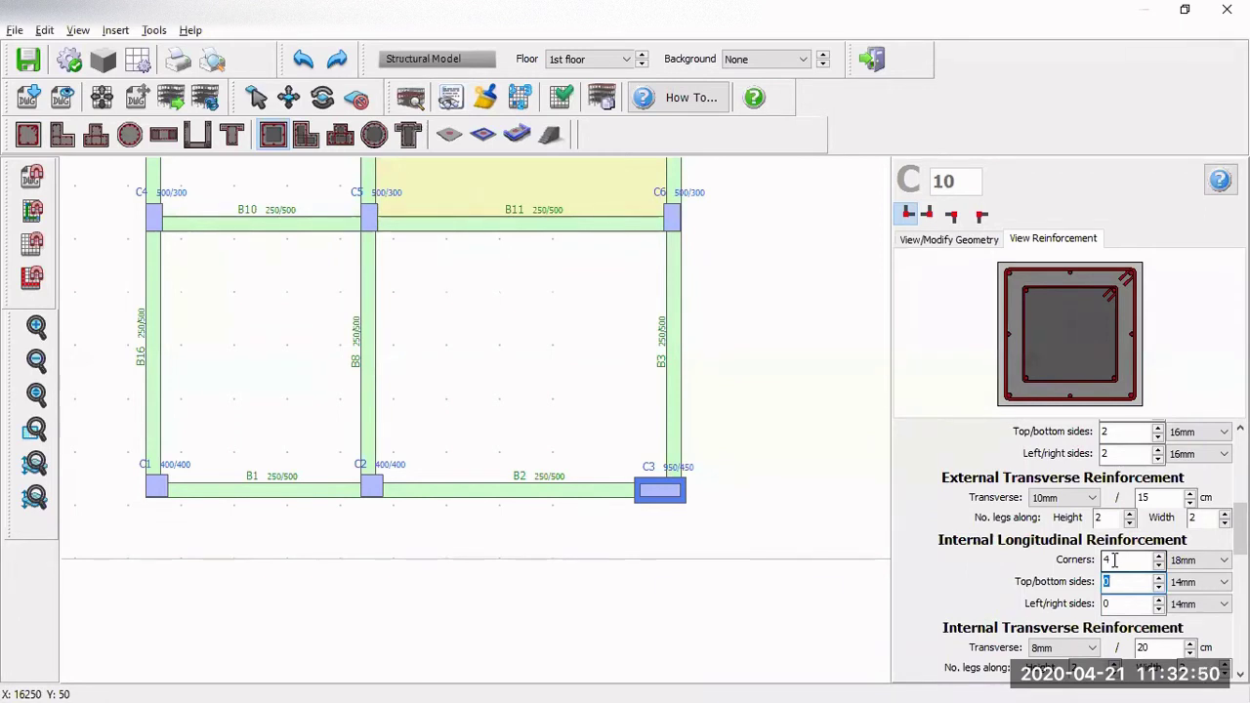
{"action": "left_click", "coordinate": [1121, 605]}
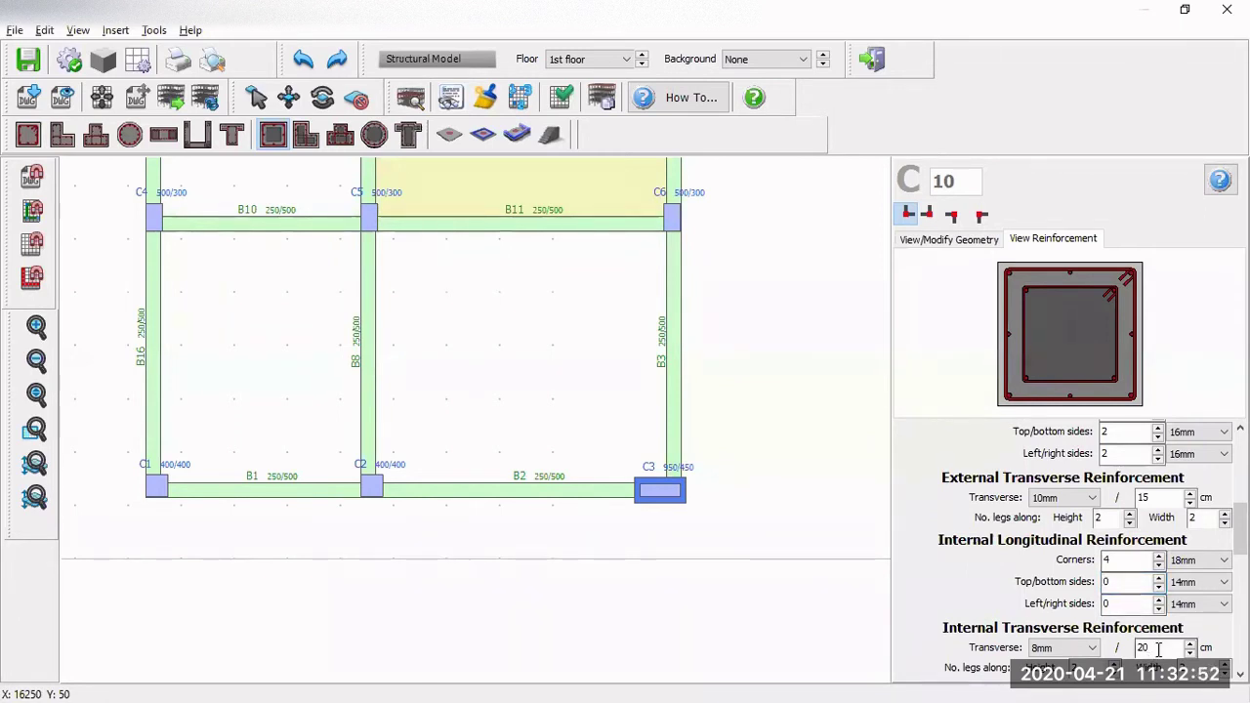
Step: Choose the internal section's lower-left corner as the insertion point and place the jacketed column over the matching corner of column C1
{"action": "left_click", "coordinate": [979, 244]}
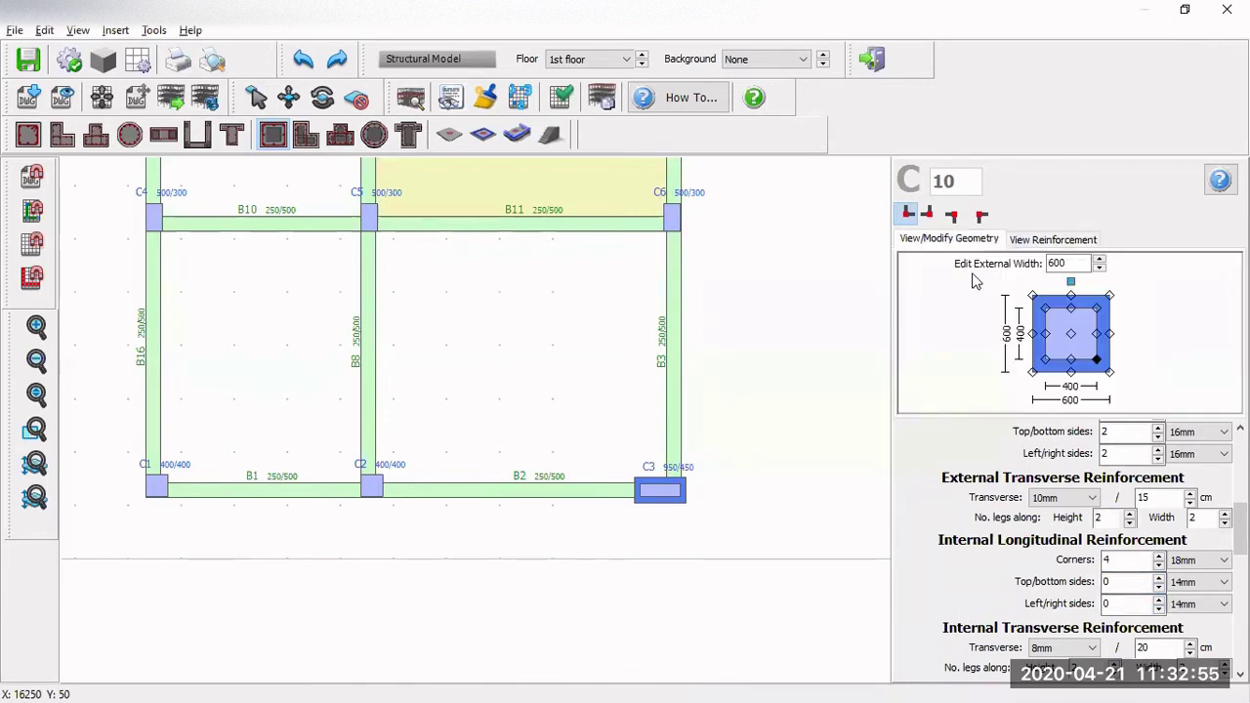
{"action": "left_click", "coordinate": [1045, 359]}
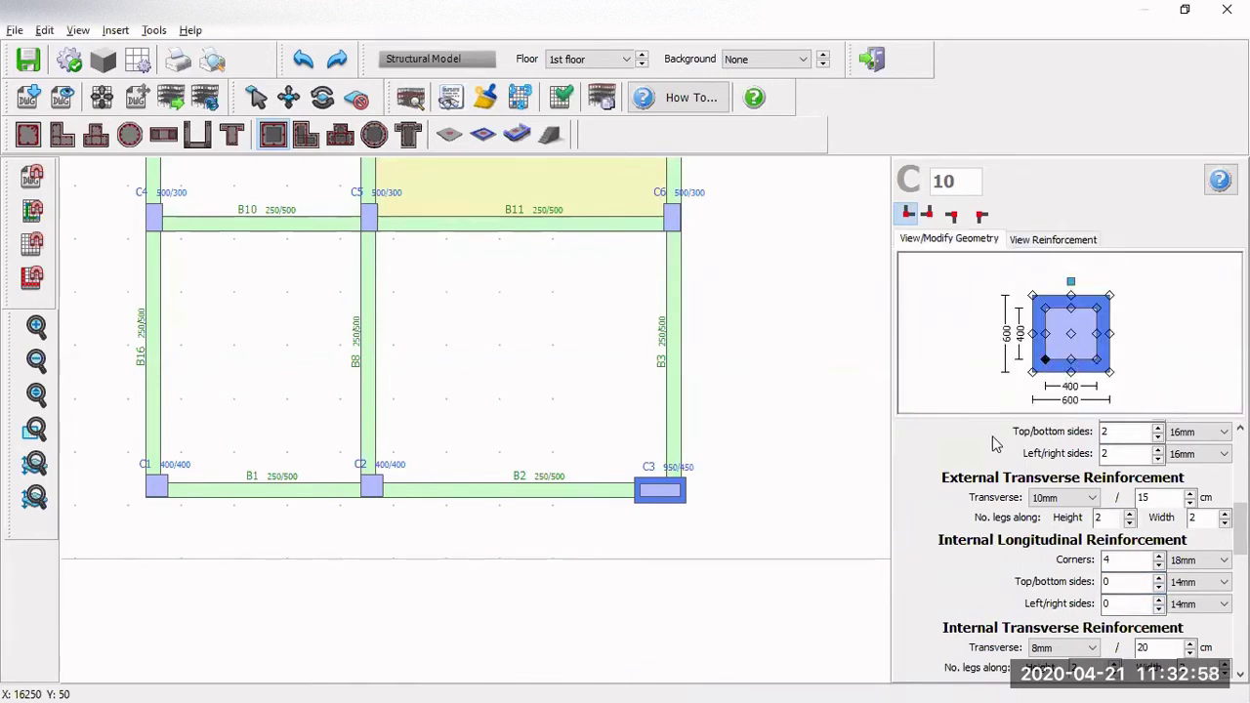
{"action": "scroll", "coordinate": [162, 488], "scroll_direction": "up", "scroll_amount": 3}
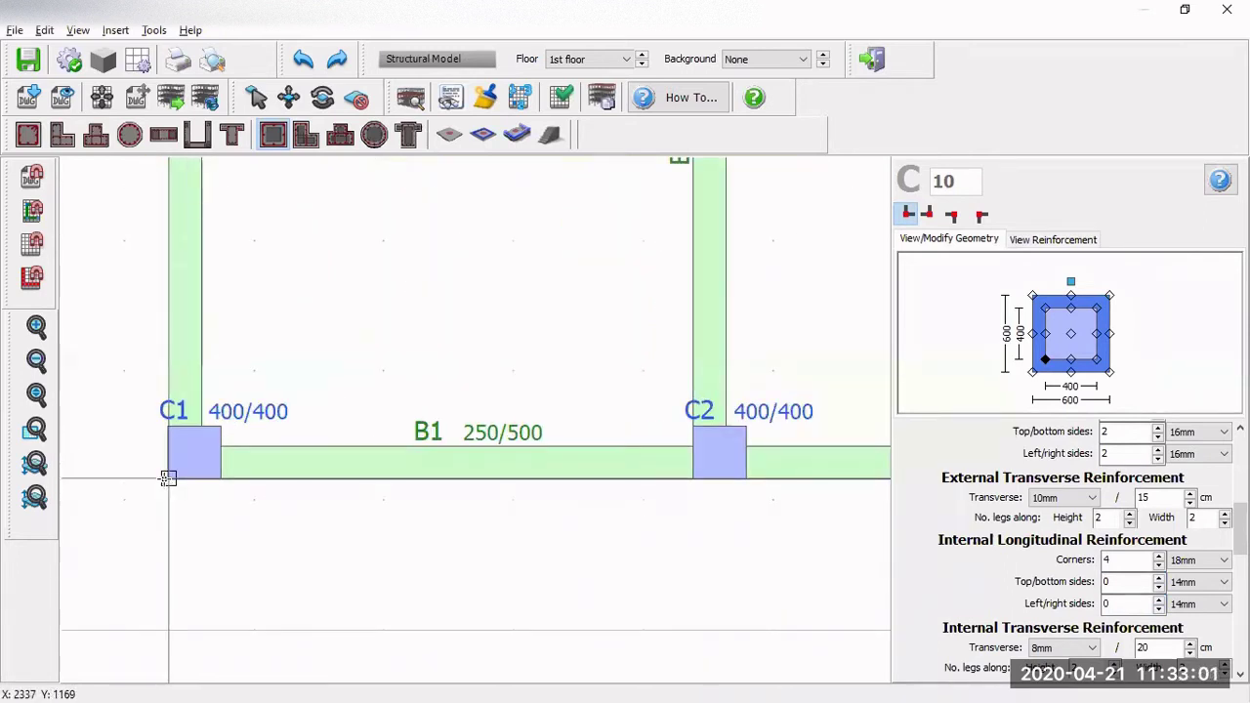
{"action": "left_click", "coordinate": [168, 477]}
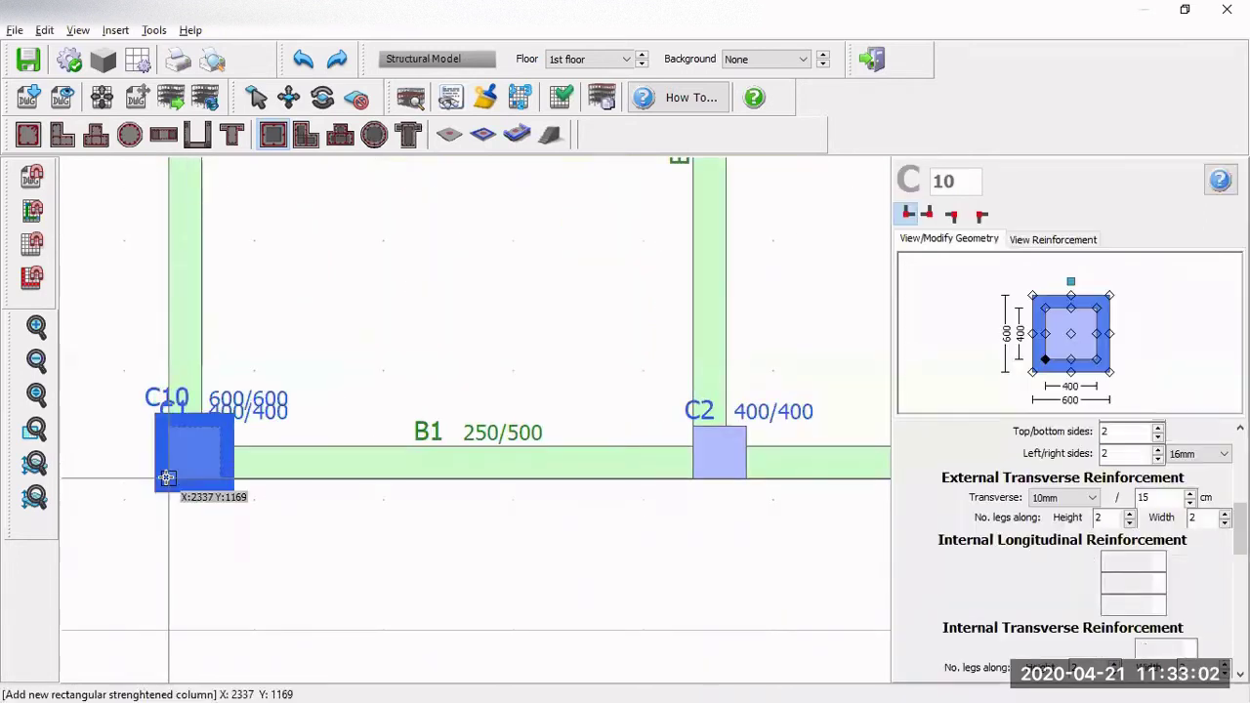
Step: Select column C2 and start defining its FRP wrapping from the list of MAPEI sheets
{"action": "scroll", "coordinate": [171, 473], "scroll_direction": "down", "scroll_amount": 3}
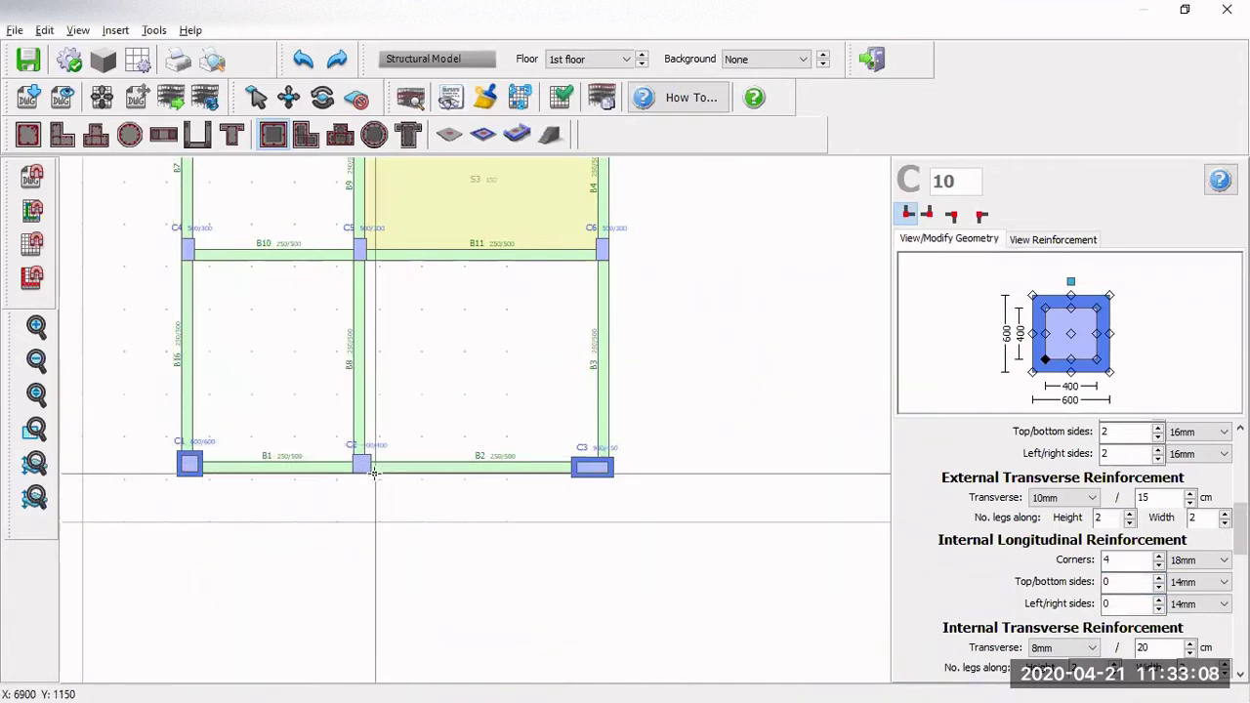
{"action": "left_click", "coordinate": [257, 98]}
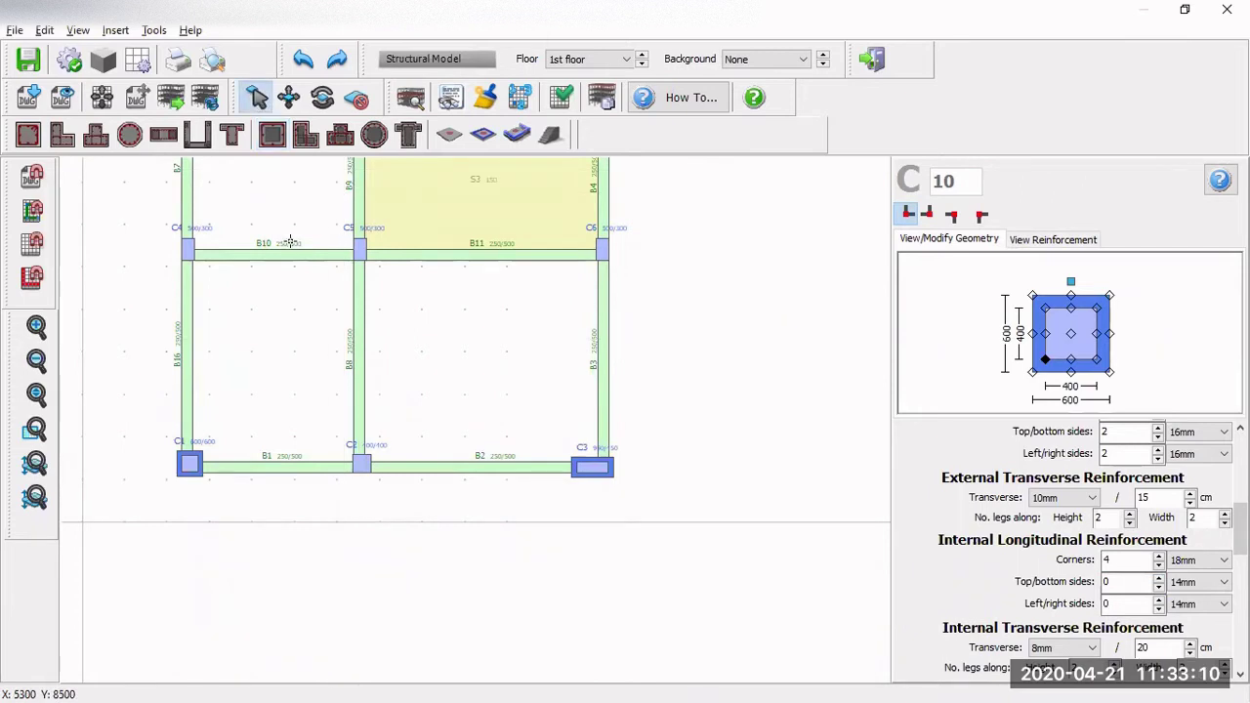
{"action": "left_click", "coordinate": [361, 469]}
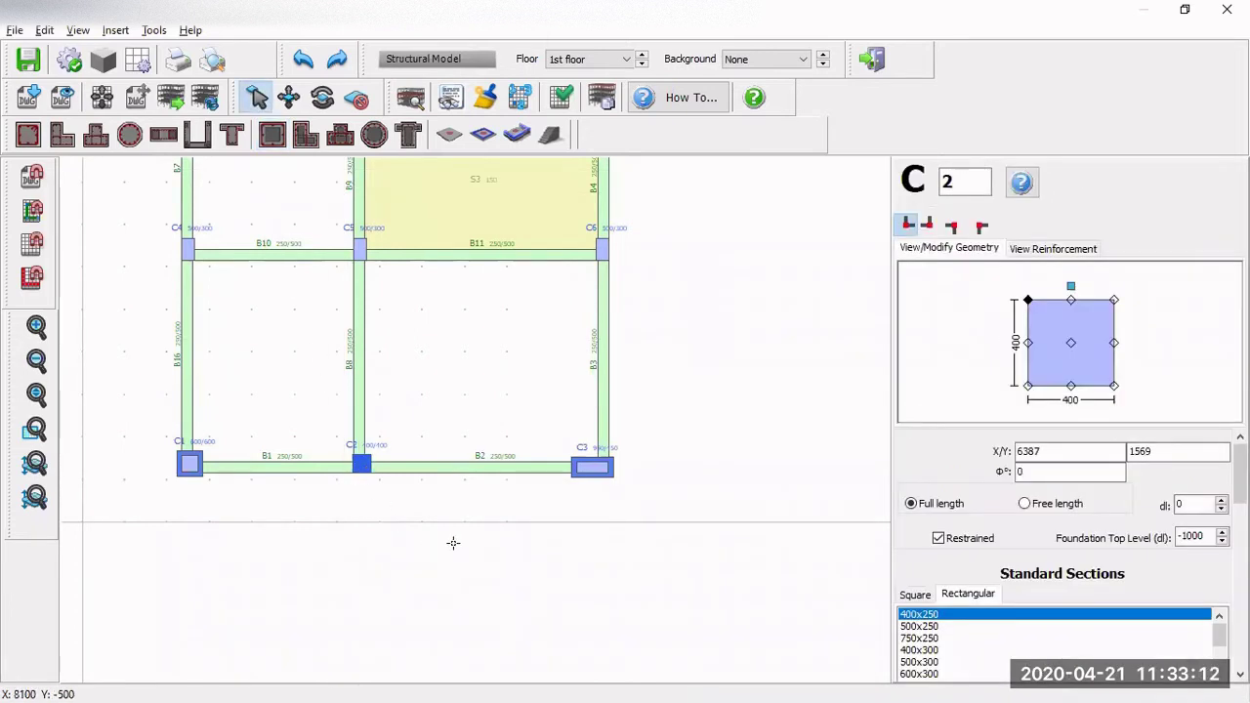
{"action": "scroll", "coordinate": [1027, 430], "scroll_direction": "down", "scroll_amount": 10}
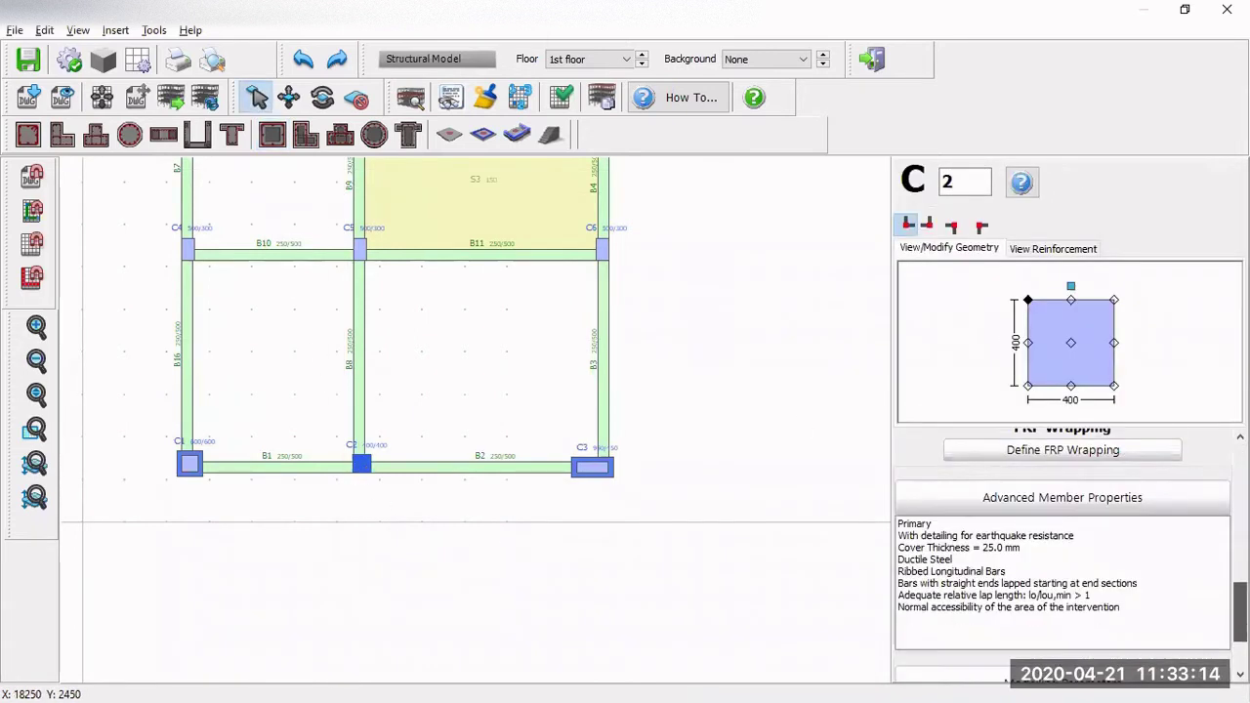
{"action": "scroll", "coordinate": [1064, 547], "scroll_direction": "up", "scroll_amount": 3}
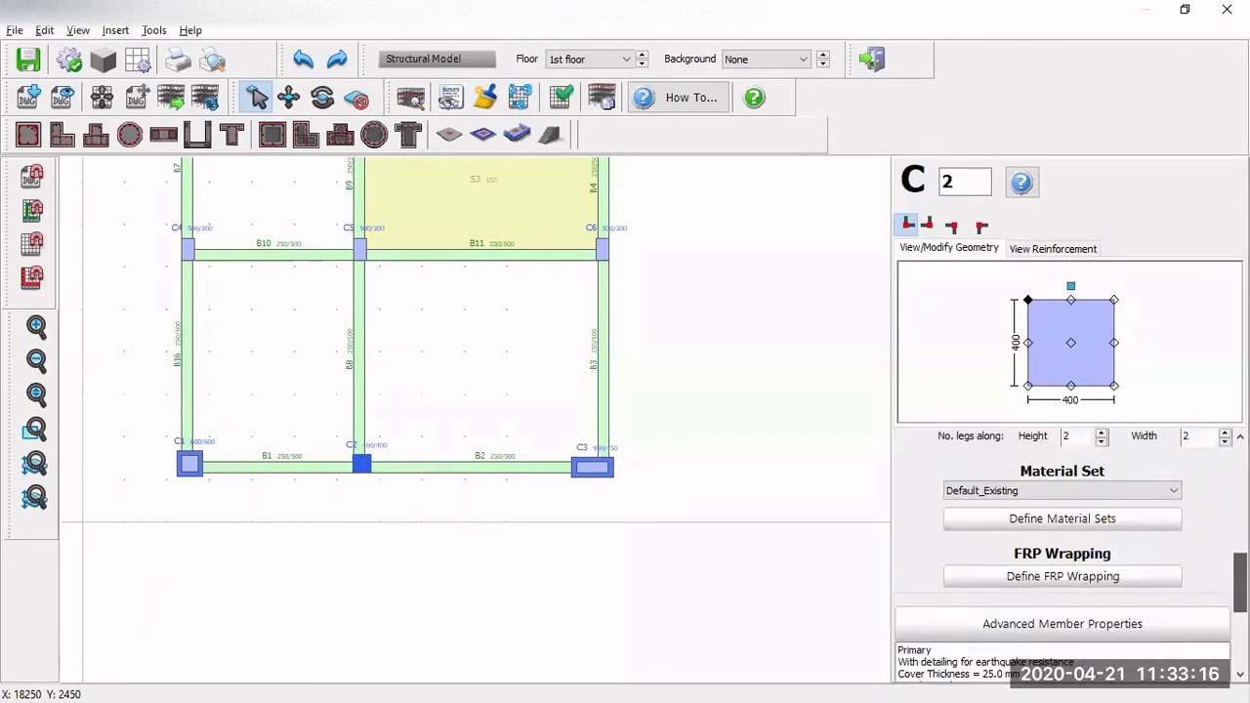
{"action": "left_click", "coordinate": [1120, 575]}
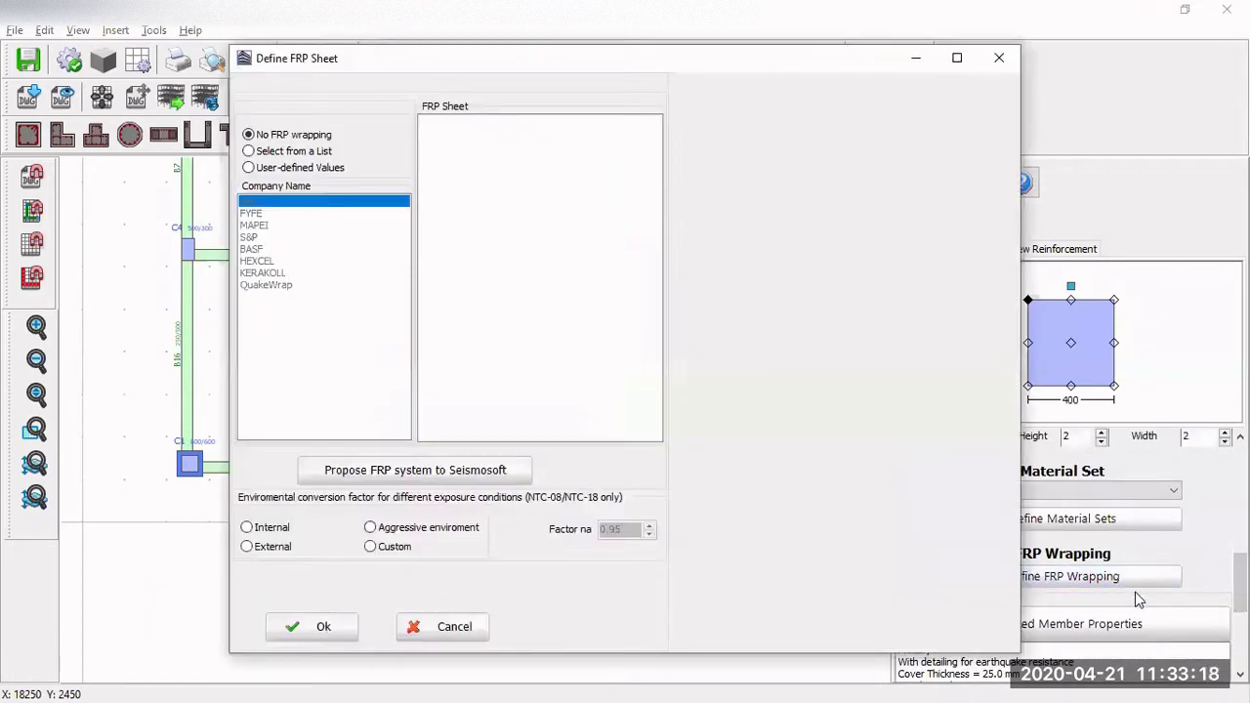
{"action": "left_click", "coordinate": [308, 151]}
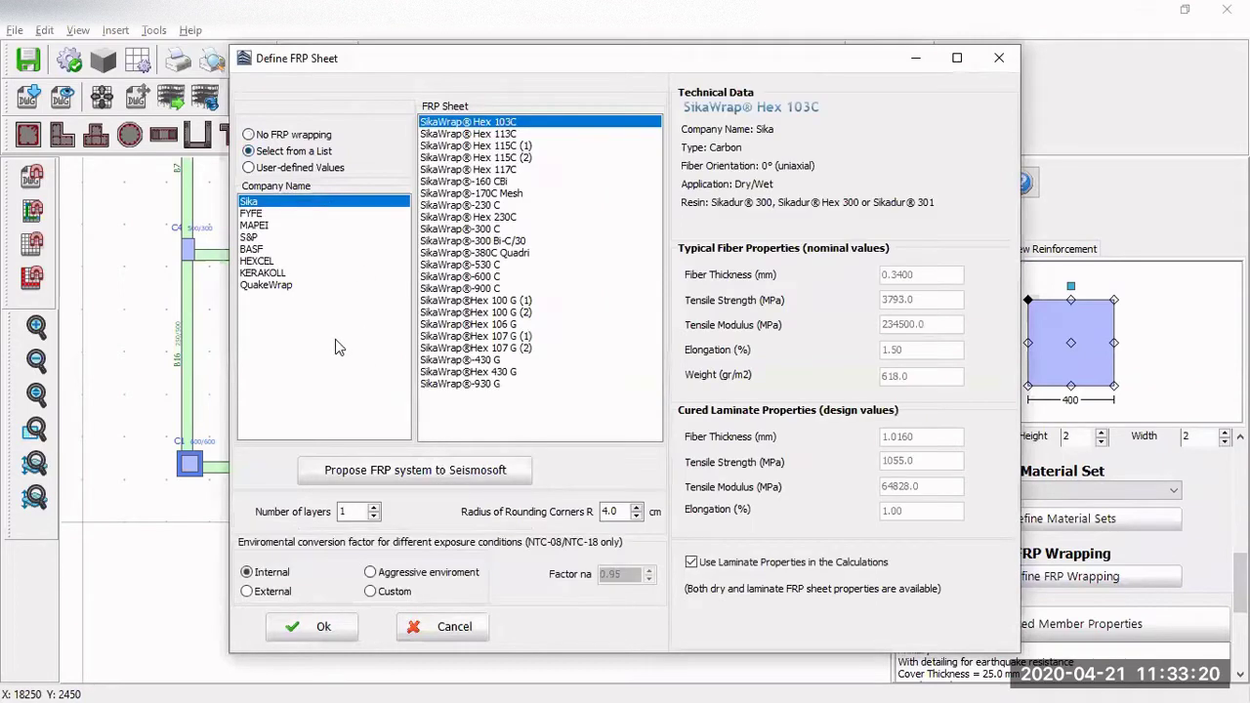
{"action": "left_click", "coordinate": [256, 214]}
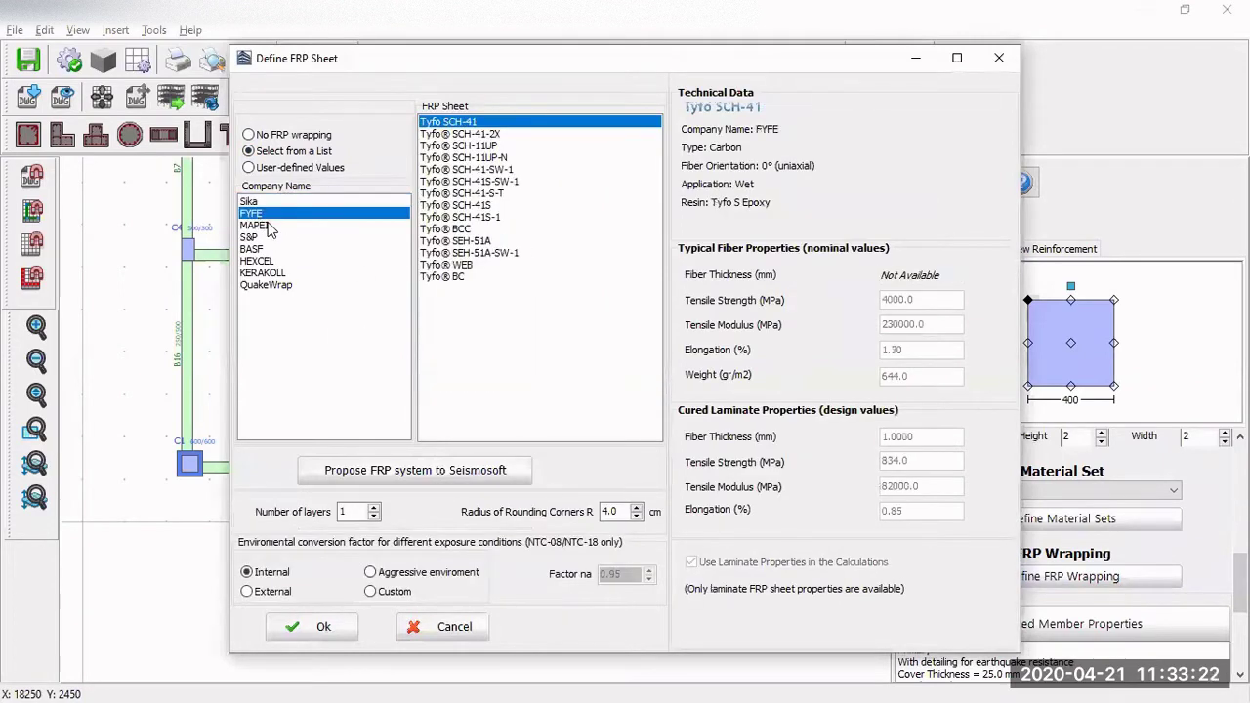
{"action": "left_click", "coordinate": [269, 226]}
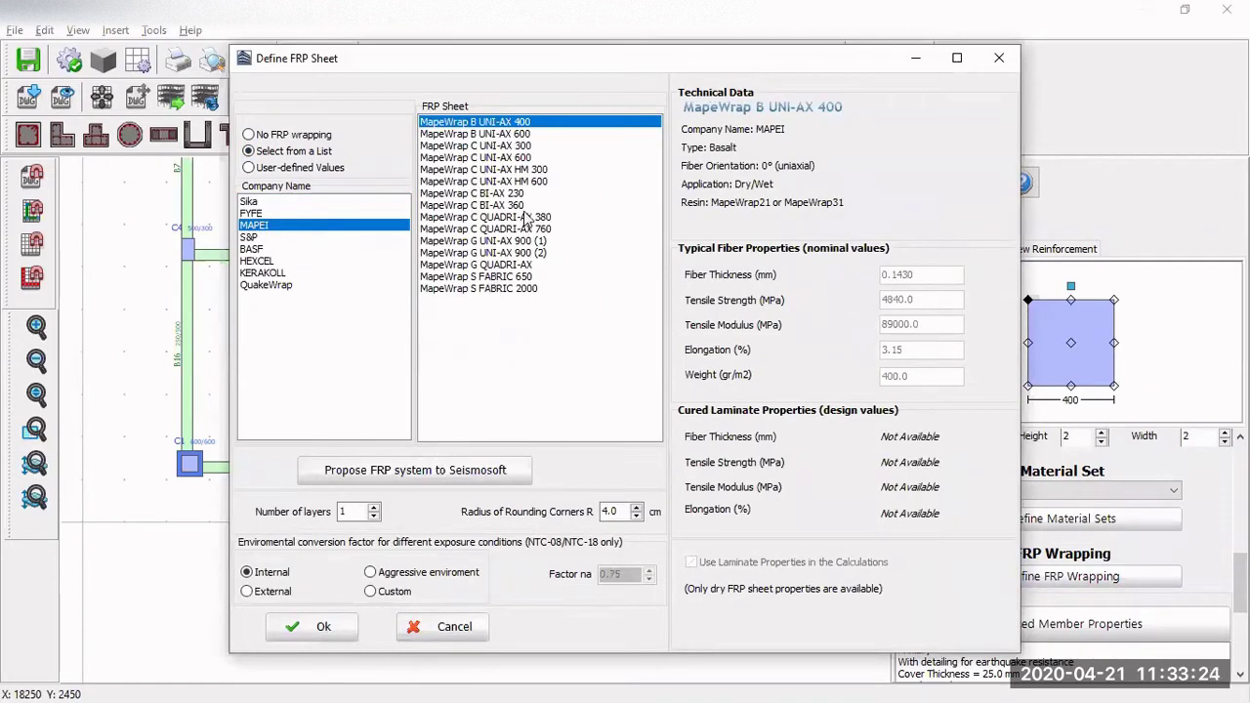
Step: Pick the MapeWrap C UNI-AX HM 600 sheet, with 3 layers and external exposure conditions
{"action": "left_click", "coordinate": [513, 170]}
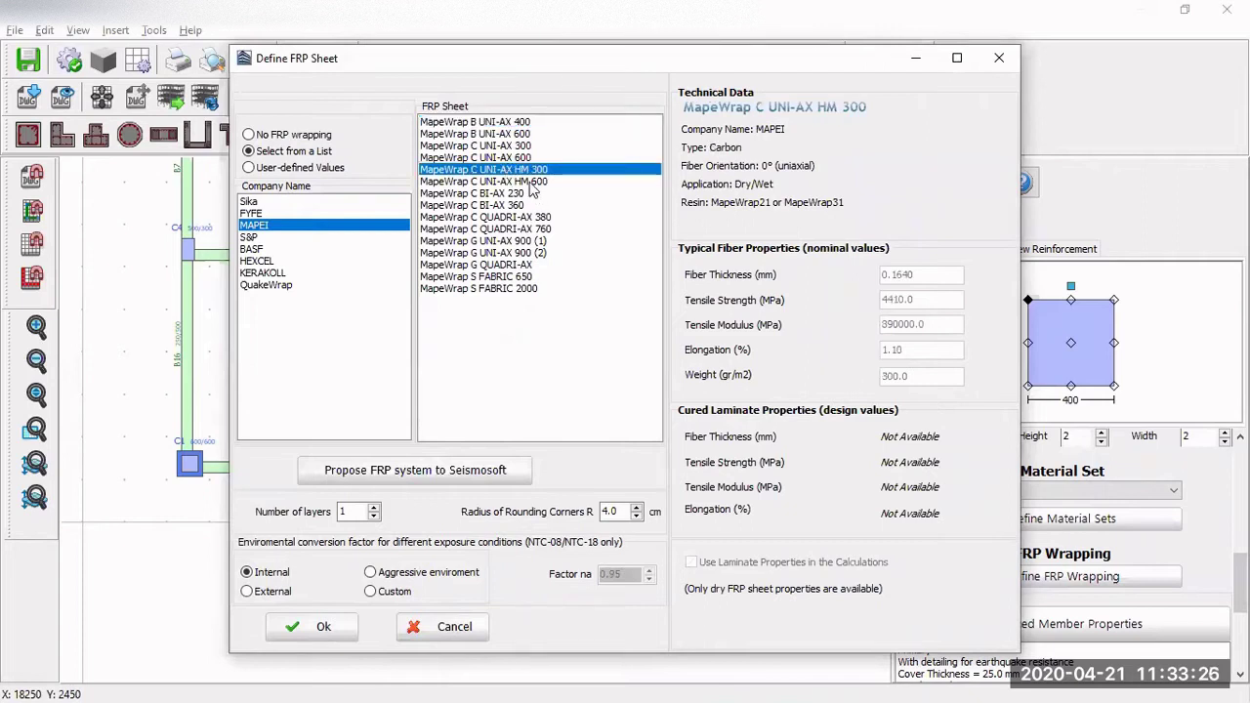
{"action": "left_click", "coordinate": [530, 182]}
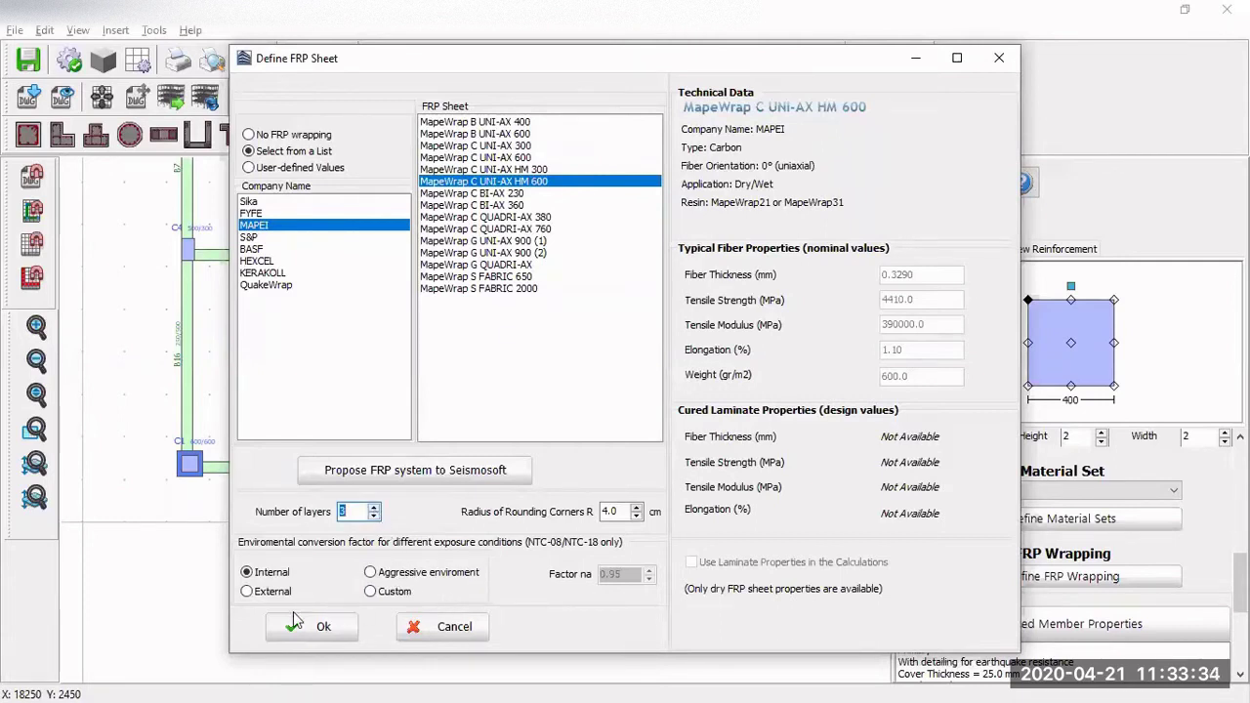
{"action": "left_click", "coordinate": [271, 593]}
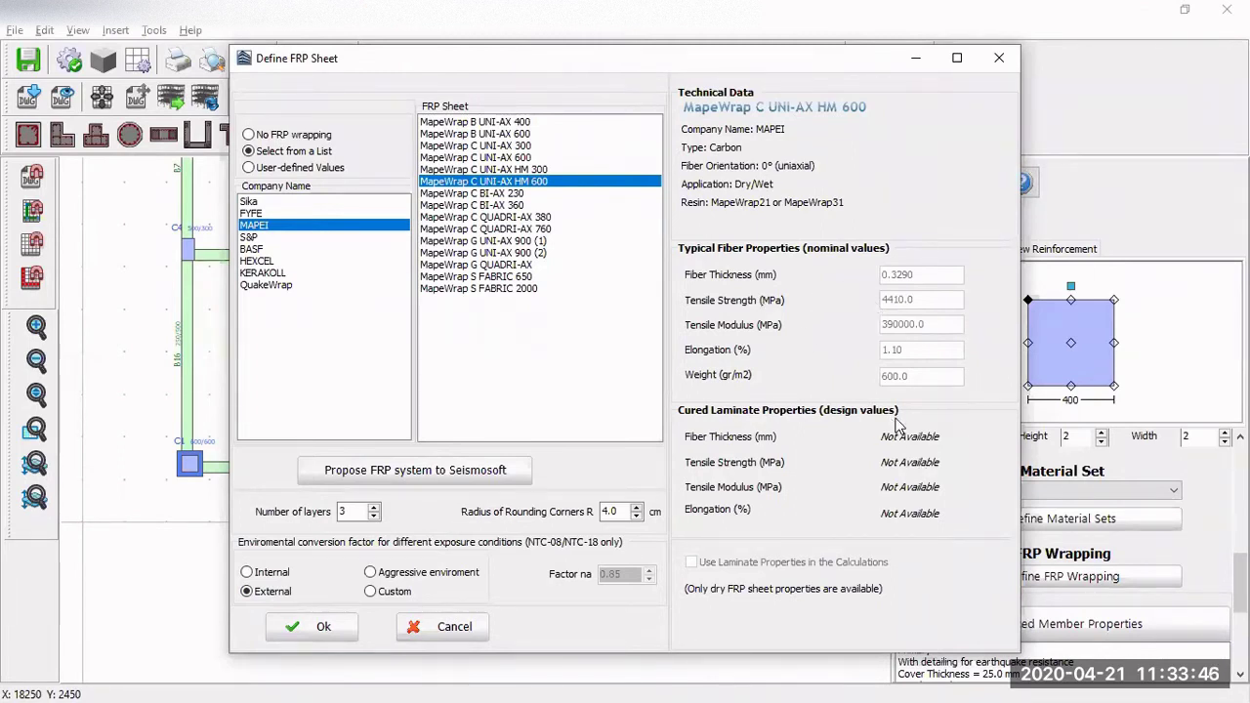
Step: Review the user-defined FRP values, return to the sheet list, and apply MapeWrap B UNI-AX 400 to column C2
{"action": "left_click", "coordinate": [277, 168]}
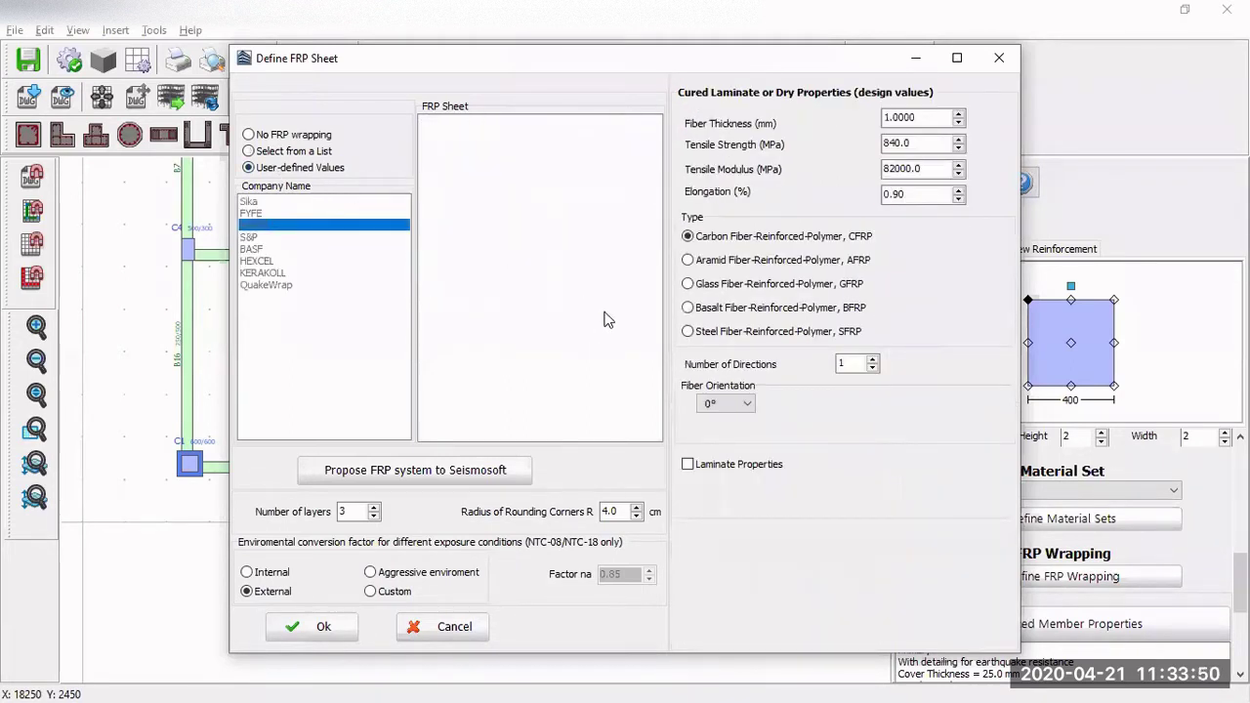
{"action": "left_click", "coordinate": [299, 152]}
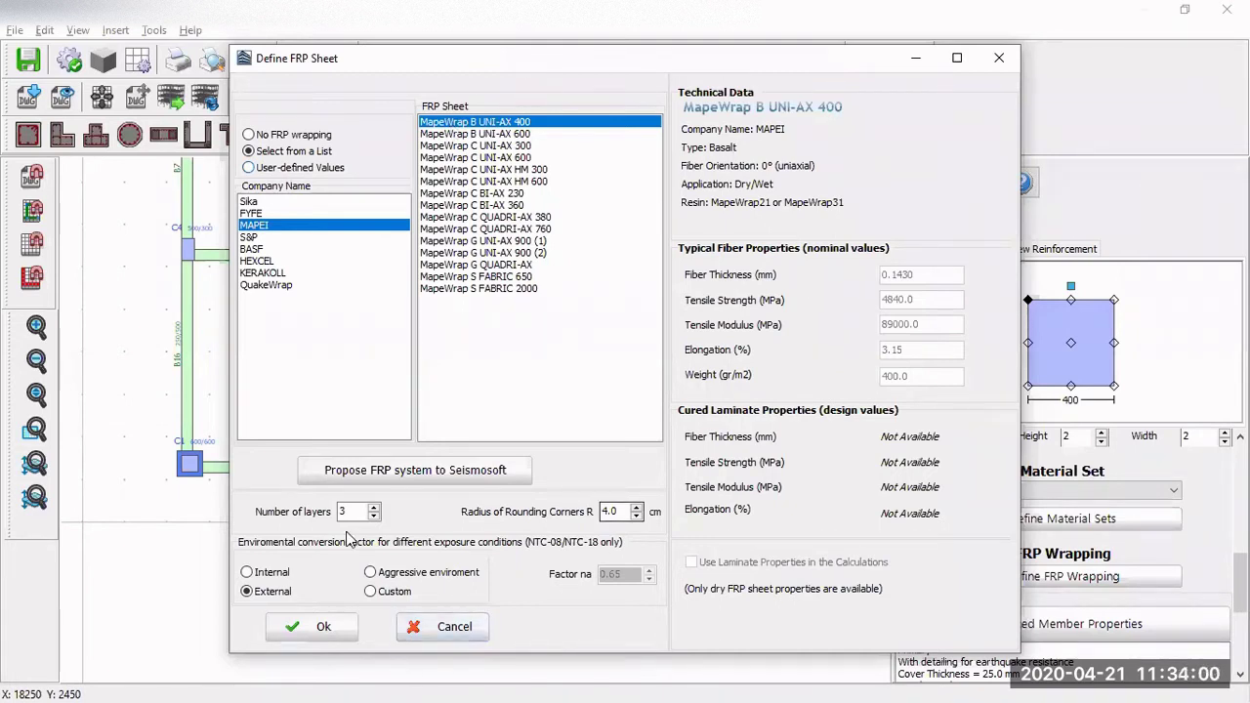
{"action": "key", "text": "Return"}
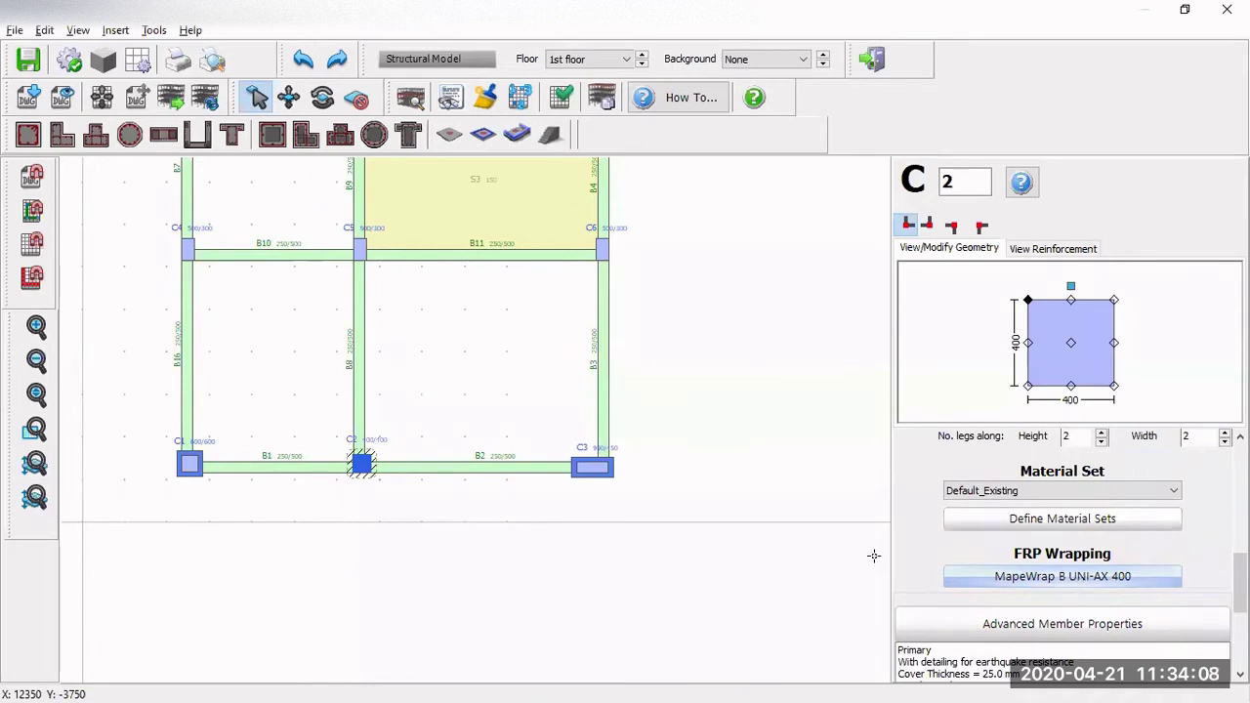
{"action": "scroll", "coordinate": [376, 468], "scroll_direction": "up", "scroll_amount": 2}
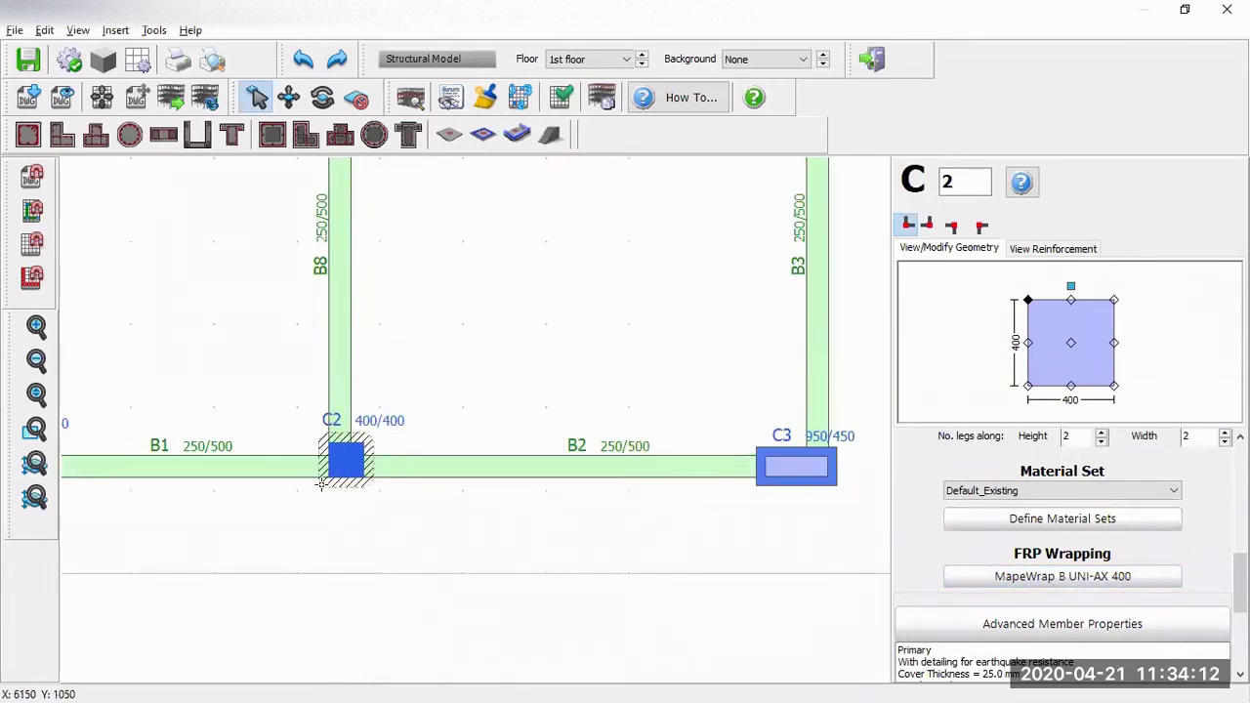
Step: Insert 150 mm high slabs in the two empty panels between beams B1 and B10 and between beams B2 and B11
{"action": "scroll", "coordinate": [346, 484], "scroll_direction": "down", "scroll_amount": 2}
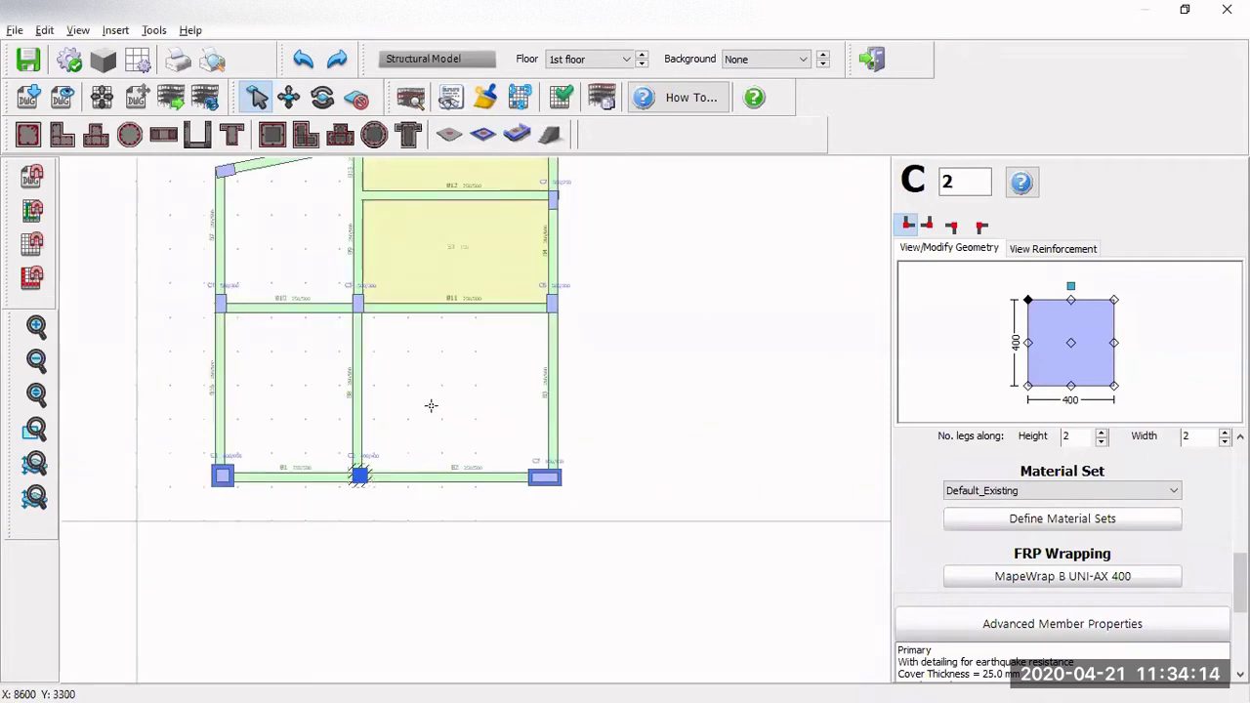
{"action": "middle_click_drag", "start_coordinate": [432, 406], "coordinate": [455, 527]}
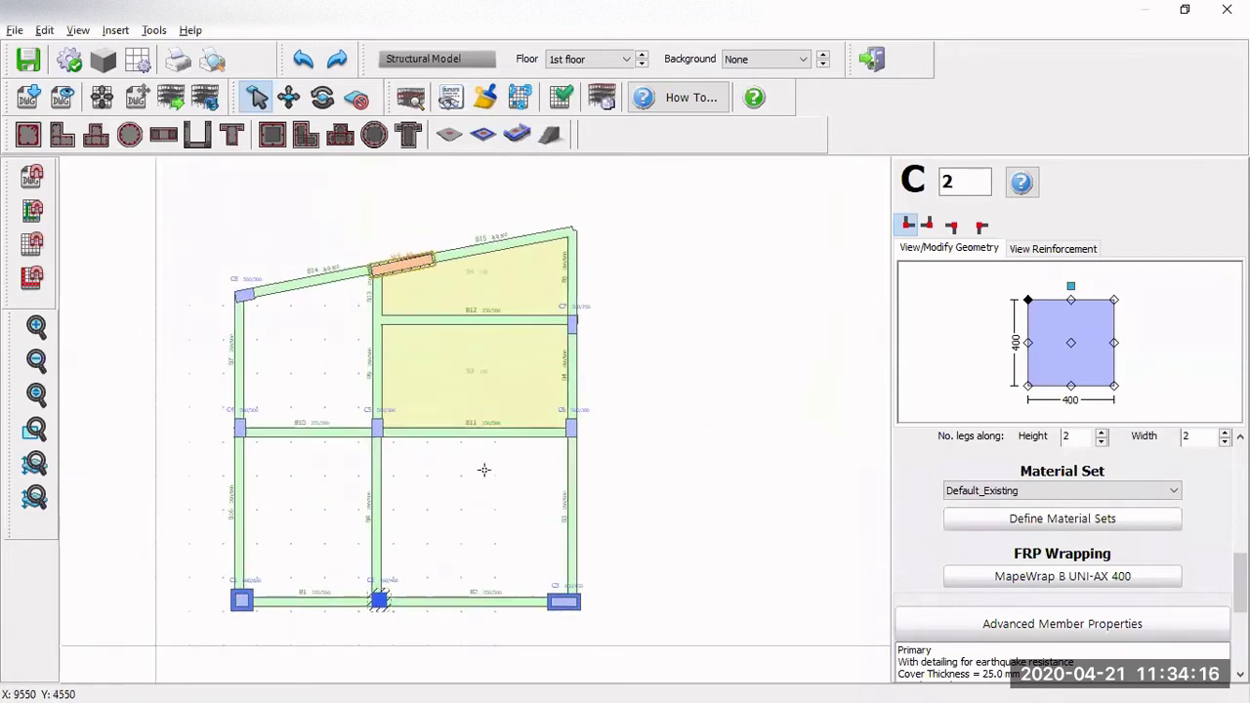
{"action": "left_click", "coordinate": [468, 357]}
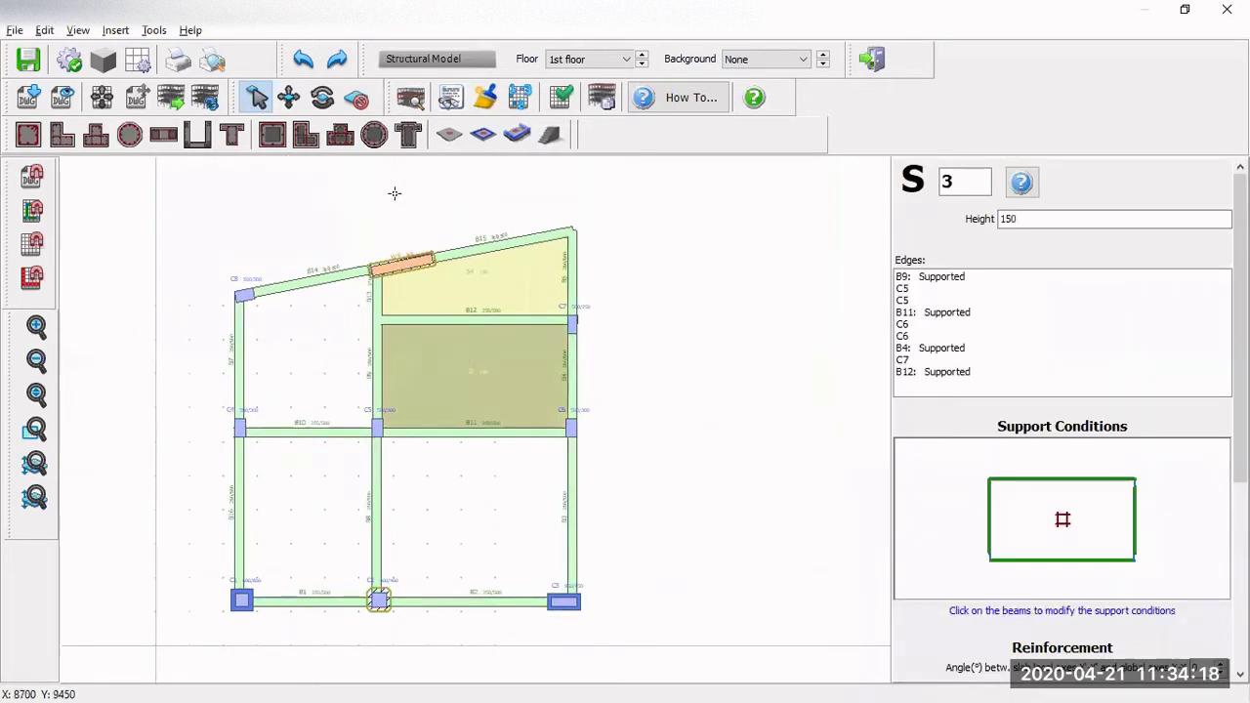
{"action": "left_click", "coordinate": [444, 140]}
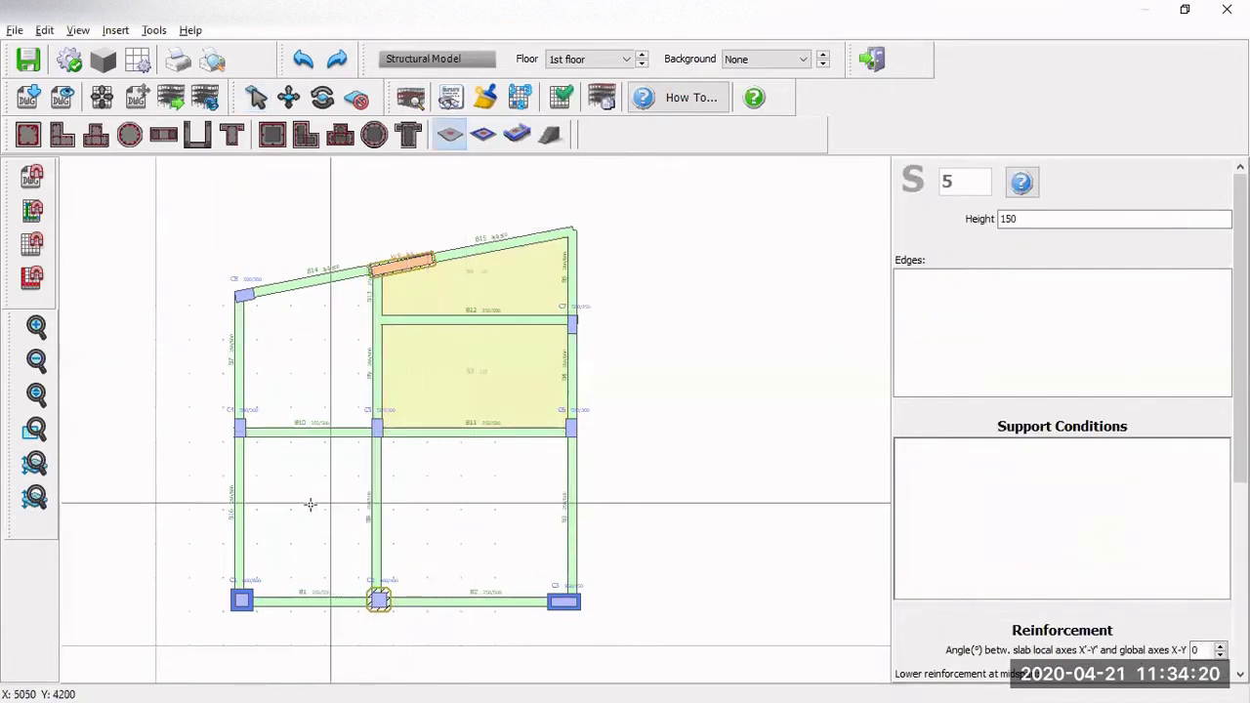
{"action": "left_click", "coordinate": [308, 506]}
{"action": "left_click", "coordinate": [432, 517]}
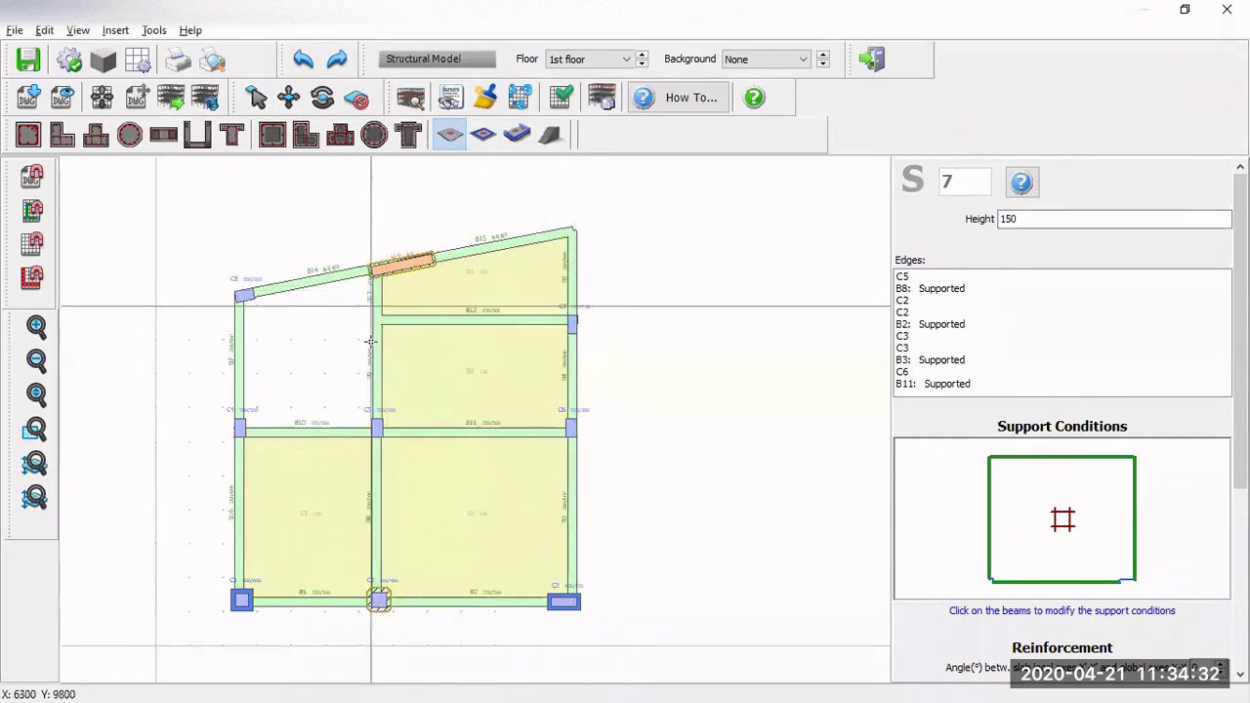
Step: Start a new jacketed beam and set its internal width to 250 and its external width to 450
{"action": "left_click", "coordinate": [411, 137]}
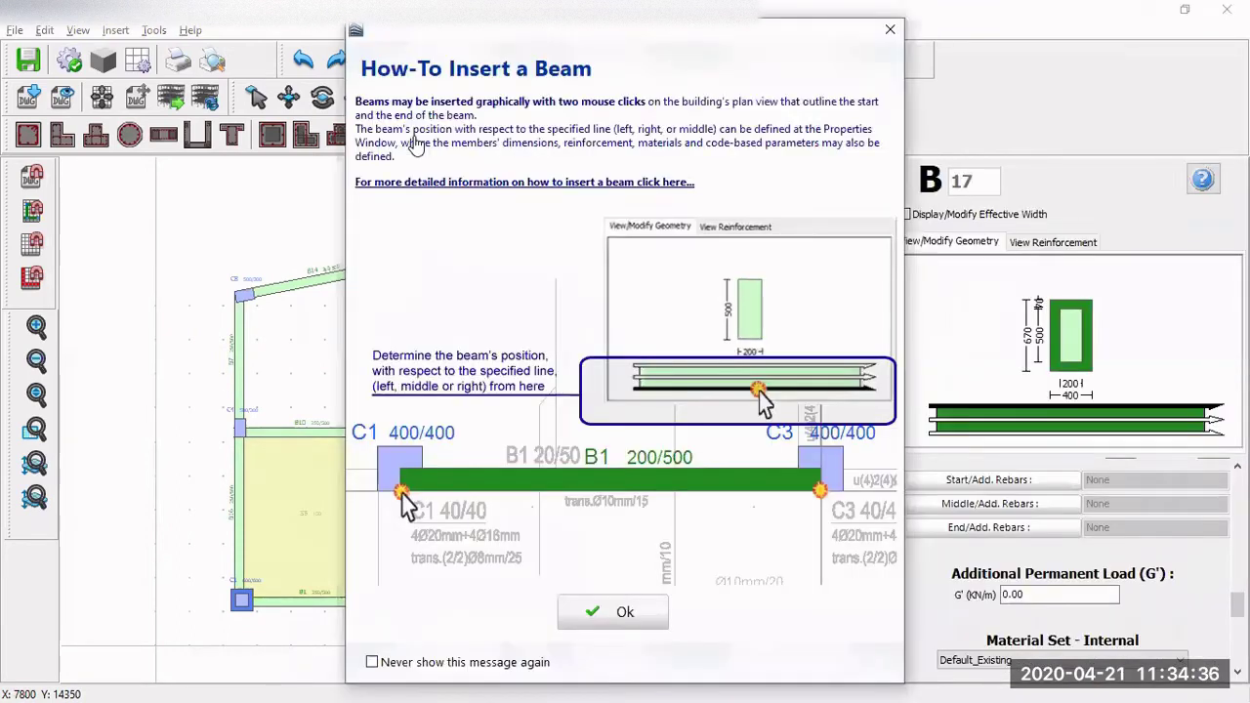
{"action": "left_click", "coordinate": [610, 610]}
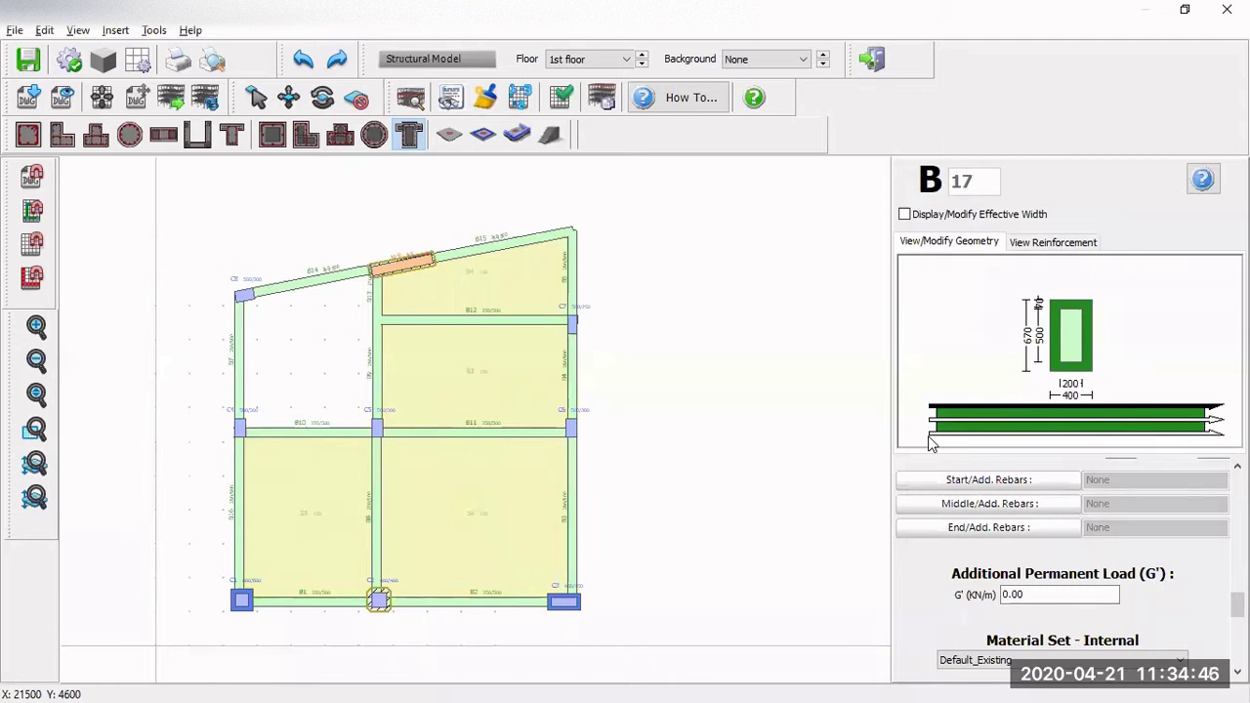
{"action": "left_click", "coordinate": [1070, 385]}
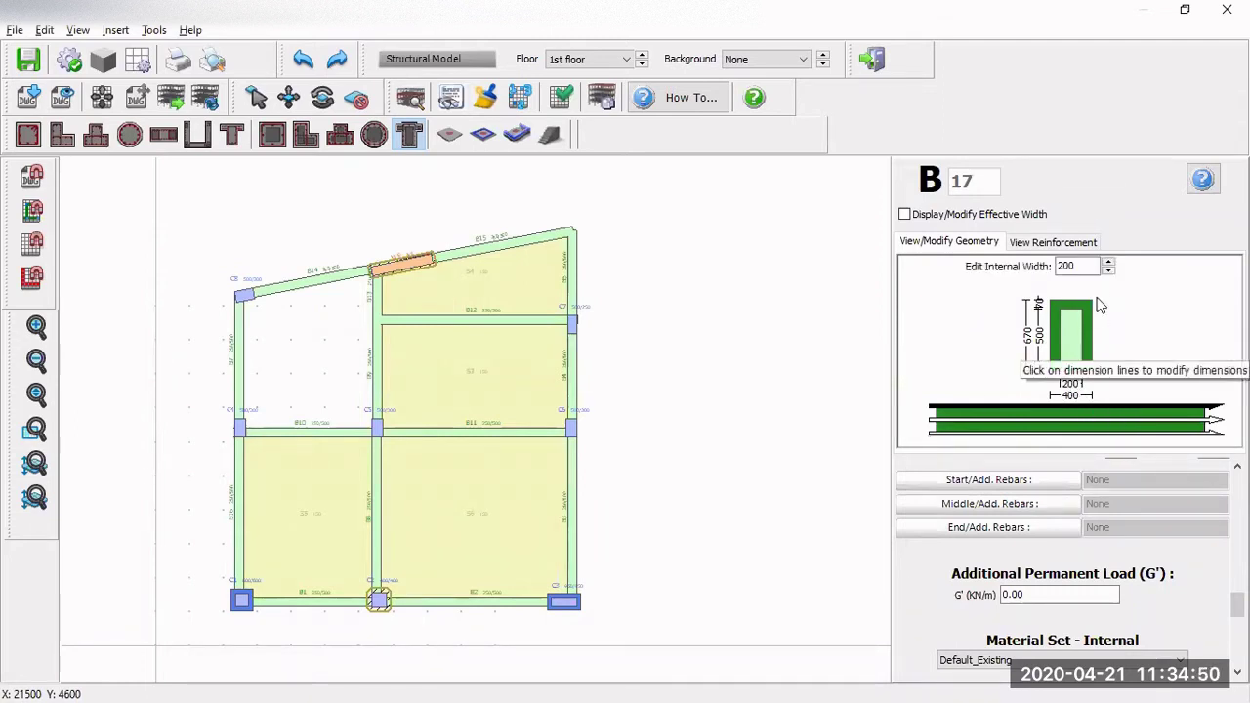
{"action": "left_click", "coordinate": [1108, 262]}
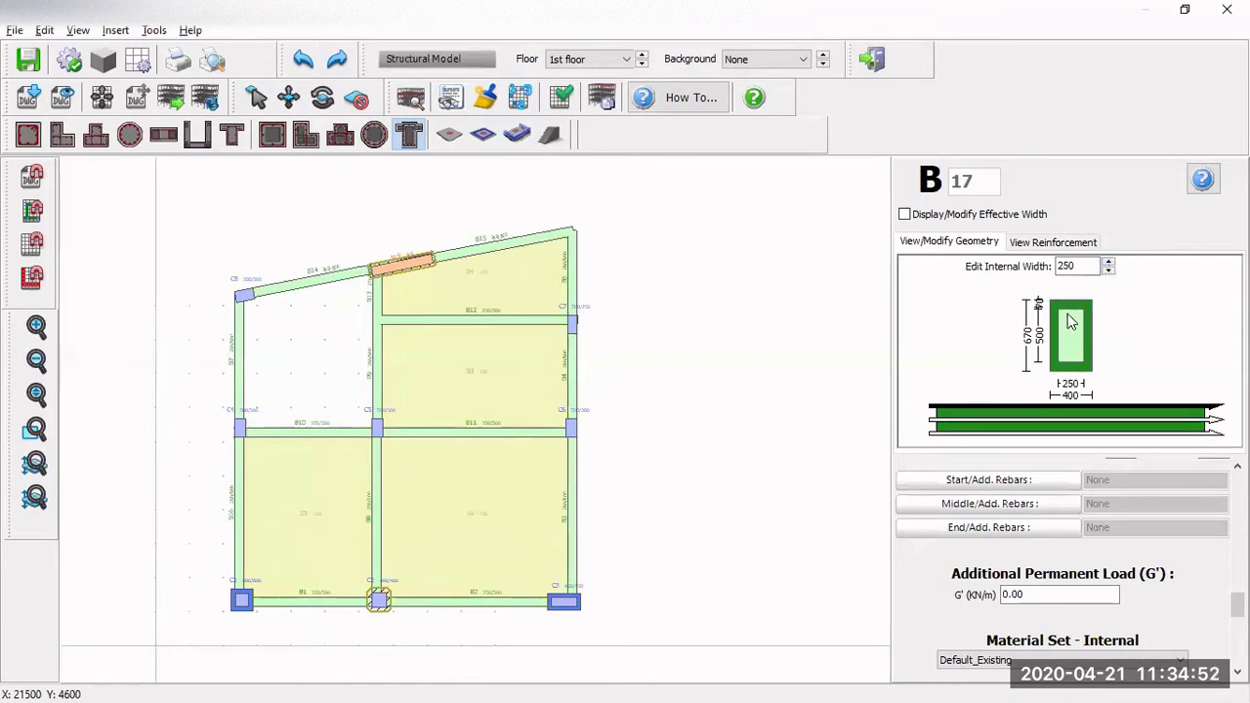
{"action": "left_click", "coordinate": [1072, 395]}
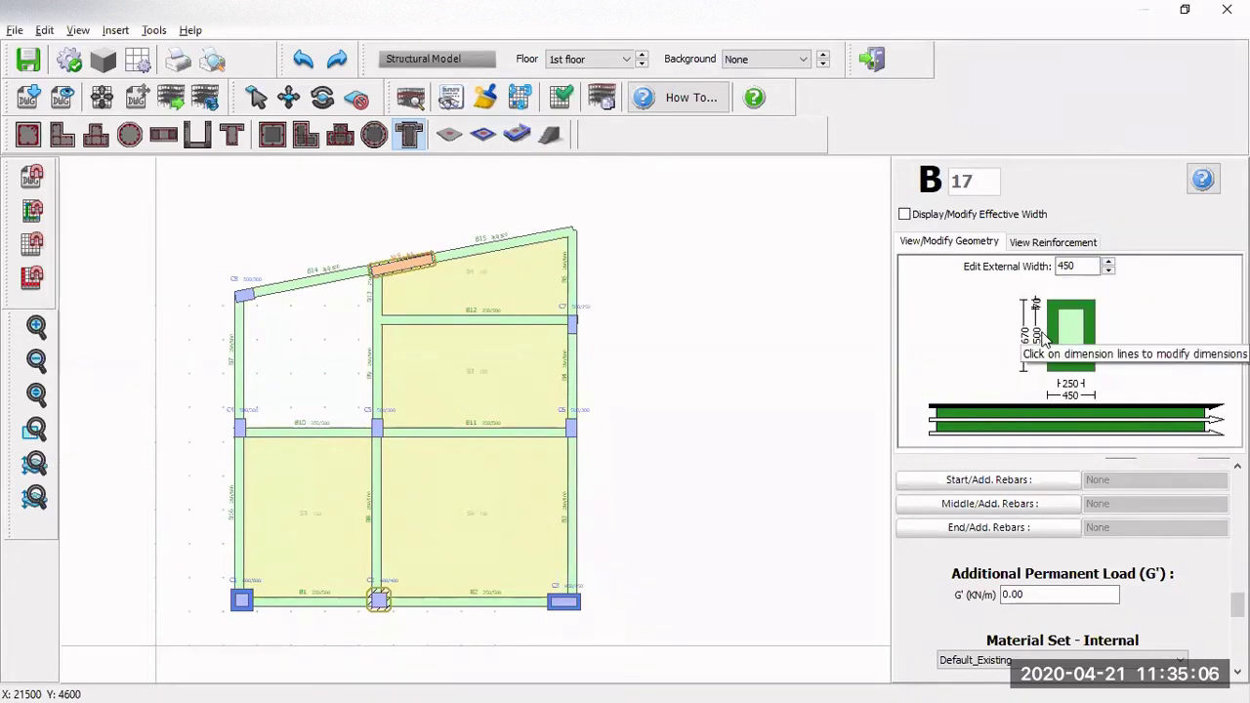
Step: Set the jacketed beam's additional slab thickness to 100 and its external height to 700
{"action": "left_click", "coordinate": [1037, 305]}
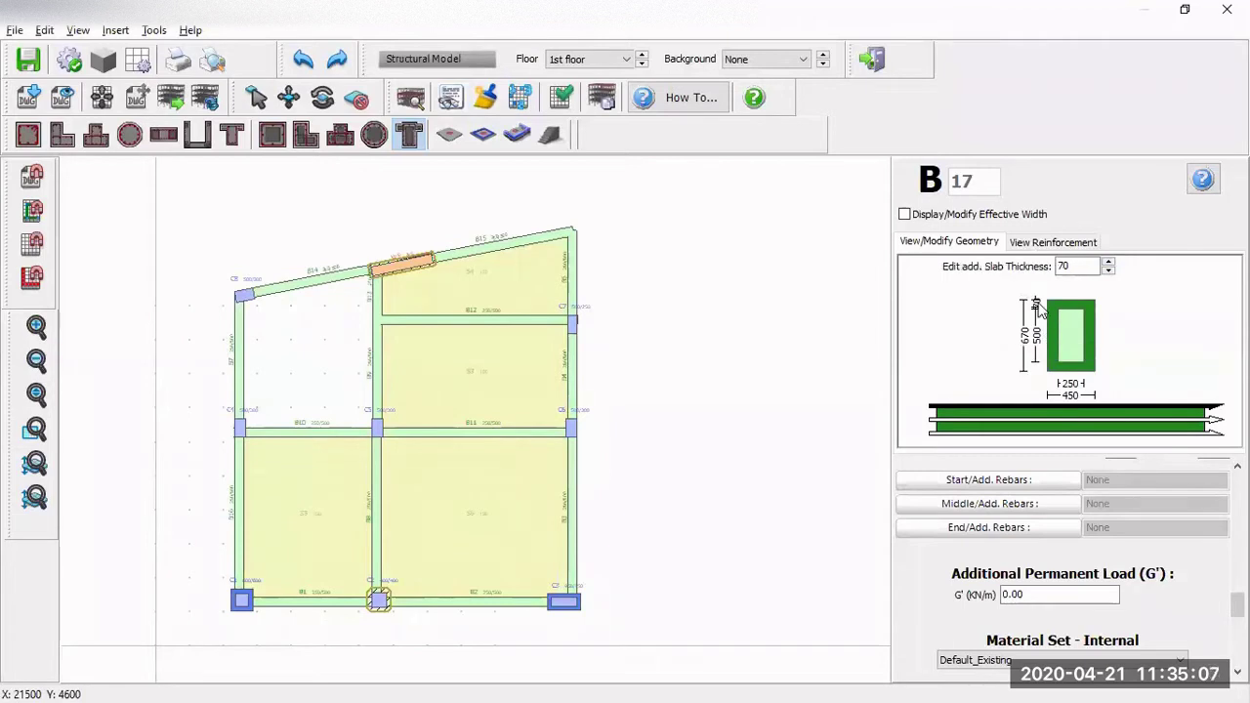
{"action": "left_click", "coordinate": [1109, 262]}
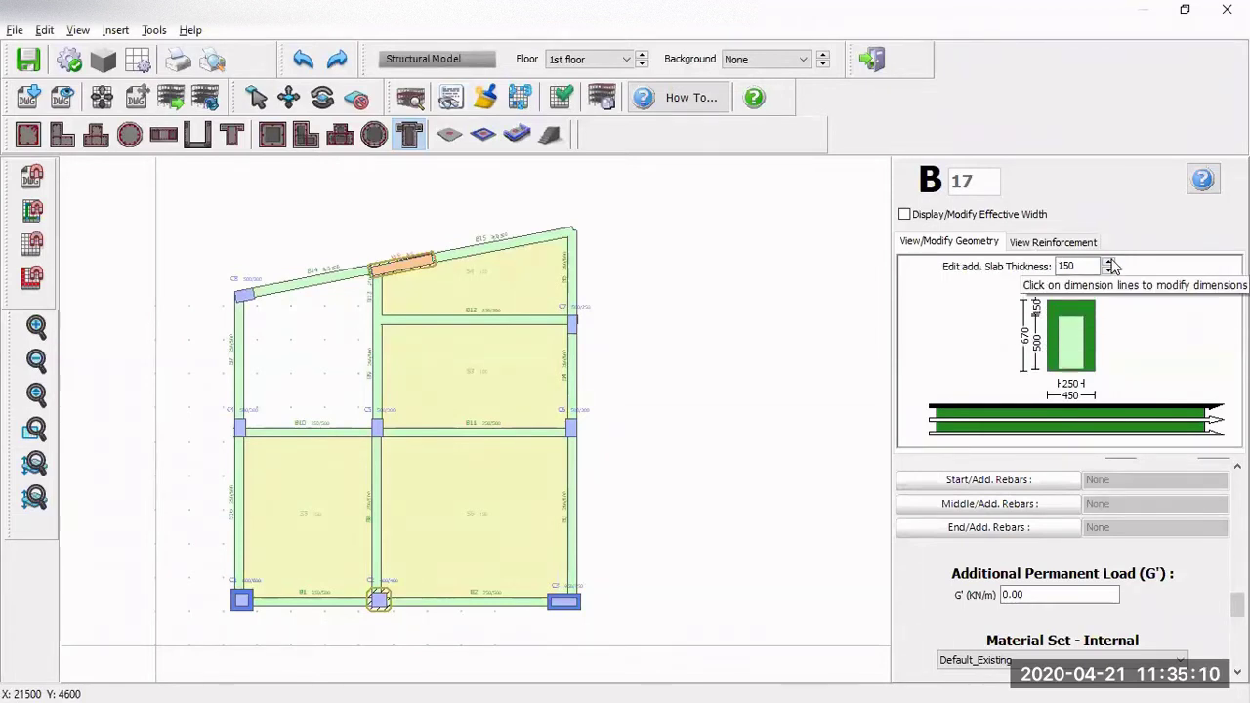
{"action": "left_click", "coordinate": [1110, 270]}
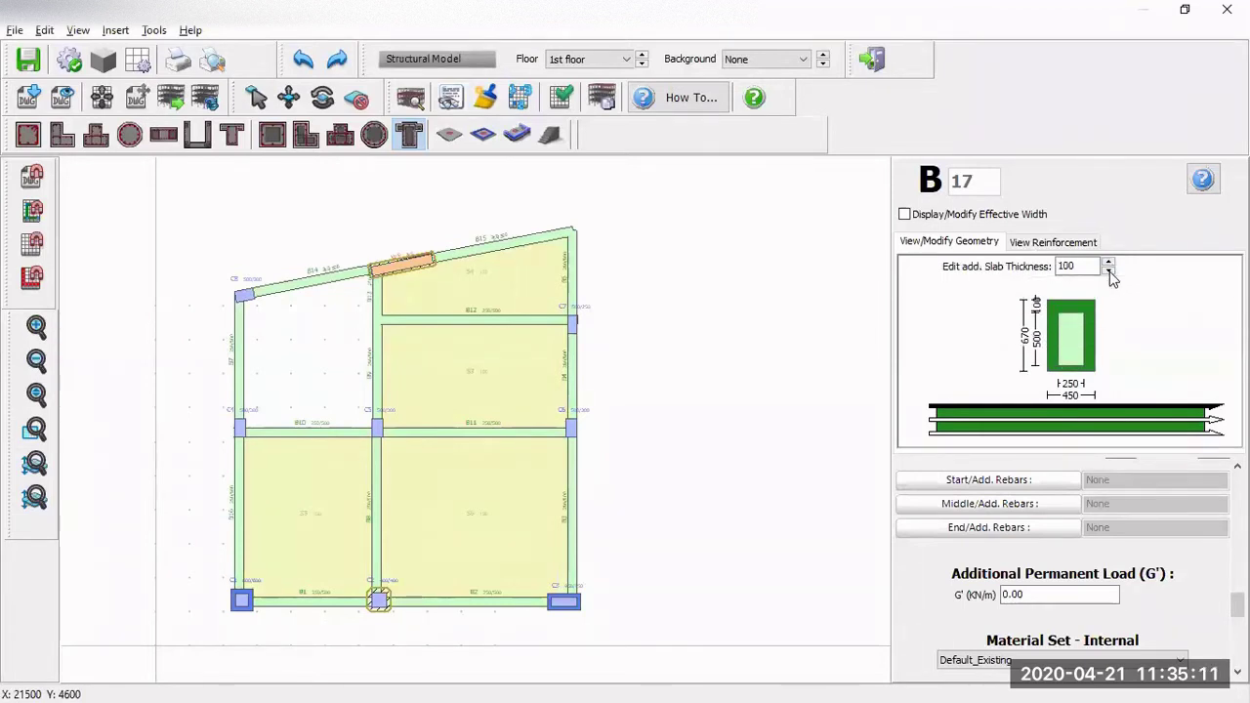
{"action": "left_click", "coordinate": [1032, 343]}
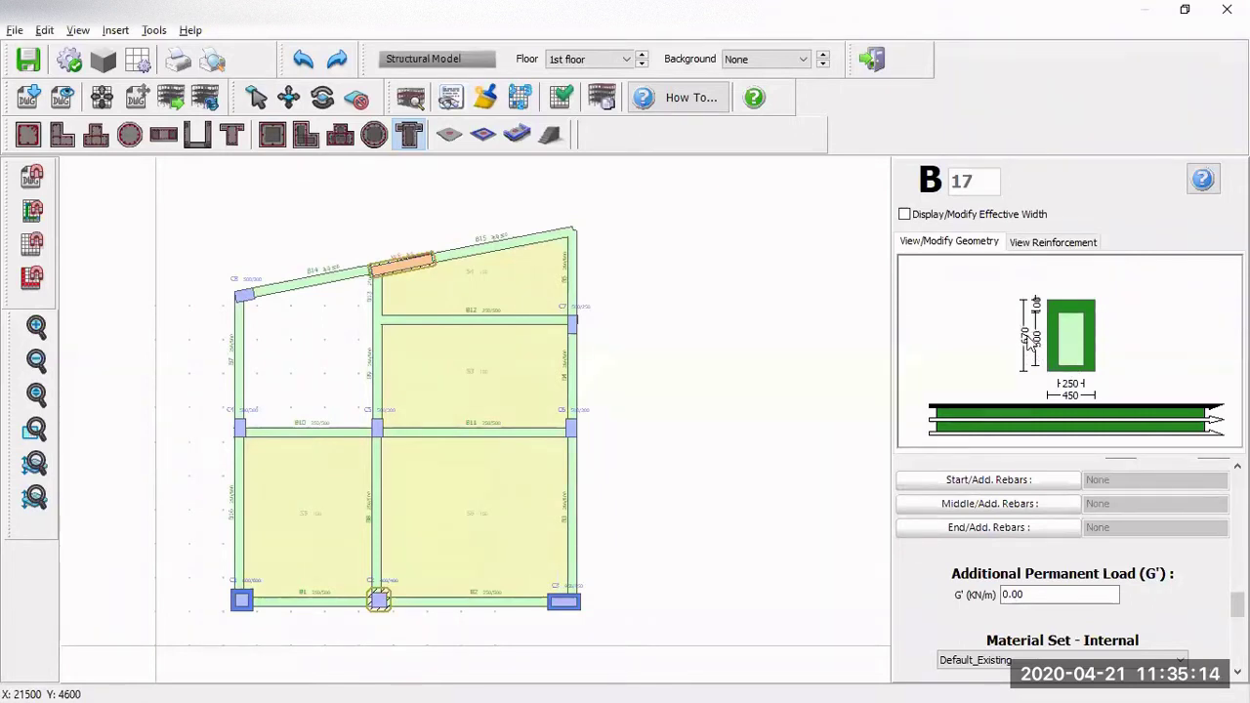
{"action": "left_click", "coordinate": [1025, 334]}
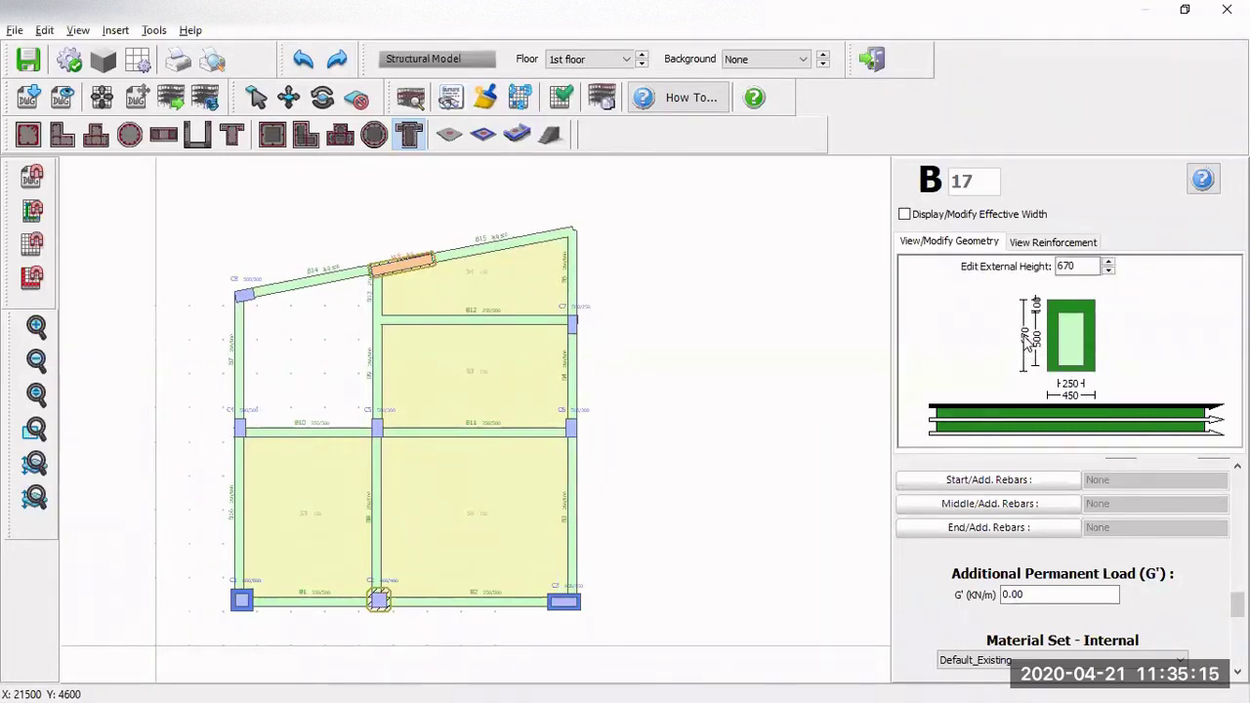
{"action": "left_click", "coordinate": [1107, 270]}
{"action": "left_click", "coordinate": [1108, 271]}
Step: Review the jacketed beam's external longitudinal bars and the transverse reinforcement spacing and legs
{"action": "left_click_drag", "start_coordinate": [1238, 606], "coordinate": [1237, 478]}
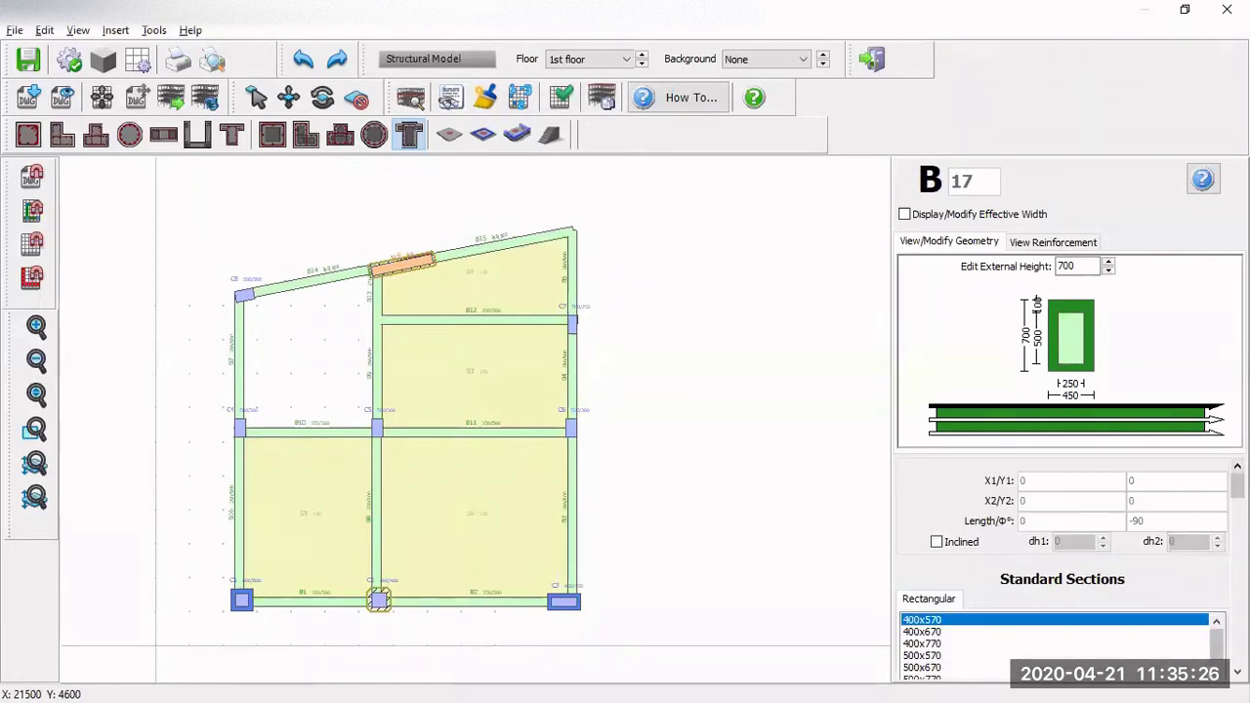
{"action": "left_click", "coordinate": [1238, 672]}
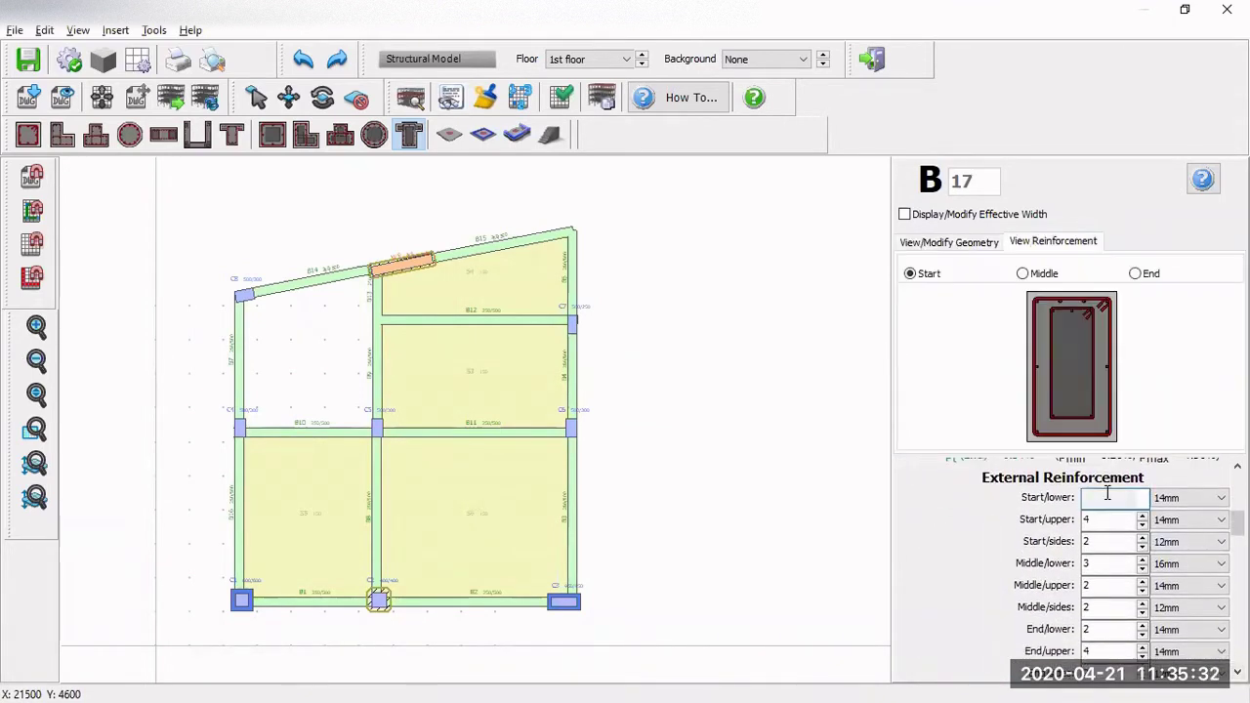
{"action": "left_click", "coordinate": [1106, 495]}
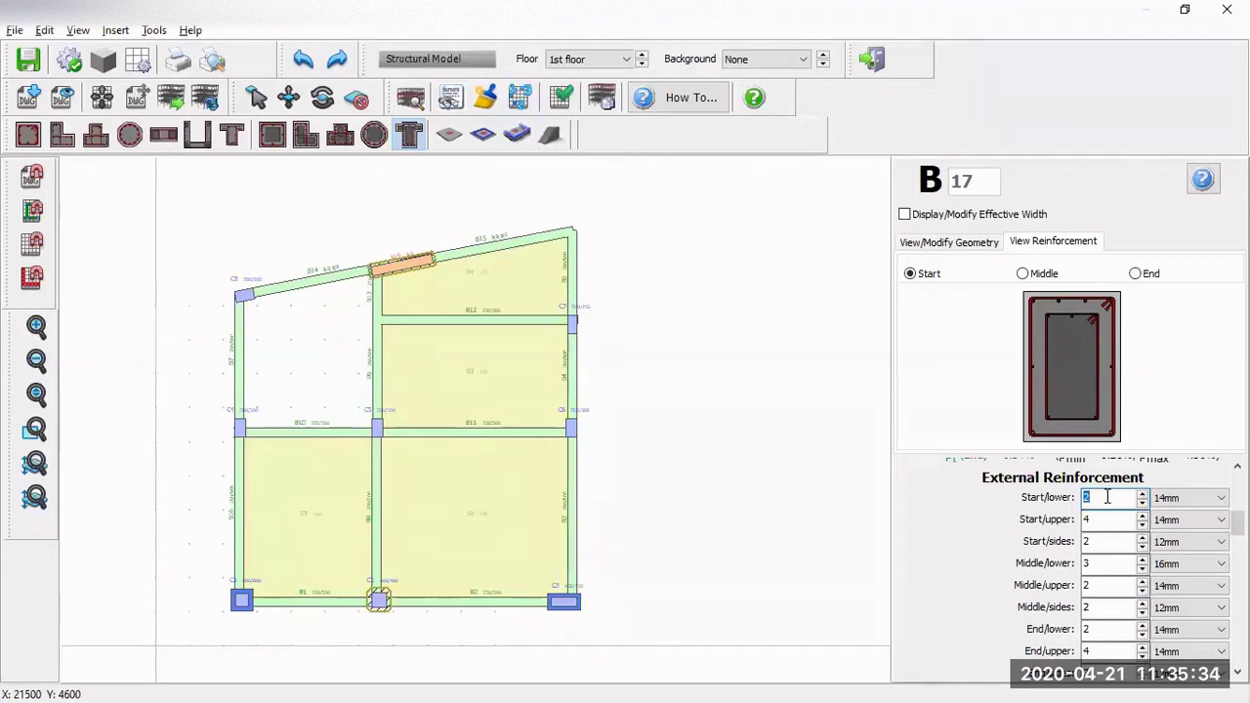
{"action": "left_click", "coordinate": [1106, 519]}
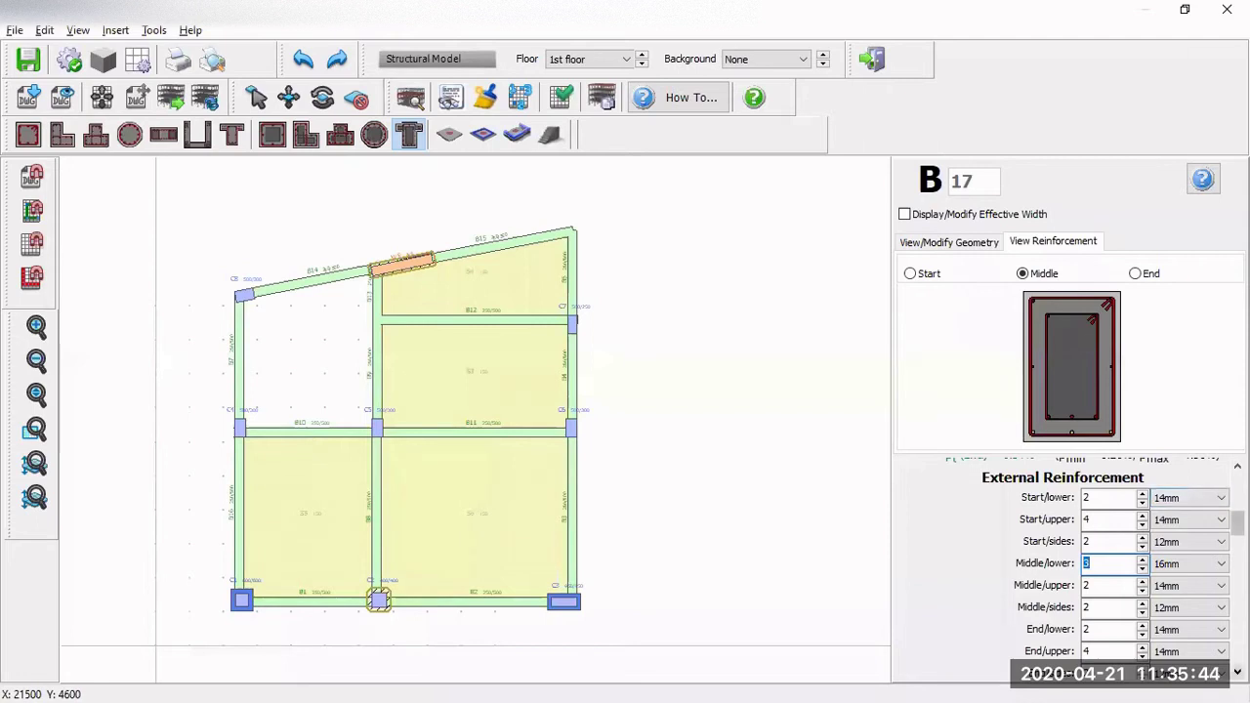
{"action": "scroll", "coordinate": [1148, 573], "scroll_direction": "down", "scroll_amount": 5}
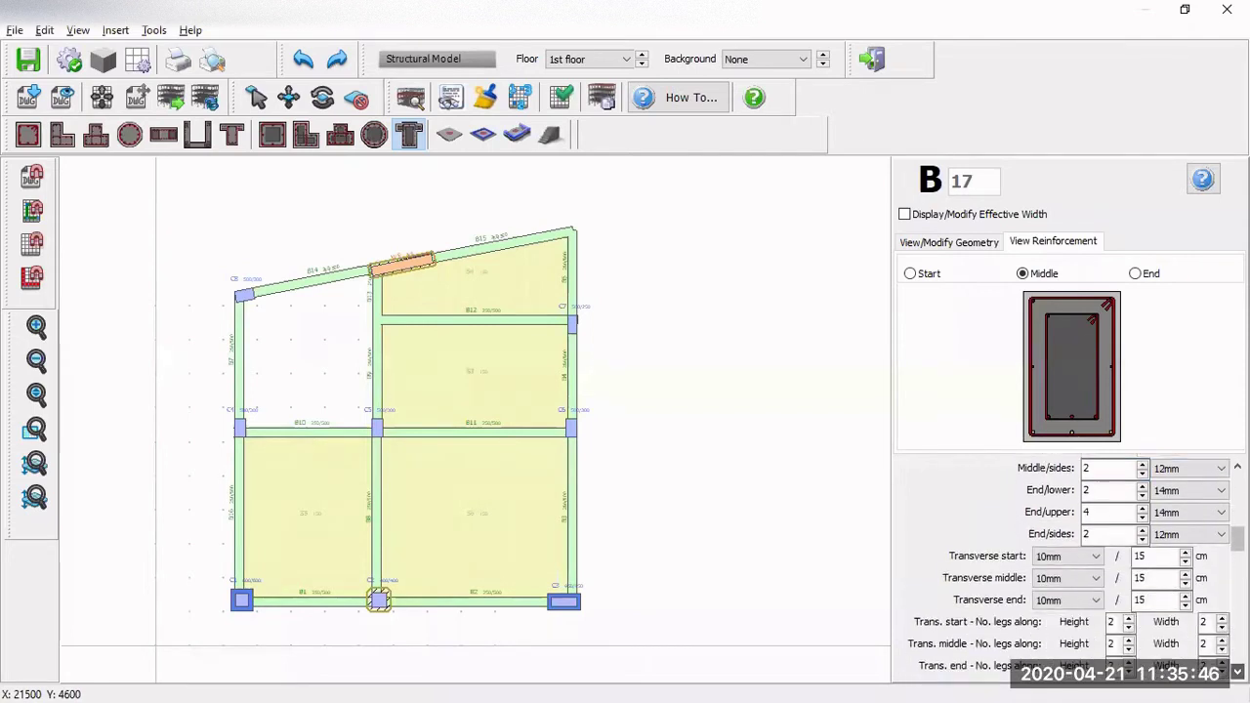
{"action": "double_click", "coordinate": [1160, 551]}
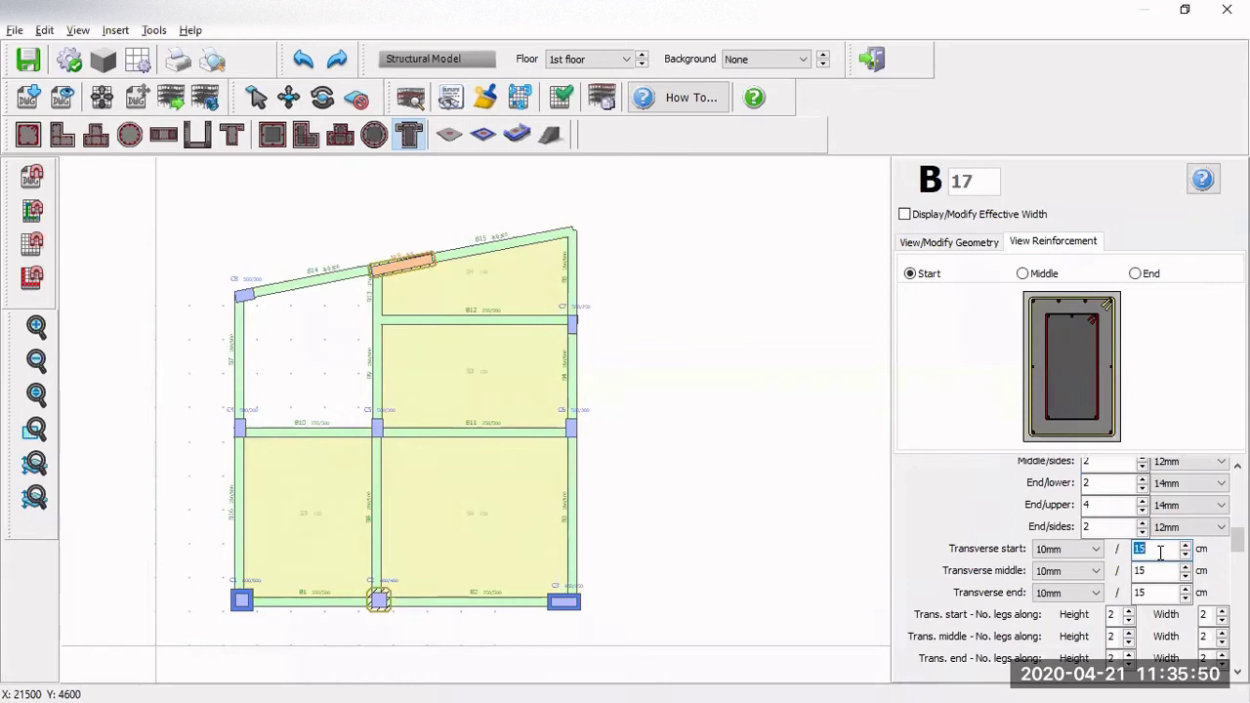
{"action": "scroll", "coordinate": [1156, 592], "scroll_direction": "down", "scroll_amount": 4}
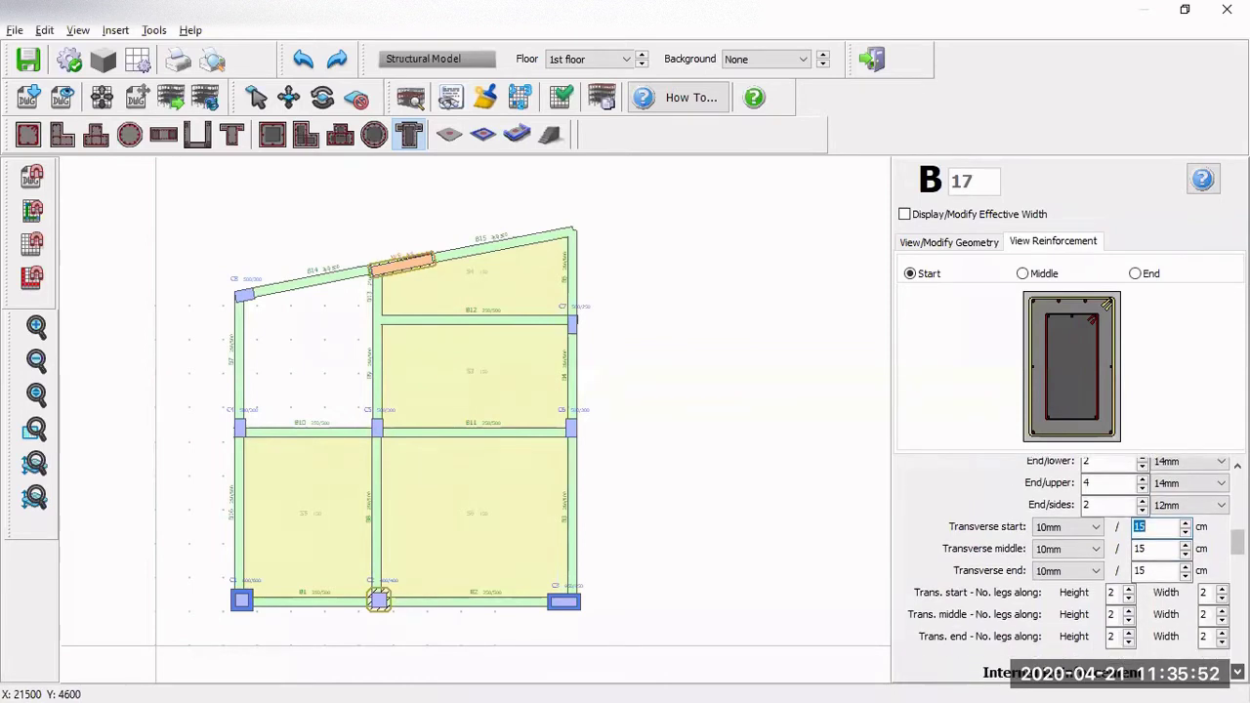
Step: Set the diameter of the internal lower and upper bars at the beam's start to 14 mm
{"action": "scroll", "coordinate": [1141, 547], "scroll_direction": "down", "scroll_amount": 5}
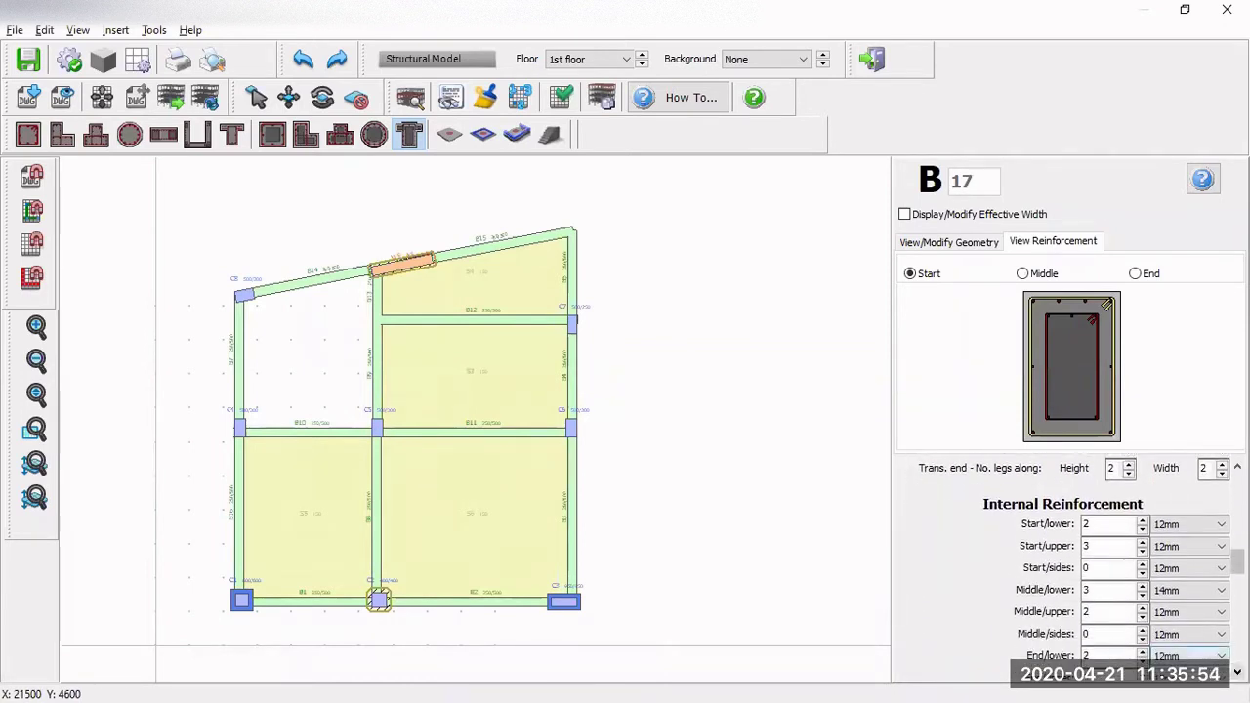
{"action": "double_click", "coordinate": [1120, 527]}
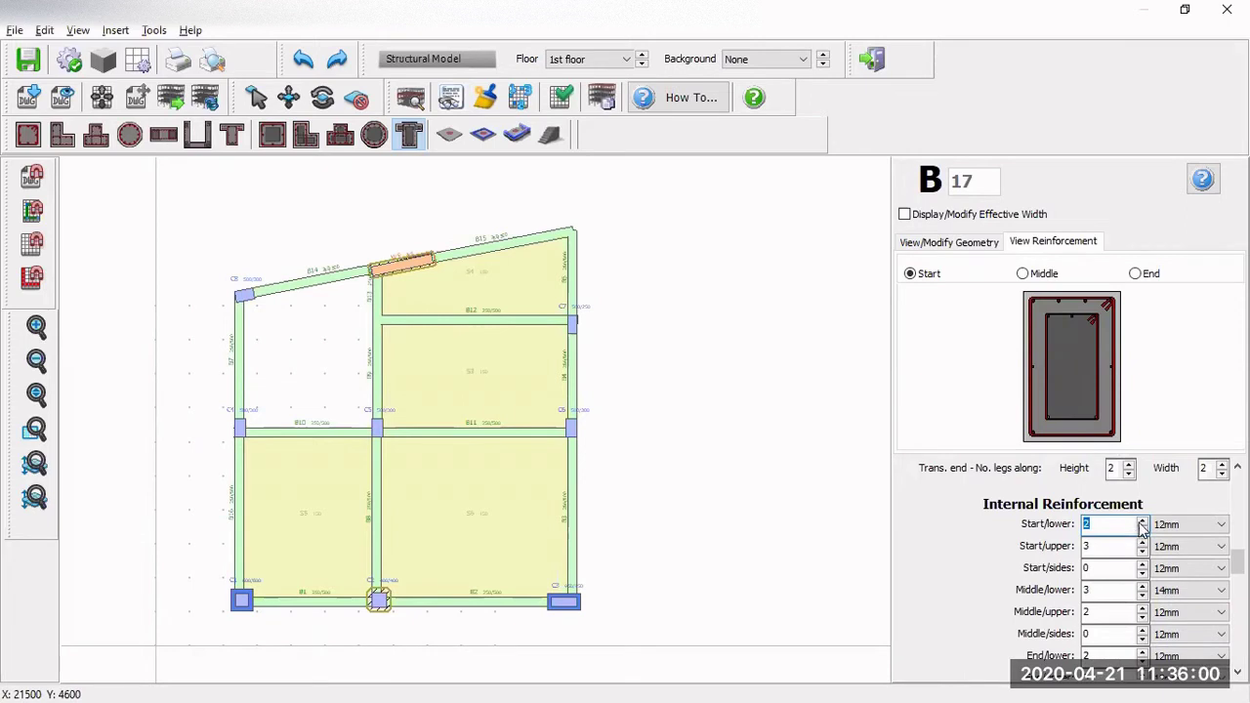
{"action": "left_click", "coordinate": [1178, 529]}
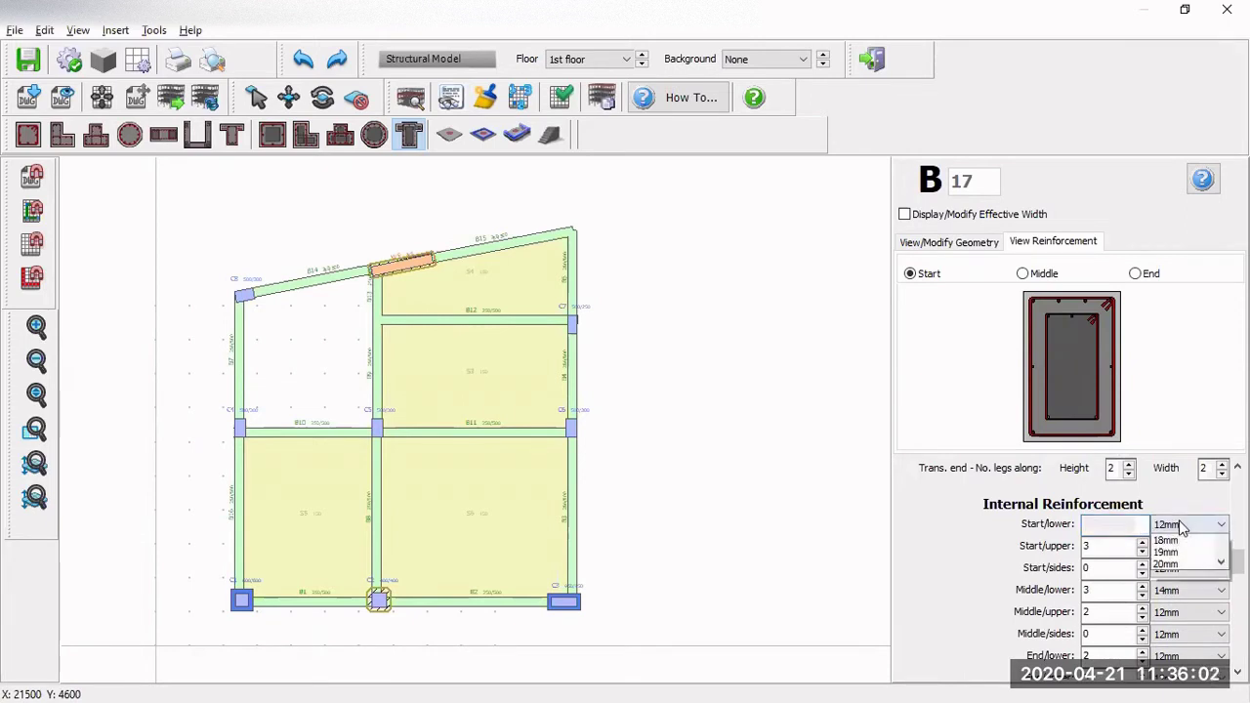
{"action": "left_click", "coordinate": [1162, 567]}
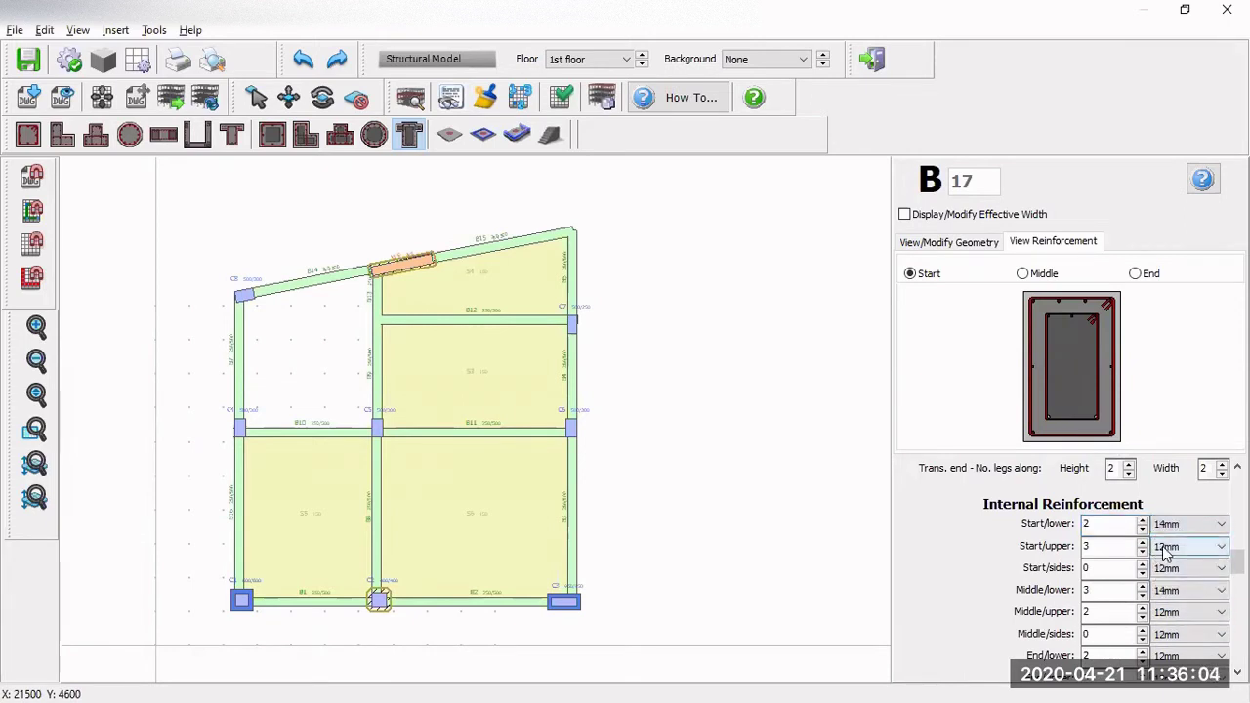
{"action": "left_click", "coordinate": [1167, 550]}
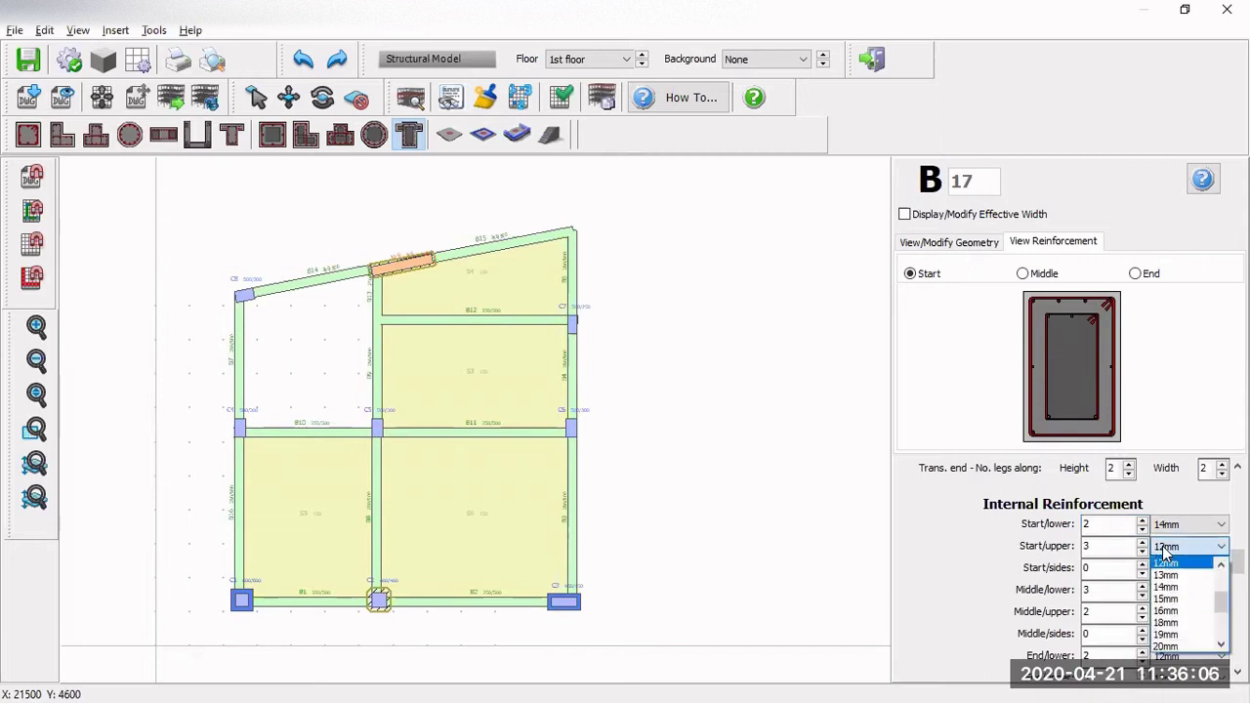
{"action": "left_click", "coordinate": [1176, 588]}
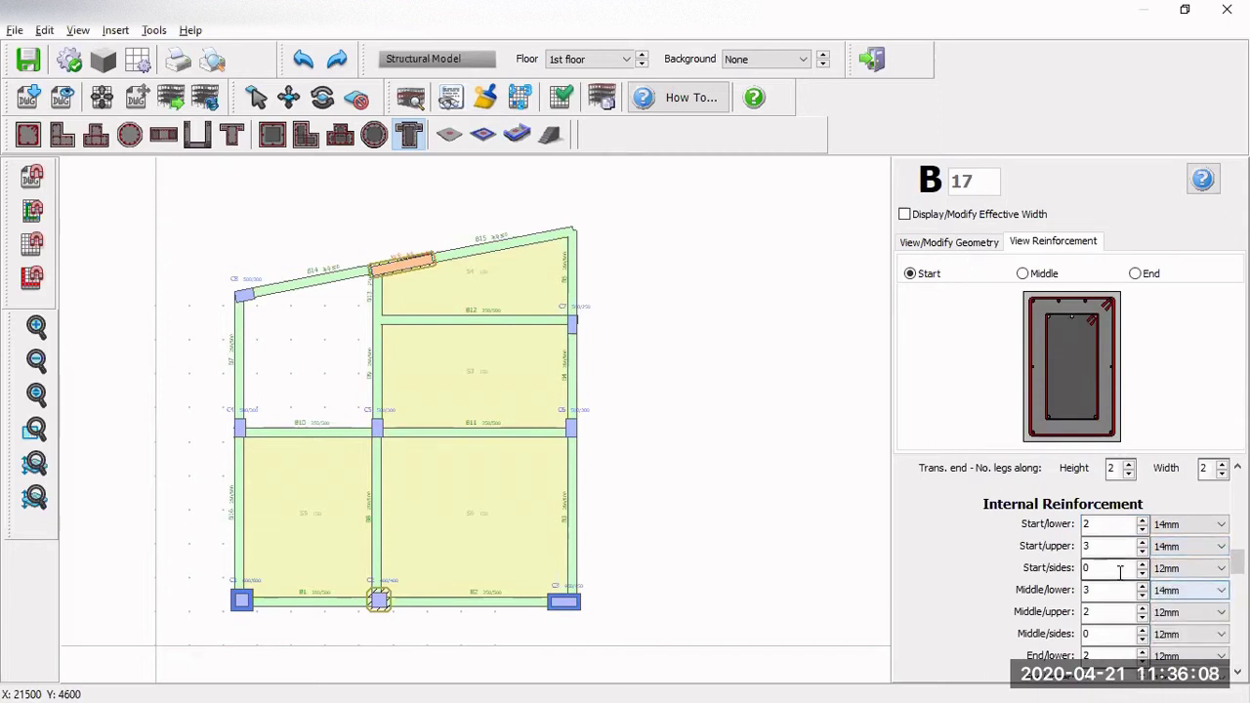
{"action": "double_click", "coordinate": [1120, 570]}
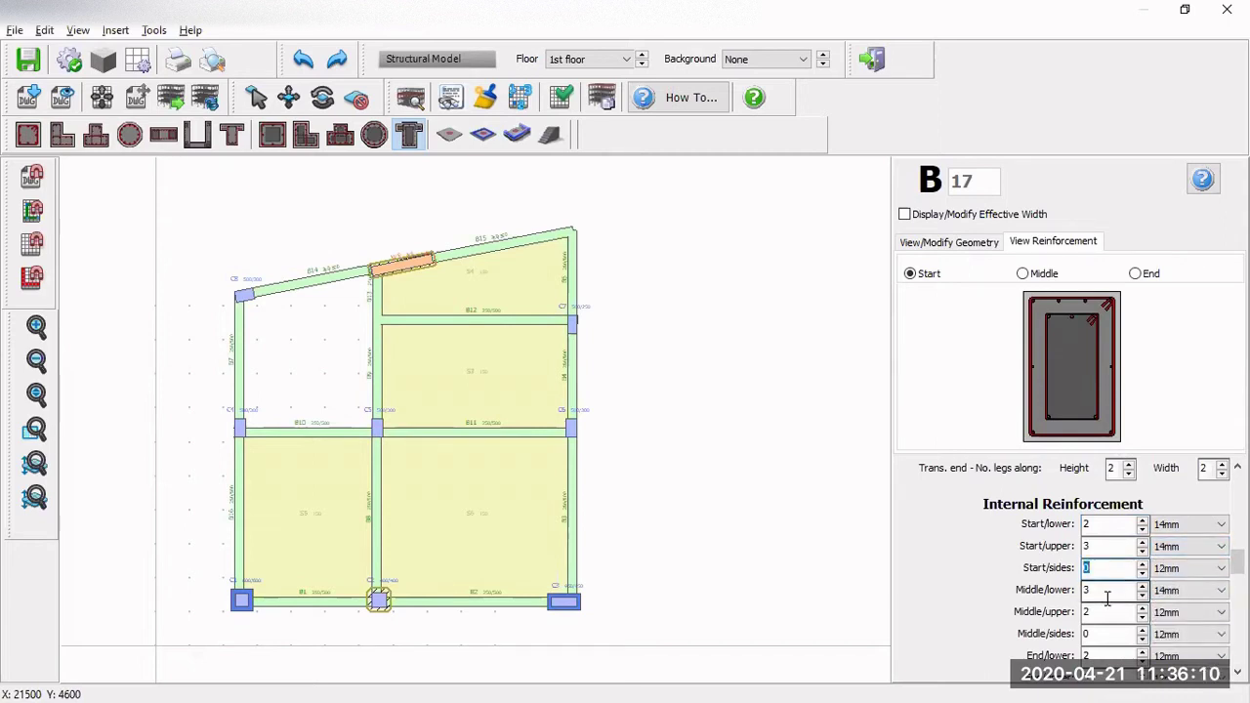
Step: Set the internal reinforcement at the beam's middle to 4 lower bars and give the upper bars a 14 mm diameter
{"action": "double_click", "coordinate": [1107, 594]}
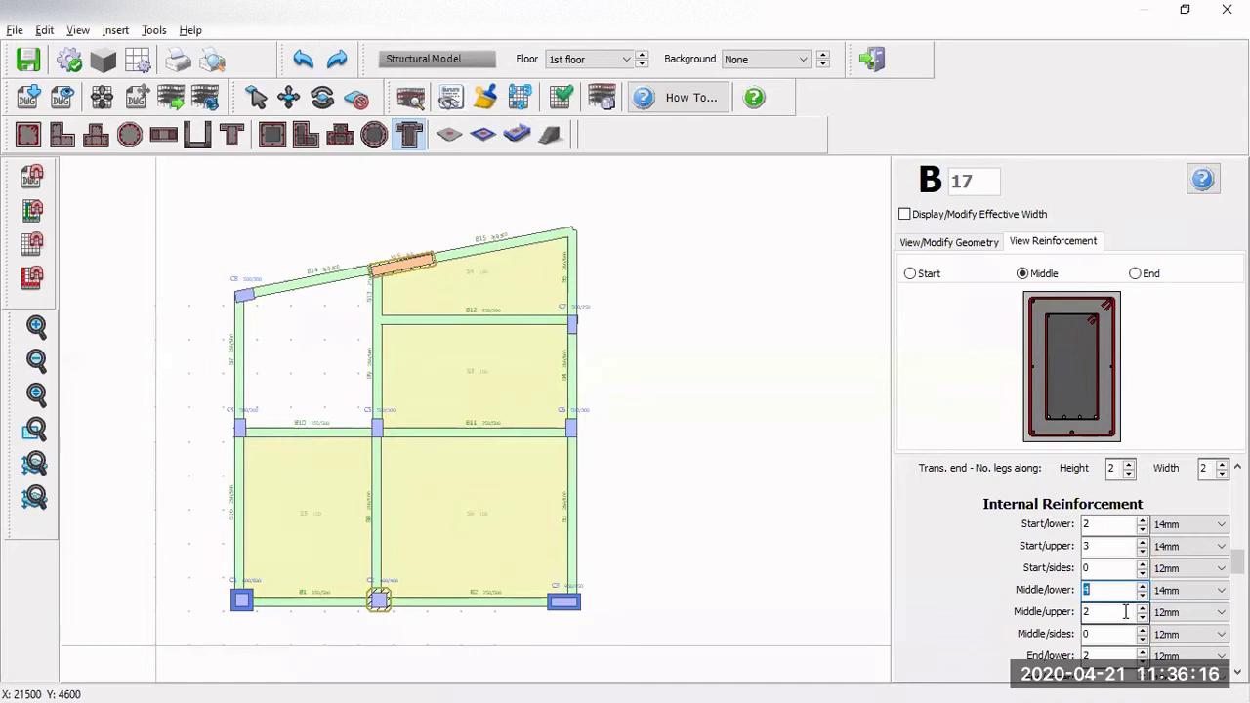
{"action": "left_click", "coordinate": [1125, 612]}
{"action": "left_click", "coordinate": [1171, 612]}
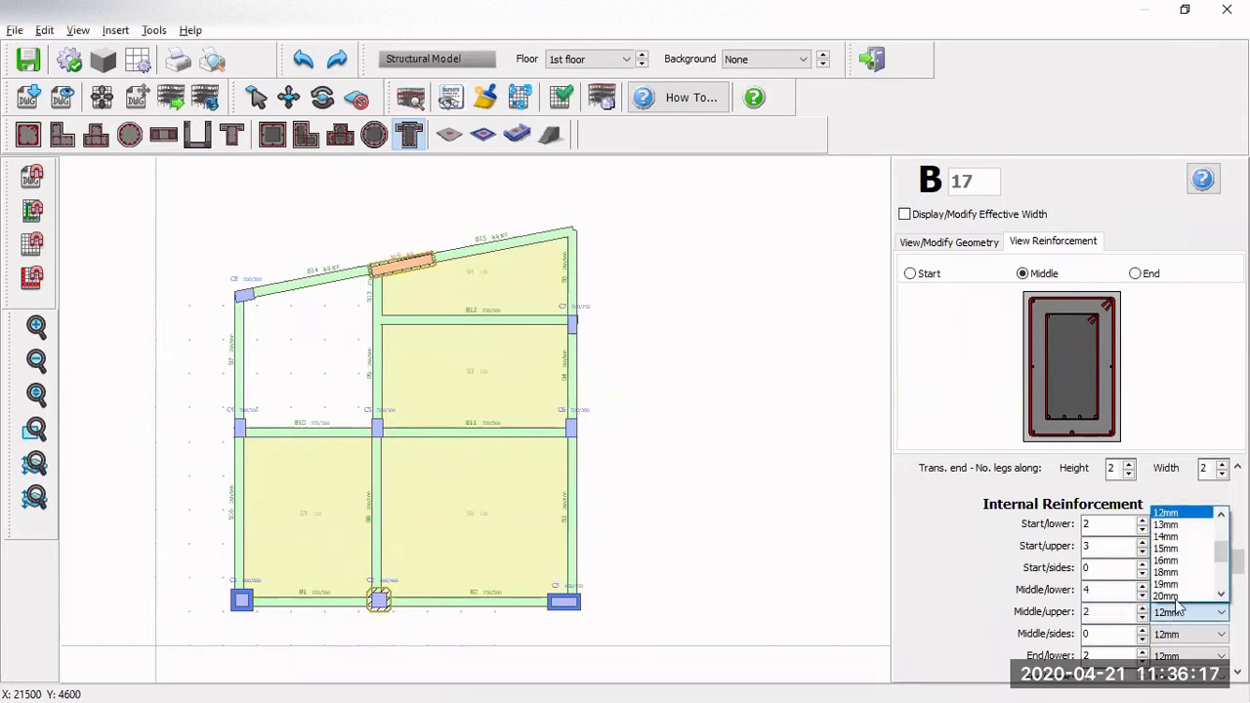
{"action": "left_click", "coordinate": [1172, 549]}
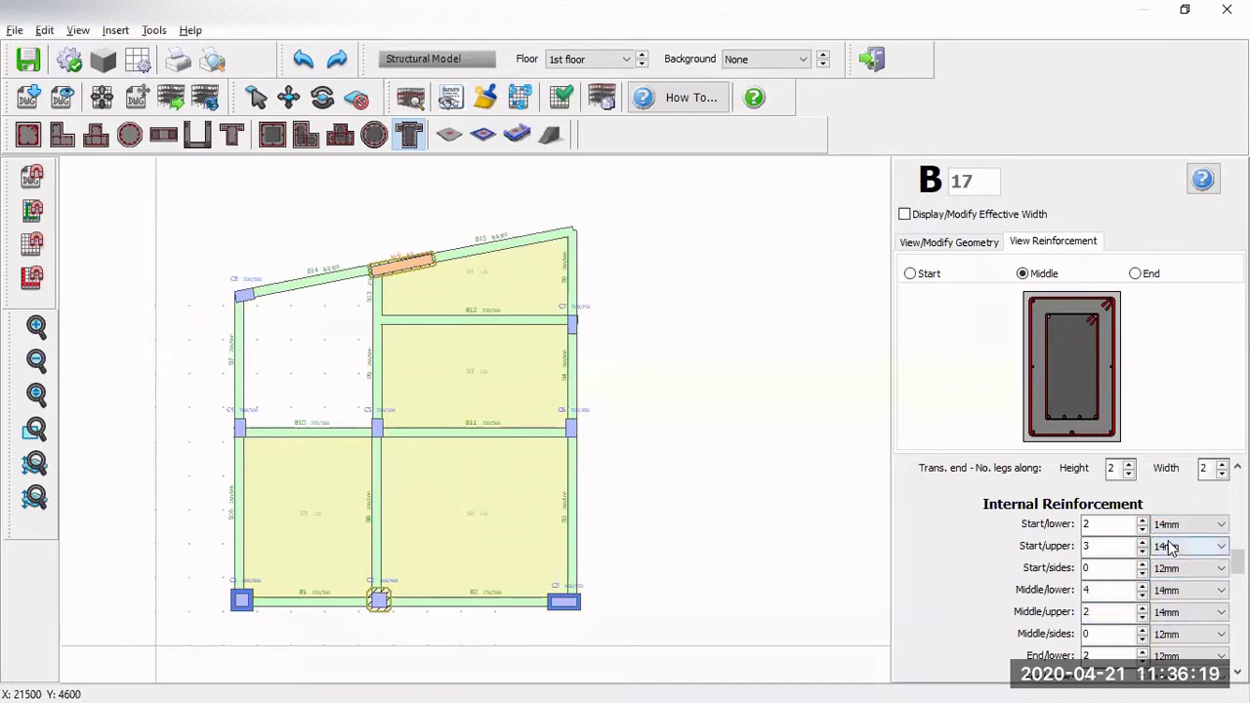
{"action": "left_click", "coordinate": [1123, 634]}
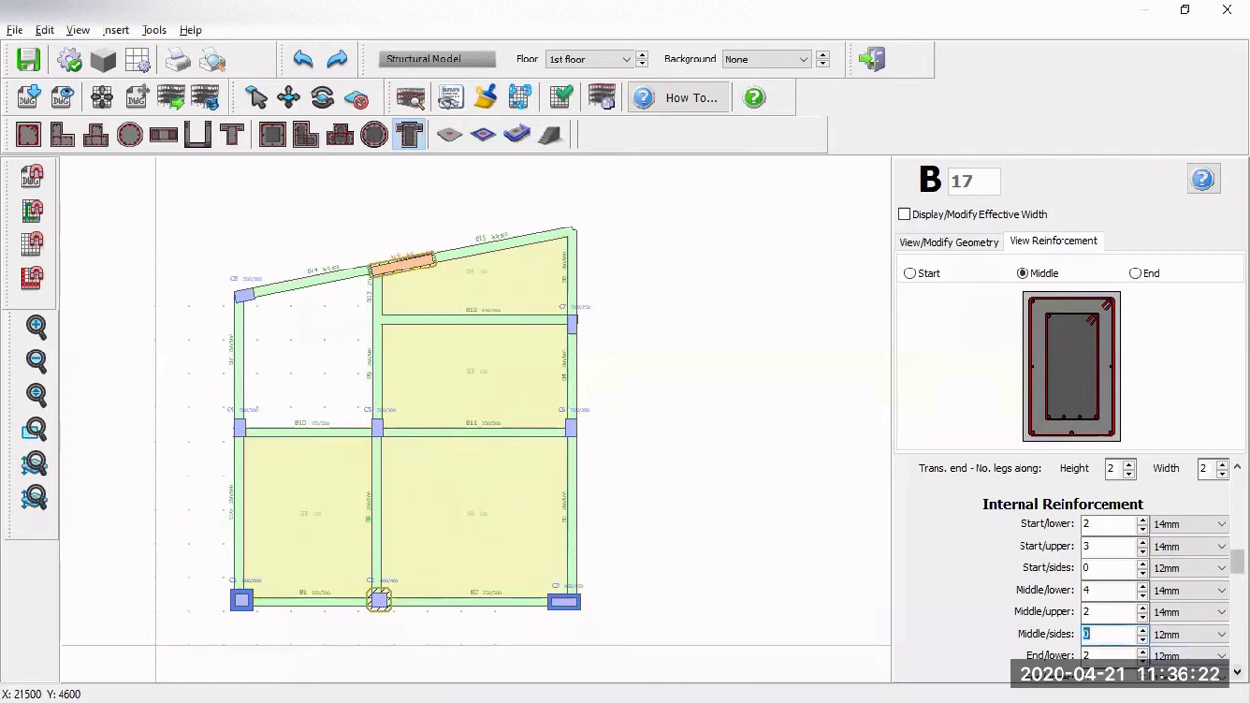
Step: Set the diameter of the internal lower and upper bars at the jacketed beam's end to 14 mm
{"action": "scroll", "coordinate": [1209, 658], "scroll_direction": "down", "scroll_amount": 1}
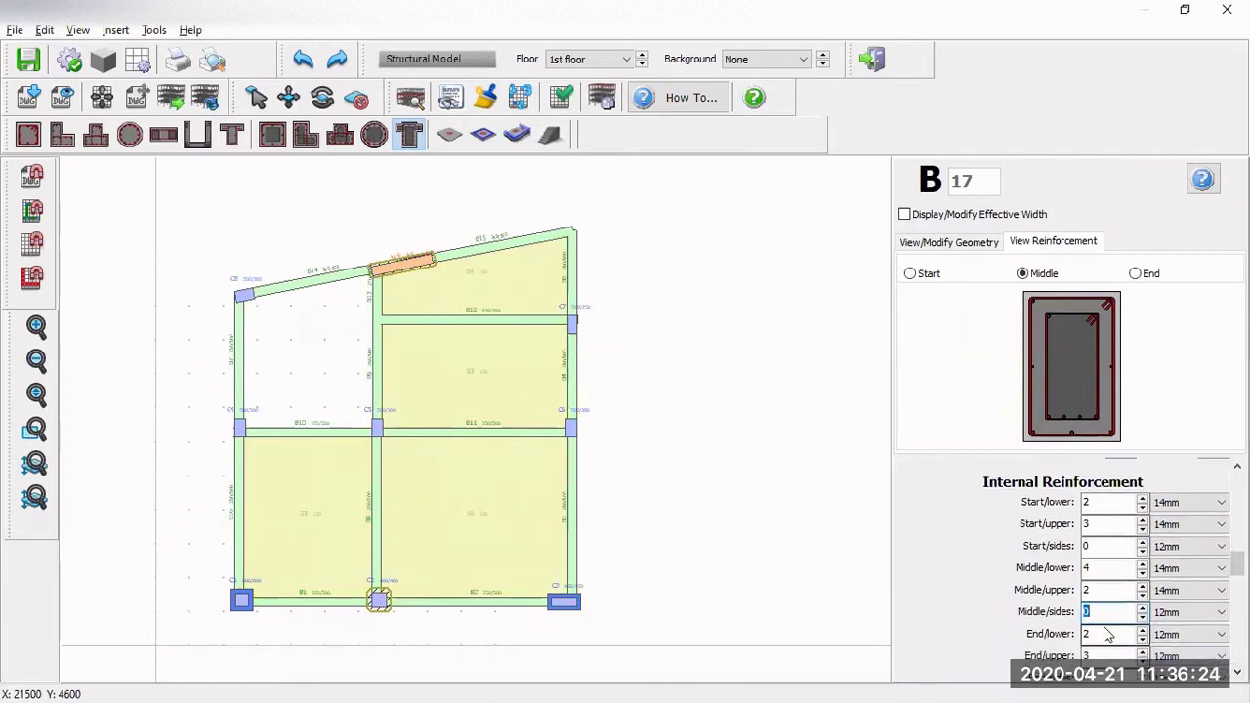
{"action": "left_click", "coordinate": [1187, 634]}
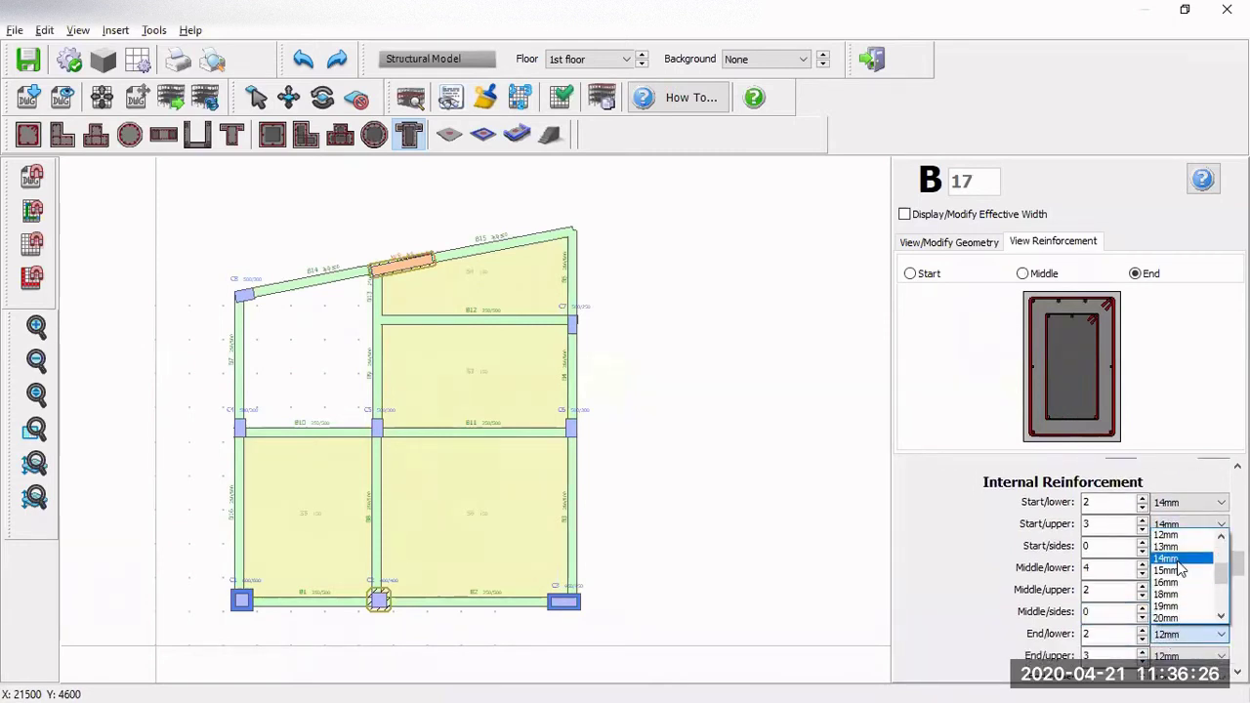
{"action": "left_click", "coordinate": [1178, 560]}
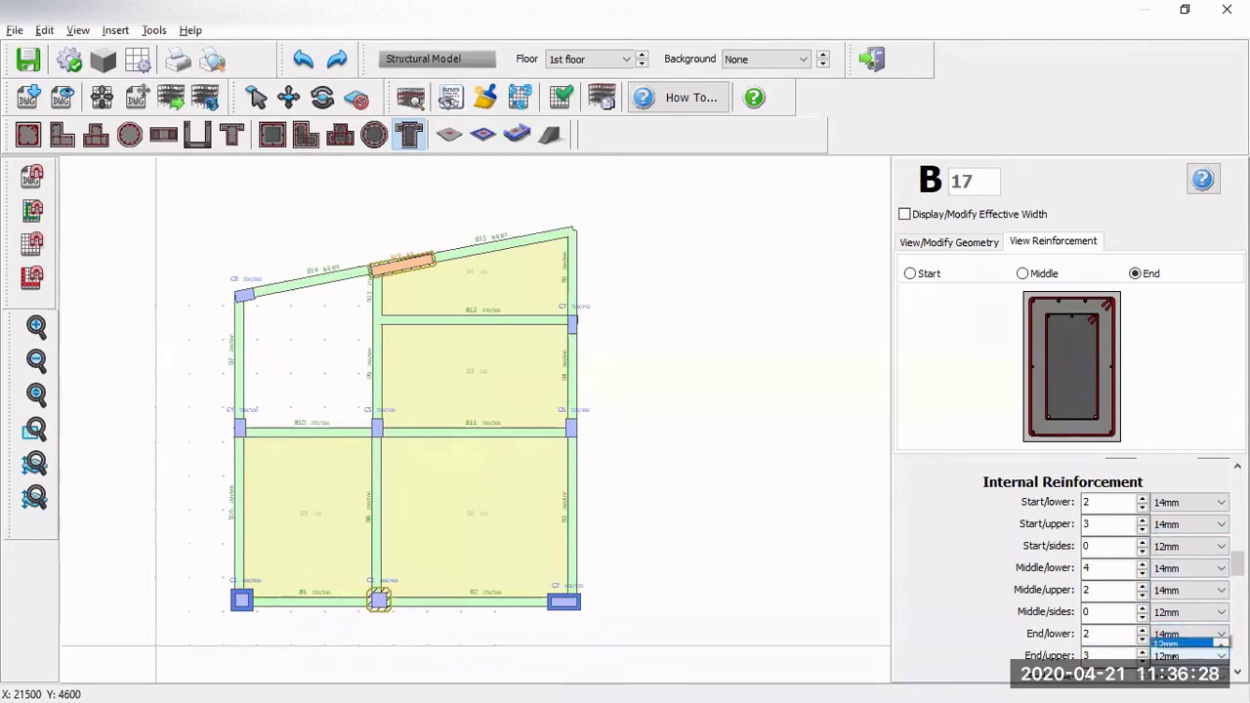
{"action": "left_click", "coordinate": [1167, 656]}
{"action": "left_click", "coordinate": [1175, 581]}
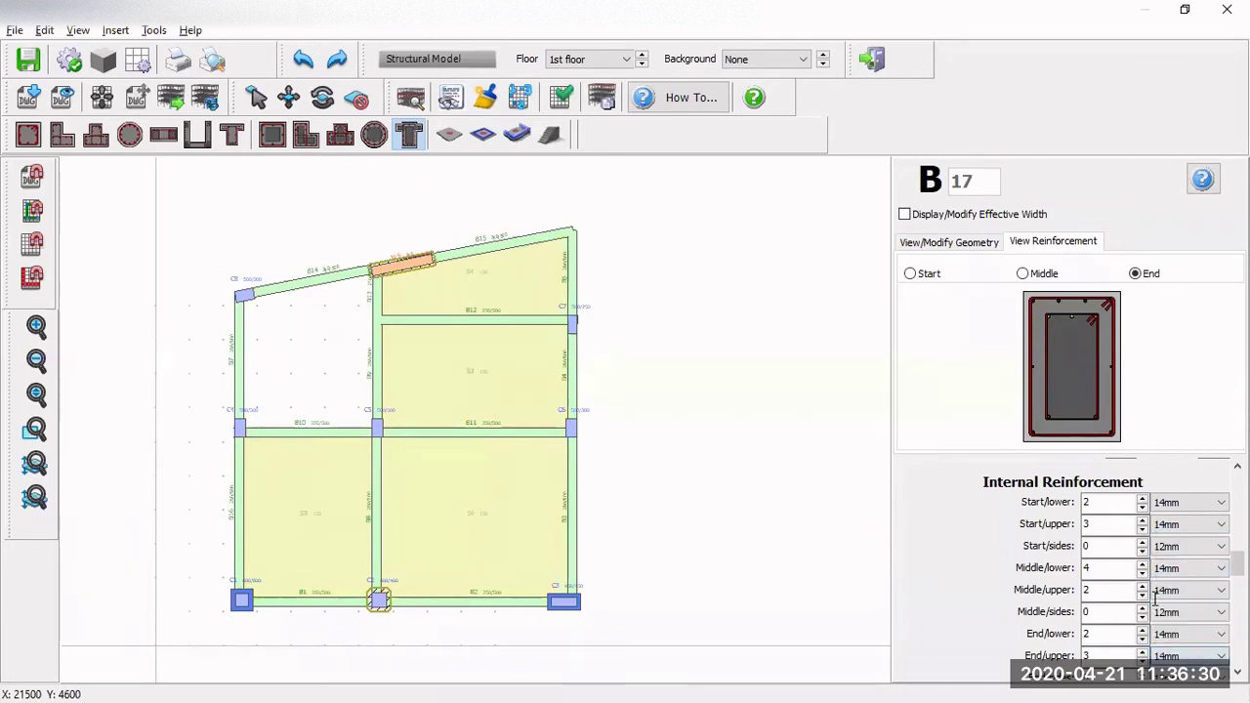
Step: Set the internal transverse reinforcement spacing to 20 cm at the jacketed beam's start, middle and end
{"action": "scroll", "coordinate": [1175, 581], "scroll_direction": "down", "scroll_amount": 1}
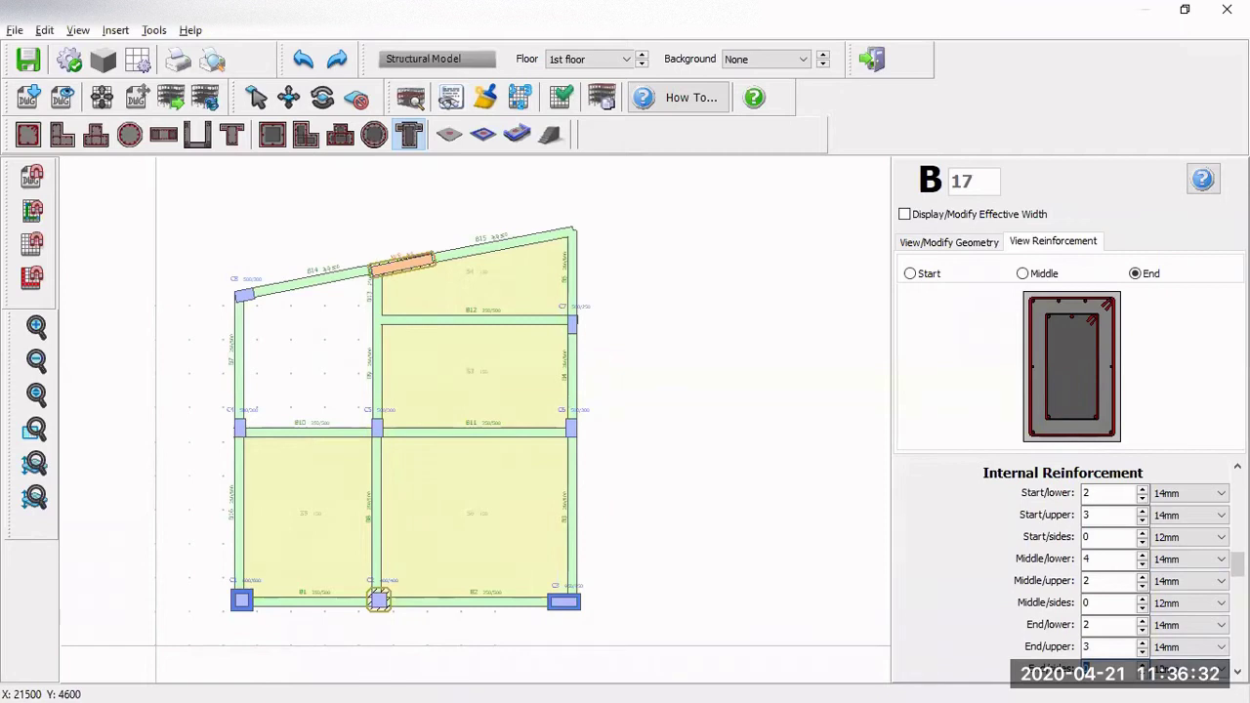
{"action": "scroll", "coordinate": [1152, 576], "scroll_direction": "down", "scroll_amount": 5}
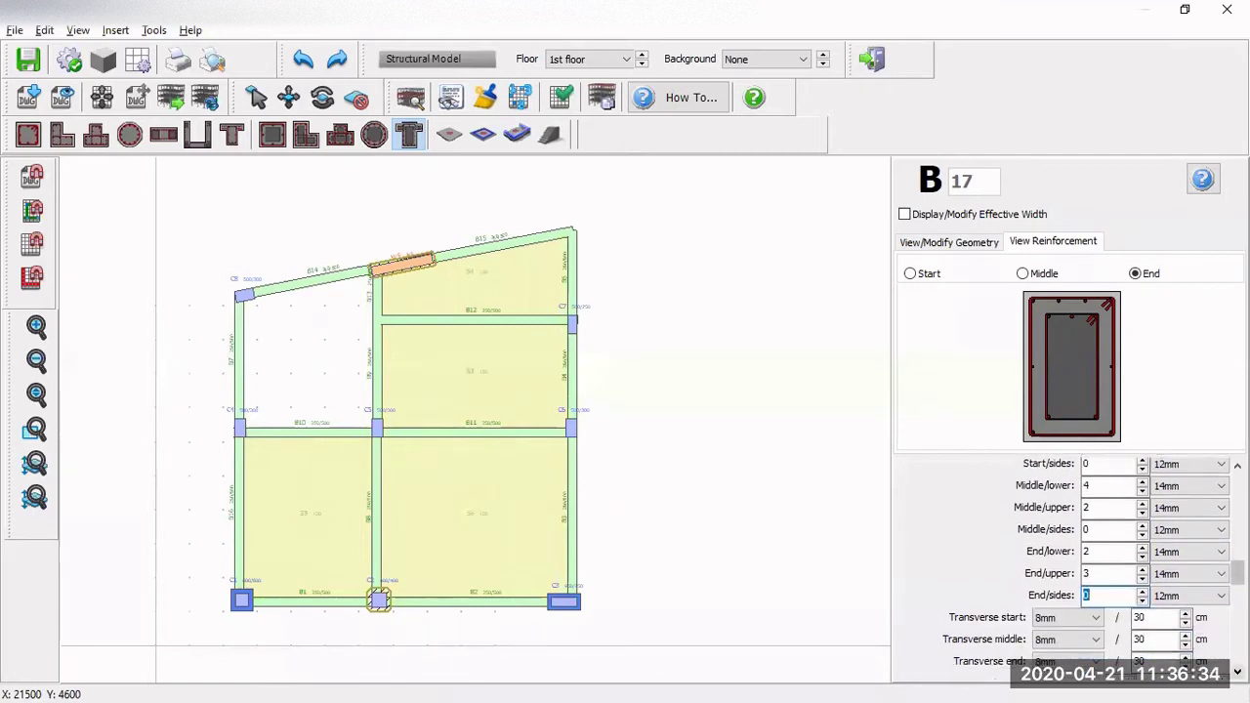
{"action": "left_click", "coordinate": [1183, 626]}
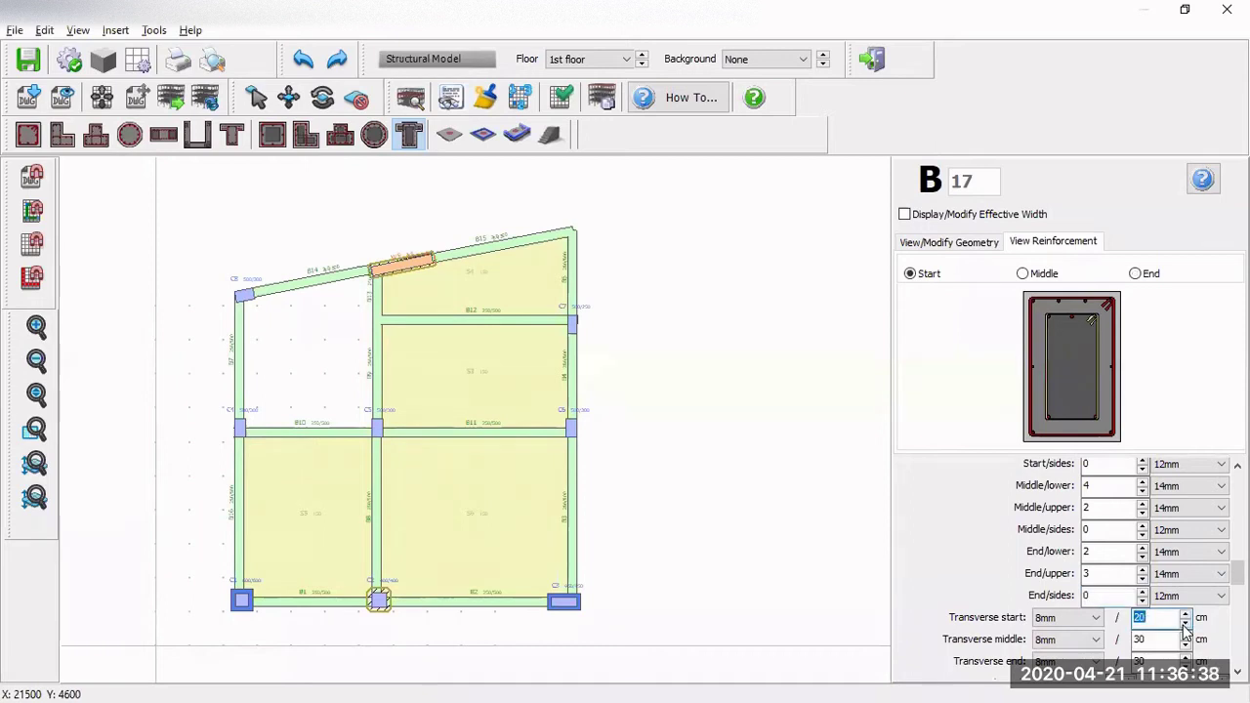
{"action": "left_click", "coordinate": [1185, 644]}
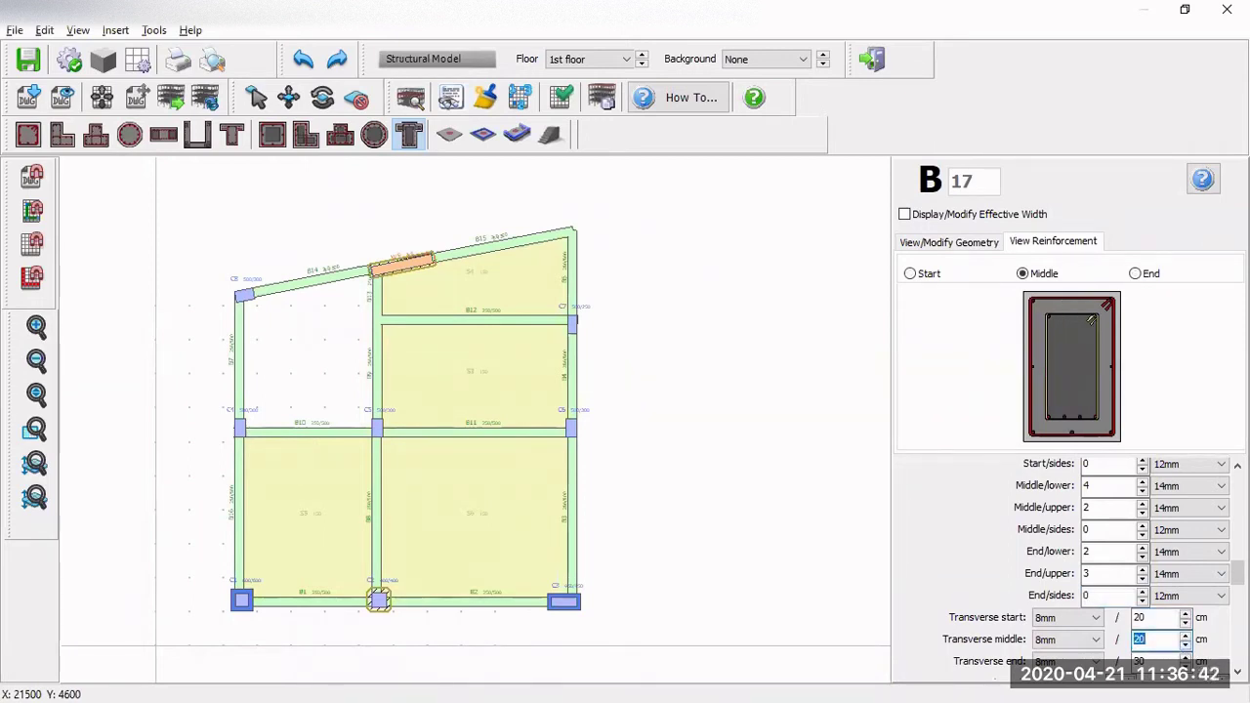
{"action": "left_click", "coordinate": [1184, 666]}
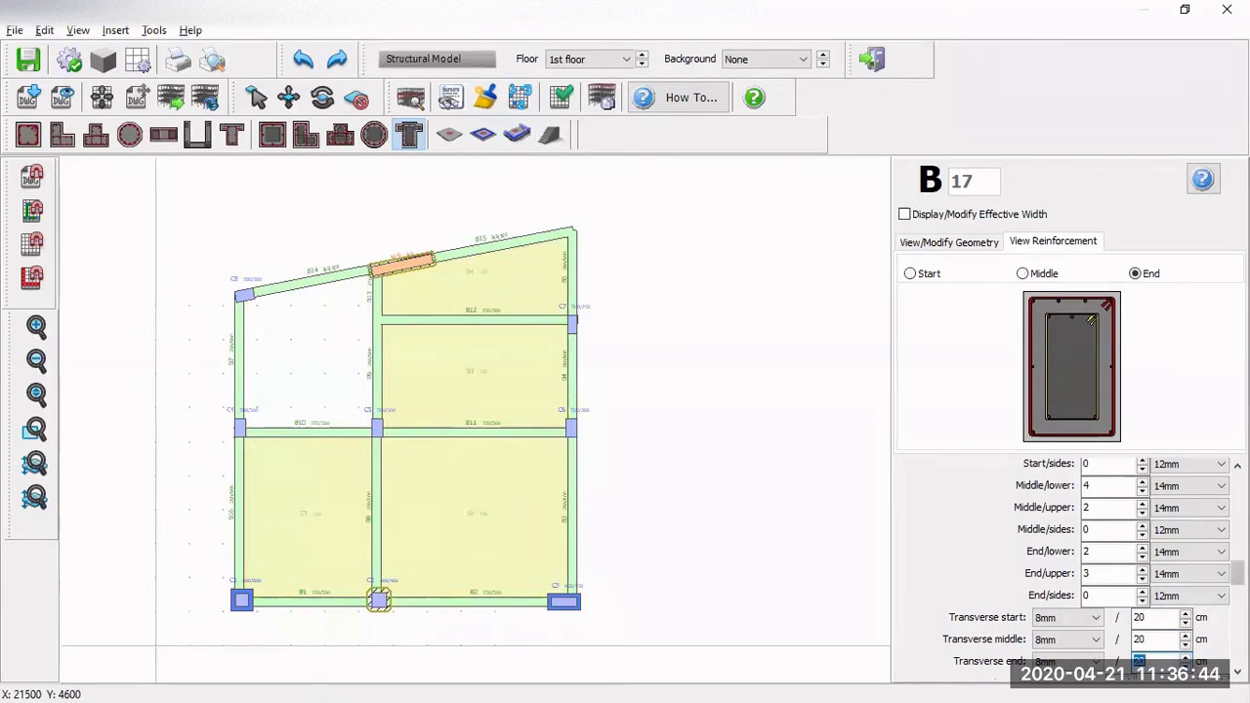
{"action": "left_click", "coordinate": [1237, 672]}
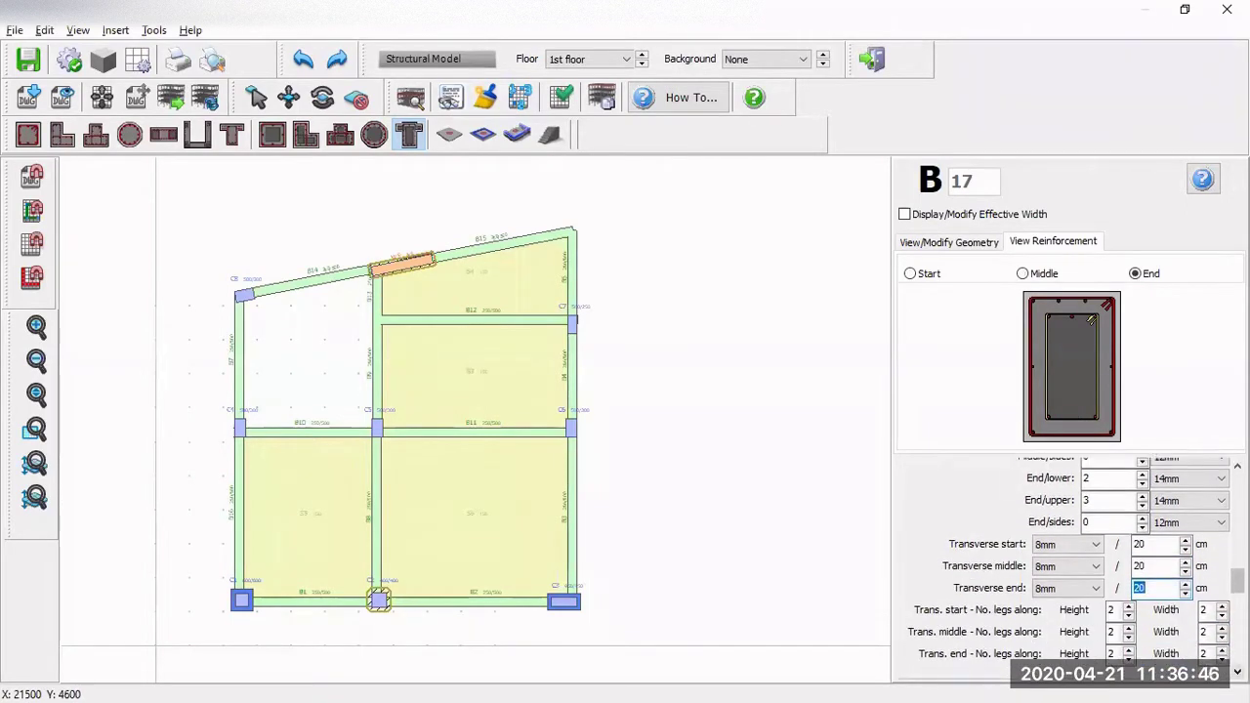
Step: Align the jacketed beam on its centreline and place it from column C7 to column C6
{"action": "left_click", "coordinate": [948, 244]}
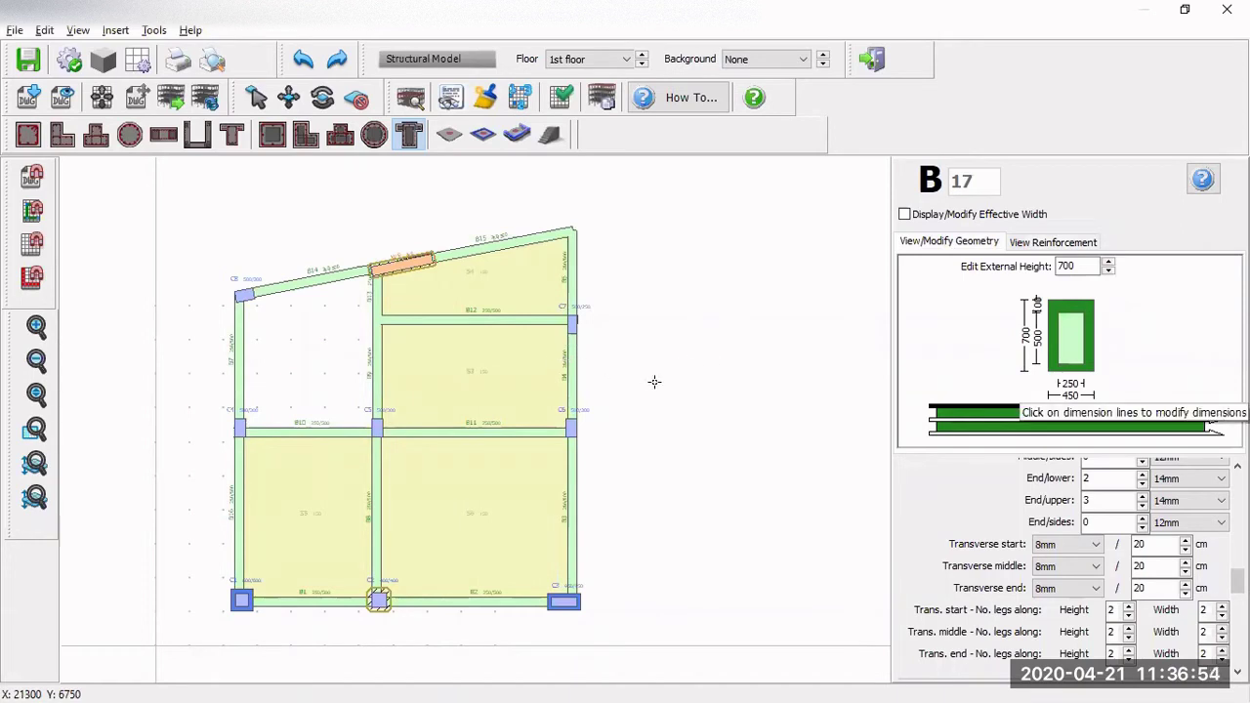
{"action": "scroll", "coordinate": [654, 382], "scroll_direction": "up", "scroll_amount": 4}
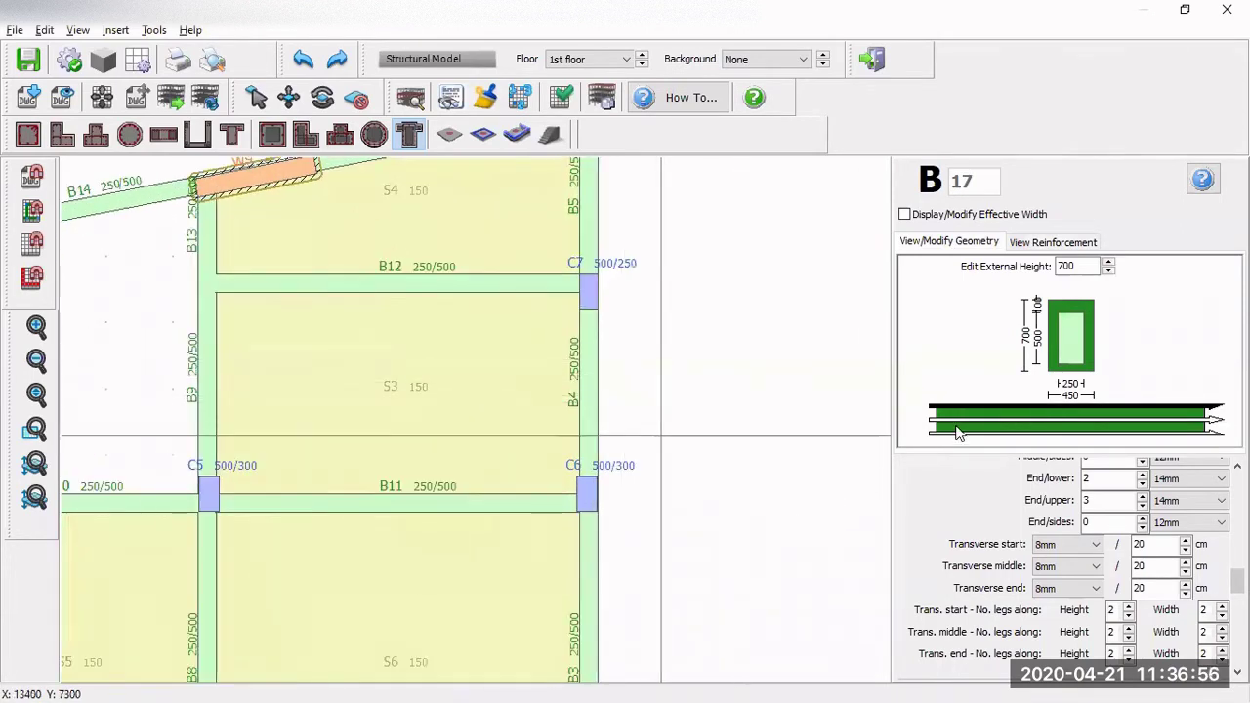
{"action": "left_click", "coordinate": [1022, 418]}
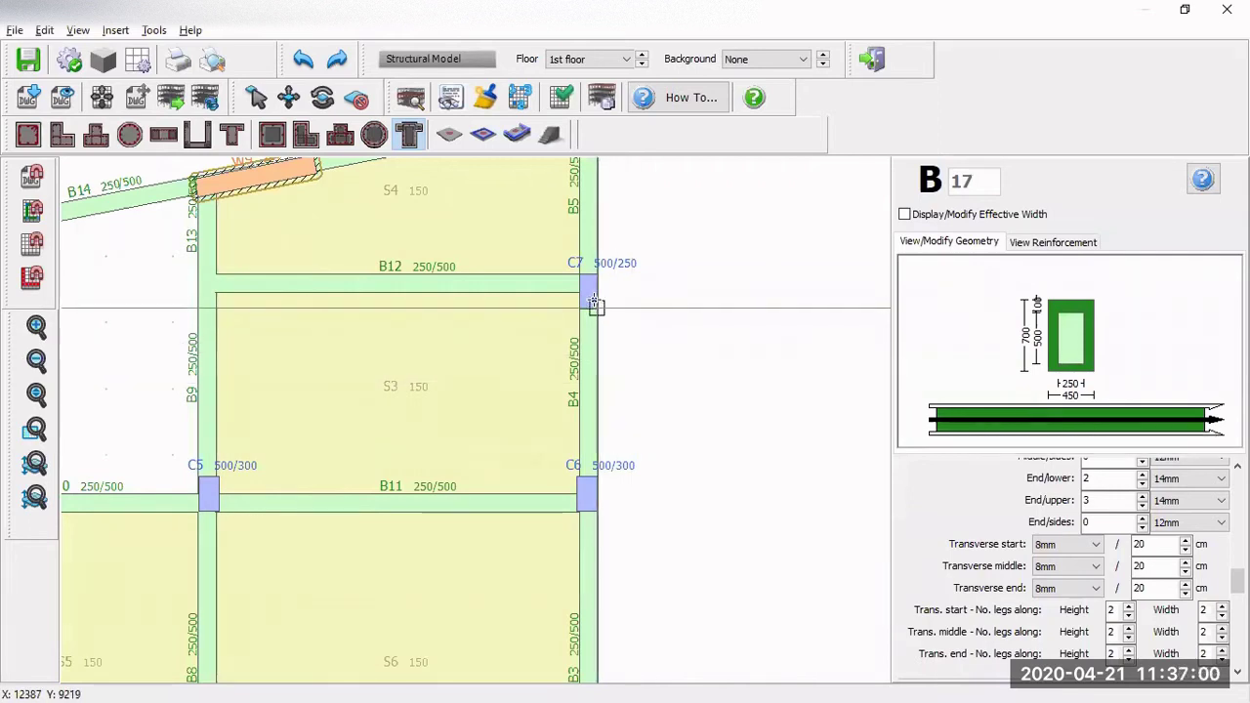
{"action": "scroll", "coordinate": [593, 302], "scroll_direction": "up", "scroll_amount": 1}
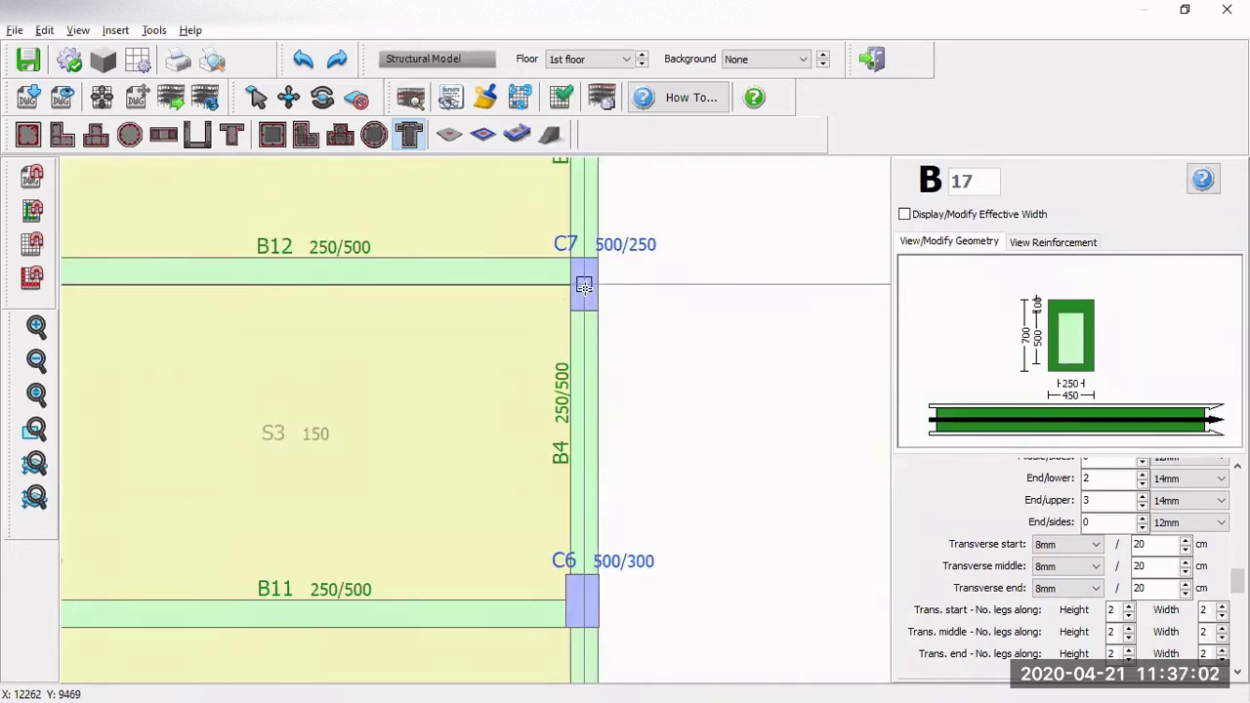
{"action": "left_click", "coordinate": [584, 285]}
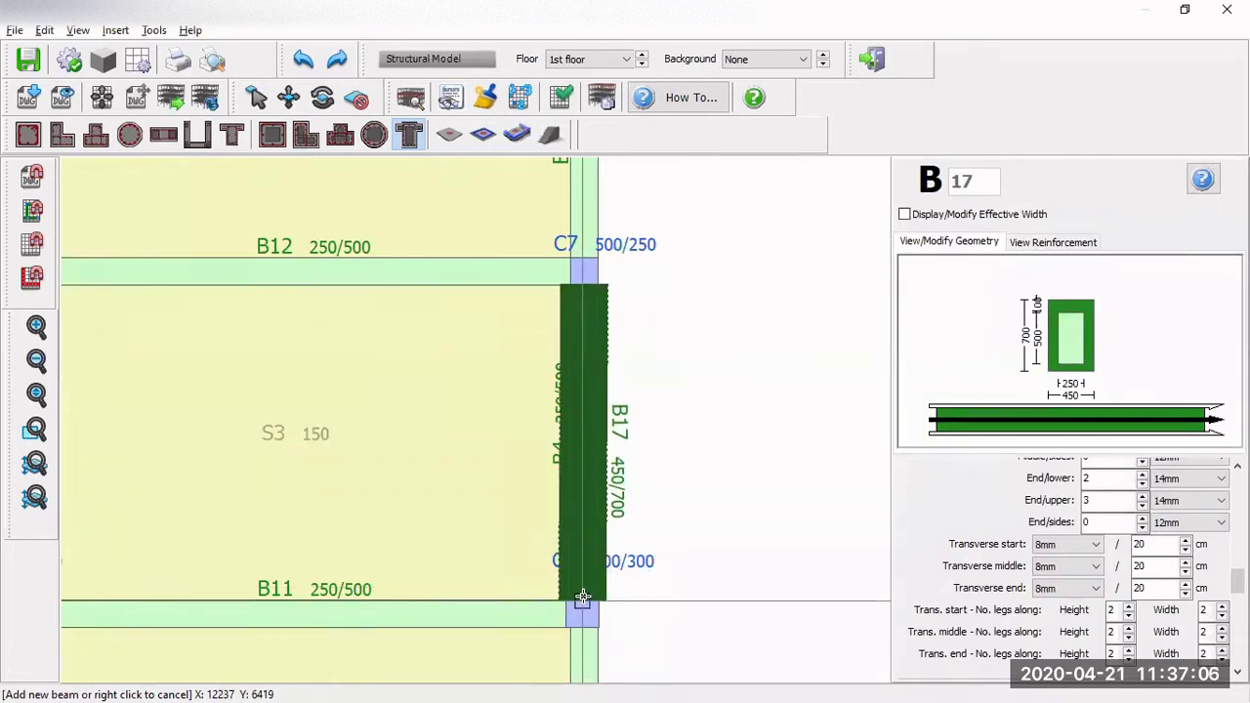
{"action": "left_click", "coordinate": [584, 594]}
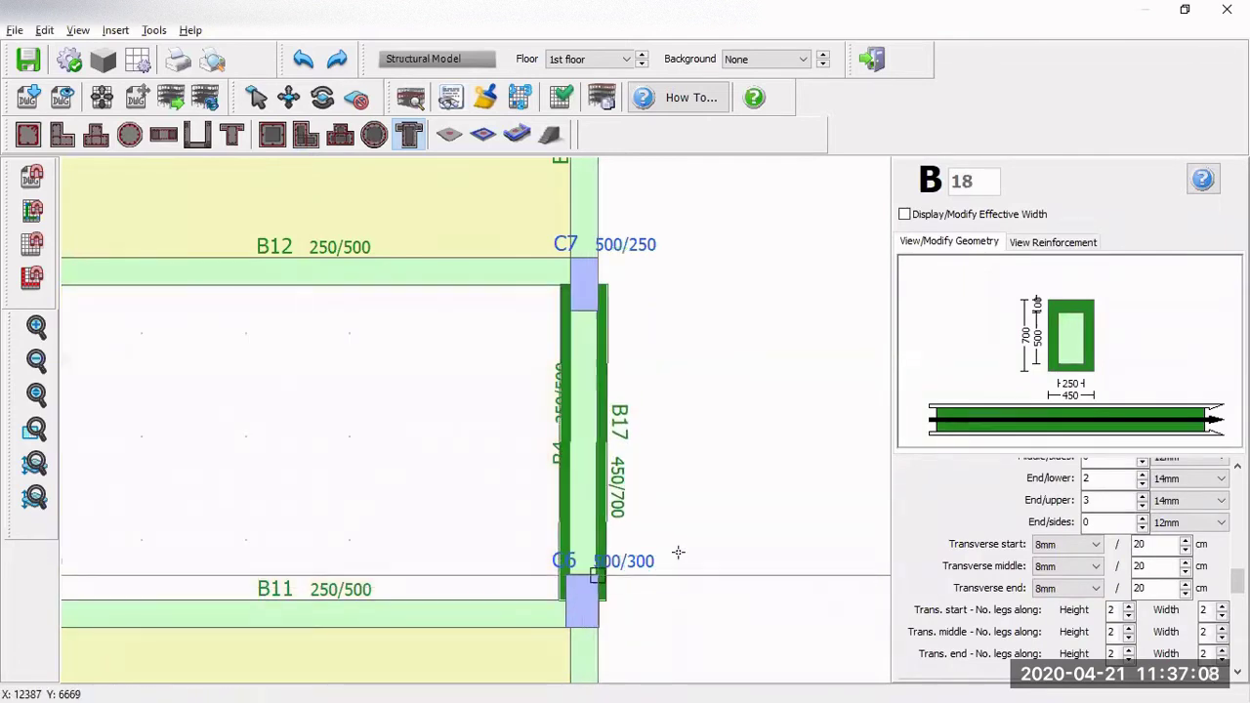
Step: Toggle the DWG and member snaps and place a jacketed beam from column C5 to wall W9
{"action": "scroll", "coordinate": [678, 553], "scroll_direction": "down", "scroll_amount": 2}
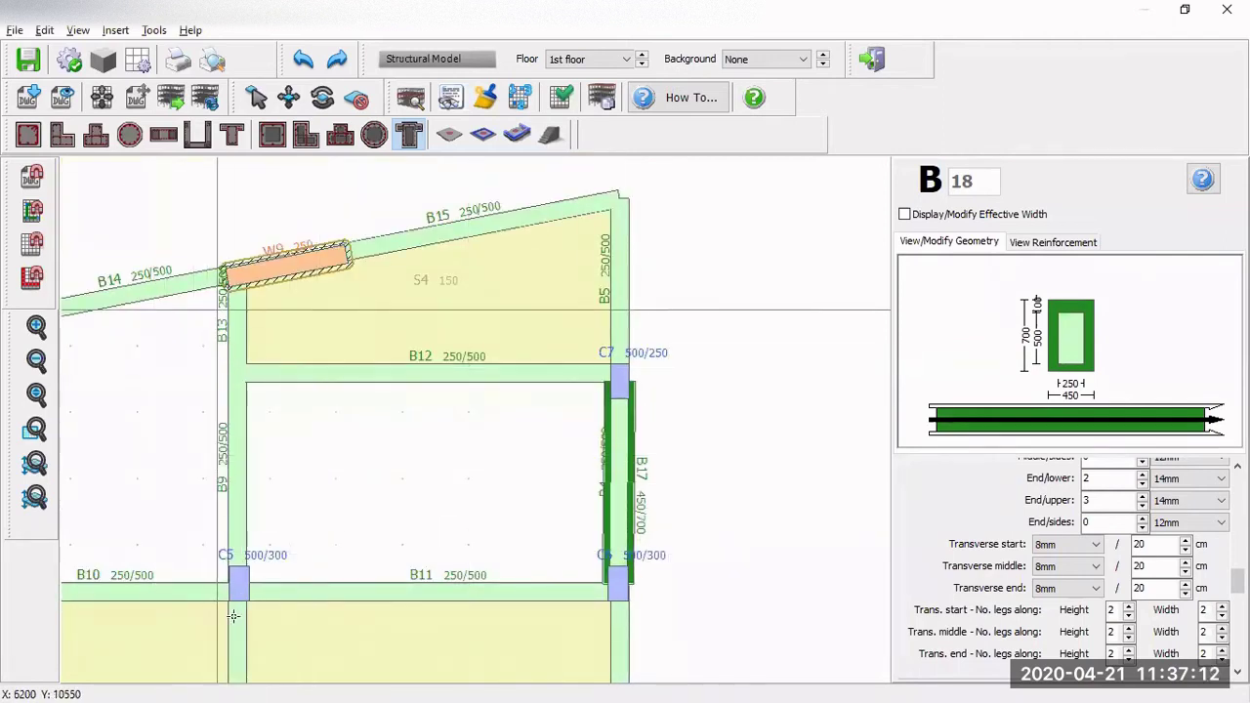
{"action": "scroll", "coordinate": [214, 303], "scroll_direction": "up", "scroll_amount": 1}
{"action": "scroll", "coordinate": [229, 643], "scroll_direction": "up", "scroll_amount": 1}
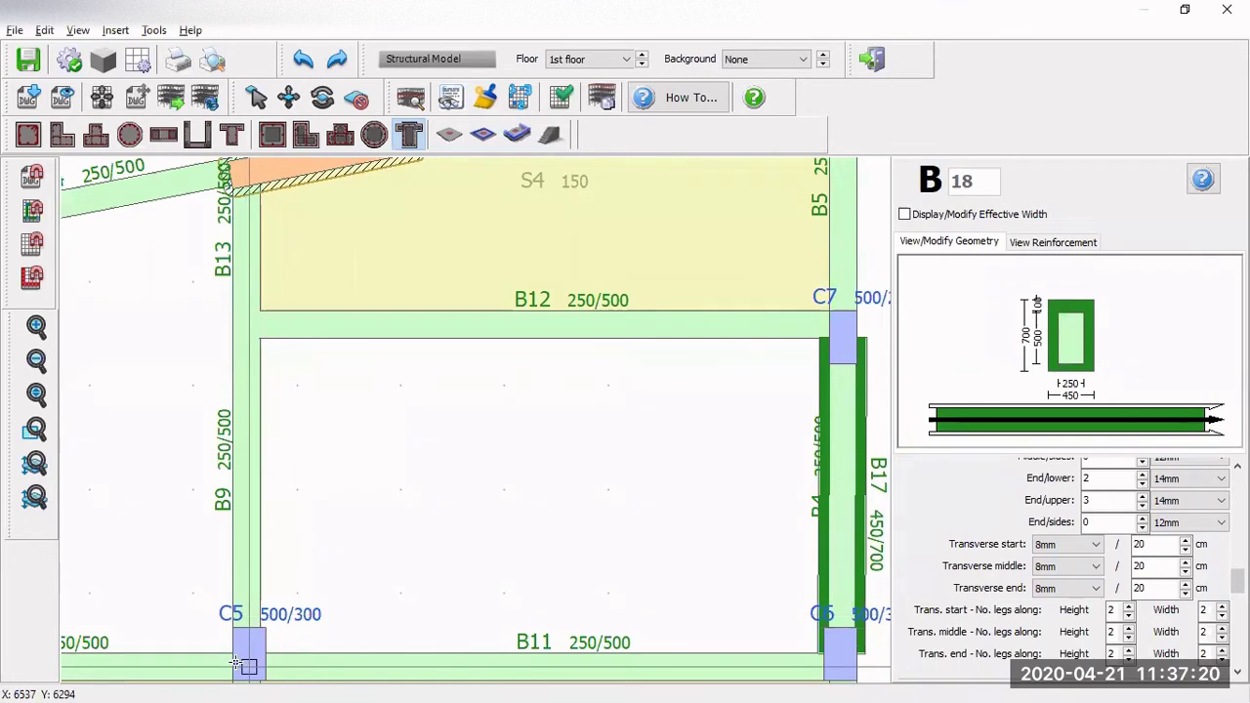
{"action": "left_click", "coordinate": [37, 213]}
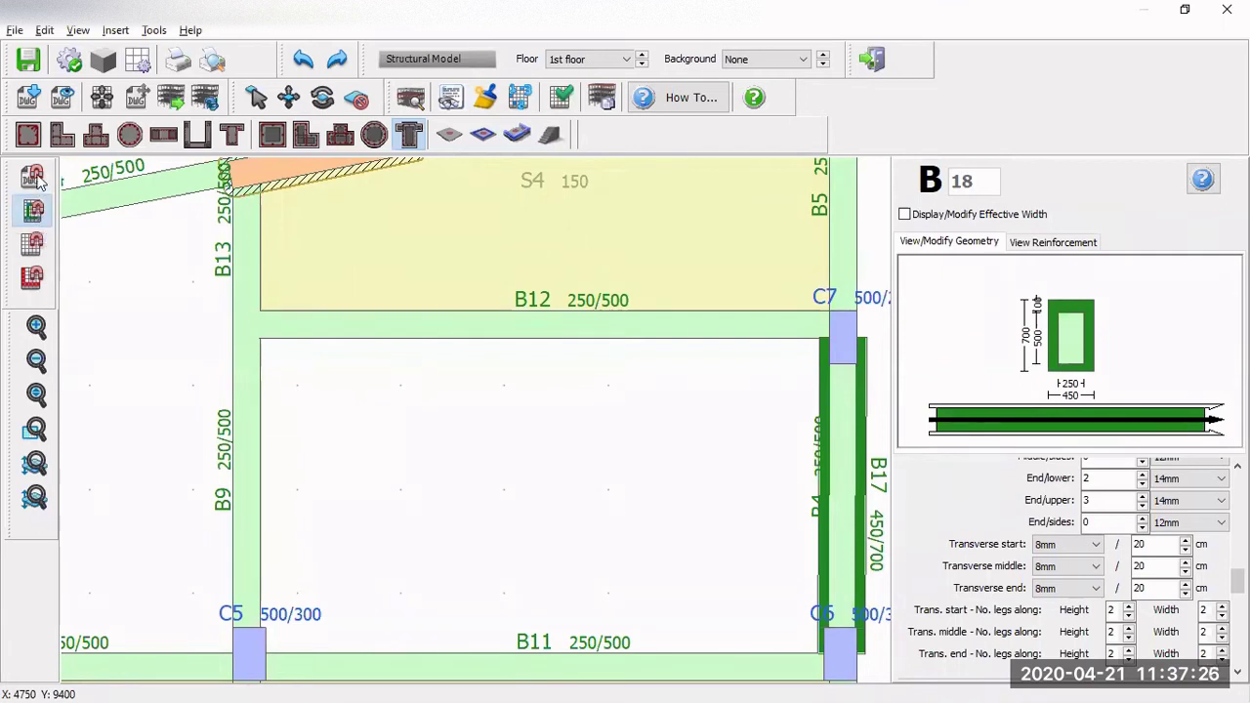
{"action": "left_click", "coordinate": [36, 175]}
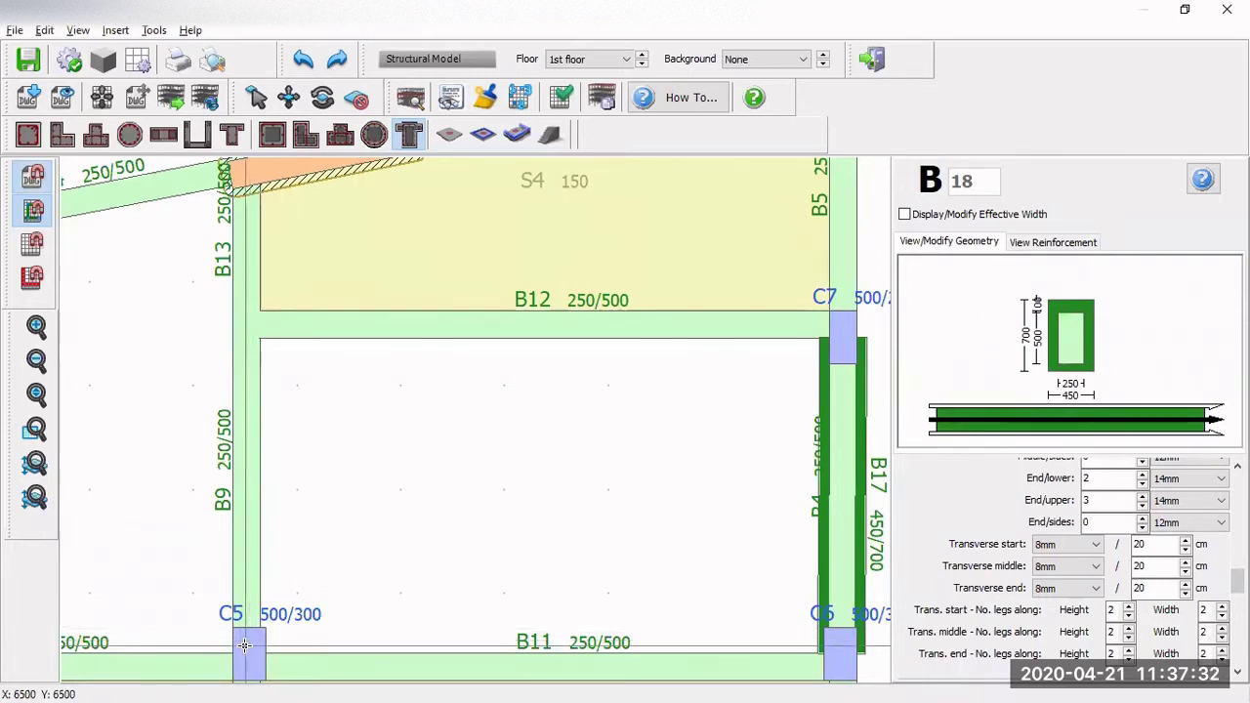
{"action": "left_click", "coordinate": [261, 434]}
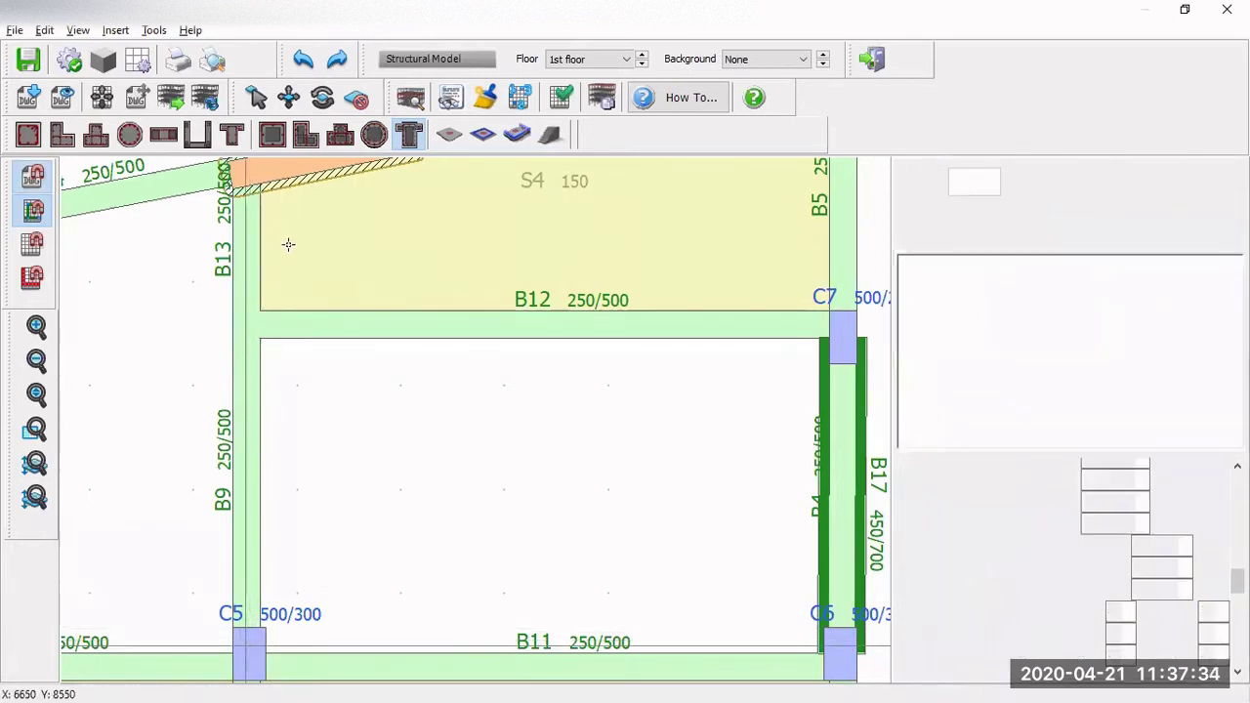
{"action": "scroll", "coordinate": [258, 255], "scroll_direction": "down", "scroll_amount": 2}
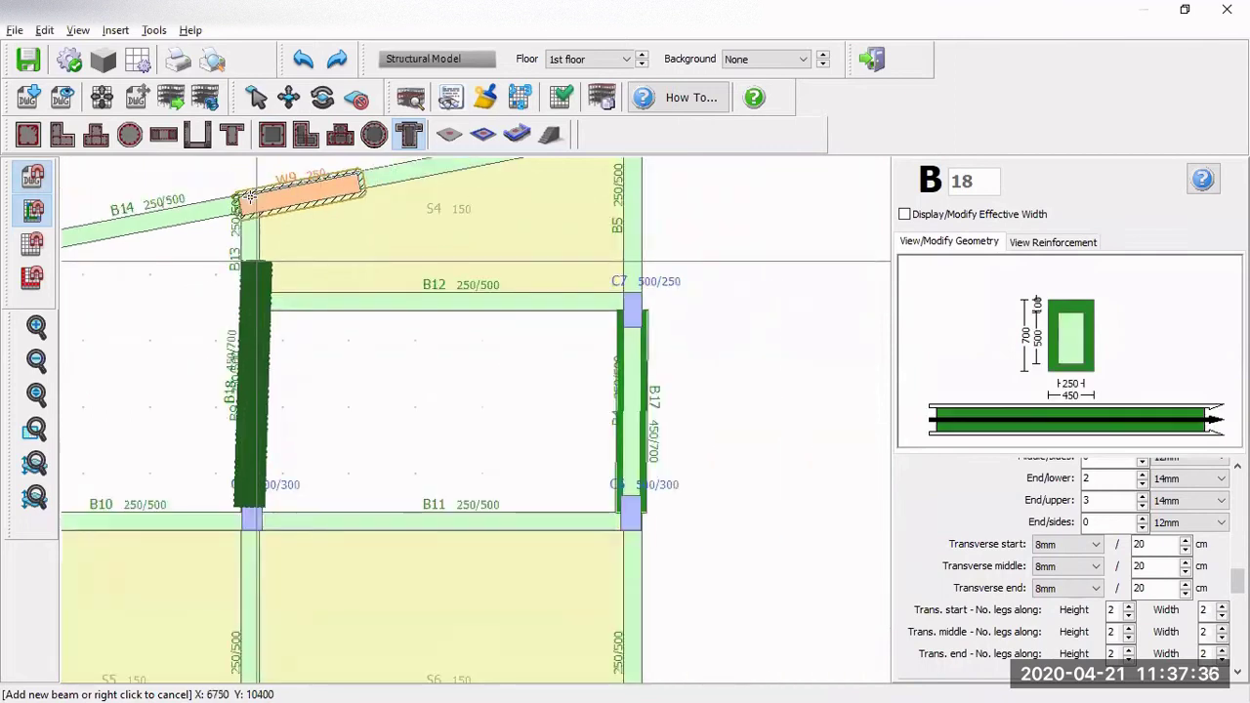
{"action": "scroll", "coordinate": [248, 201], "scroll_direction": "up", "scroll_amount": 2}
{"action": "scroll", "coordinate": [242, 255], "scroll_direction": "up", "scroll_amount": 1}
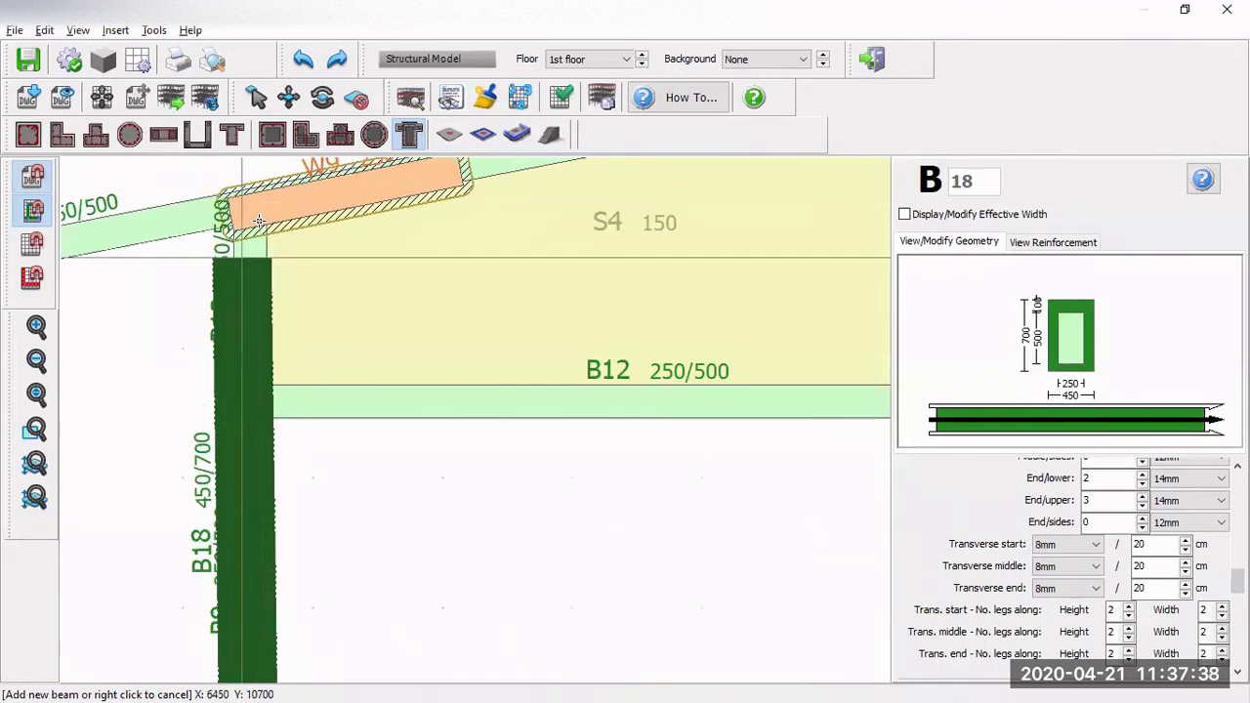
{"action": "left_click", "coordinate": [254, 213]}
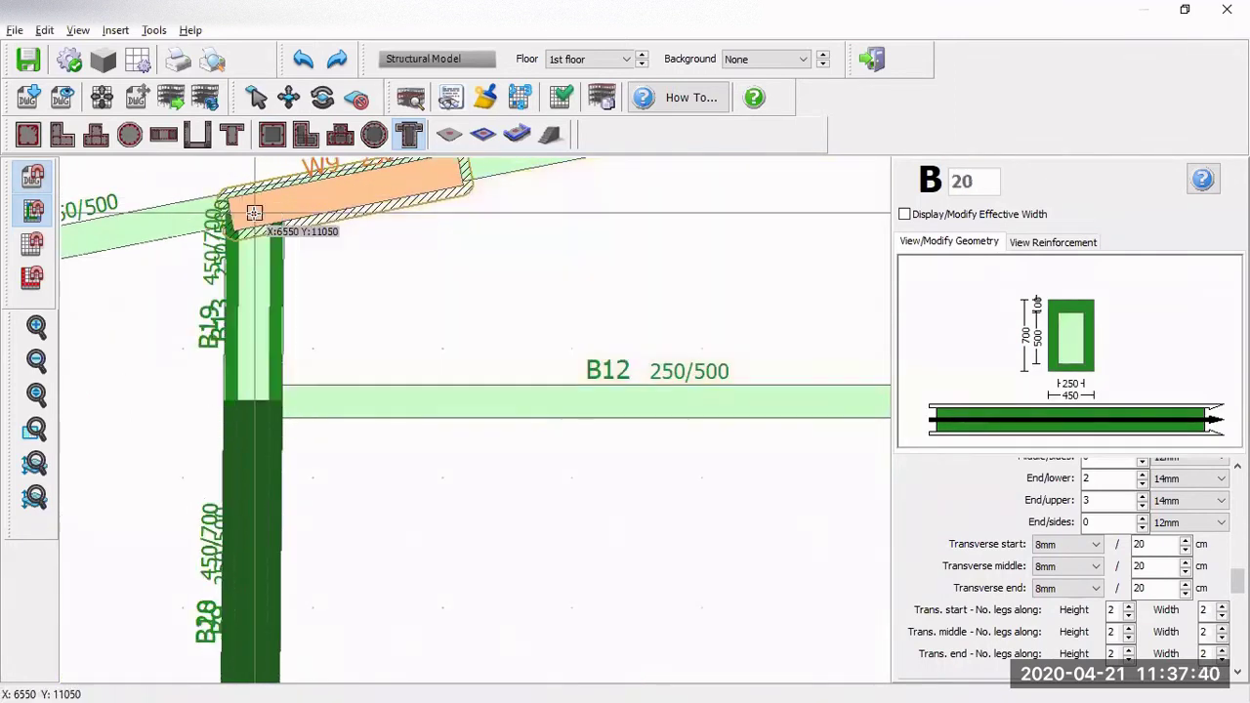
Step: Using slab S6's properties, add 150 mm high slabs in the bay between beams B11 and B12 and the bay between B12 and B15
{"action": "scroll", "coordinate": [336, 293], "scroll_direction": "down", "scroll_amount": 1}
{"action": "scroll", "coordinate": [336, 293], "scroll_direction": "down", "scroll_amount": 1}
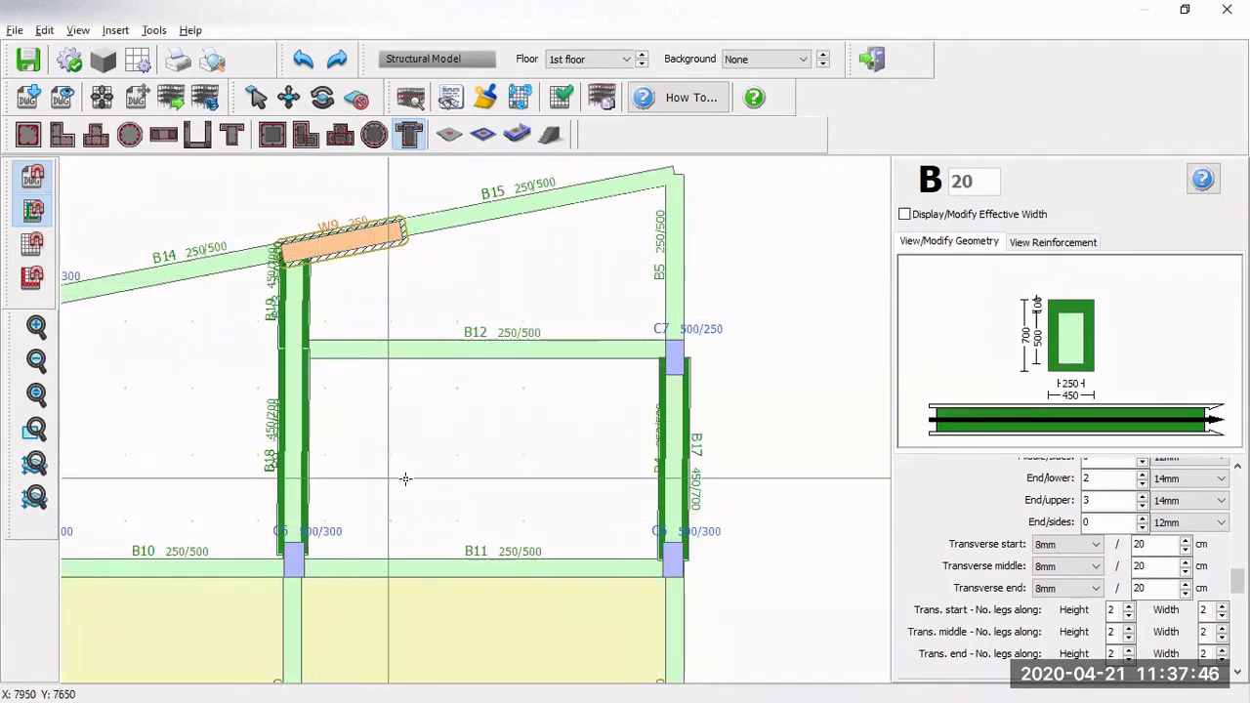
{"action": "scroll", "coordinate": [402, 478], "scroll_direction": "down", "scroll_amount": 1}
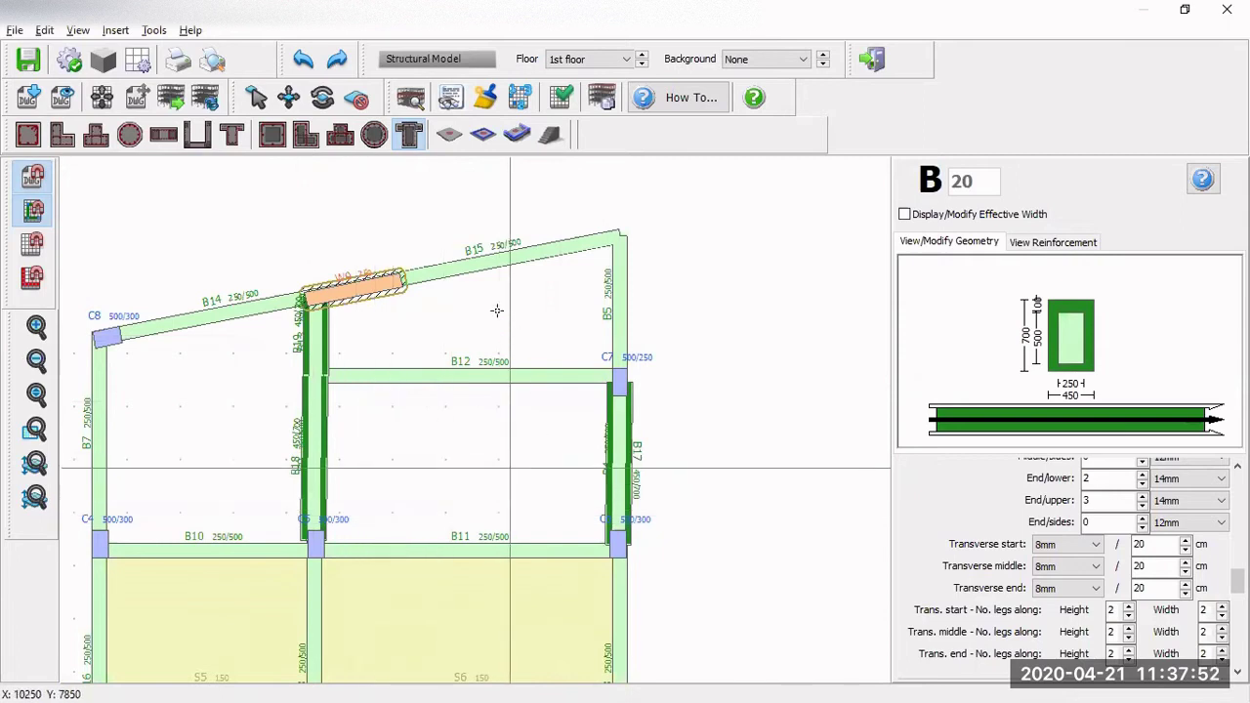
{"action": "left_click", "coordinate": [257, 101]}
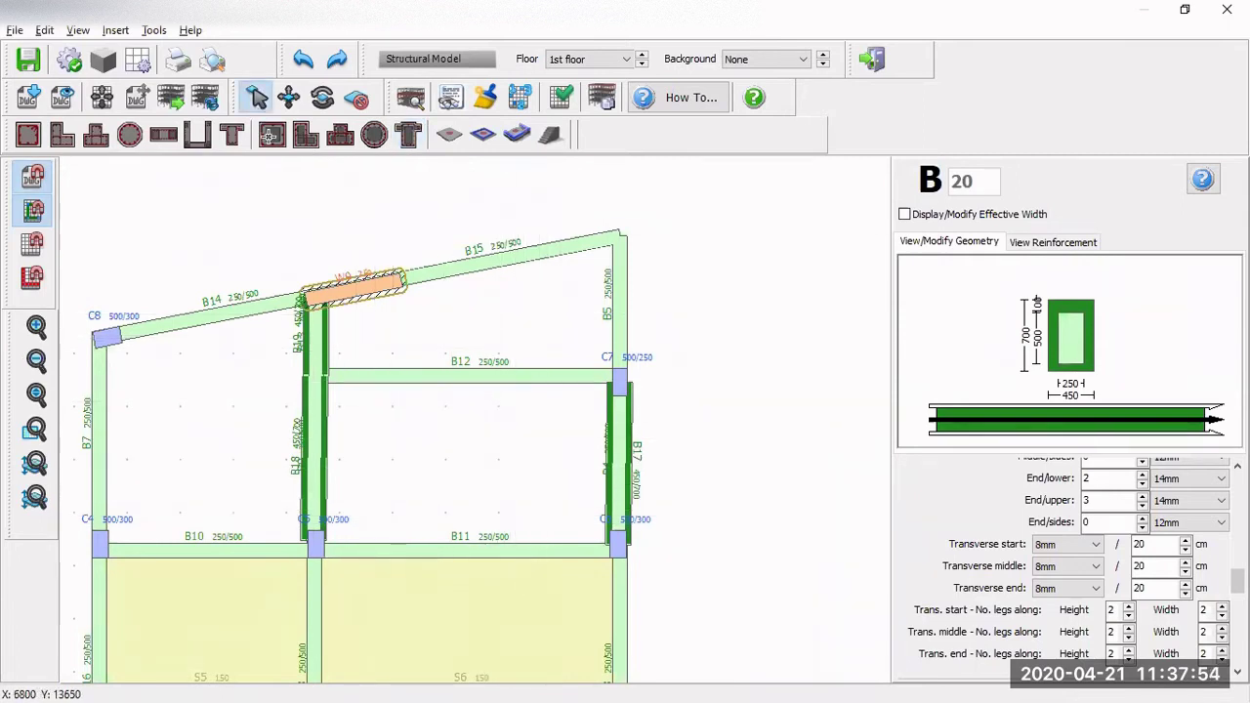
{"action": "left_click", "coordinate": [455, 633]}
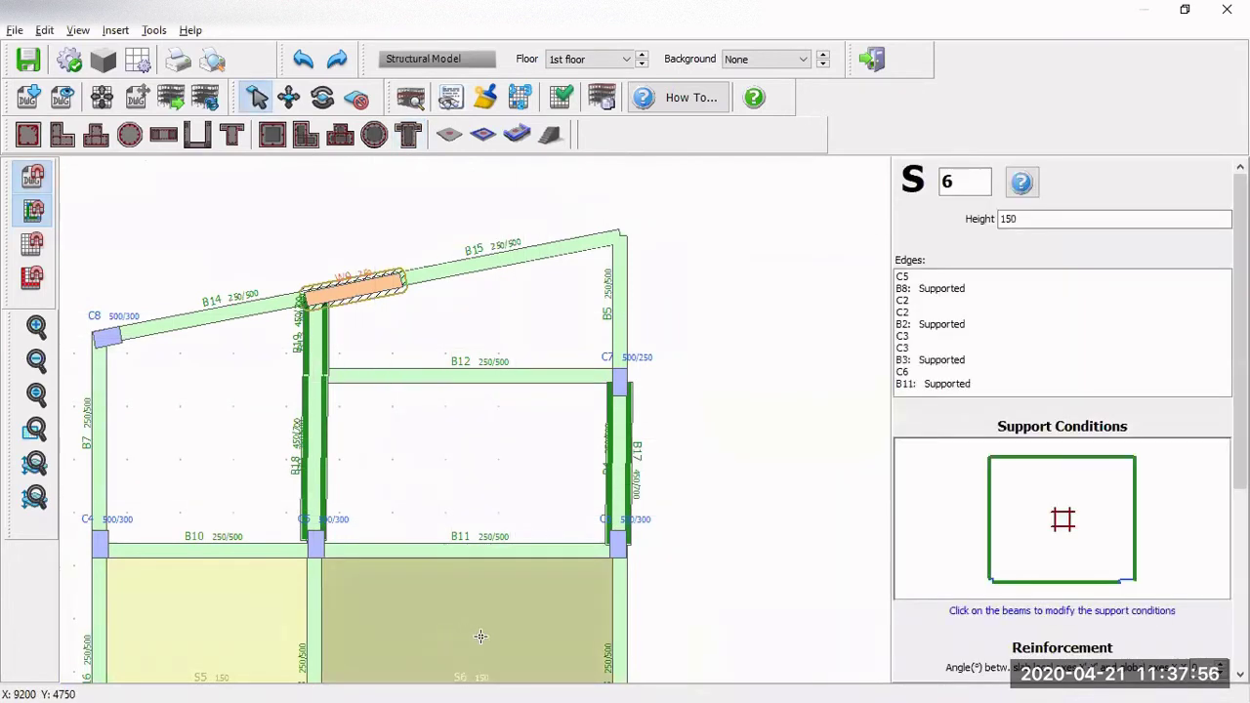
{"action": "left_click", "coordinate": [450, 134]}
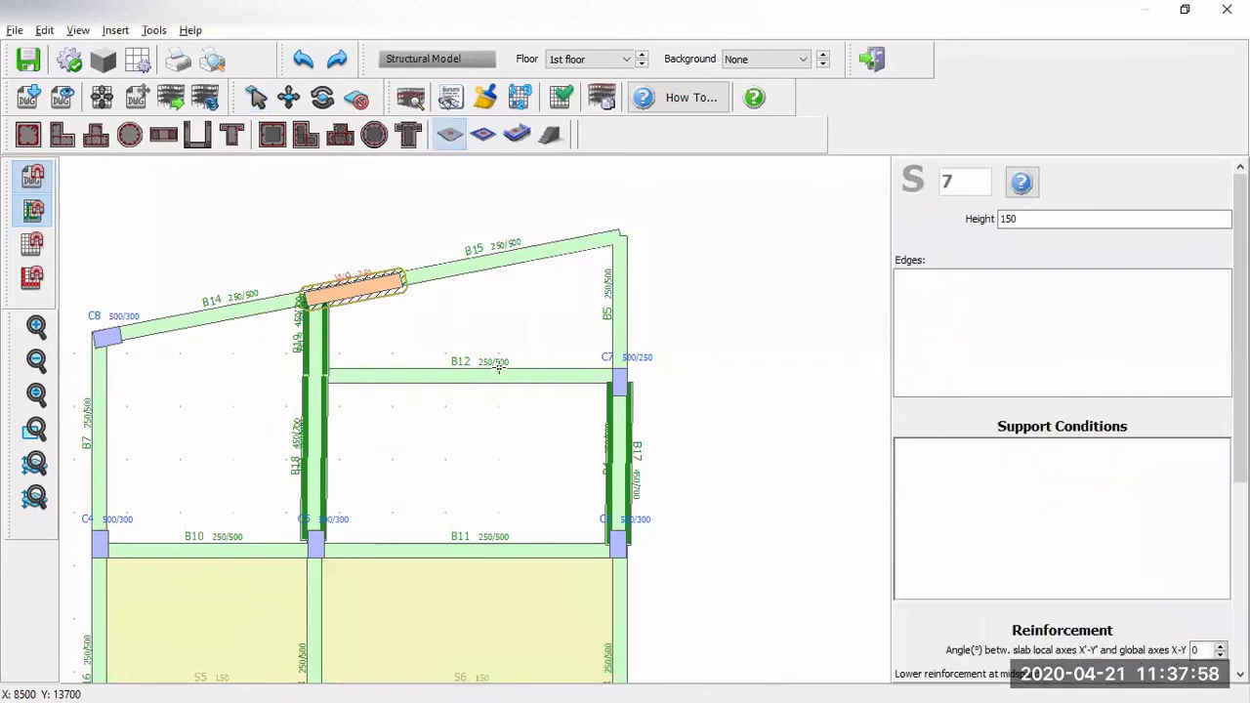
{"action": "left_click", "coordinate": [547, 454]}
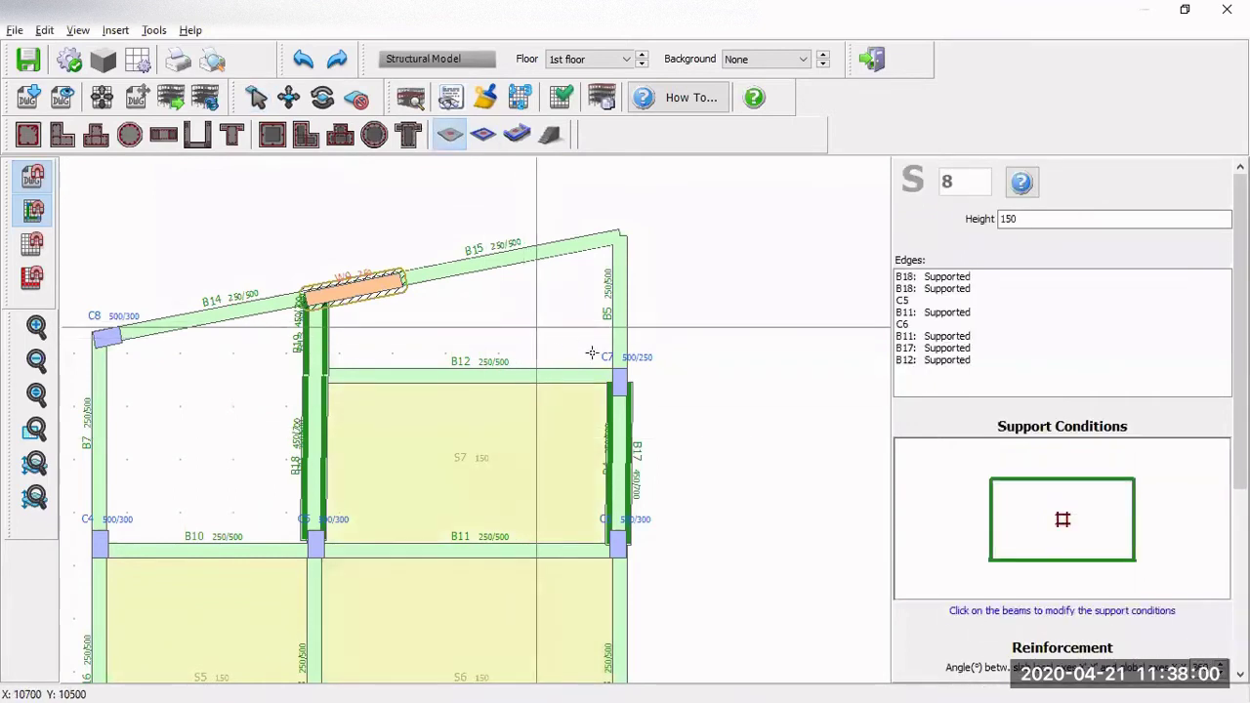
{"action": "left_click", "coordinate": [581, 352]}
{"action": "scroll", "coordinate": [581, 352], "scroll_direction": "down", "scroll_amount": 5}
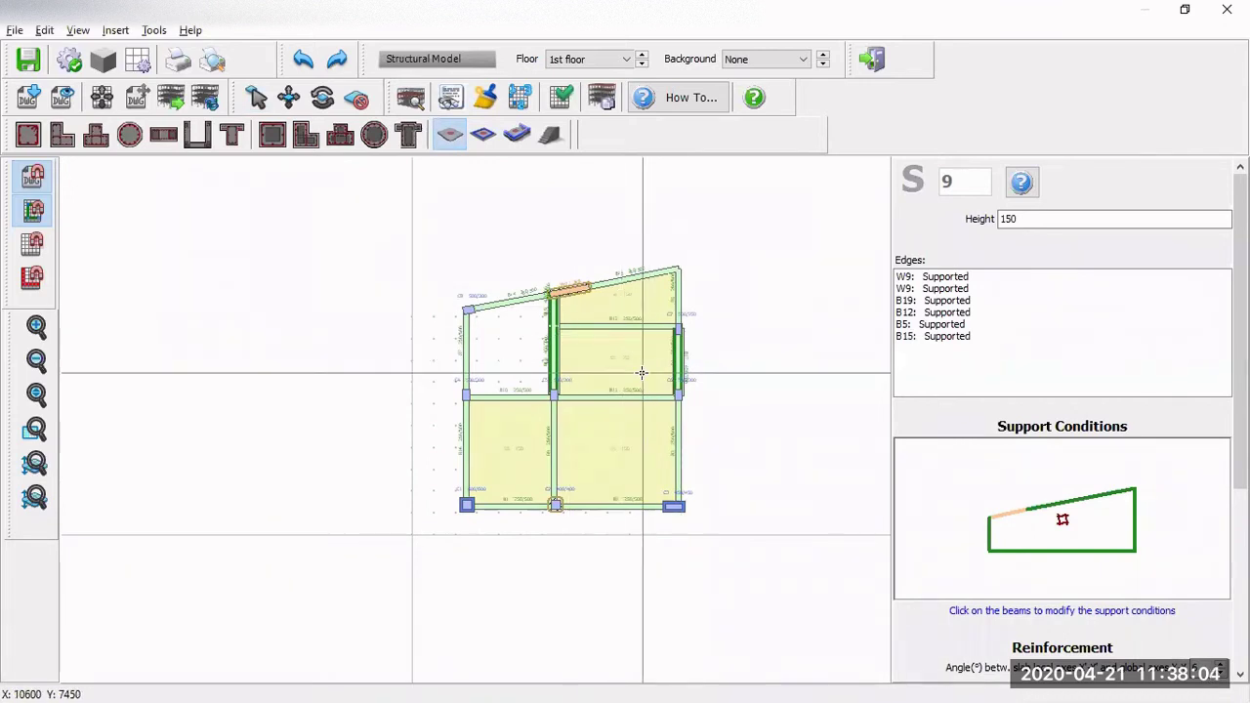
Step: Exit the building modeller, saving the changes to Tutorial 1, and inspect the strengthened building in 3D
{"action": "scroll", "coordinate": [641, 372], "scroll_direction": "up", "scroll_amount": 1}
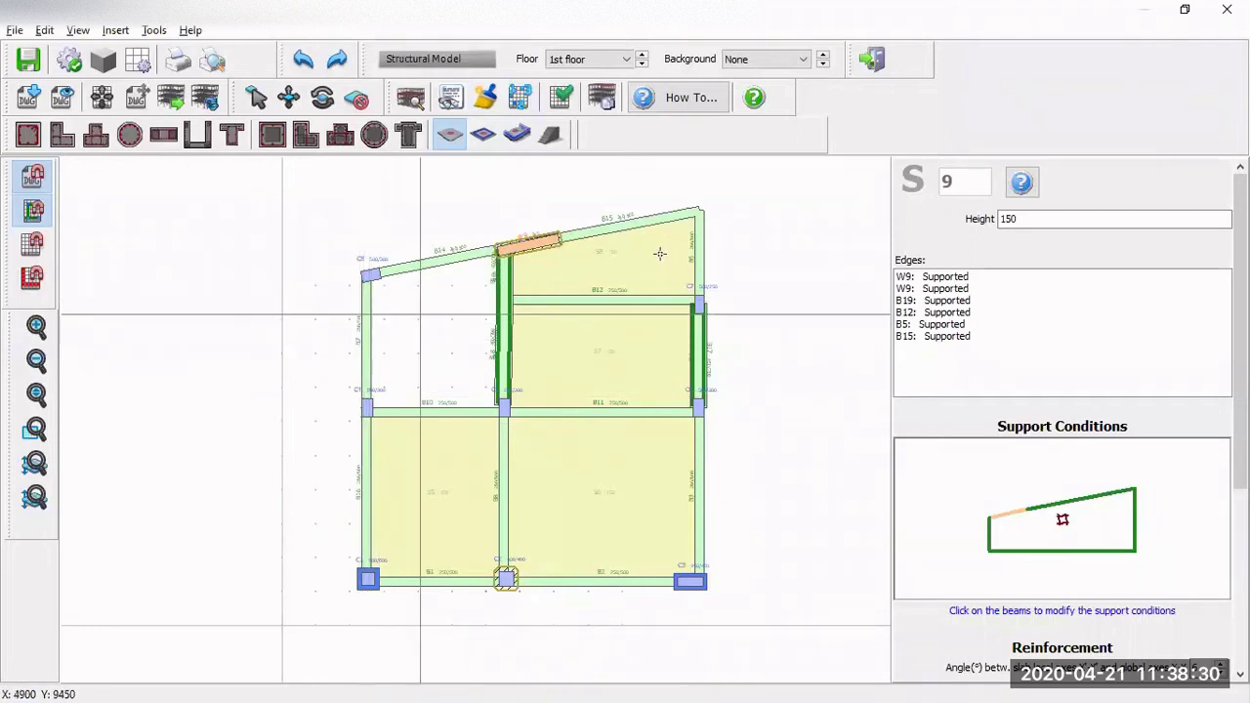
{"action": "left_click", "coordinate": [874, 64]}
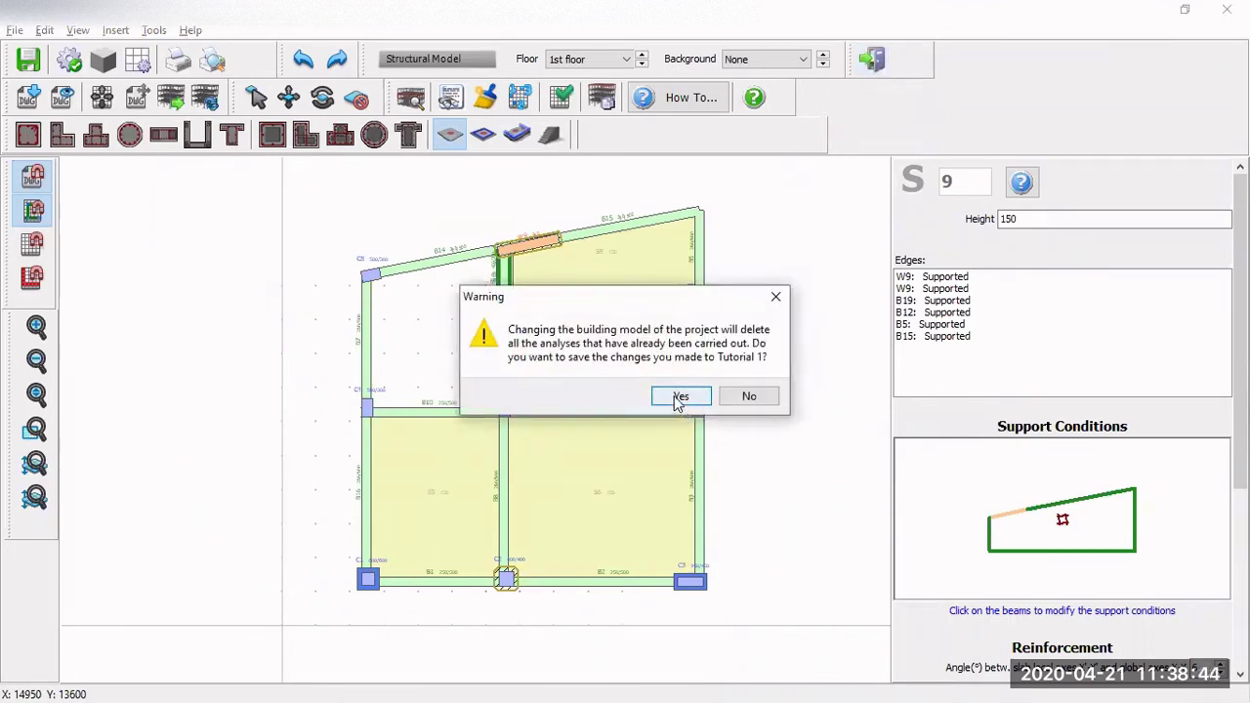
{"action": "left_click", "coordinate": [681, 398]}
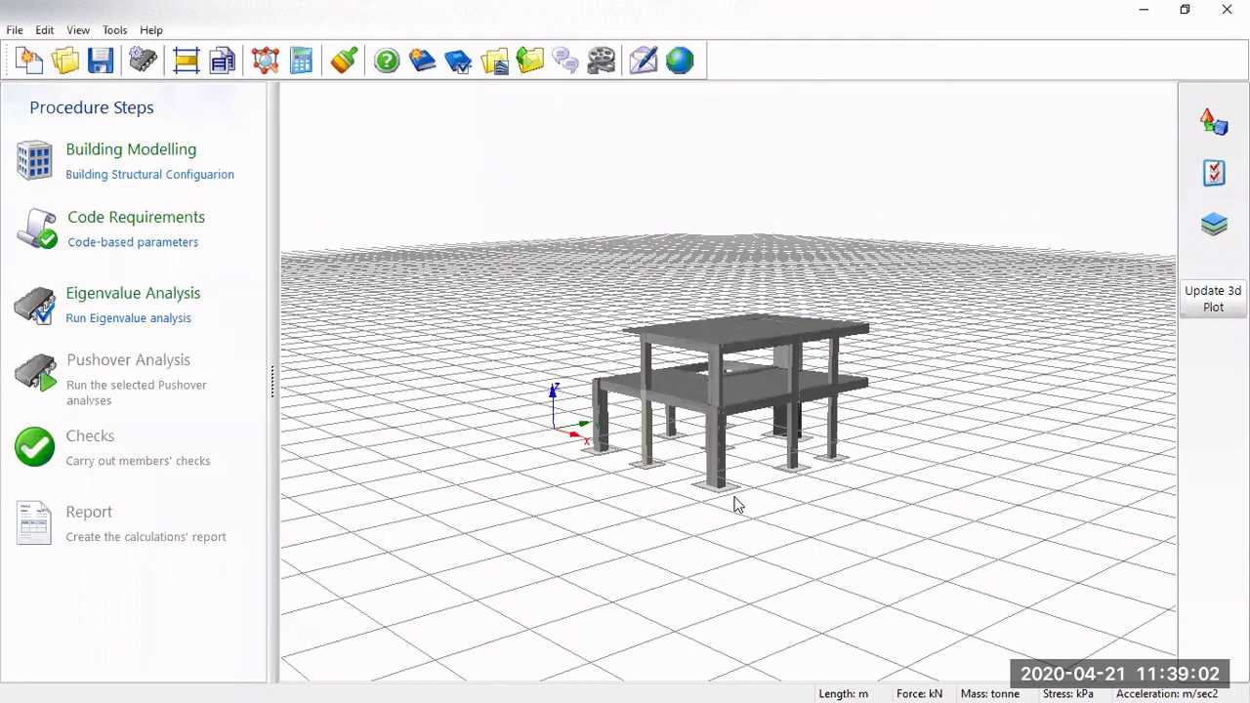
{"action": "scroll", "coordinate": [728, 498], "scroll_direction": "up", "scroll_amount": 5}
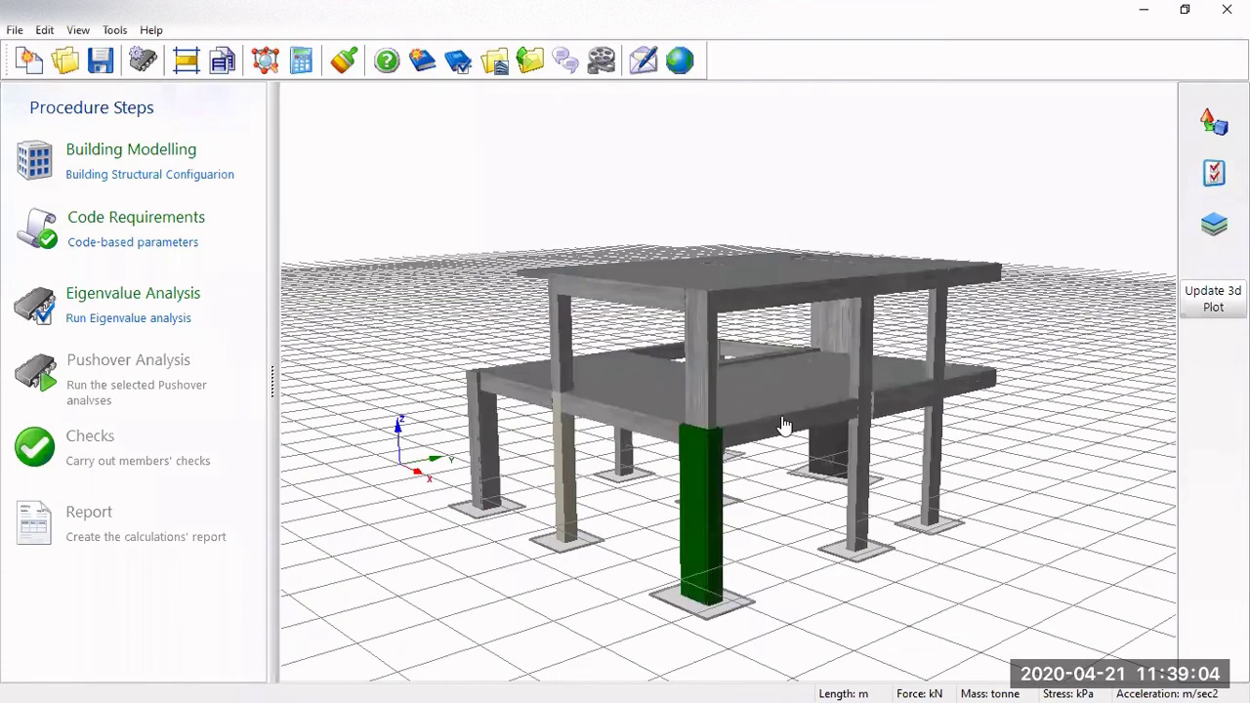
Step: Examine the jacketed columns, the wrapped column, the ground-storey wall and the first-floor beams from several sides in 3D
{"action": "left_click", "coordinate": [722, 483]}
{"action": "left_click_drag", "start_coordinate": [723, 484], "coordinate": [955, 371]}
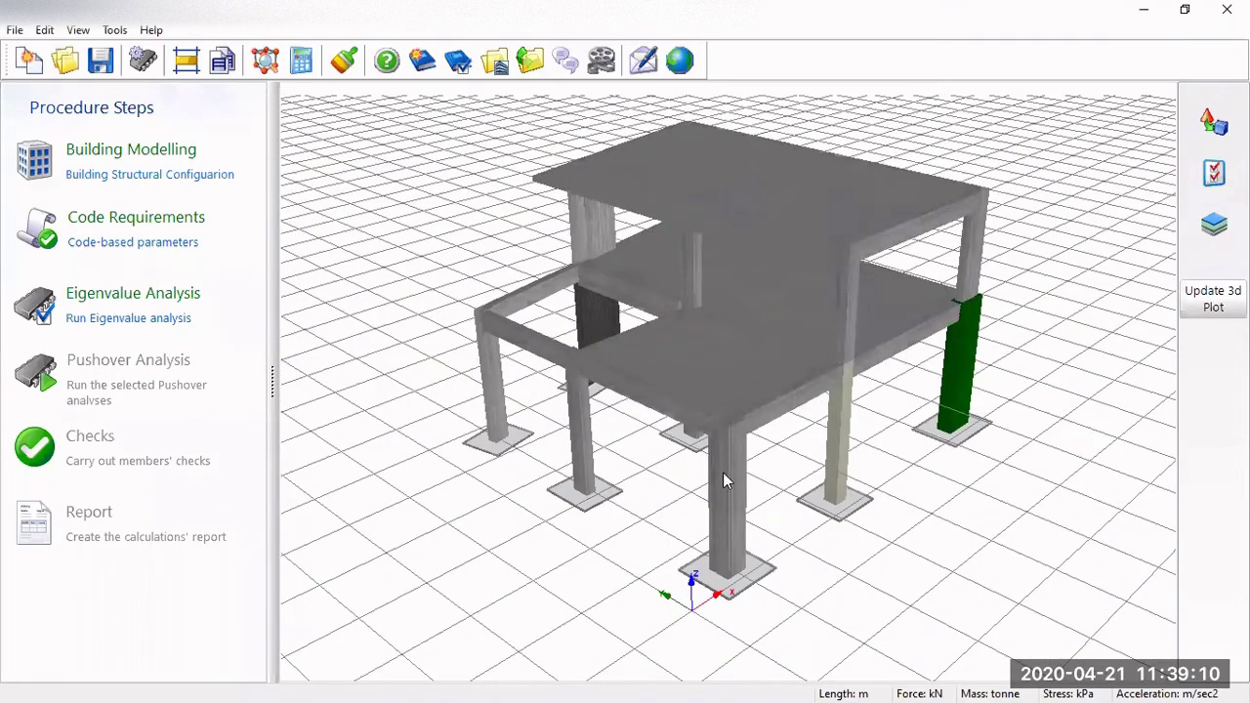
{"action": "left_click", "coordinate": [723, 474]}
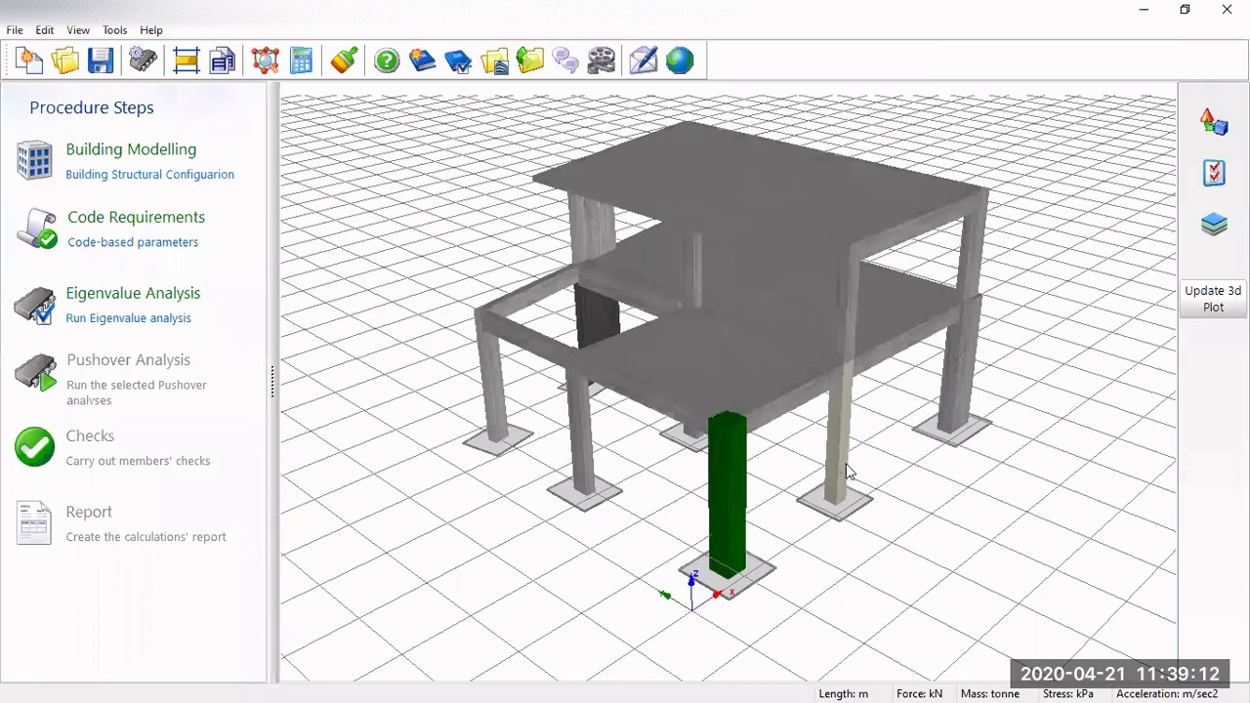
{"action": "left_click_drag", "start_coordinate": [822, 479], "coordinate": [701, 476]}
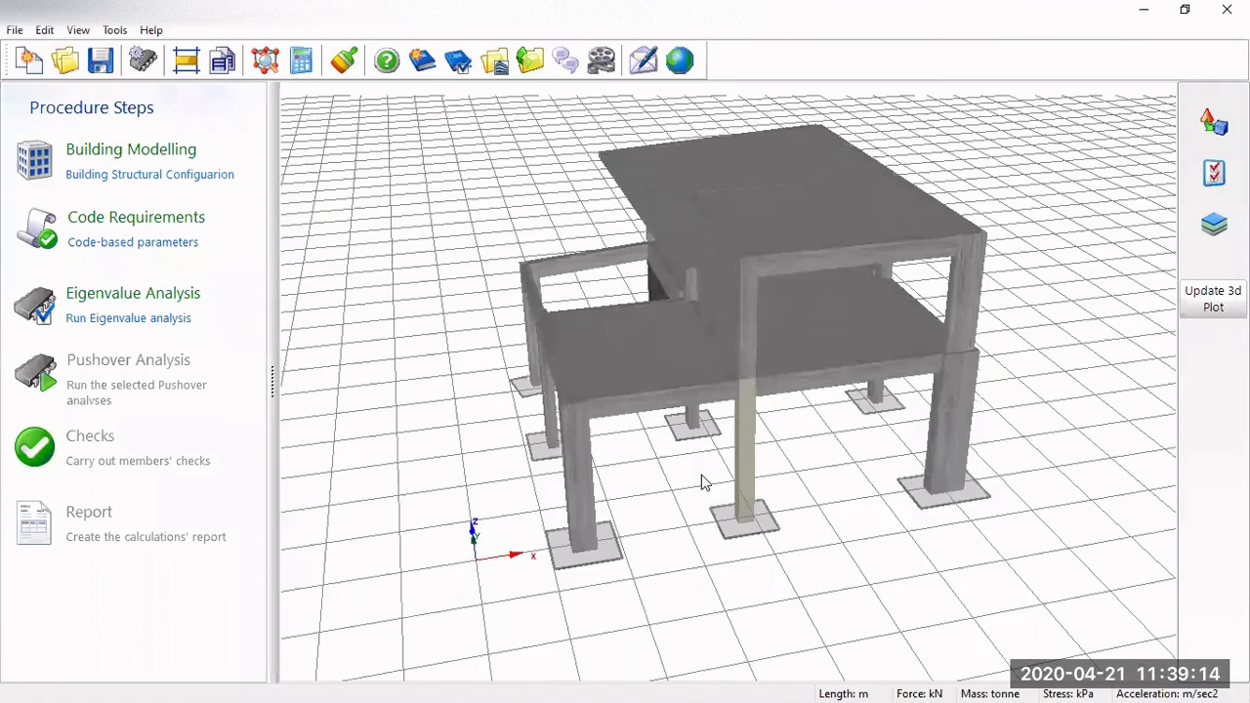
{"action": "scroll", "coordinate": [701, 481], "scroll_direction": "up", "scroll_amount": 6}
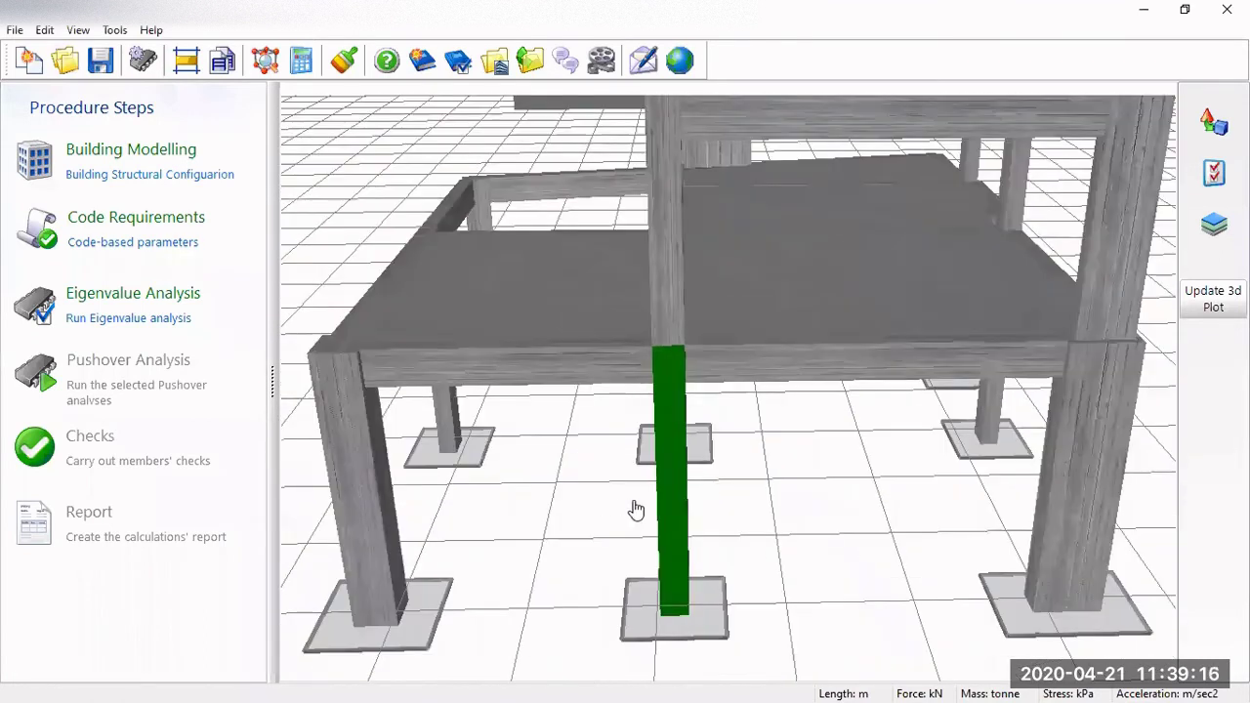
{"action": "left_click_drag", "start_coordinate": [703, 514], "coordinate": [870, 447]}
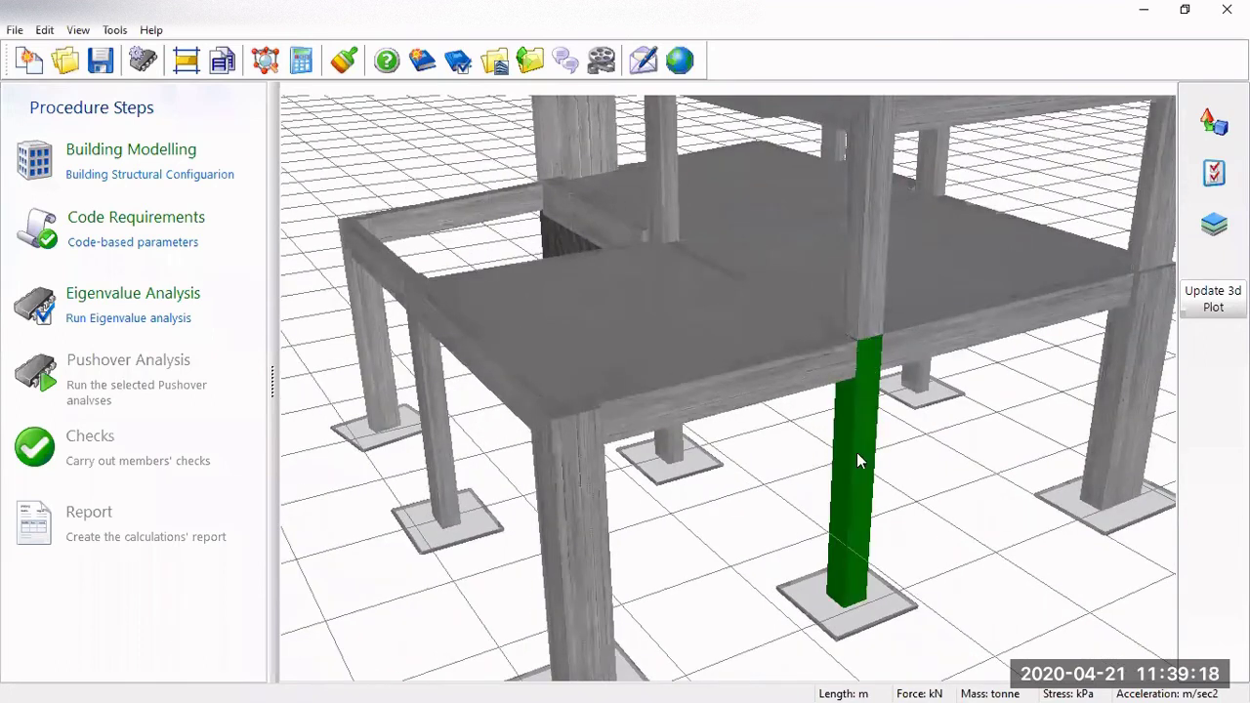
{"action": "left_click", "coordinate": [835, 559]}
{"action": "left_click_drag", "start_coordinate": [835, 560], "coordinate": [438, 326]}
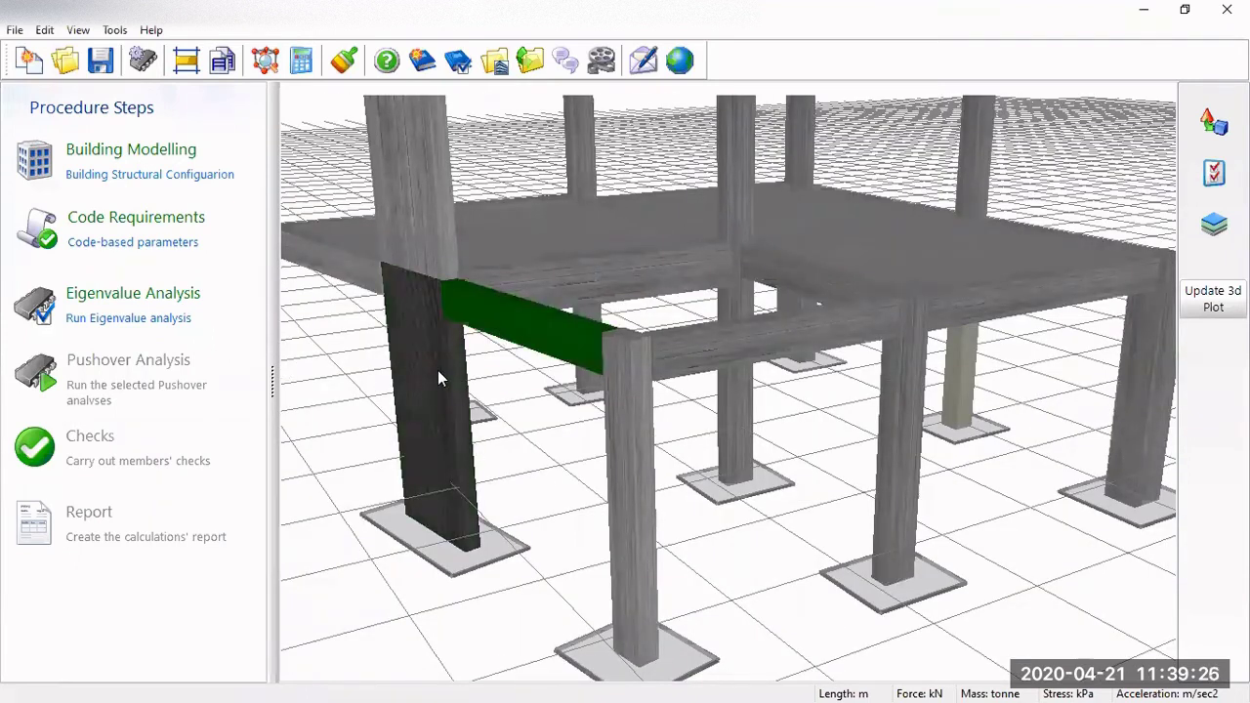
{"action": "left_click_drag", "start_coordinate": [768, 521], "coordinate": [669, 533]}
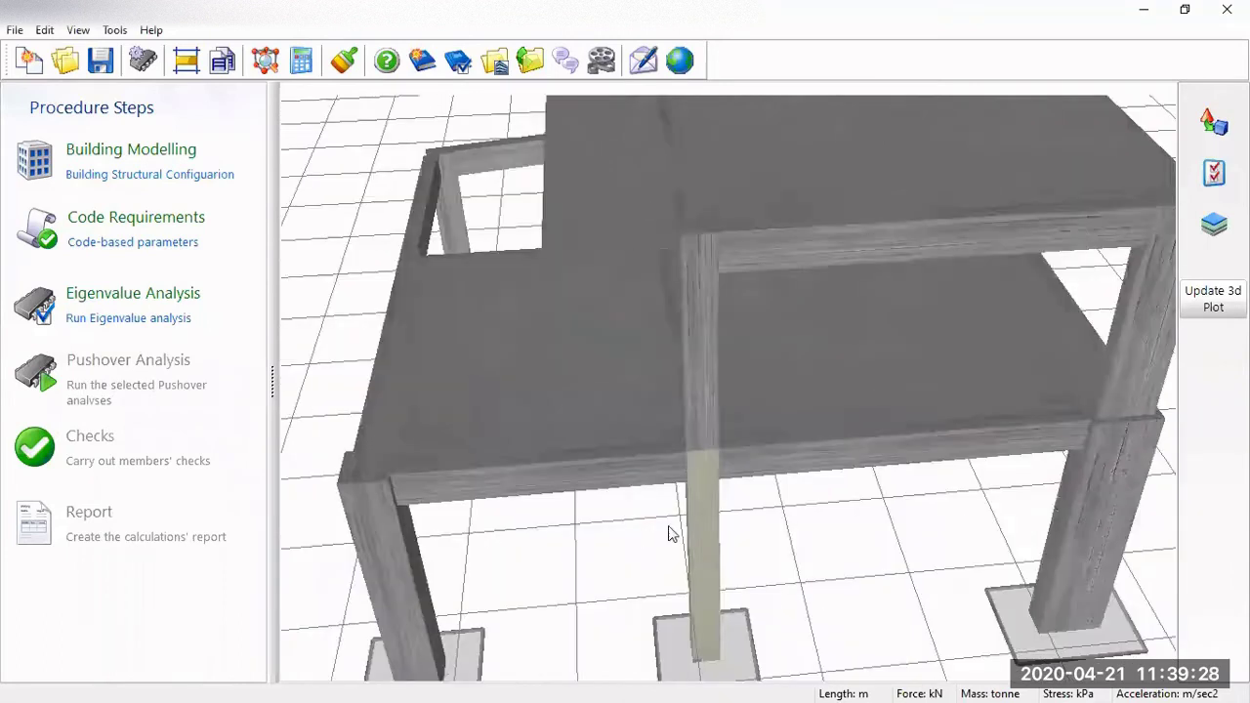
{"action": "scroll", "coordinate": [712, 494], "scroll_direction": "down", "scroll_amount": 3}
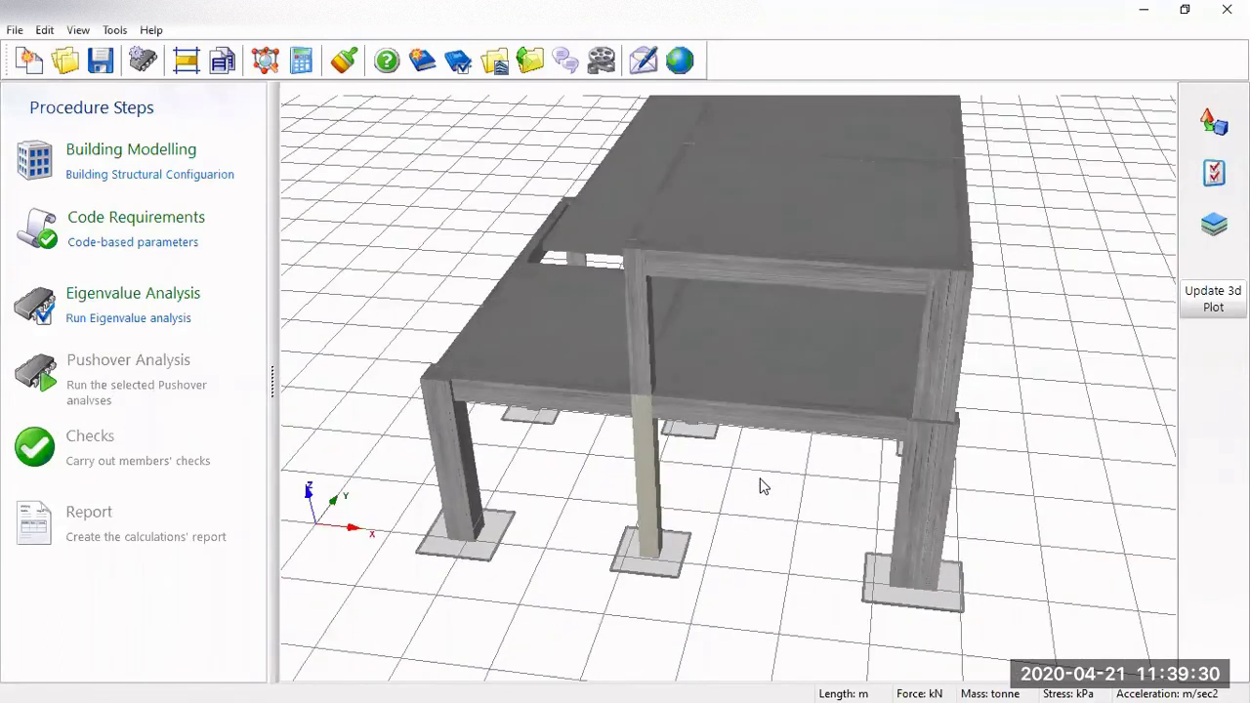
{"action": "scroll", "coordinate": [767, 524], "scroll_direction": "down", "scroll_amount": 2}
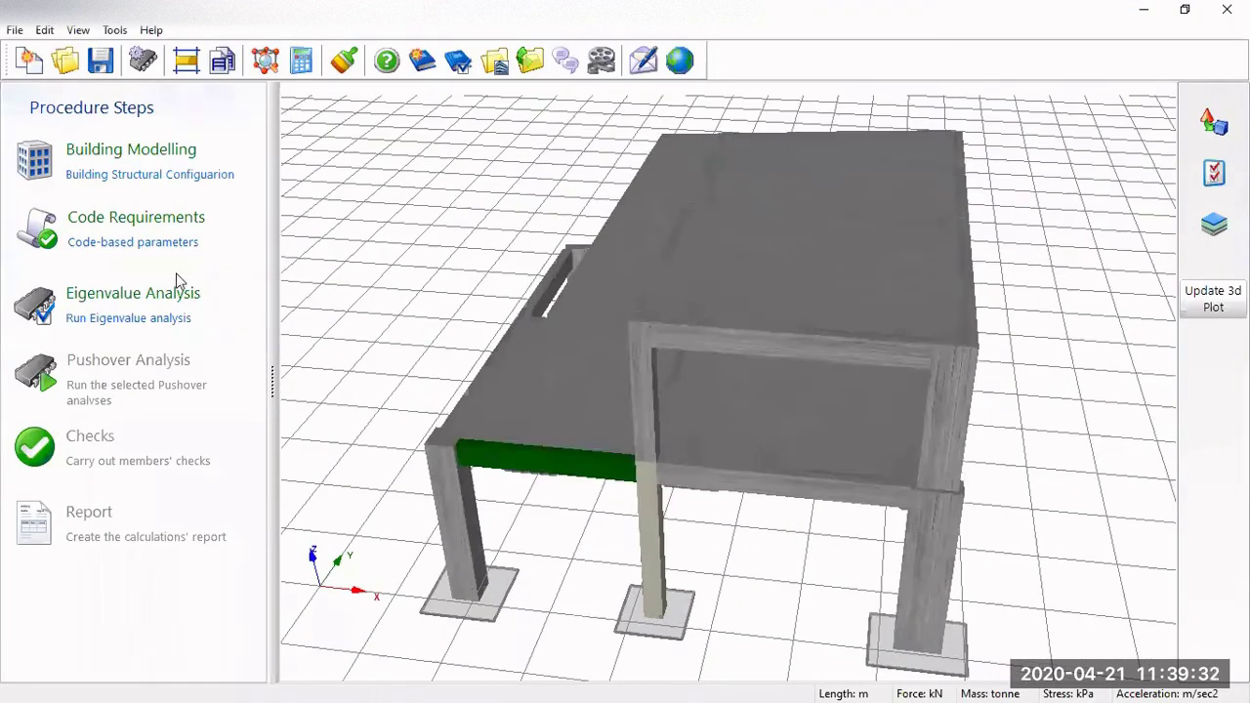
Step: In the code requirements' analysis type, deselect the X-direction uniaxial modal pushover analyses with eccentricity, No.17 to No.20
{"action": "left_click", "coordinate": [117, 221]}
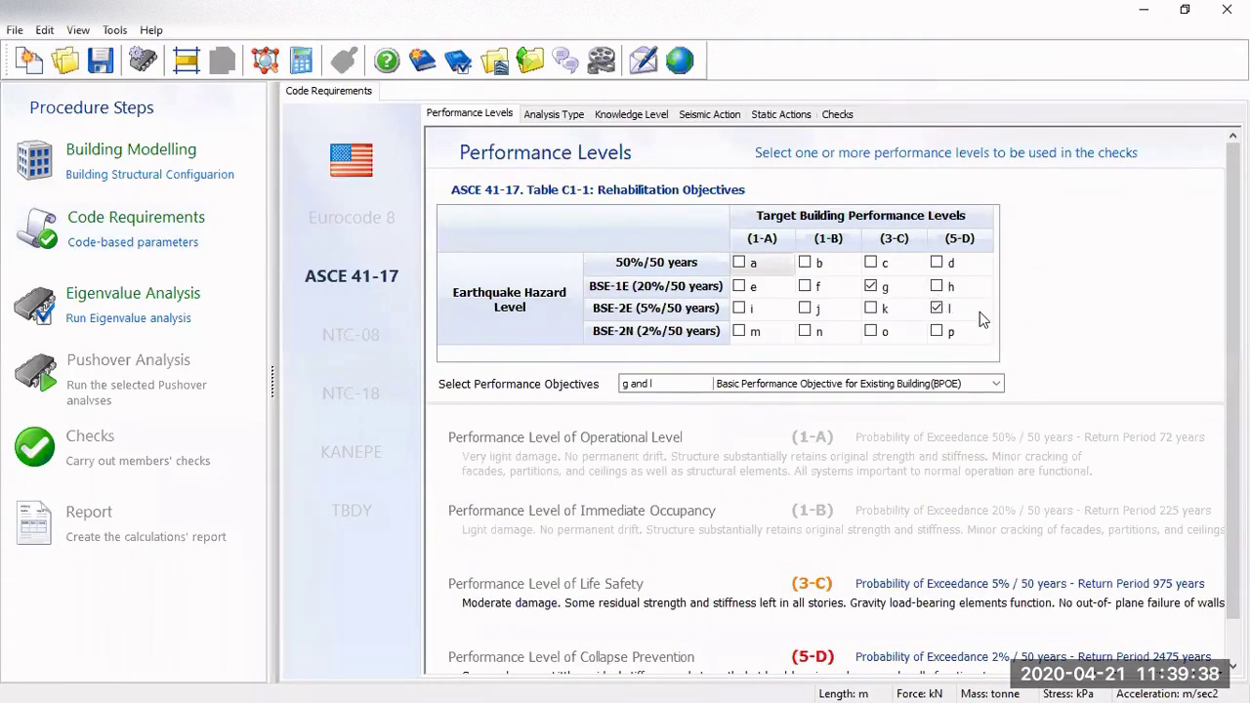
{"action": "left_click", "coordinate": [571, 115]}
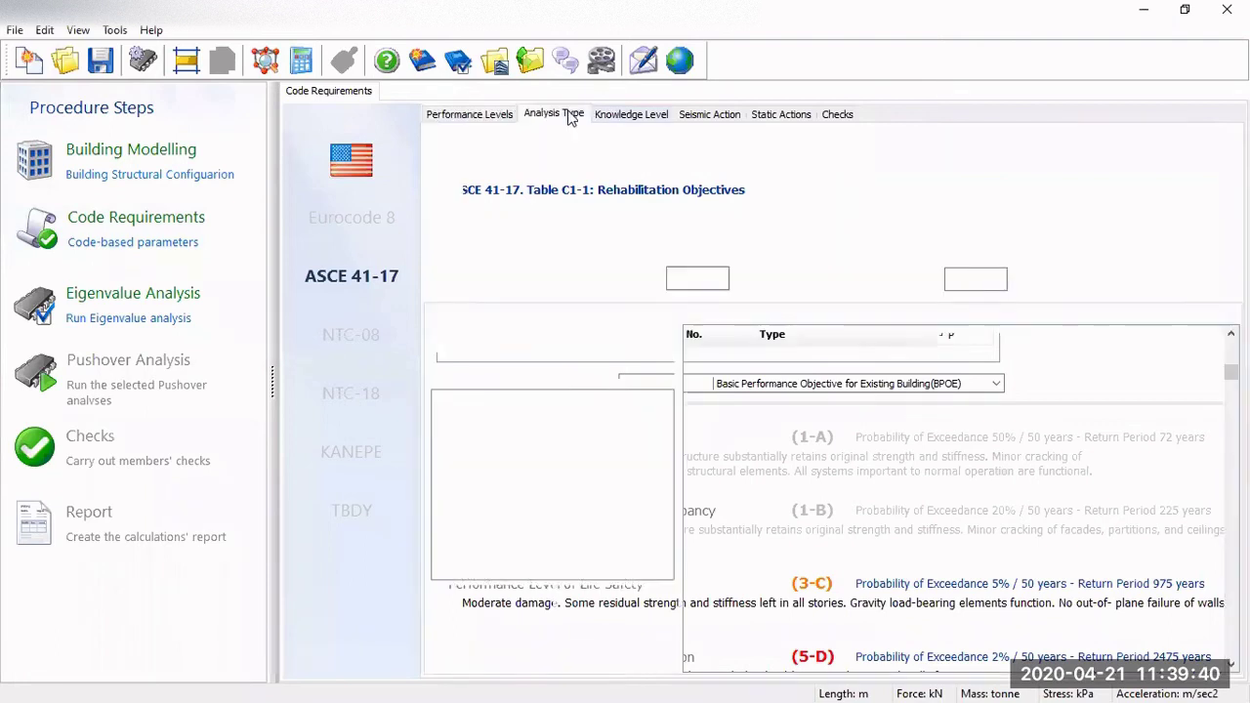
{"action": "scroll", "coordinate": [1203, 396], "scroll_direction": "down", "scroll_amount": 1}
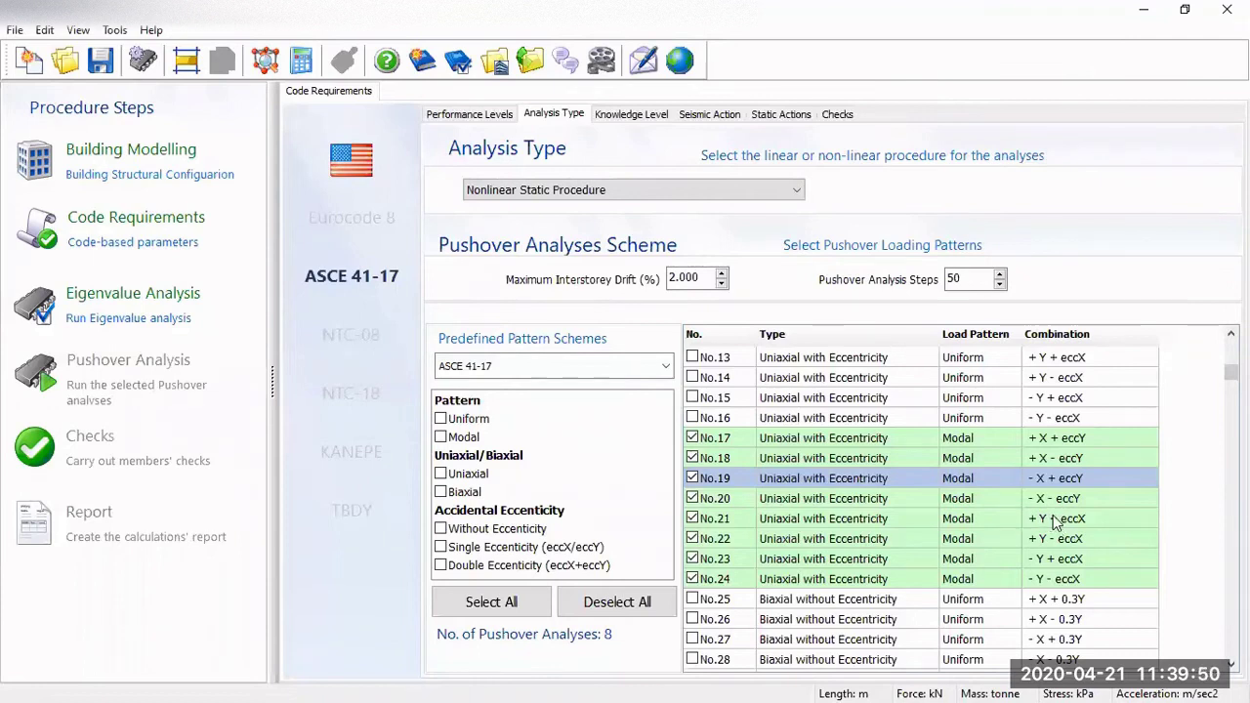
{"action": "left_click", "coordinate": [692, 438]}
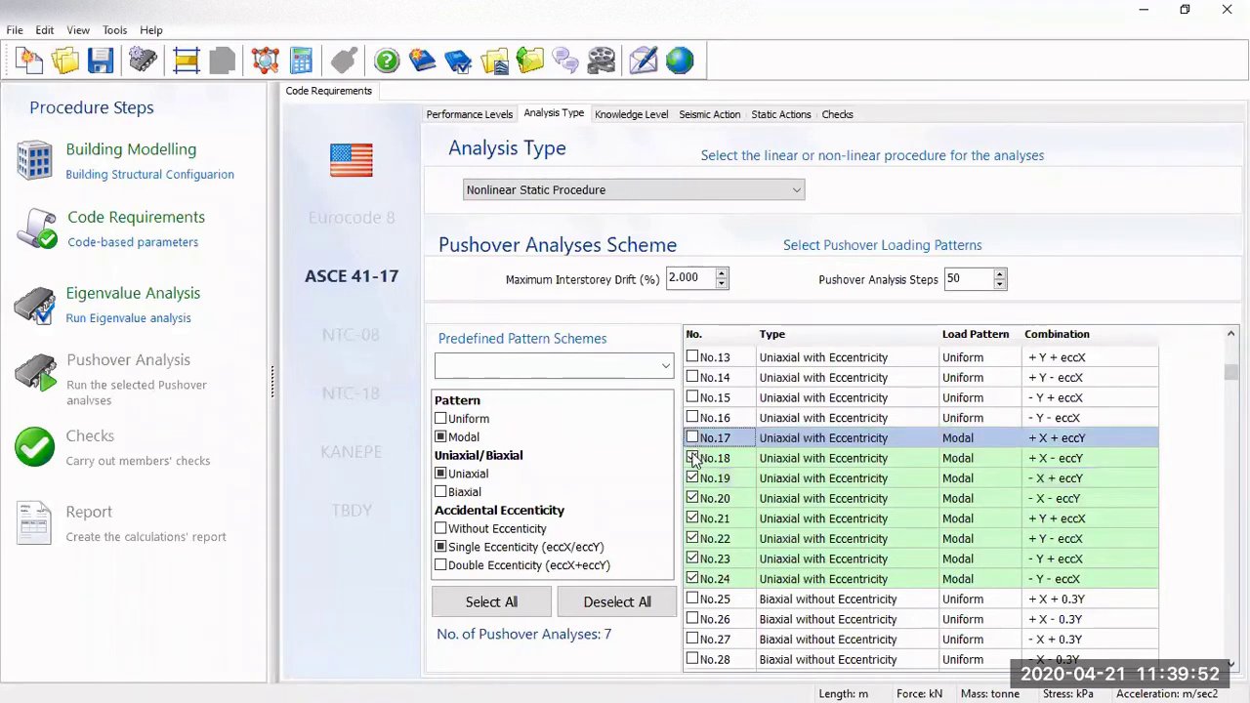
{"action": "left_click", "coordinate": [693, 458]}
{"action": "left_click", "coordinate": [692, 479]}
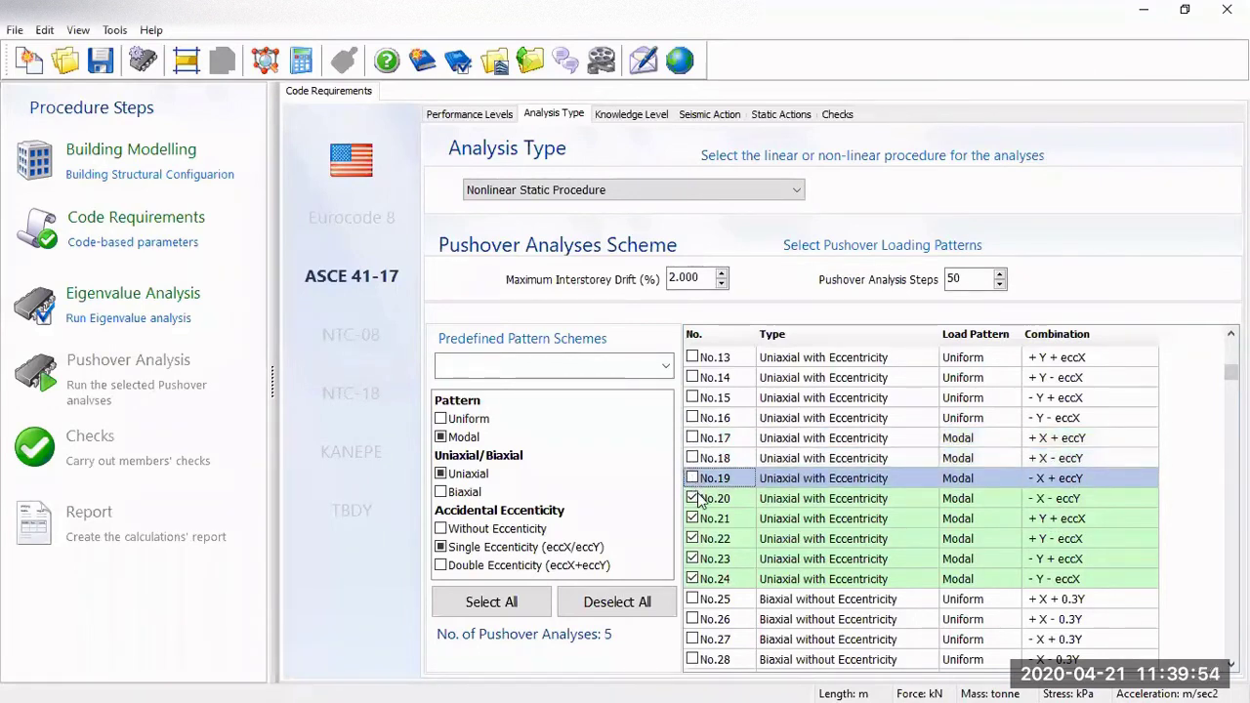
{"action": "left_click", "coordinate": [692, 498]}
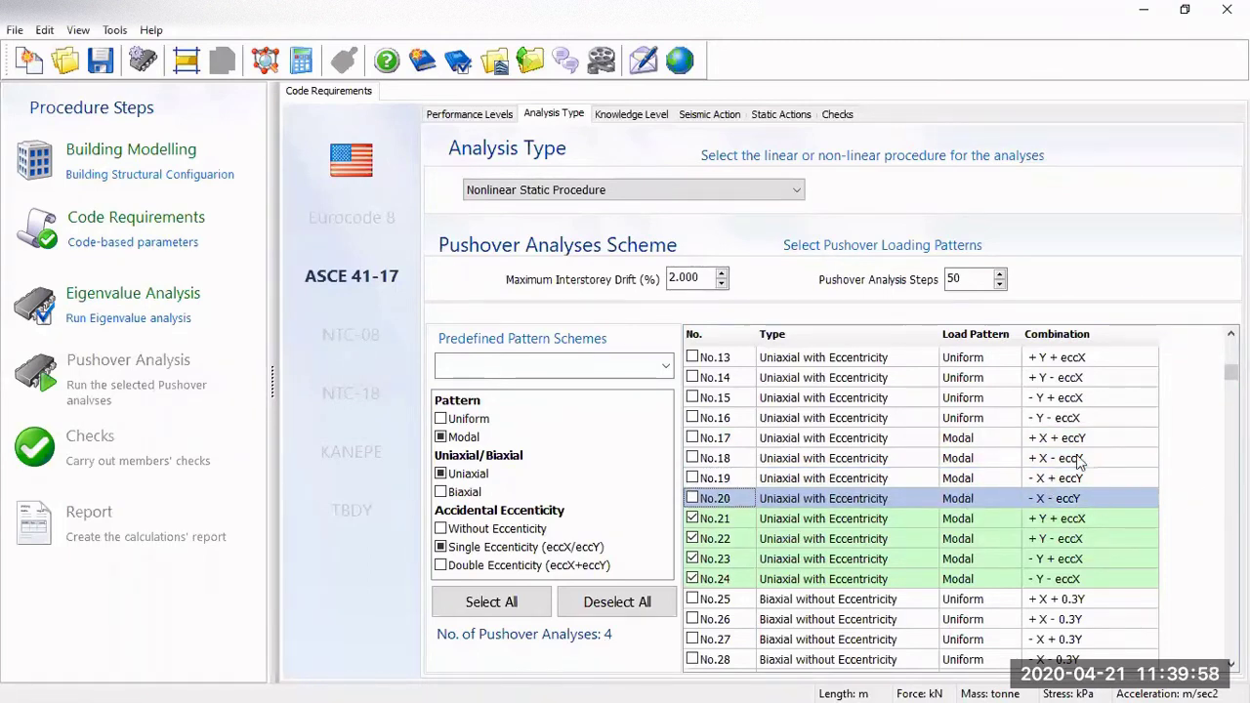
Step: Review the code requirements for knowledge level, seismic action, static load coefficients and the checks to carry out
{"action": "left_click", "coordinate": [631, 115]}
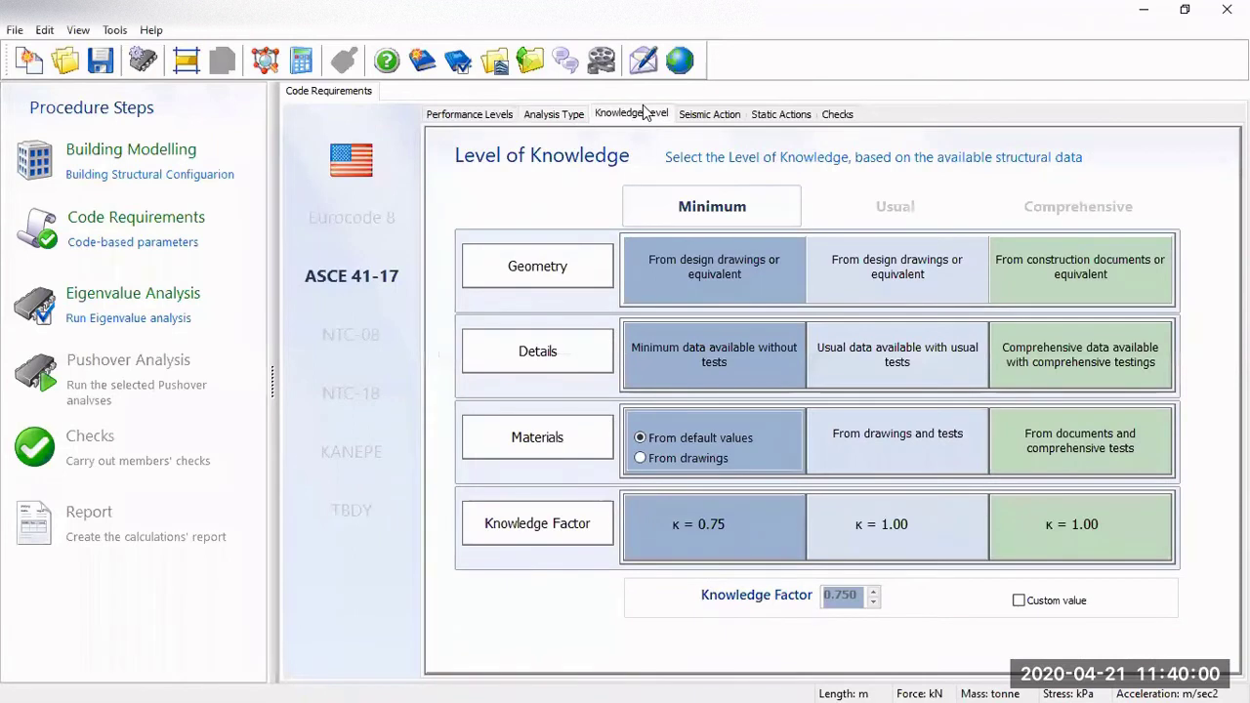
{"action": "left_click", "coordinate": [695, 114]}
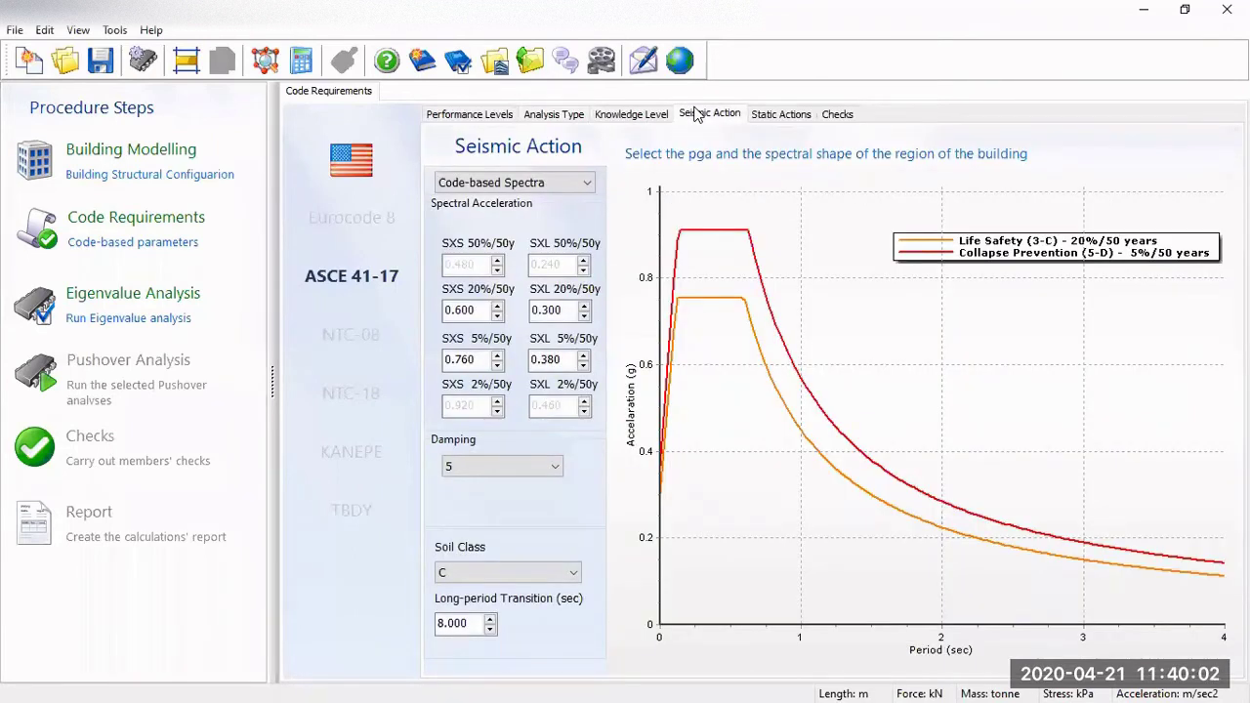
{"action": "left_click", "coordinate": [773, 115]}
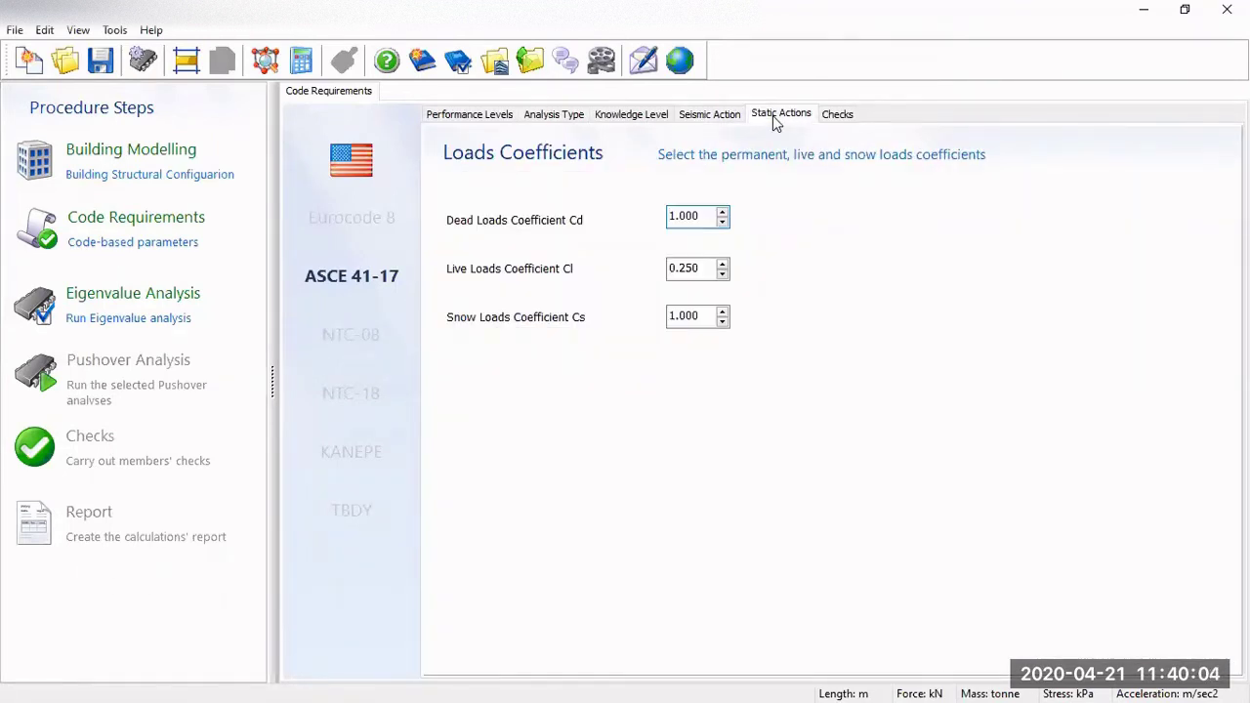
{"action": "left_click", "coordinate": [835, 115]}
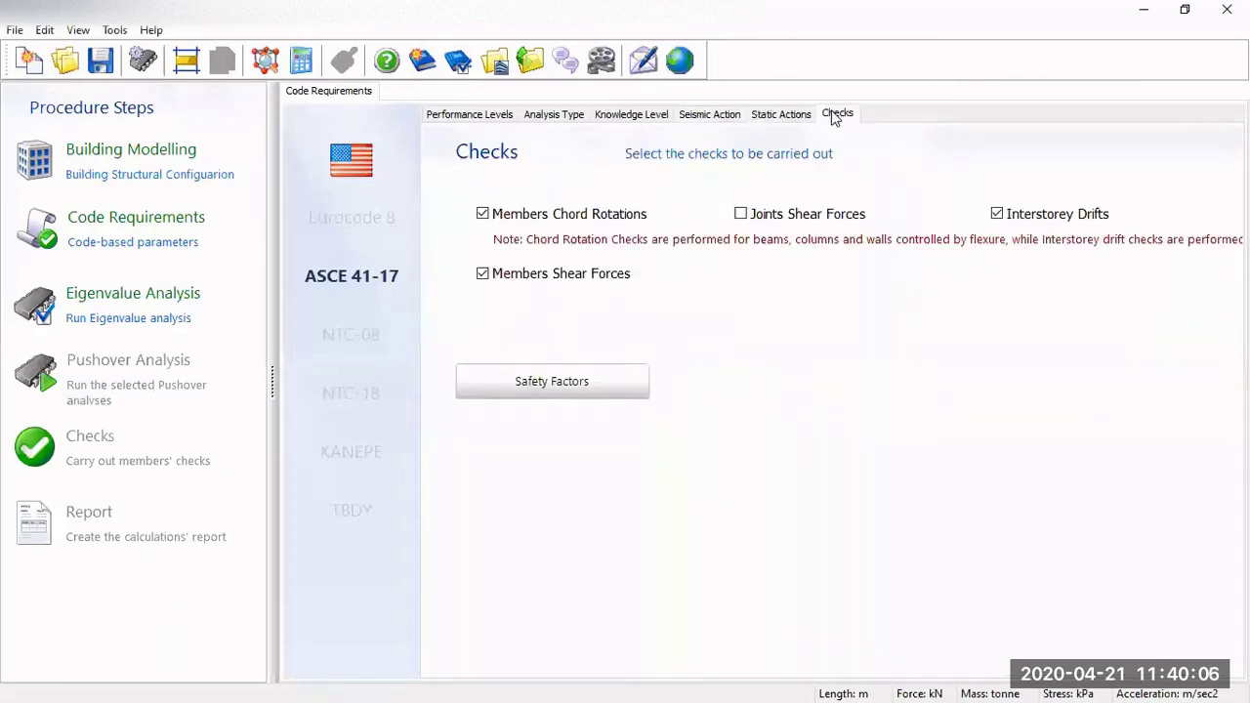
Step: Save the changes to Tutorial 1, run the eigenvalue analysis and show its results
{"action": "left_click", "coordinate": [135, 298]}
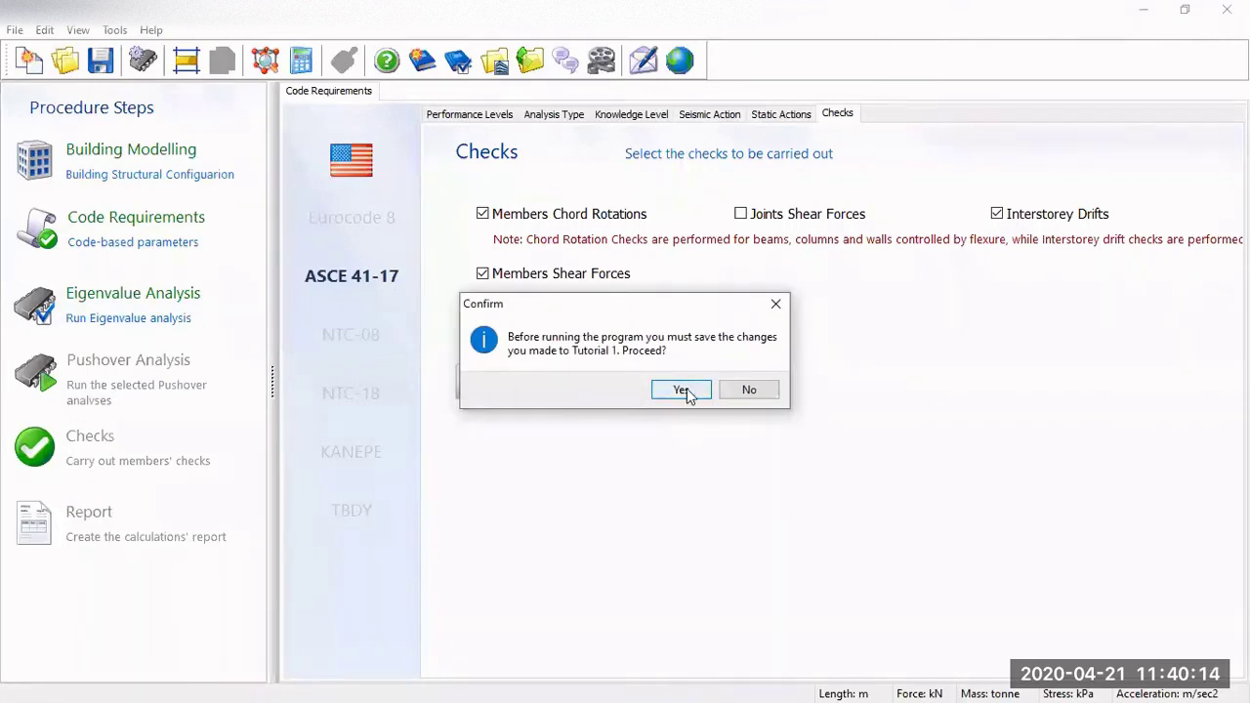
{"action": "left_click", "coordinate": [682, 390]}
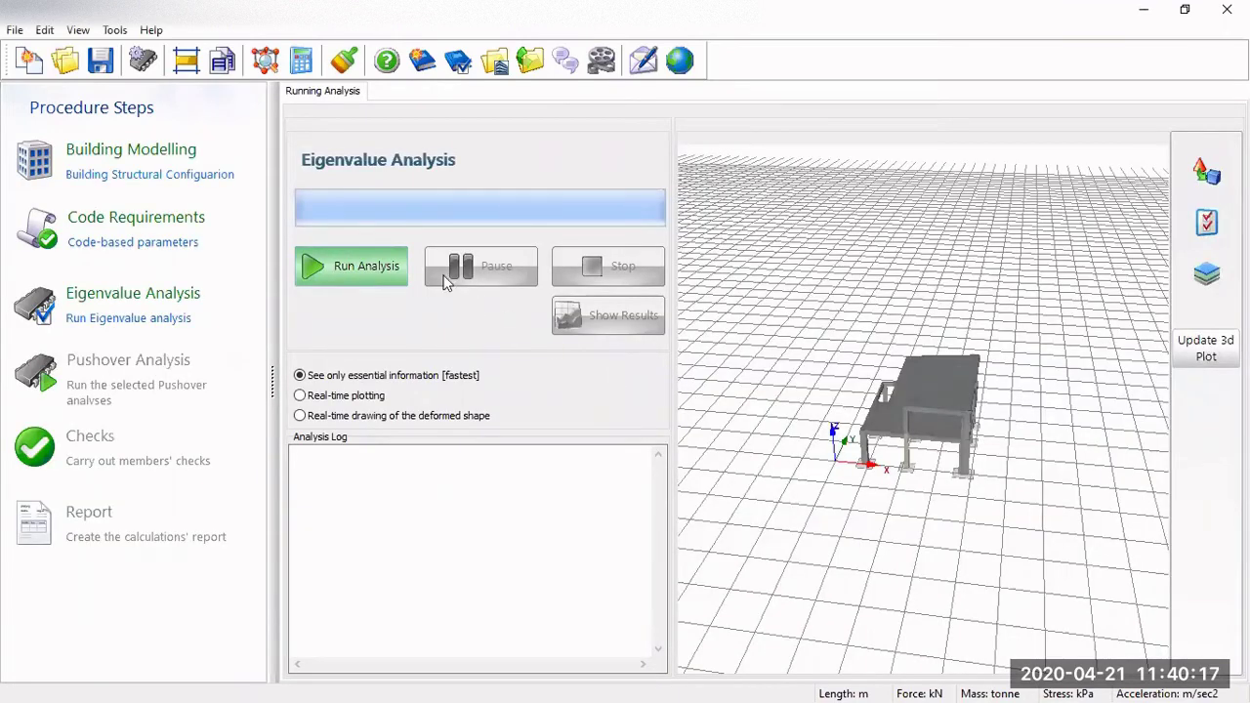
{"action": "left_click", "coordinate": [354, 272]}
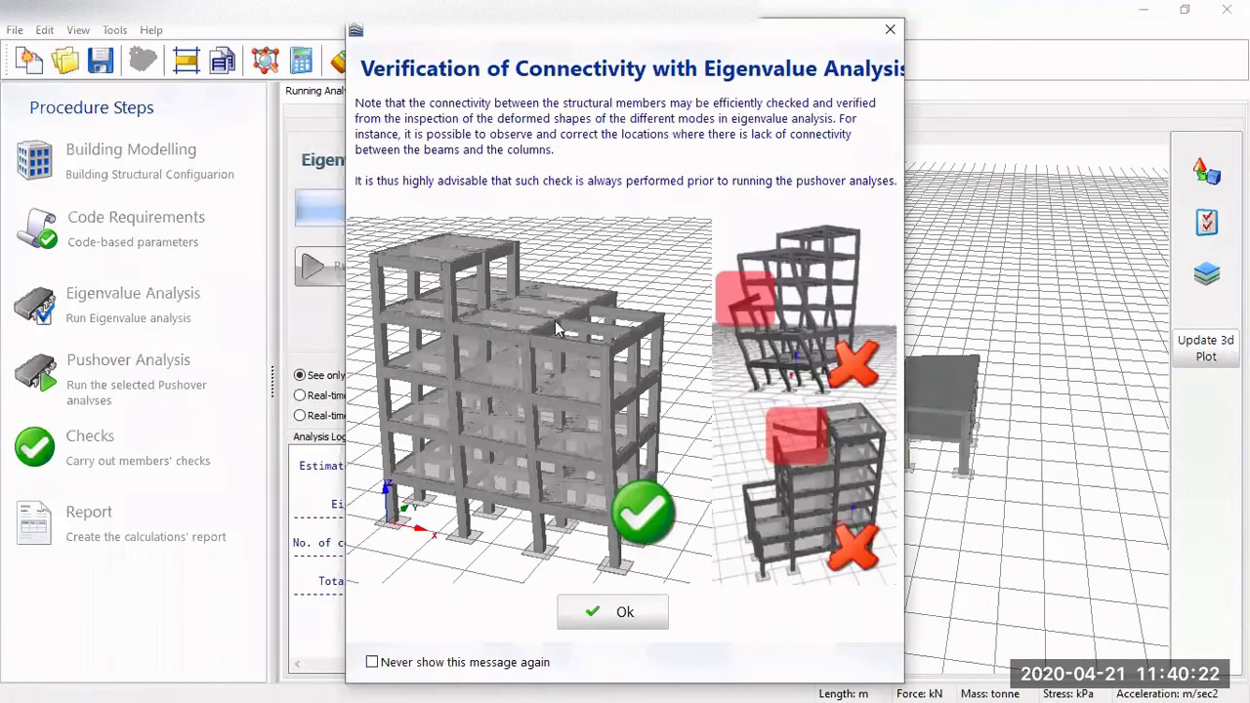
{"action": "left_click", "coordinate": [615, 612]}
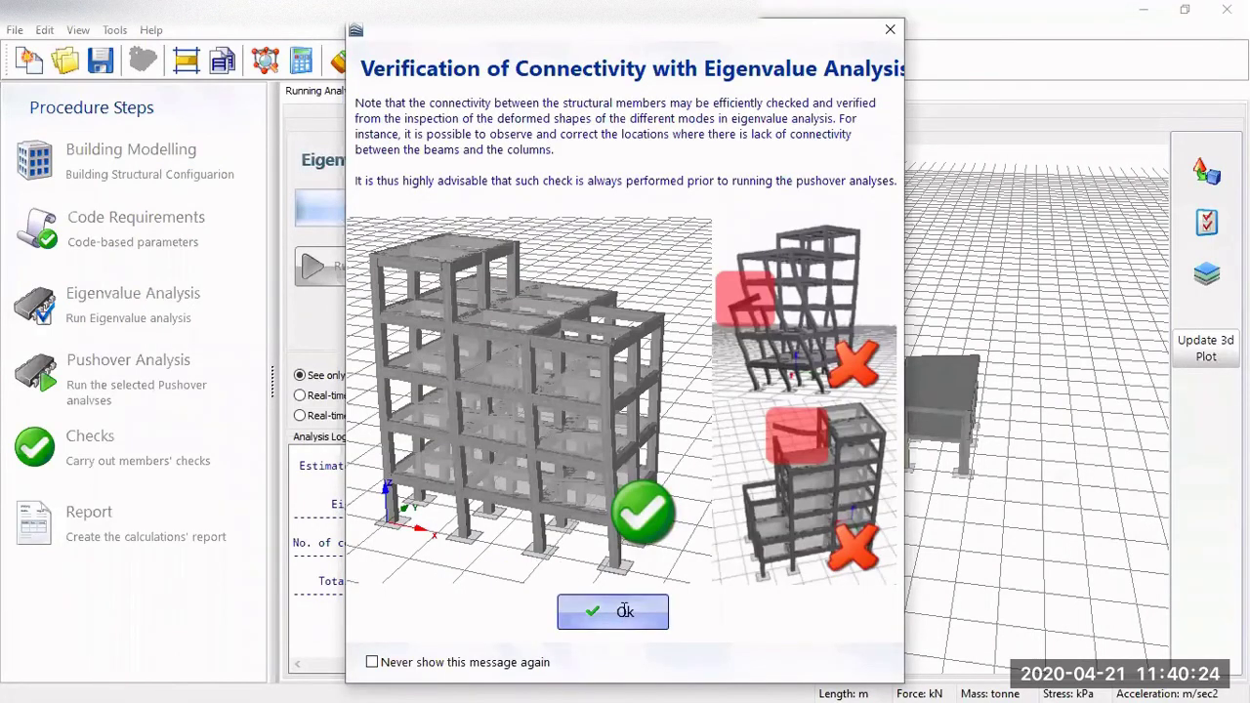
{"action": "left_click", "coordinate": [624, 318]}
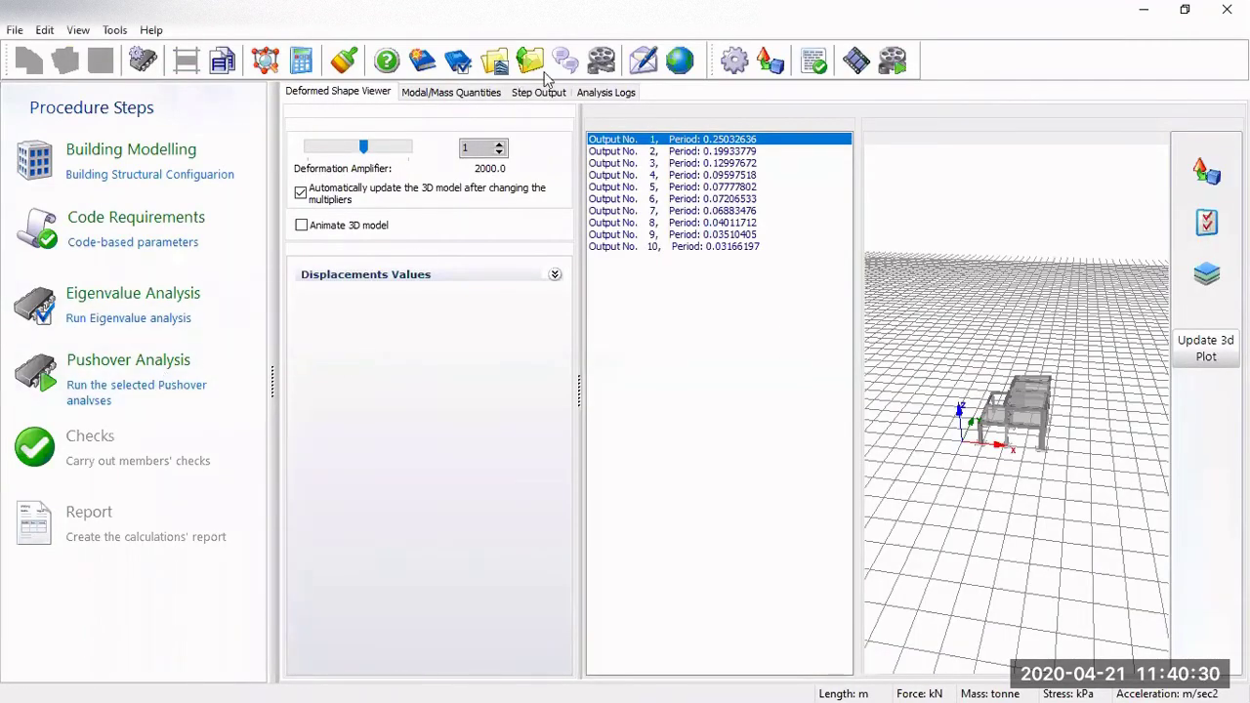
Step: Run the selected pushover analyses with real-time drawing of the deformed shape
{"action": "left_click", "coordinate": [166, 388]}
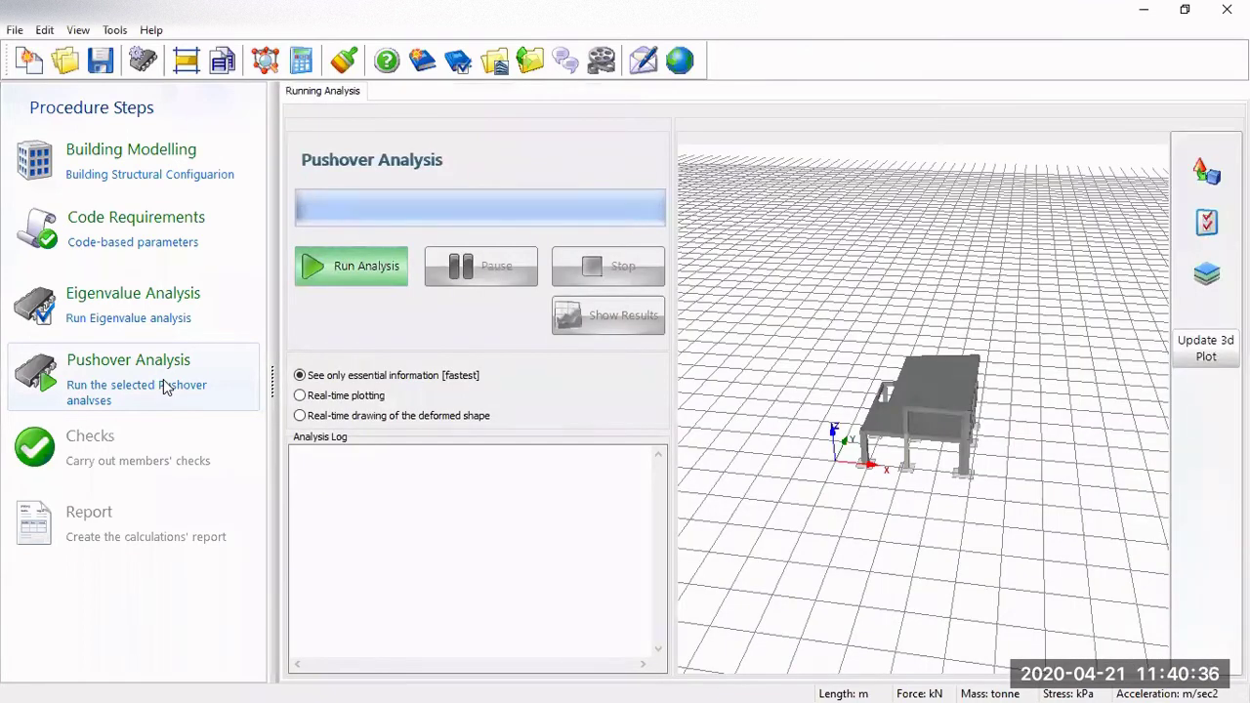
{"action": "left_click", "coordinate": [362, 274]}
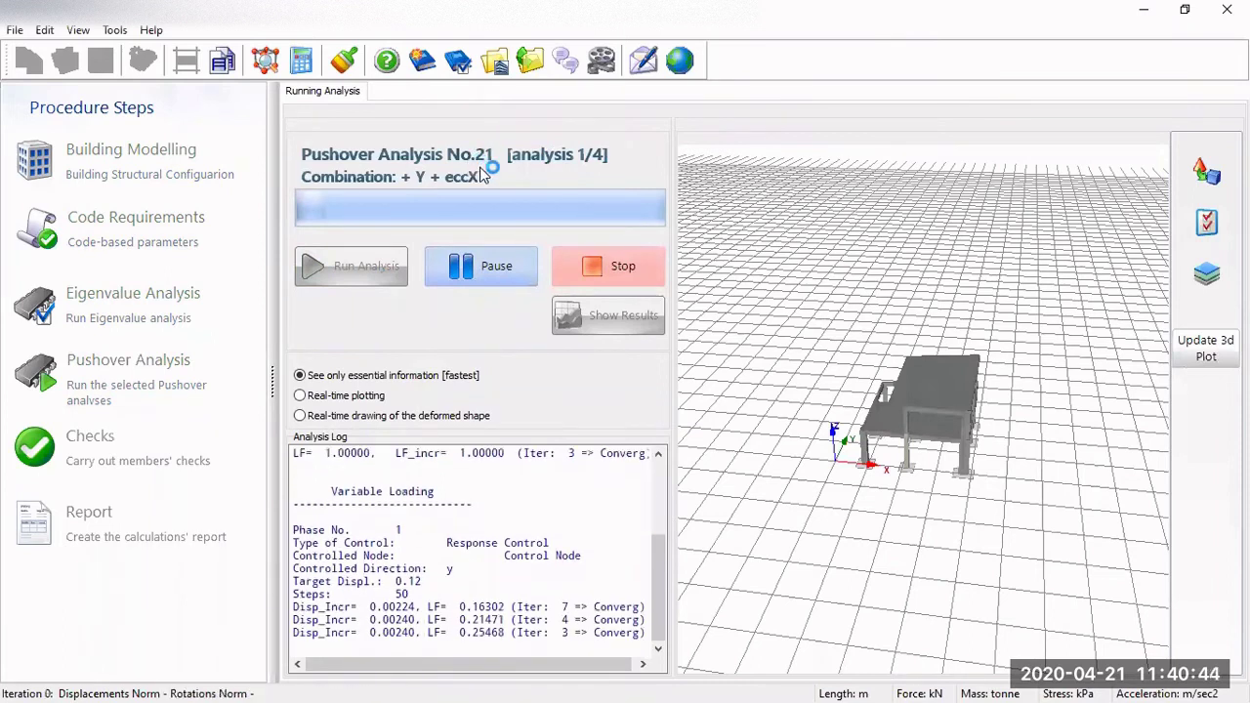
{"action": "left_click", "coordinate": [300, 415]}
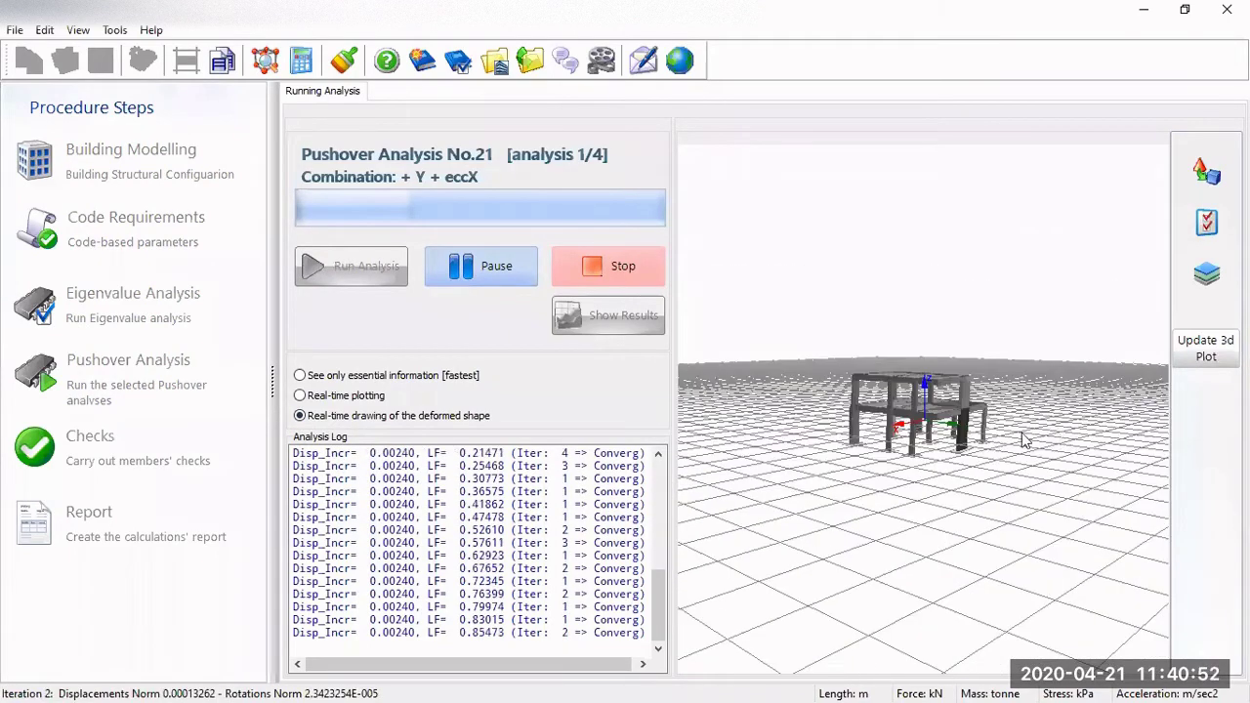
Step: Watch the building's deformed shape from several angles while pushover analyses No.21 to No.24 run
{"action": "scroll", "coordinate": [917, 440], "scroll_direction": "up", "scroll_amount": 5}
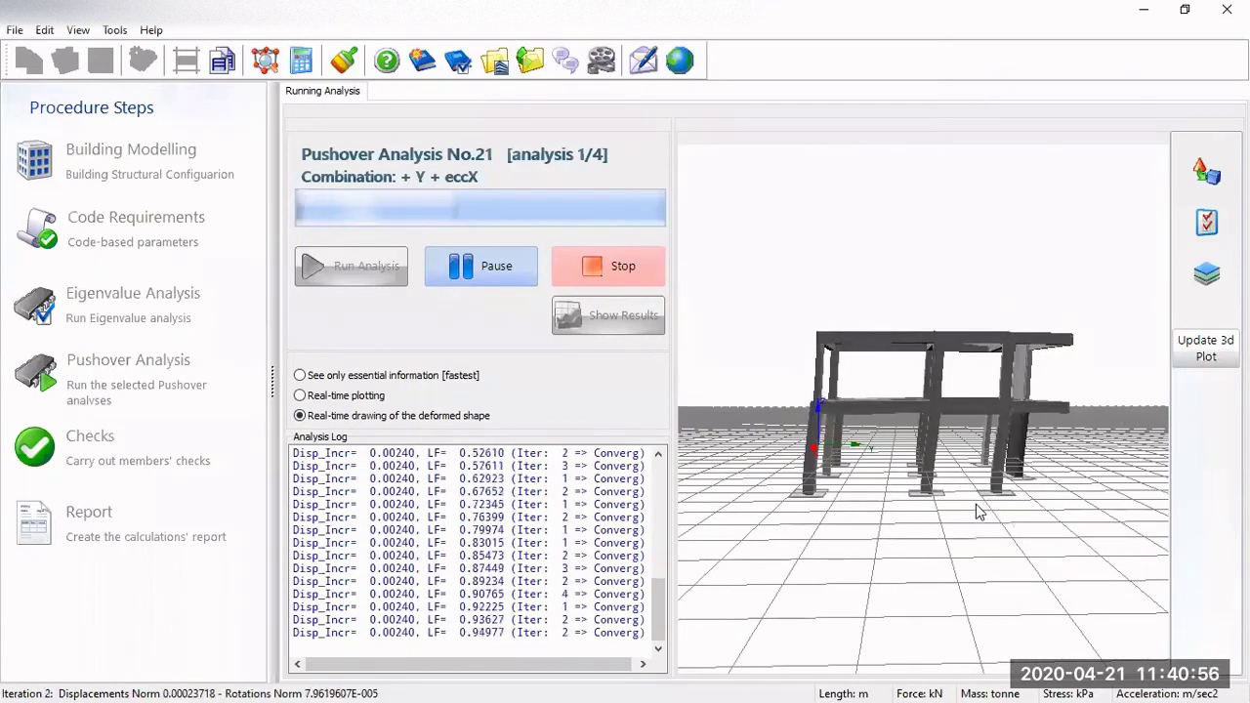
{"action": "scroll", "coordinate": [884, 508], "scroll_direction": "up", "scroll_amount": 5}
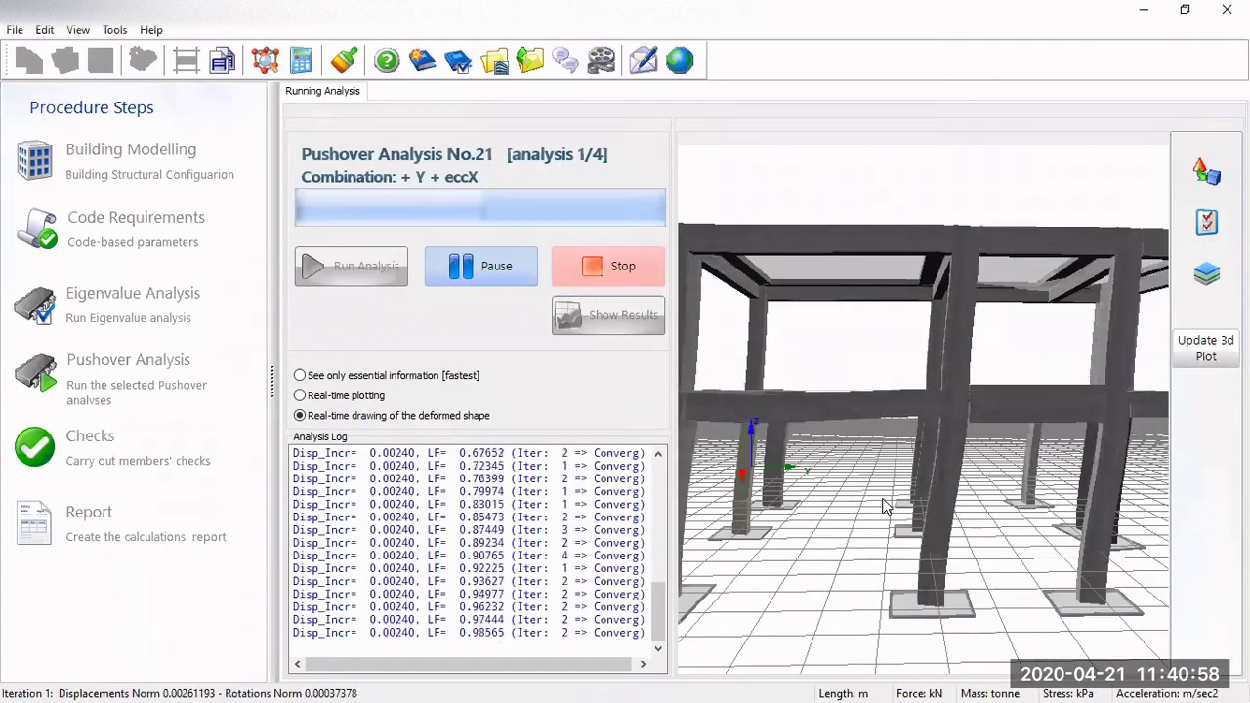
{"action": "scroll", "coordinate": [884, 508], "scroll_direction": "down", "scroll_amount": 5}
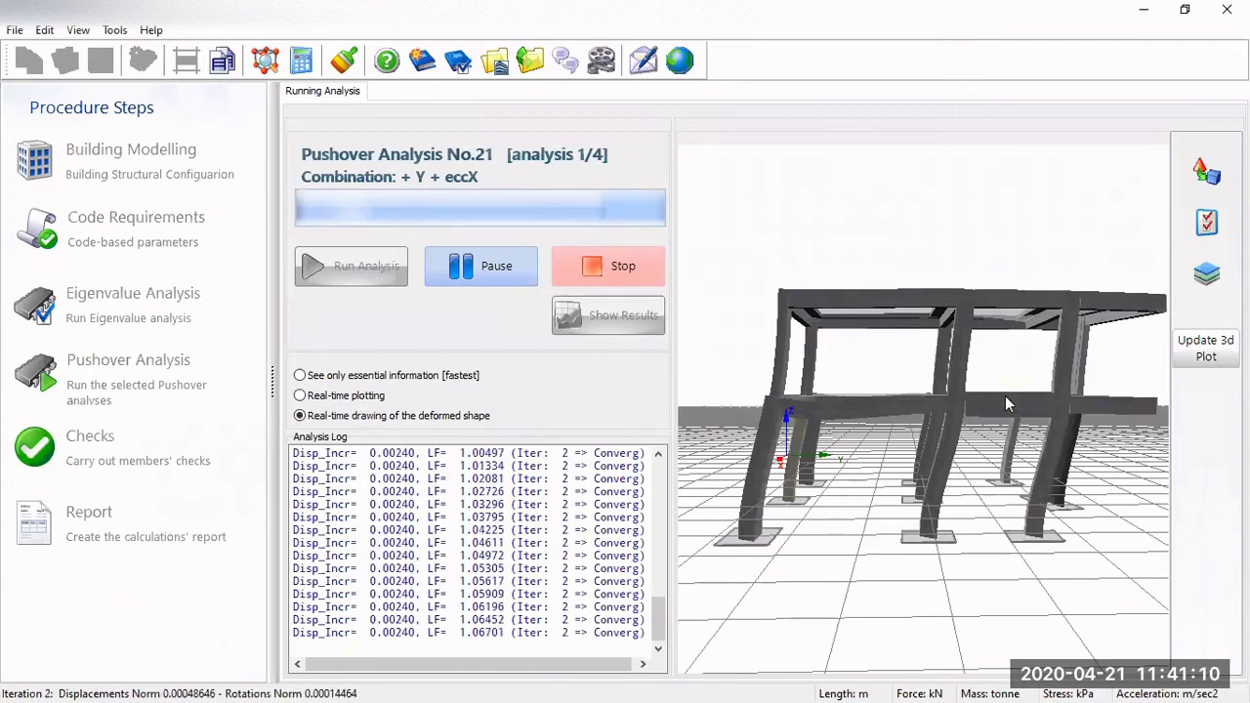
{"action": "left_click_drag", "start_coordinate": [1051, 398], "coordinate": [1044, 521]}
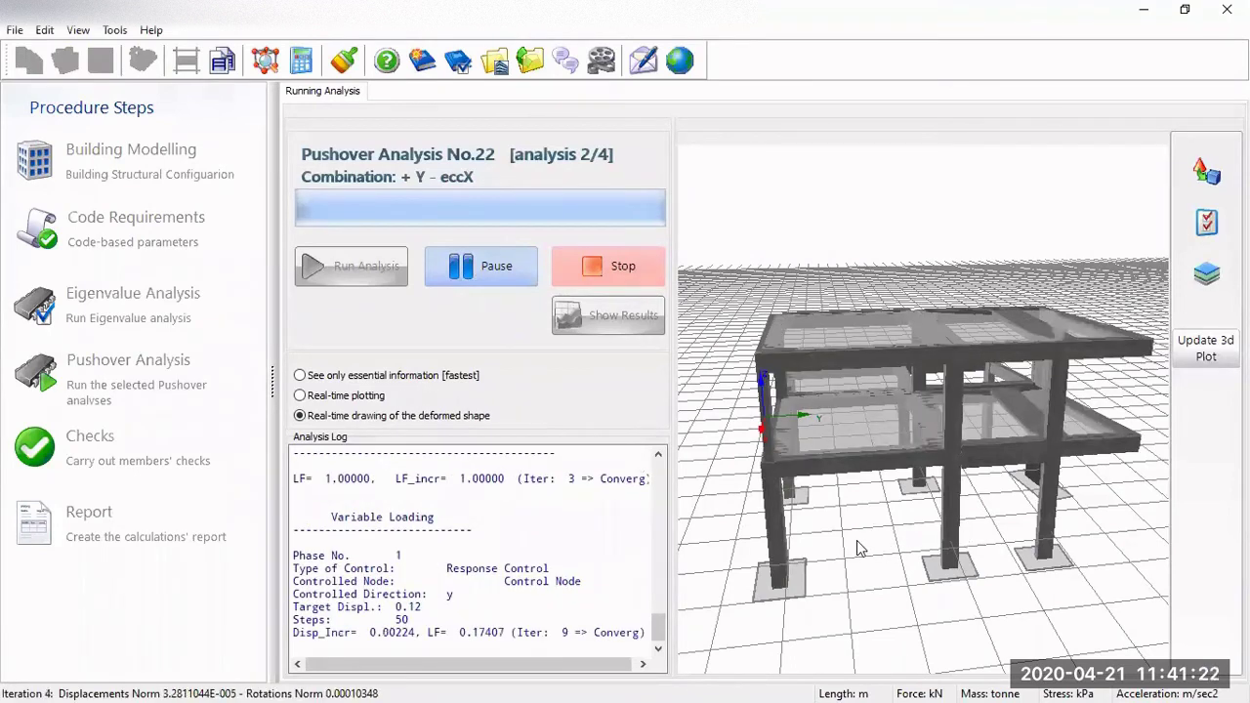
{"action": "left_click_drag", "start_coordinate": [883, 550], "coordinate": [992, 529]}
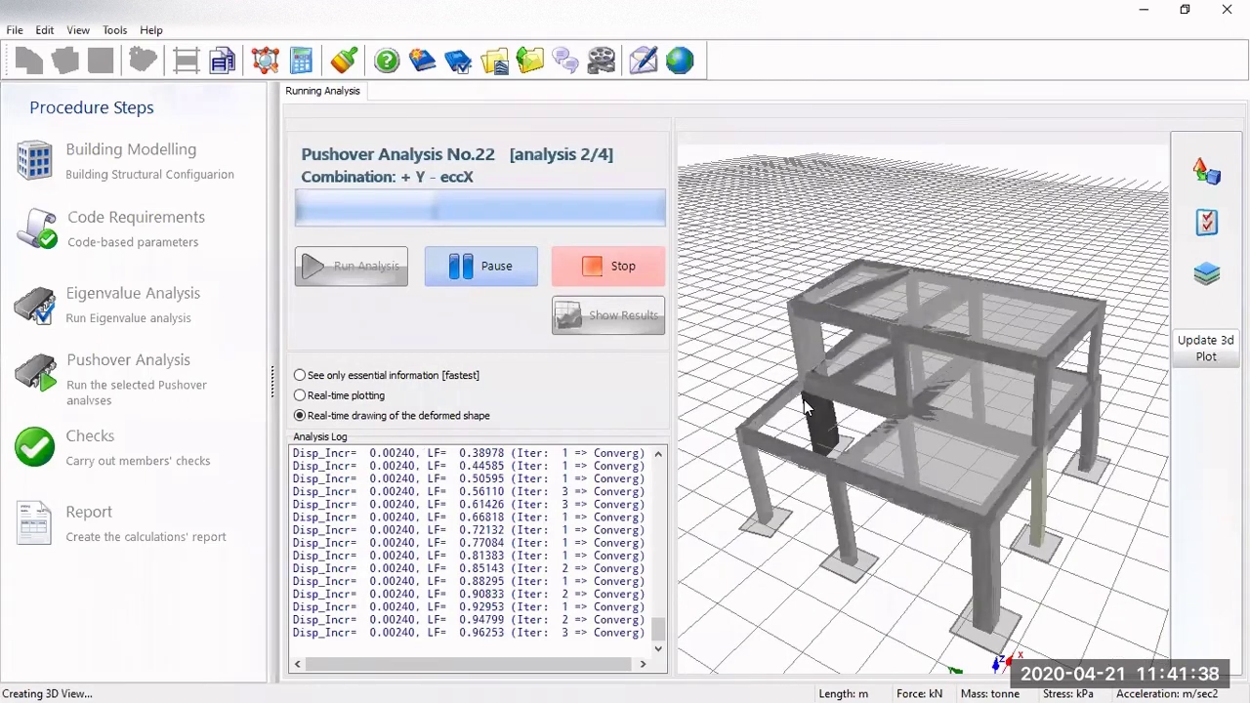
{"action": "scroll", "coordinate": [823, 374], "scroll_direction": "up", "scroll_amount": 4}
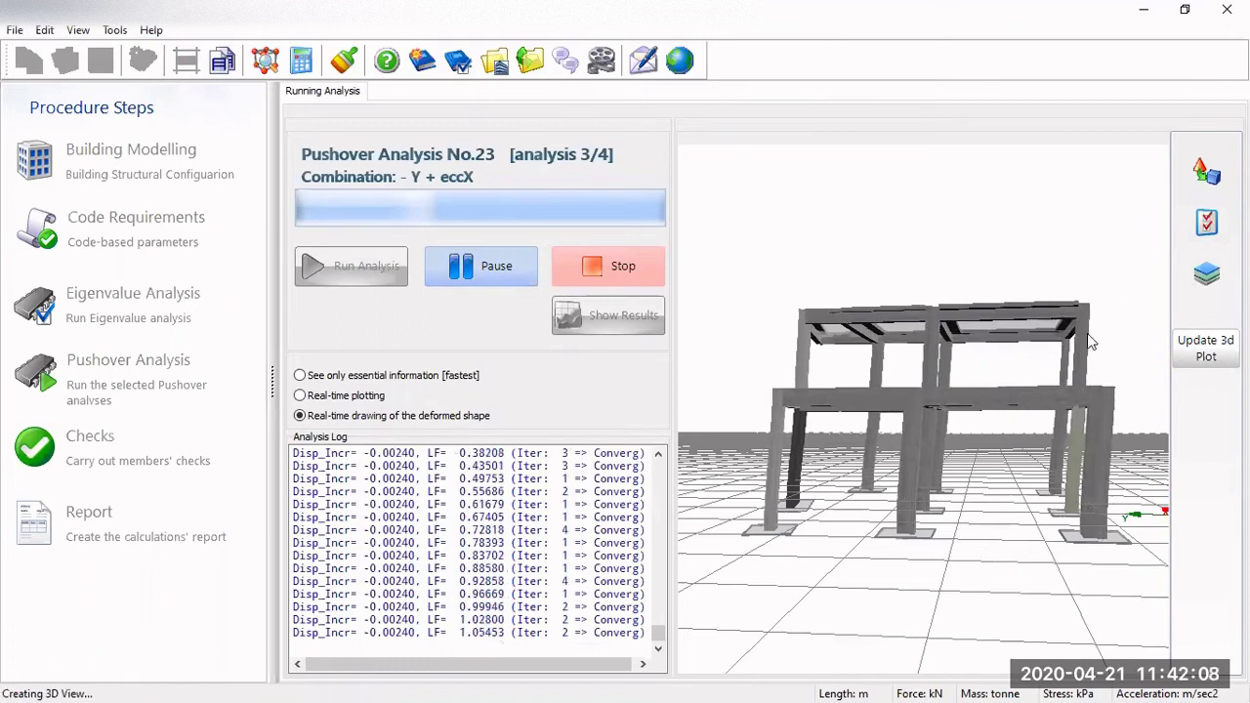
{"action": "left_click_drag", "start_coordinate": [1096, 515], "coordinate": [944, 512]}
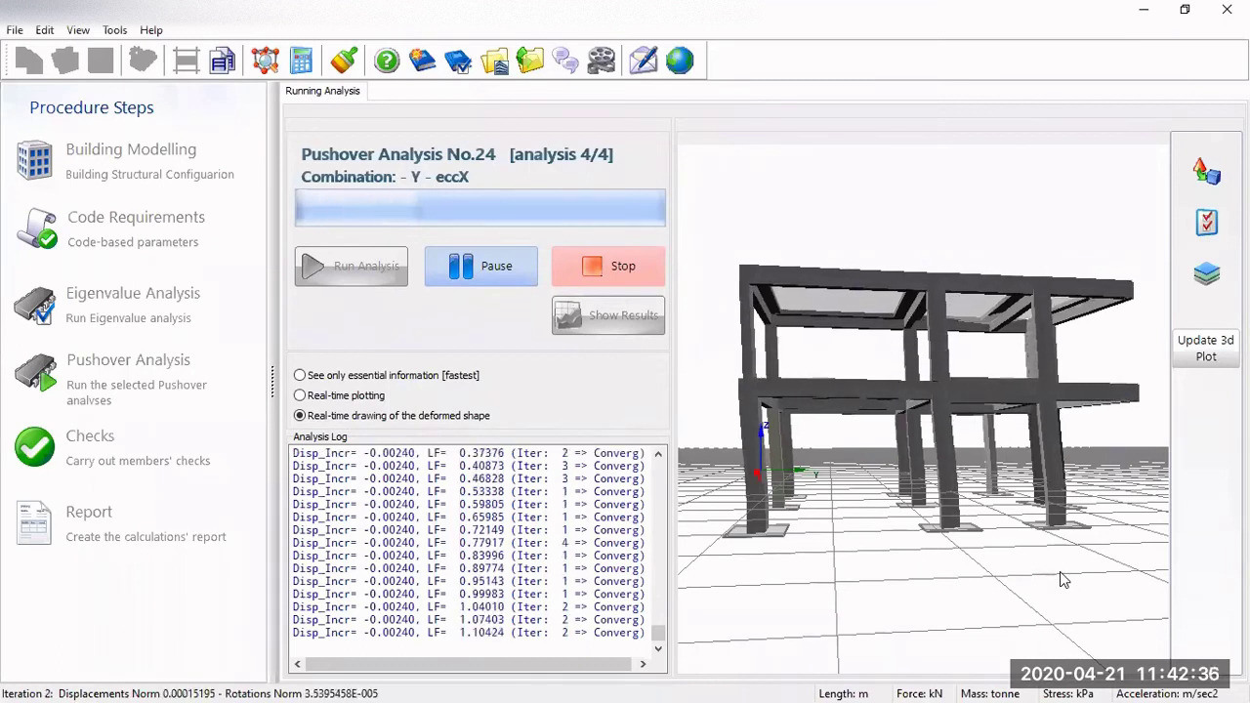
{"action": "left_click_drag", "start_coordinate": [1059, 575], "coordinate": [900, 592]}
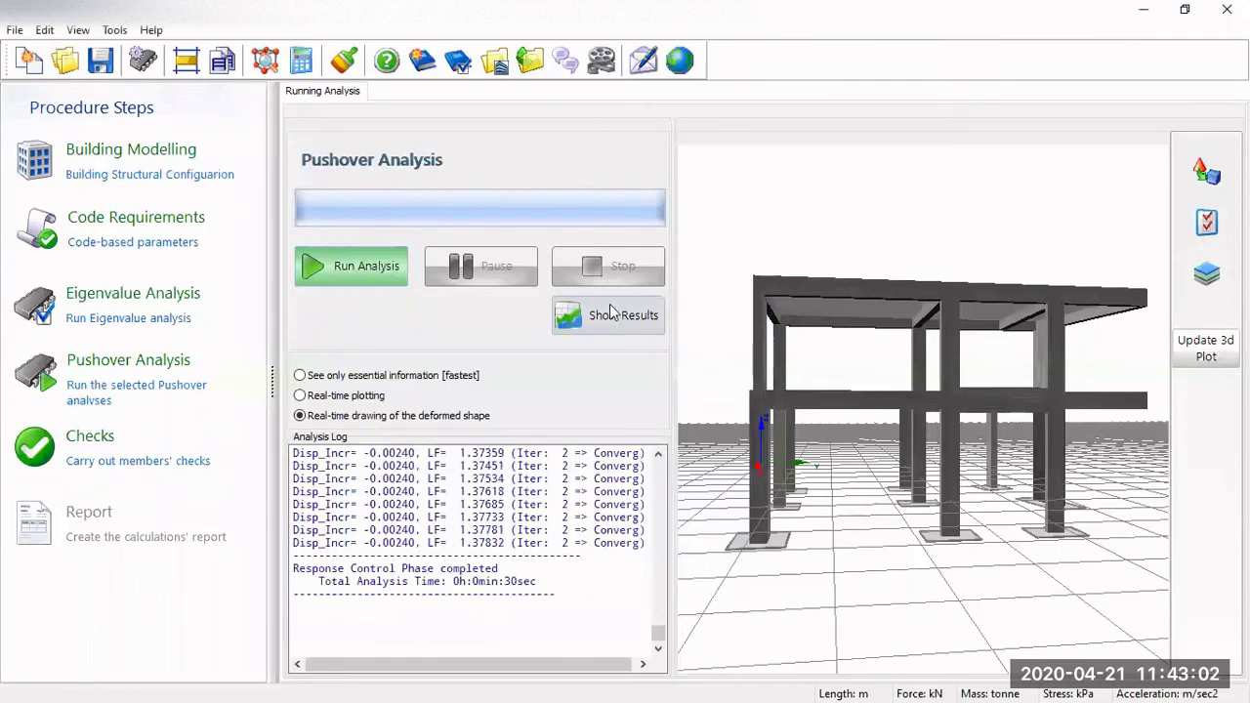
Step: Show the pushover analysis results and carry out the members' checks with an enlarged 3D model view
{"action": "left_click", "coordinate": [619, 310]}
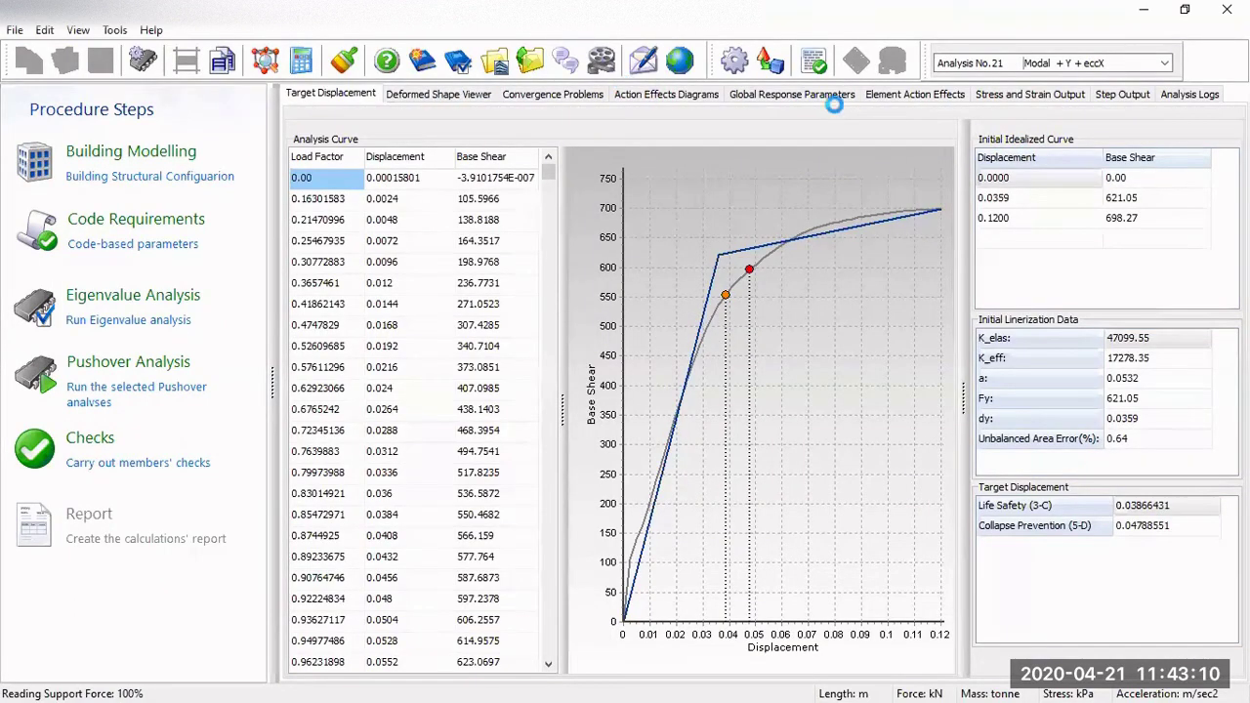
{"action": "left_click", "coordinate": [143, 465]}
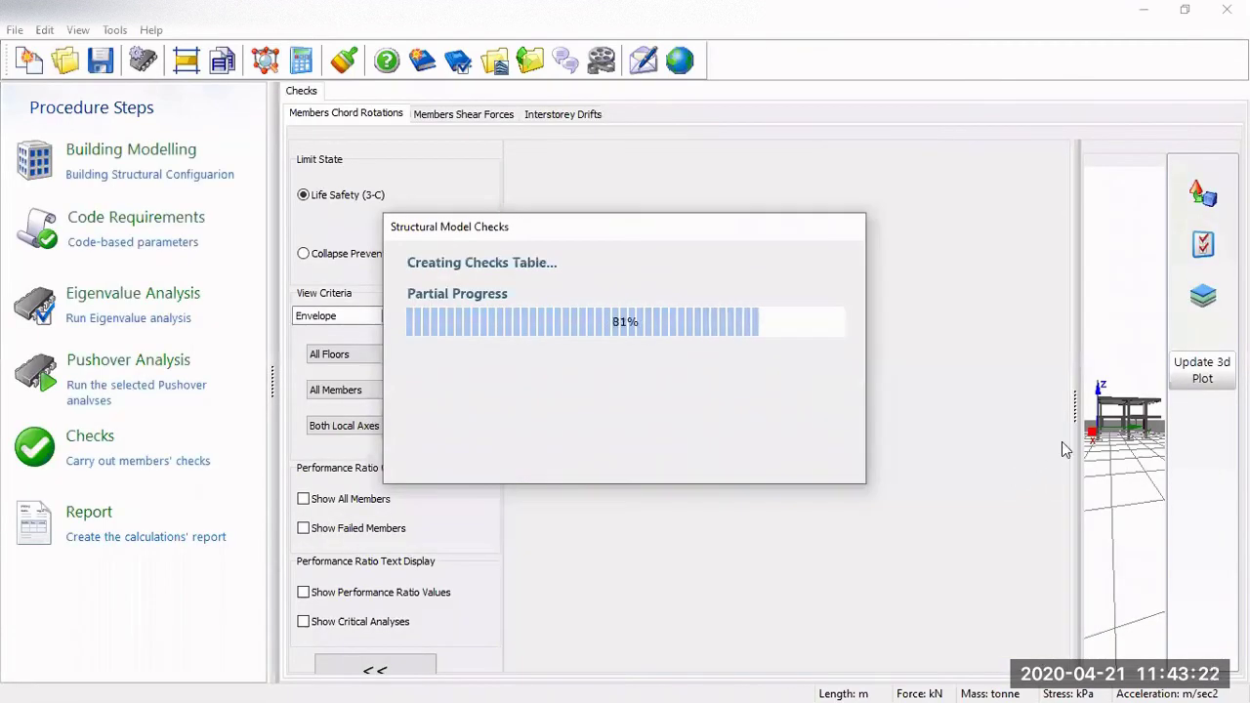
{"action": "left_click_drag", "start_coordinate": [1075, 402], "coordinate": [753, 398]}
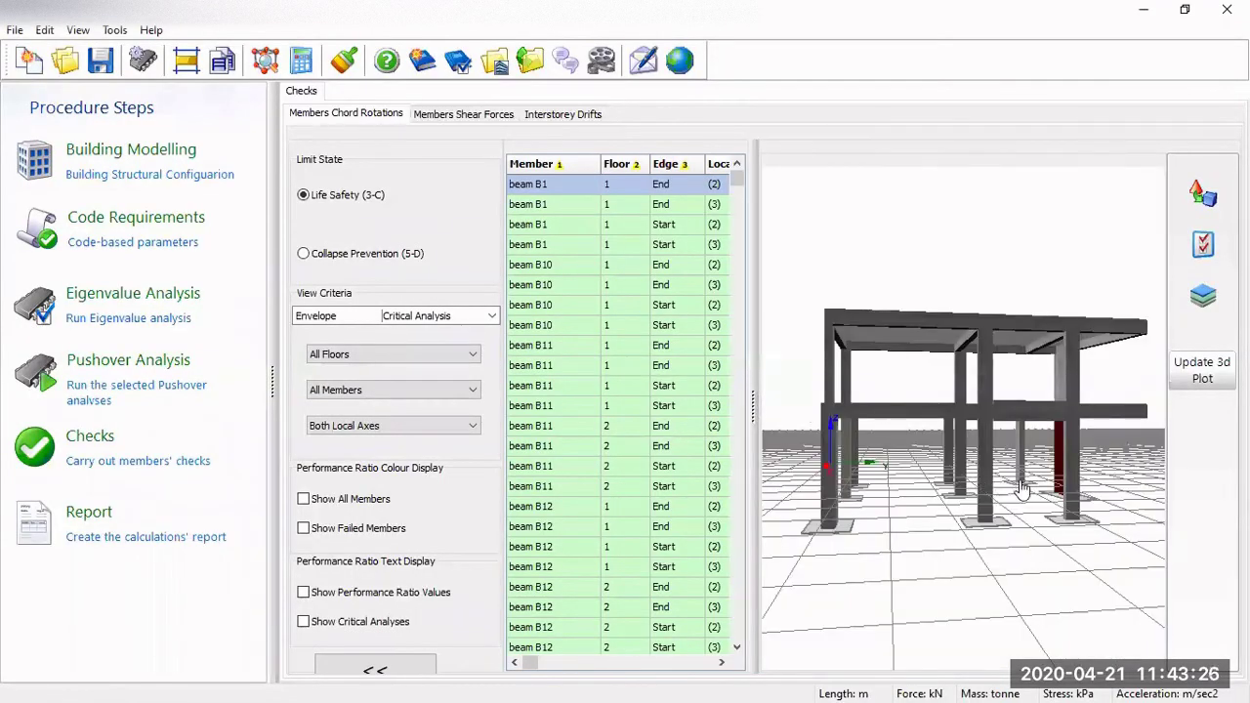
Step: Highlight the members failing the Life Safety (3-C) chord rotation check and show performance ratio values on the model
{"action": "mouse_move", "coordinate": [1022, 490]}
{"action": "left_mouse_down"}
{"action": "mouse_move", "coordinate": [1001, 488]}
{"action": "mouse_move", "coordinate": [1043, 490]}
{"action": "mouse_move", "coordinate": [983, 488]}
{"action": "mouse_move", "coordinate": [999, 492]}
{"action": "left_mouse_up"}
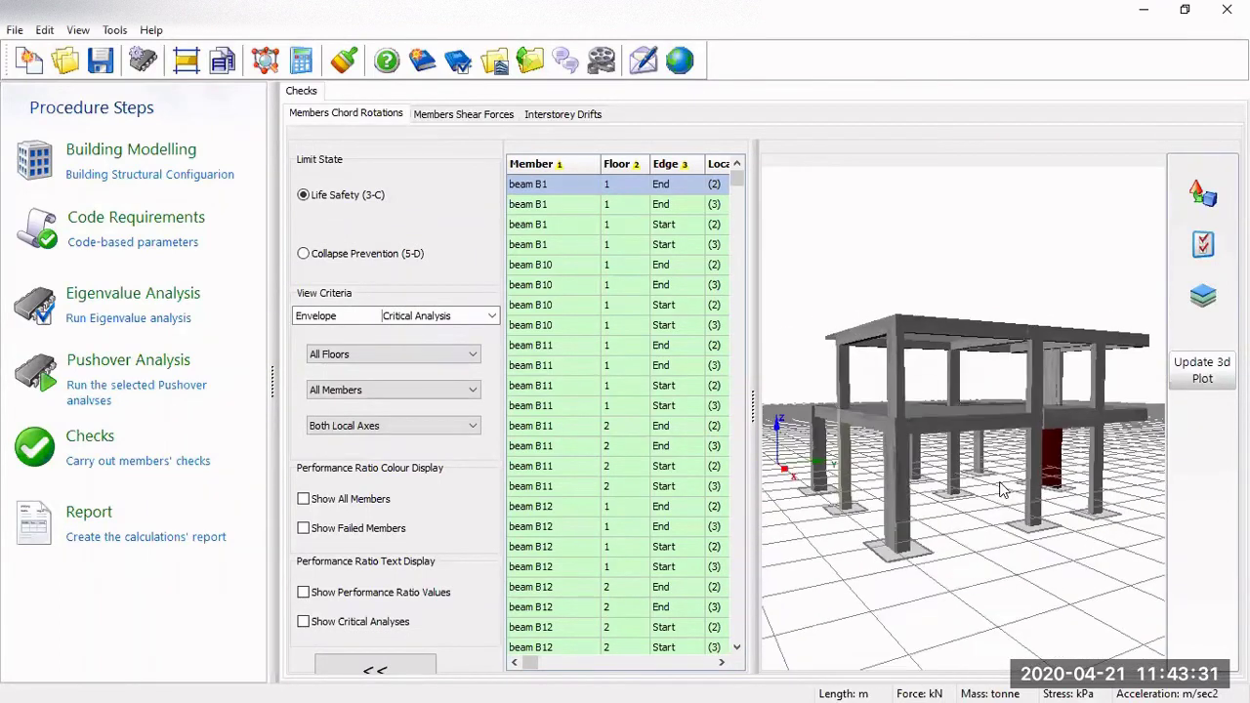
{"action": "left_click", "coordinate": [330, 530]}
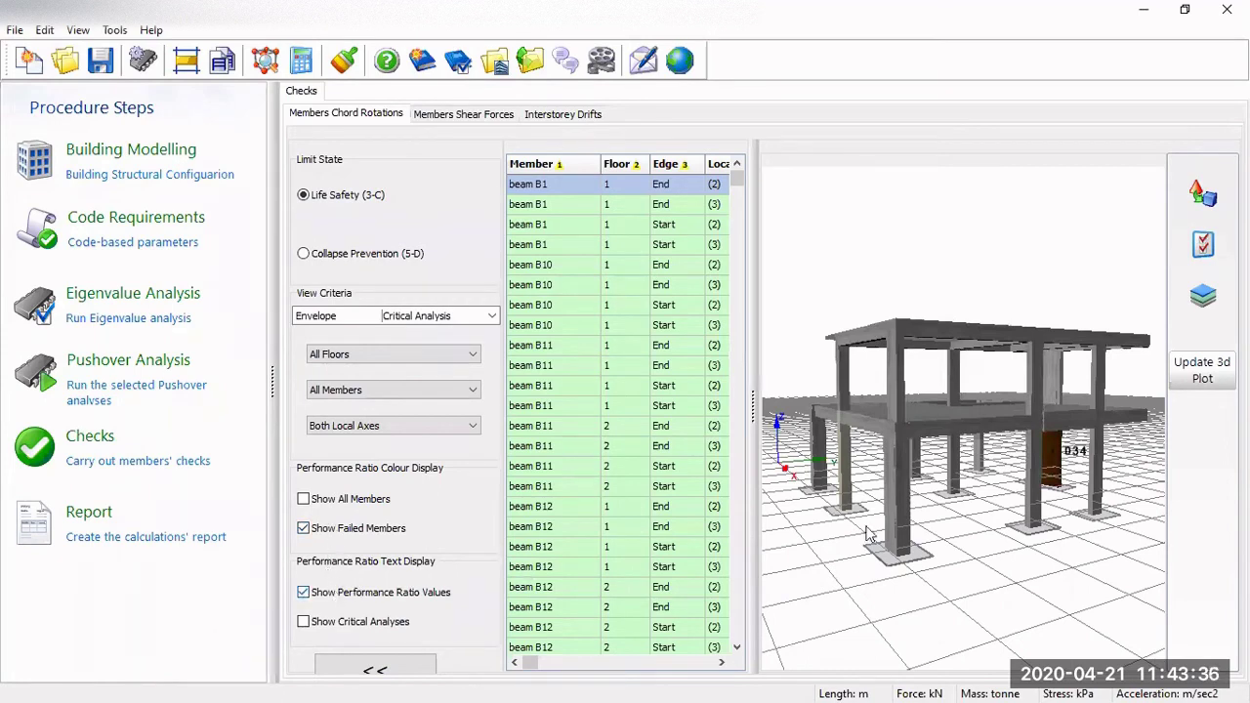
{"action": "mouse_move", "coordinate": [1081, 467]}
{"action": "left_mouse_down"}
{"action": "mouse_move", "coordinate": [1047, 469]}
{"action": "mouse_move", "coordinate": [1058, 466]}
{"action": "left_mouse_up"}
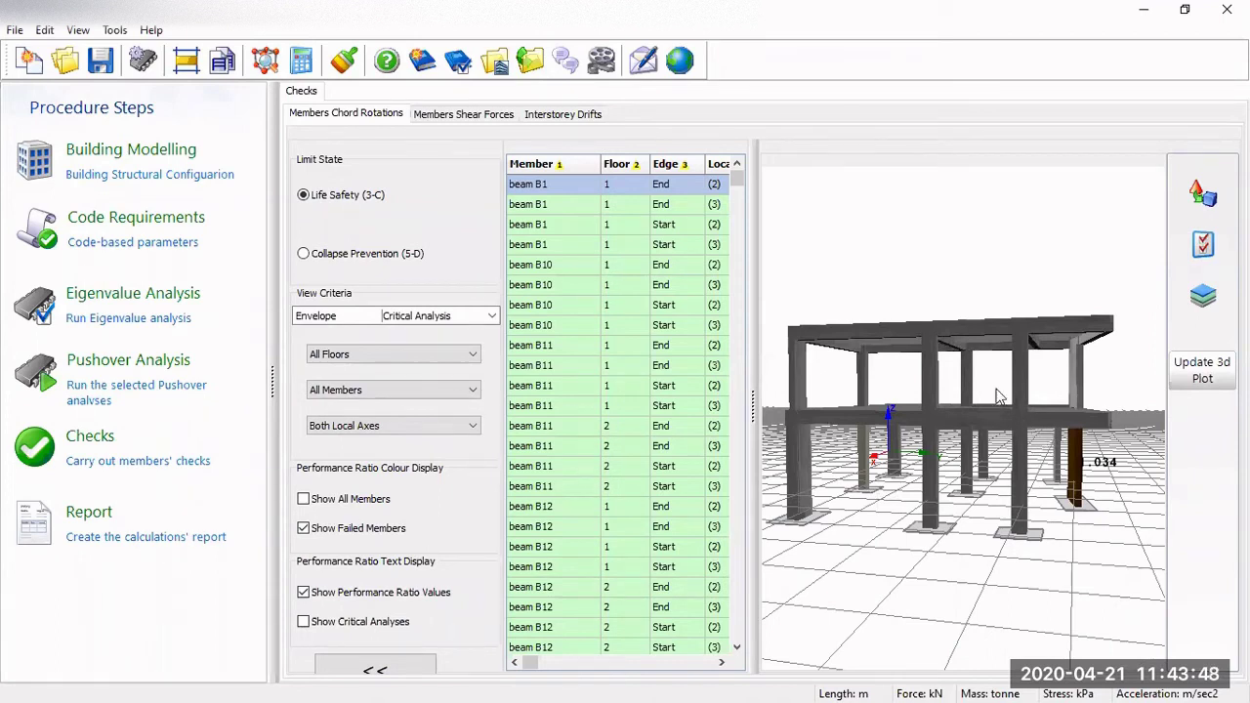
Step: Switch the chord rotation check to Collapse Prevention (5-D) and colour all members instead of only the failed ones
{"action": "left_click", "coordinate": [332, 259]}
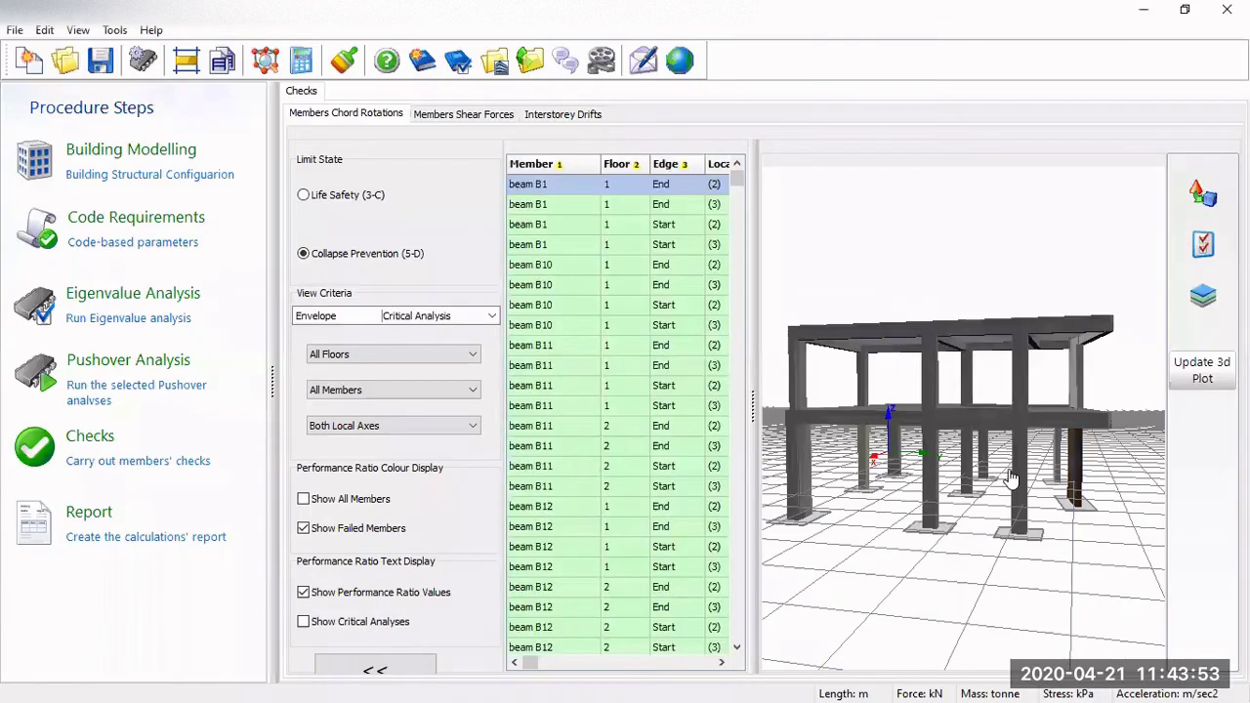
{"action": "left_click_drag", "start_coordinate": [928, 461], "coordinate": [1057, 478]}
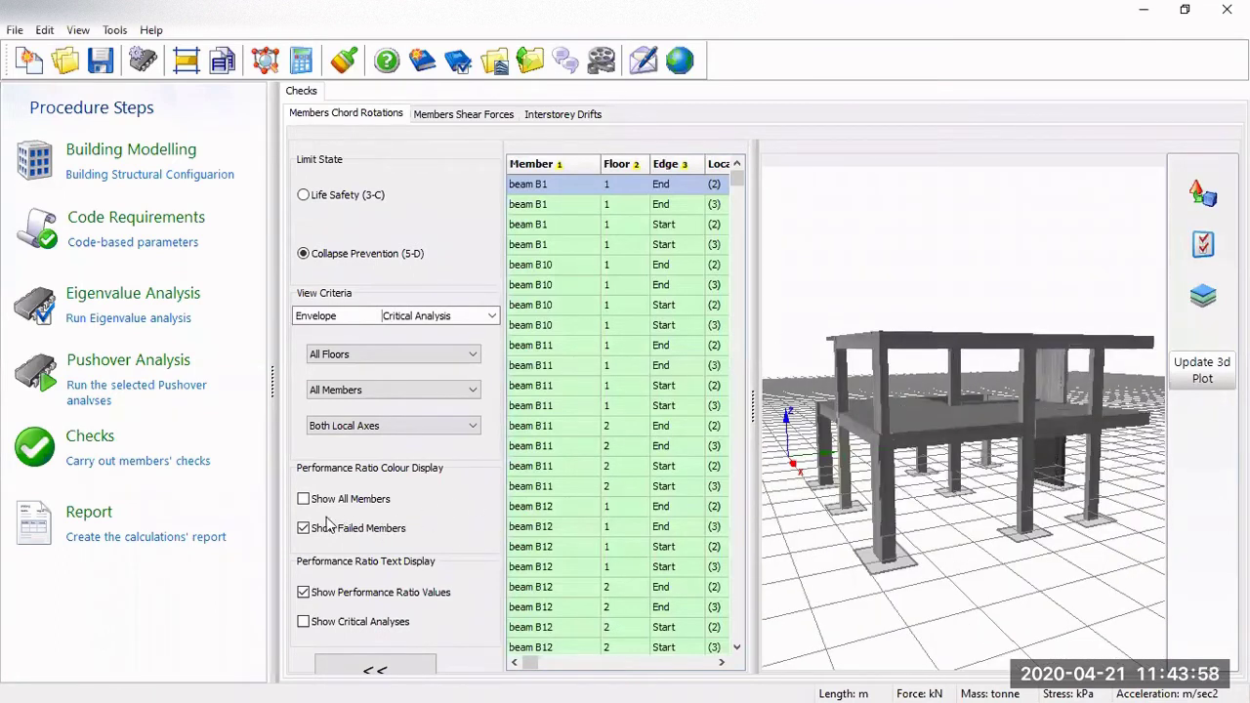
{"action": "left_click", "coordinate": [303, 499]}
{"action": "left_click", "coordinate": [302, 529]}
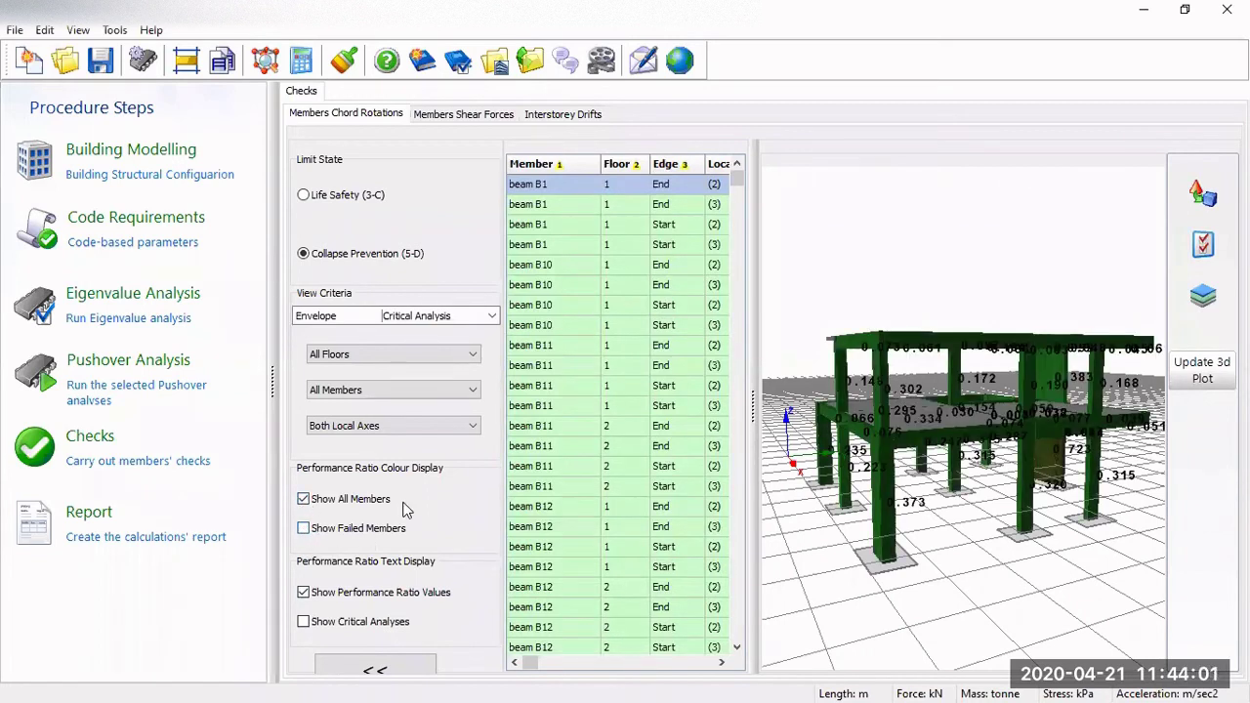
Step: Limit the chord rotation check to Columns & Walls on Floor 1 and view their performance ratios from above
{"action": "left_click", "coordinate": [348, 393]}
{"action": "left_click", "coordinate": [351, 414]}
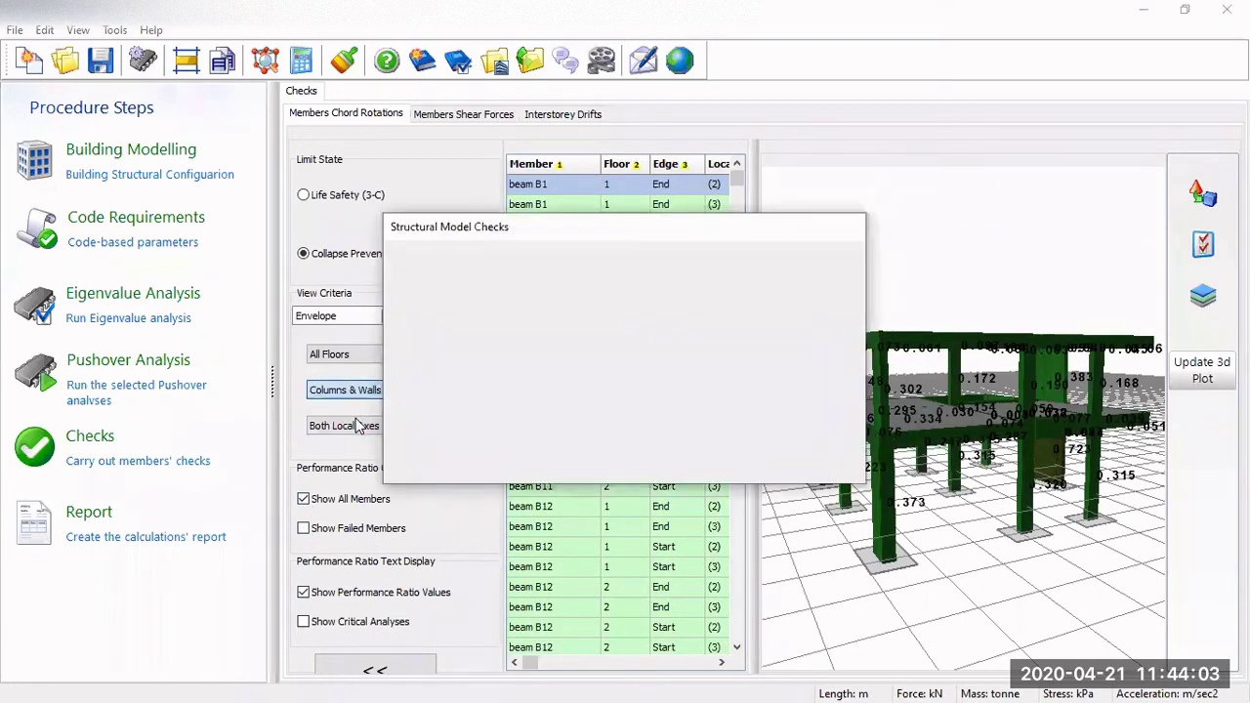
{"action": "left_click", "coordinate": [357, 354]}
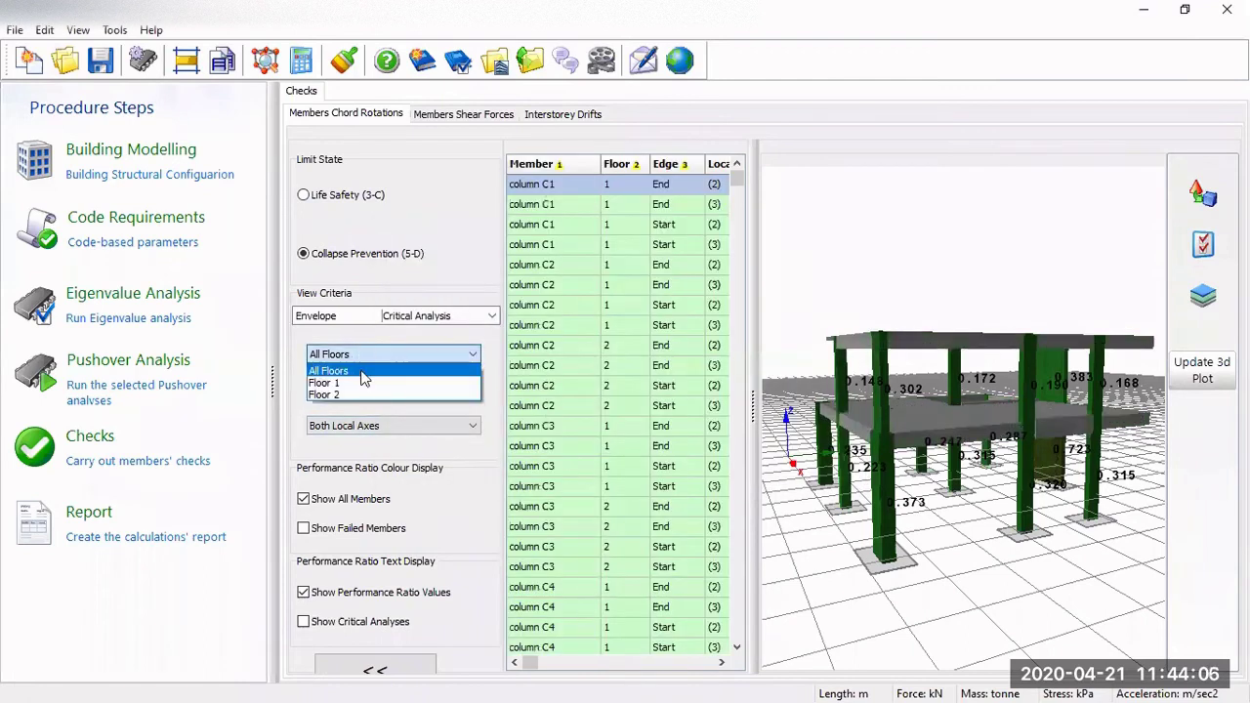
{"action": "left_click", "coordinate": [361, 381]}
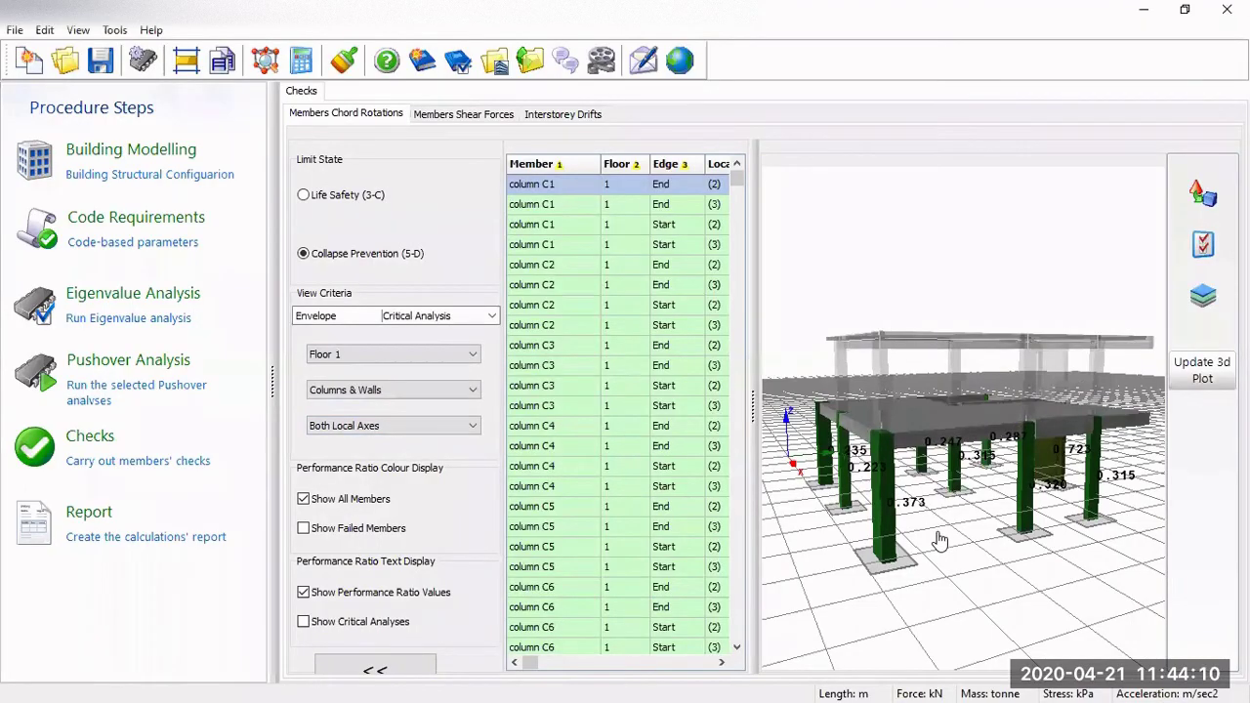
{"action": "left_click_drag", "start_coordinate": [940, 539], "coordinate": [970, 580]}
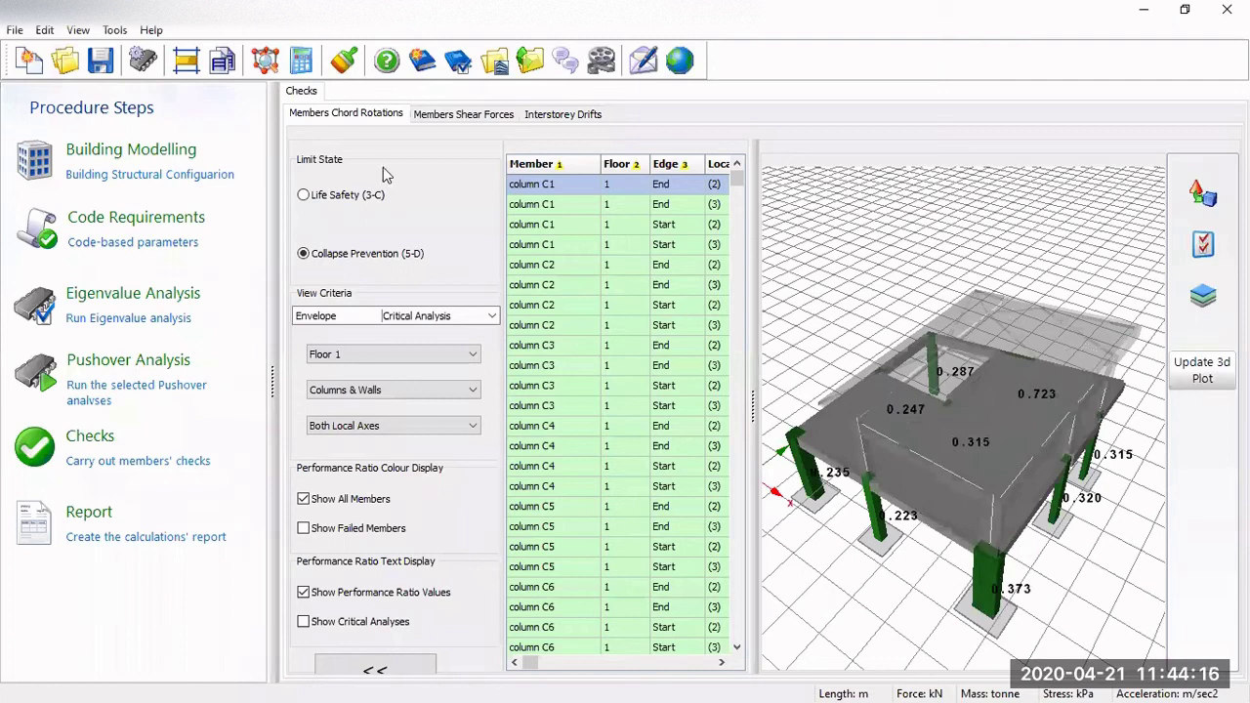
Step: Switch the Floor 1 column and wall chord rotations to Life Safety (3-C) and examine their ratios from several angles
{"action": "left_click", "coordinate": [361, 196]}
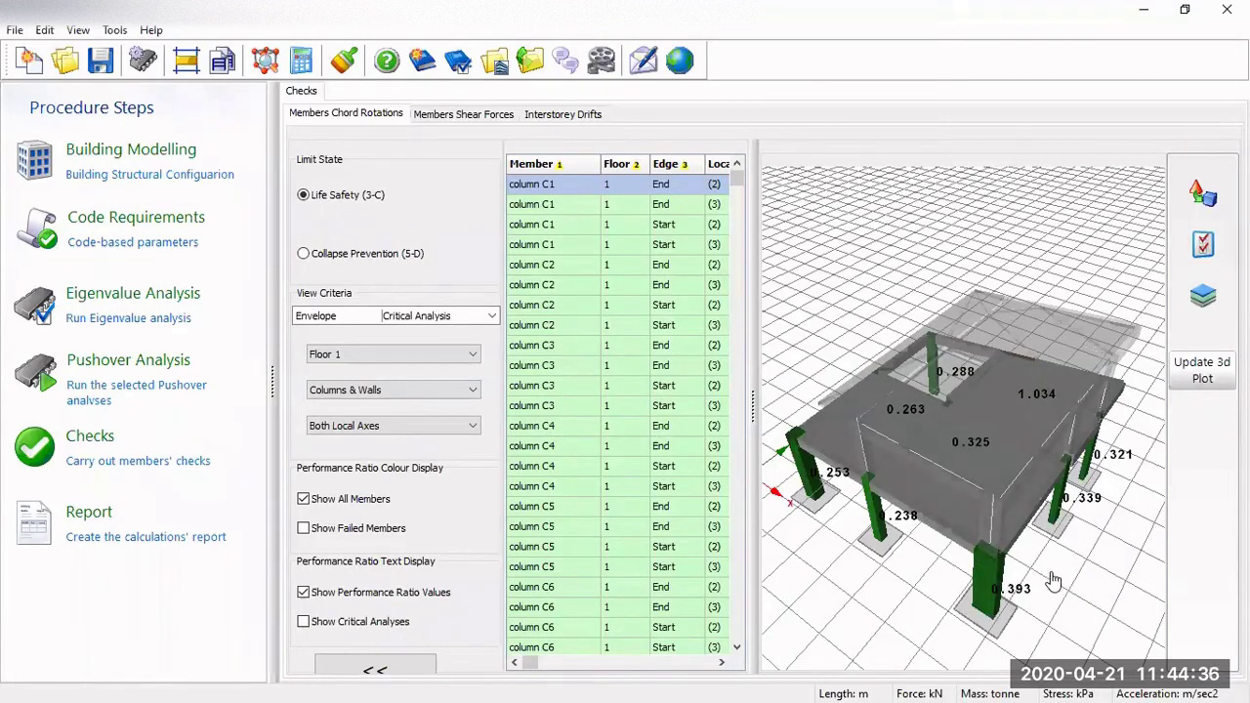
{"action": "left_click_drag", "start_coordinate": [1052, 581], "coordinate": [1007, 349]}
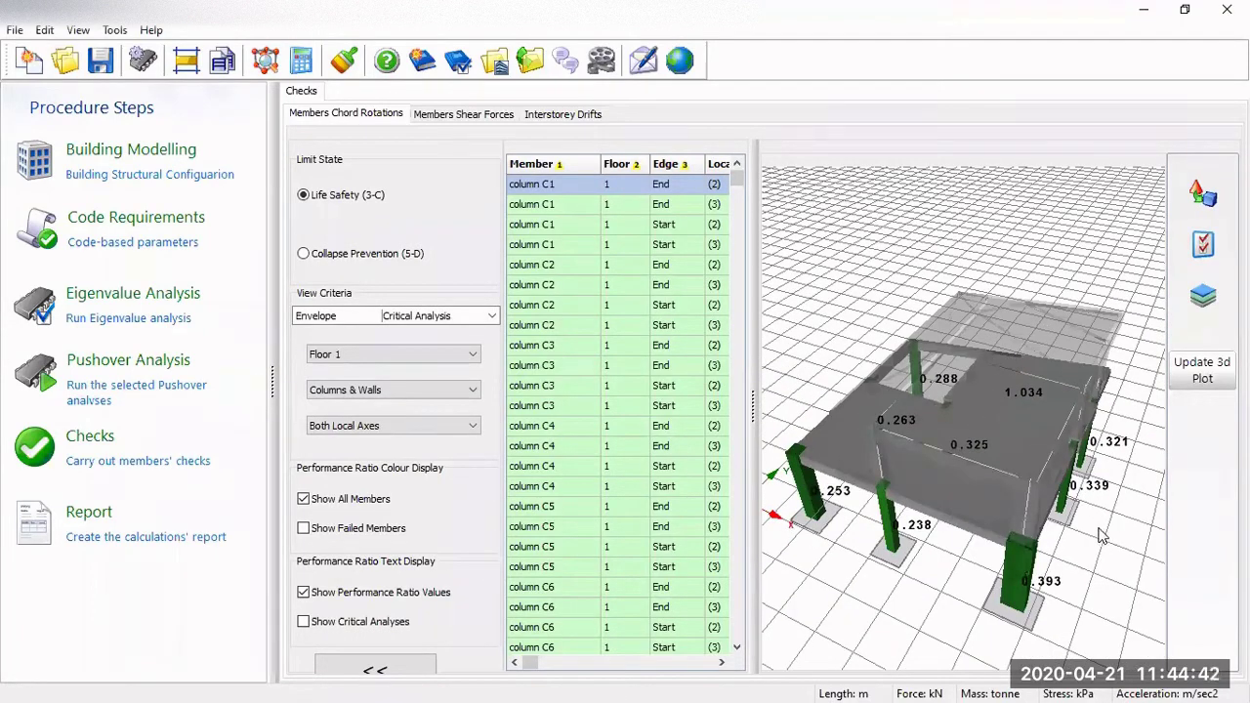
{"action": "left_click_drag", "start_coordinate": [1079, 518], "coordinate": [891, 467]}
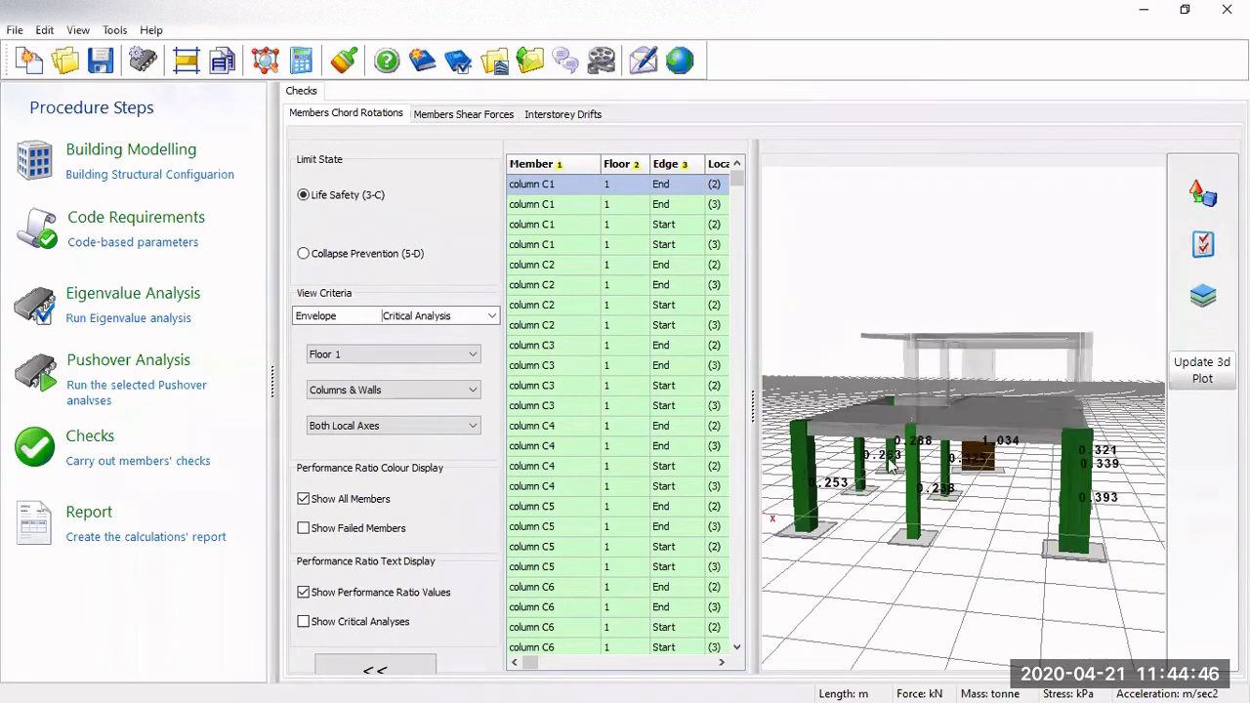
{"action": "left_click_drag", "start_coordinate": [1045, 547], "coordinate": [899, 364]}
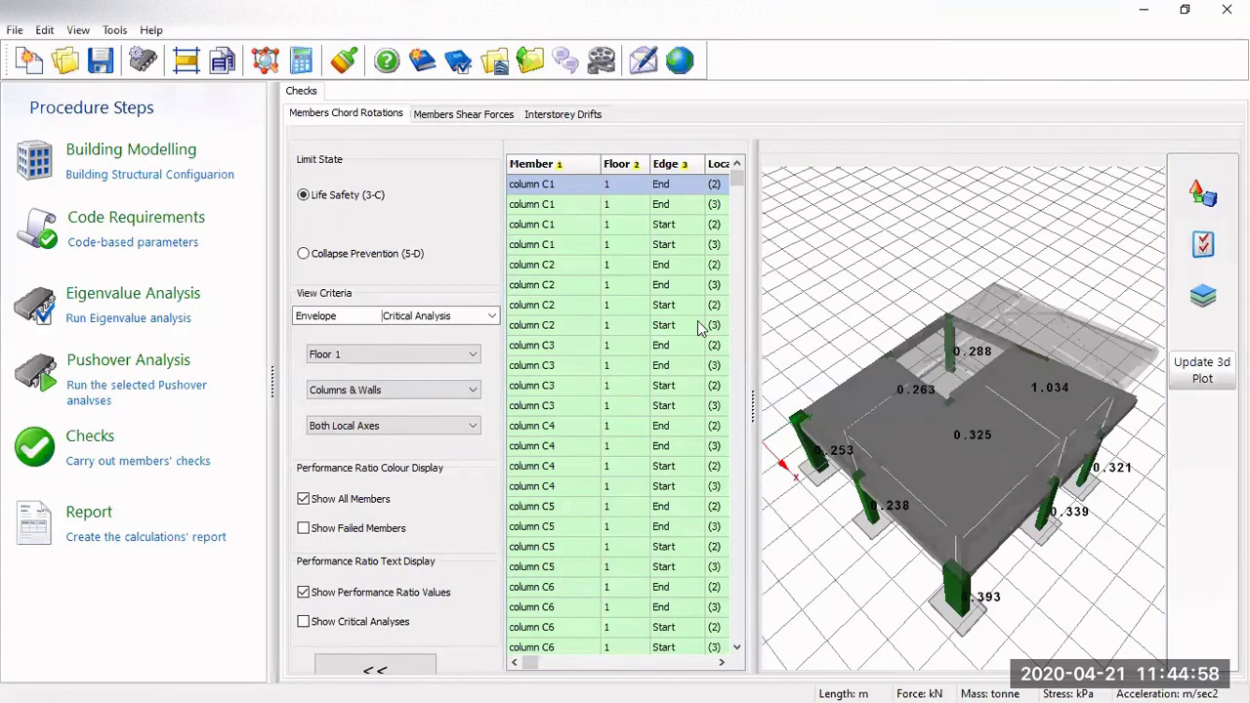
Step: Display the Life Safety shear force check for the Floor 1 beams
{"action": "left_click", "coordinate": [472, 116]}
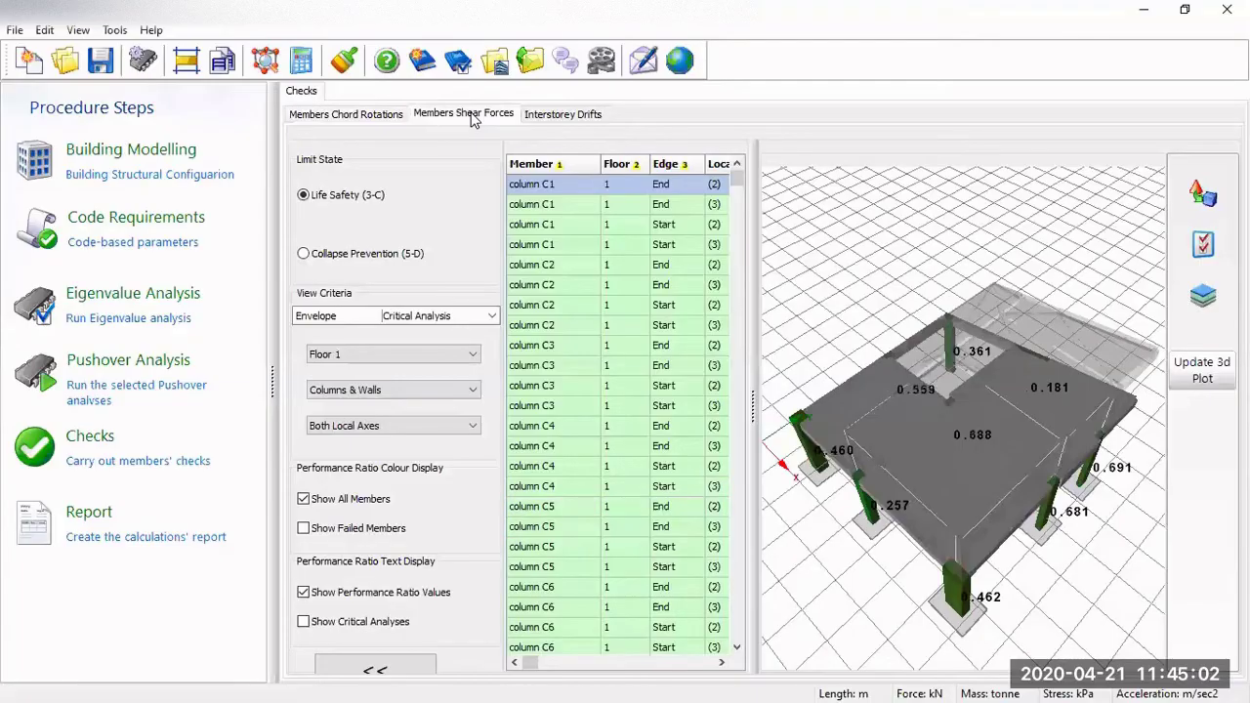
{"action": "left_click", "coordinate": [410, 389]}
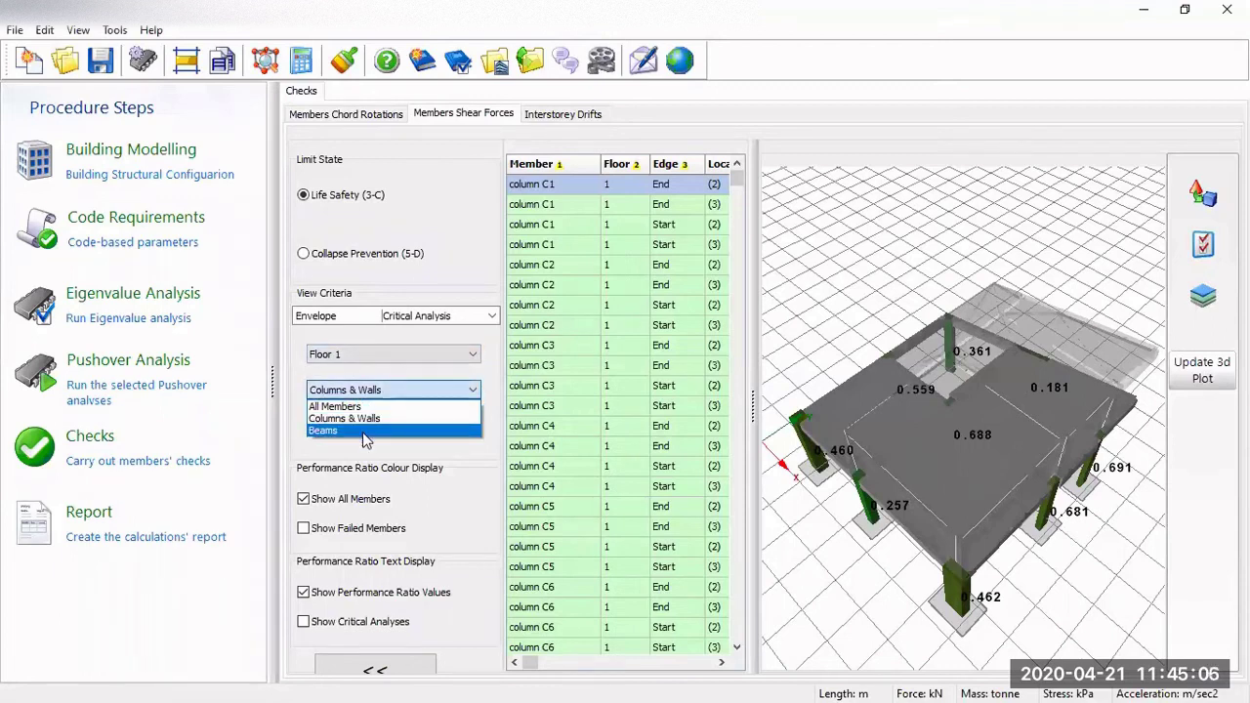
{"action": "left_click", "coordinate": [362, 432]}
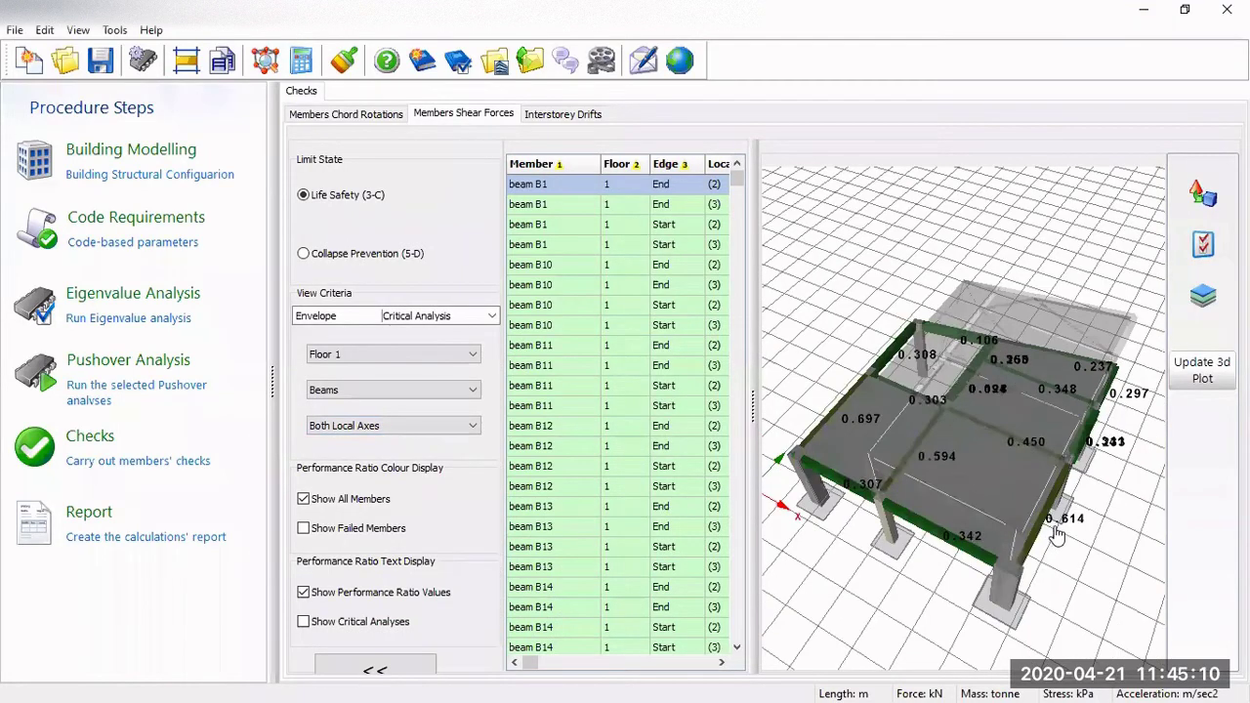
Step: Turn off the performance ratio colours and values and list all Floor 1 members in the shear force check
{"action": "left_click", "coordinate": [302, 499]}
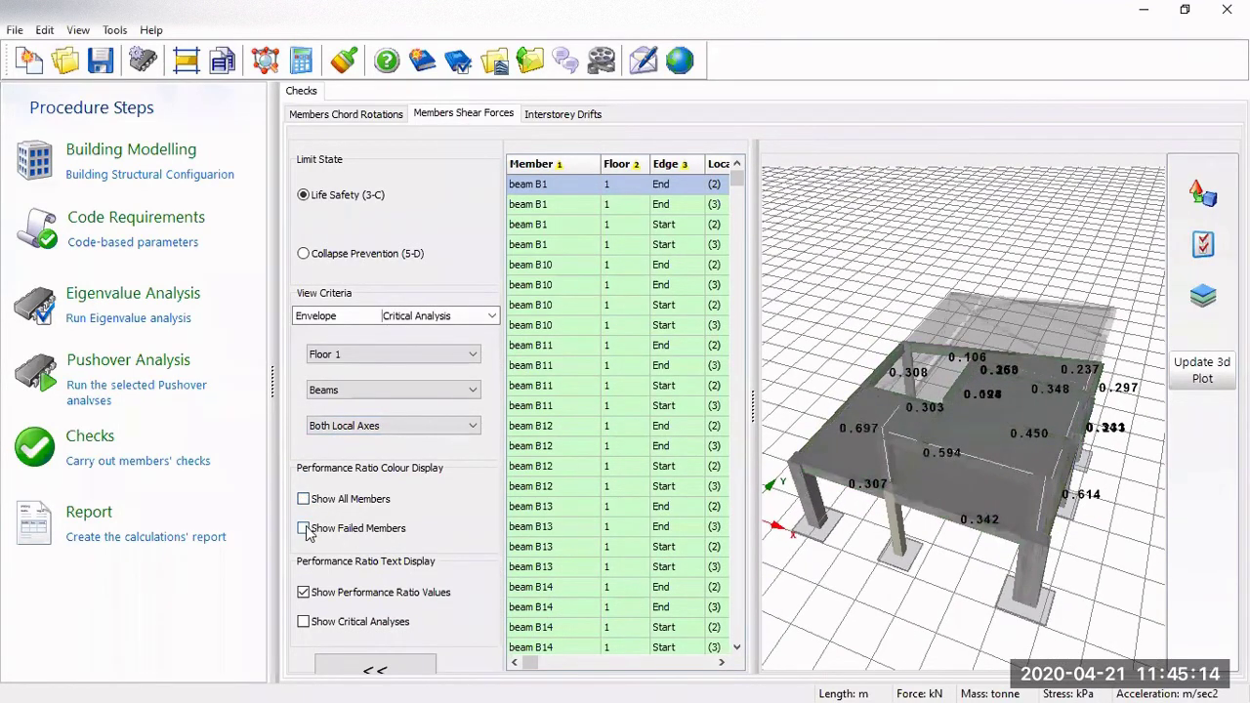
{"action": "left_click", "coordinate": [303, 592]}
{"action": "left_click", "coordinate": [383, 388]}
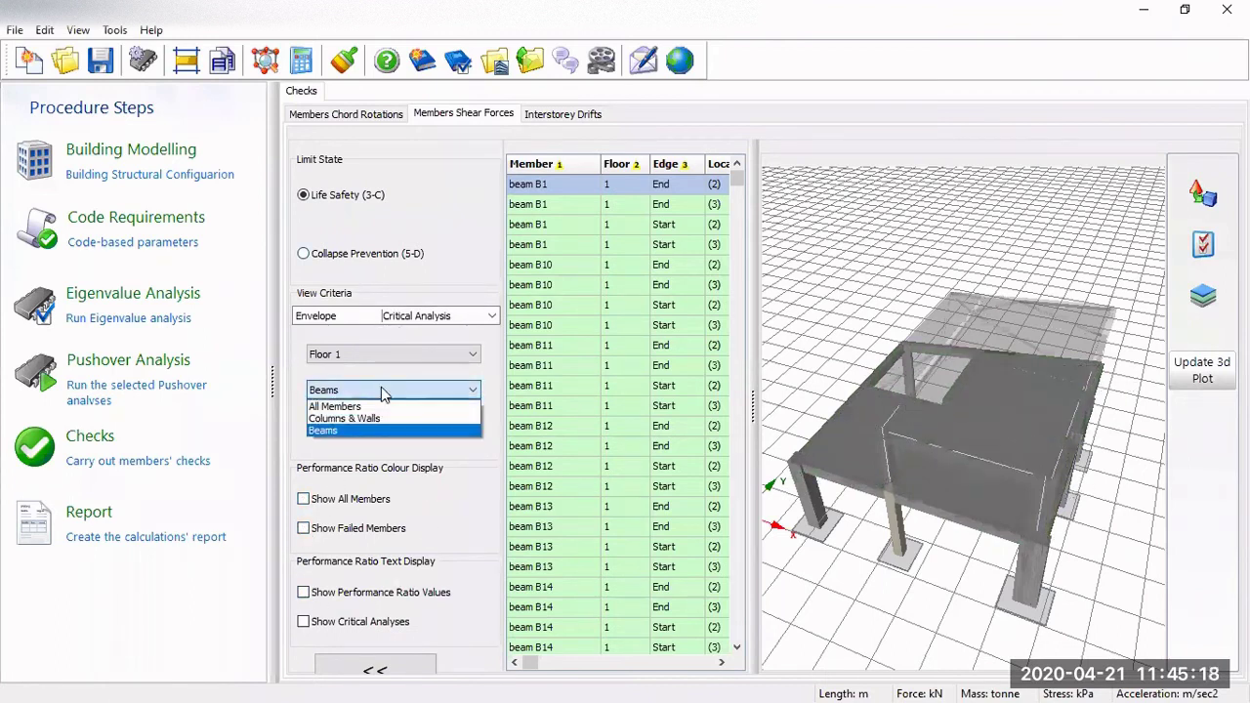
{"action": "left_click", "coordinate": [391, 407]}
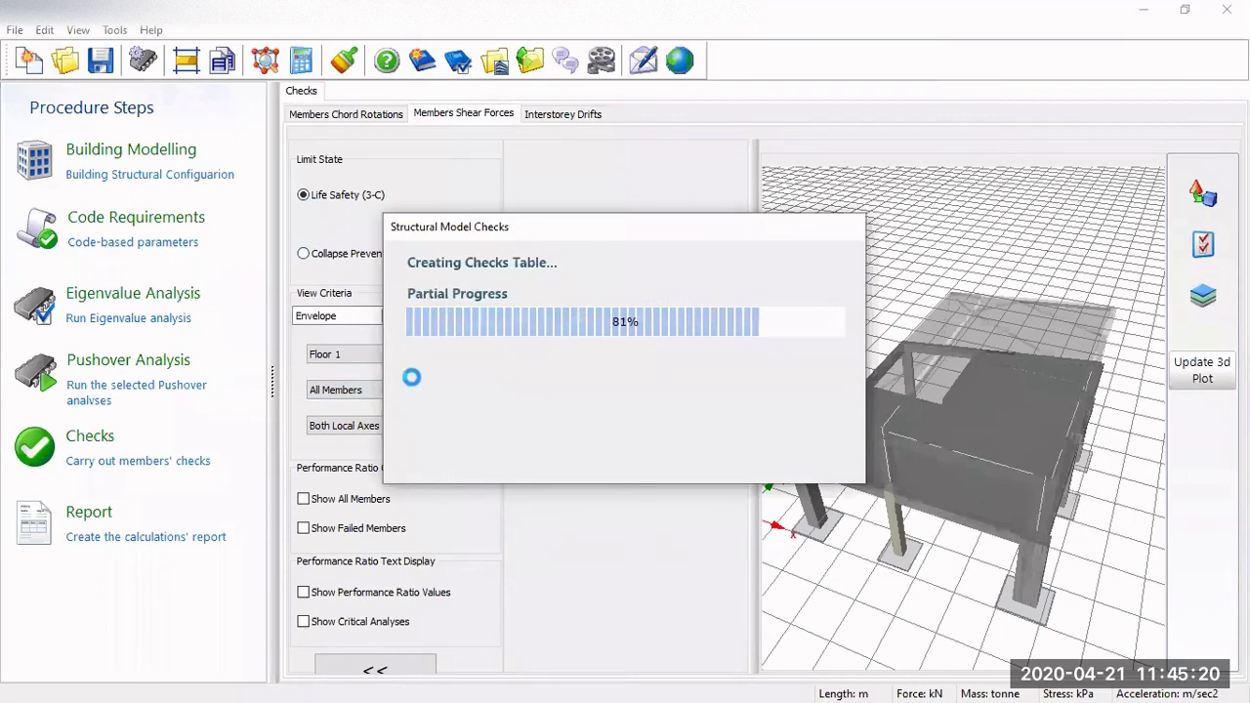
{"action": "left_click_drag", "start_coordinate": [957, 547], "coordinate": [1064, 451]}
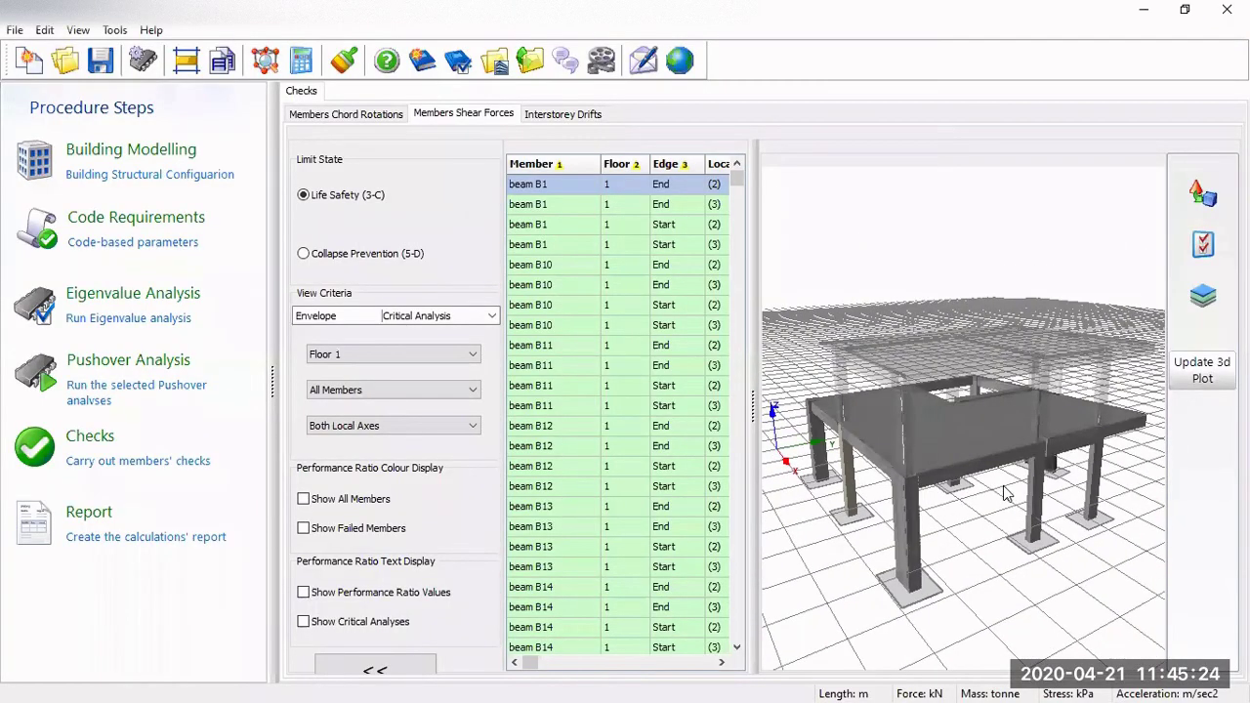
{"action": "left_click_drag", "start_coordinate": [1031, 516], "coordinate": [1098, 584]}
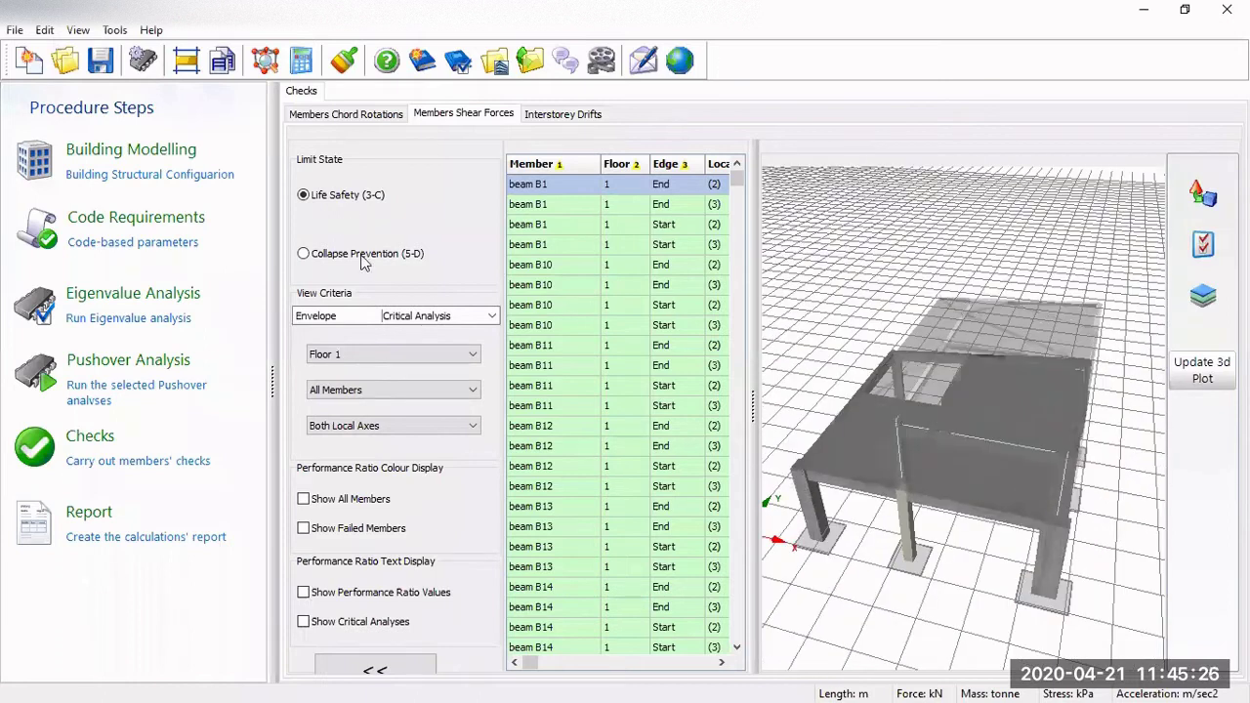
Step: Show the Floor 1 beams' shear performance ratio values for Collapse Prevention (5-D) and examine them from several sides
{"action": "left_click", "coordinate": [363, 257]}
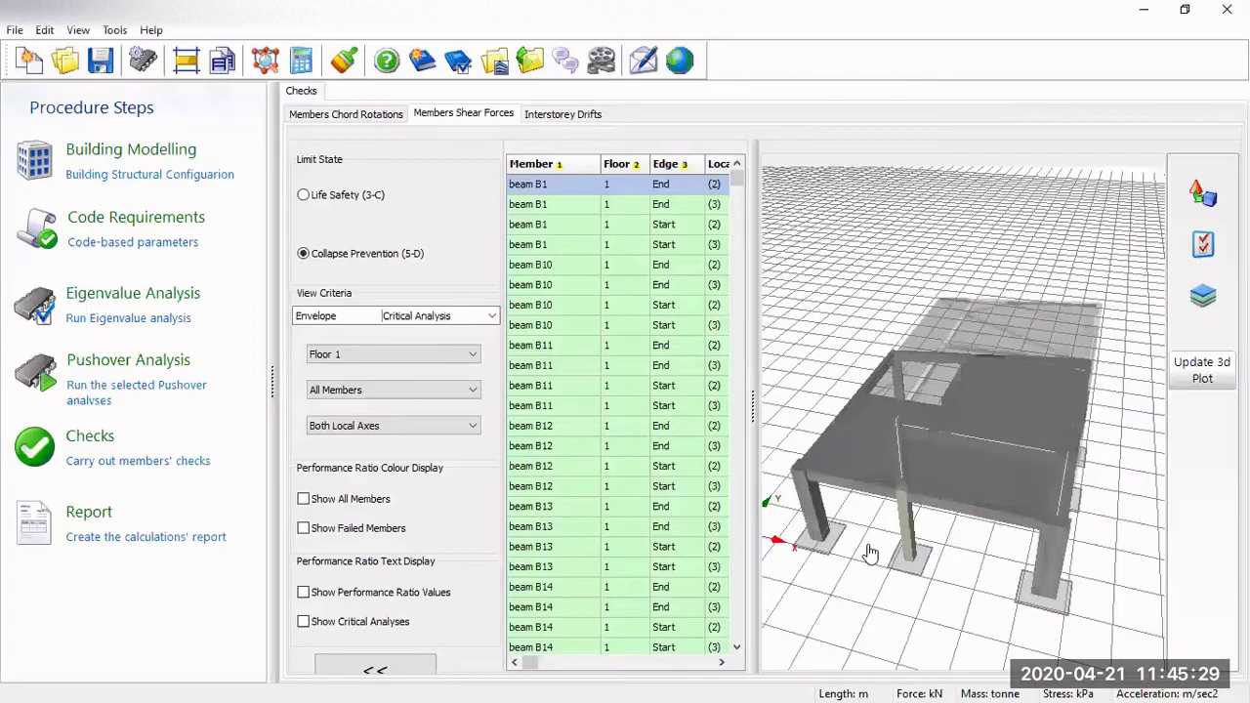
{"action": "left_click_drag", "start_coordinate": [868, 566], "coordinate": [824, 541]}
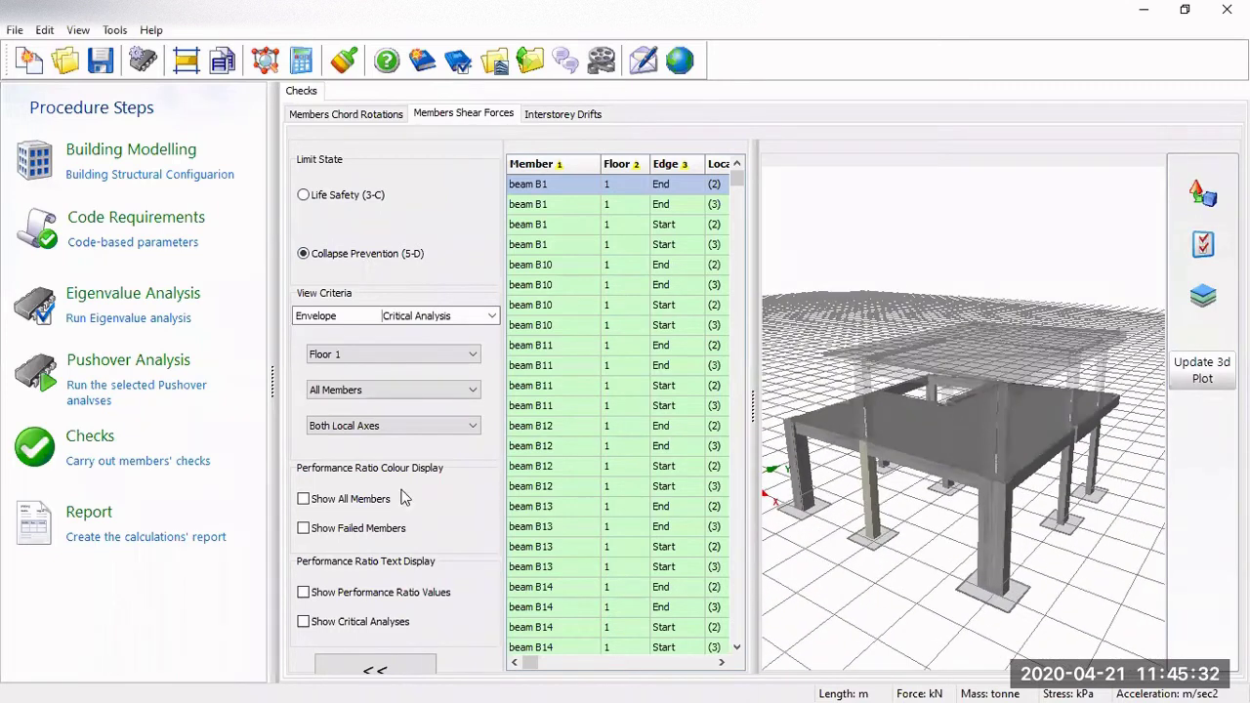
{"action": "left_click", "coordinate": [394, 389]}
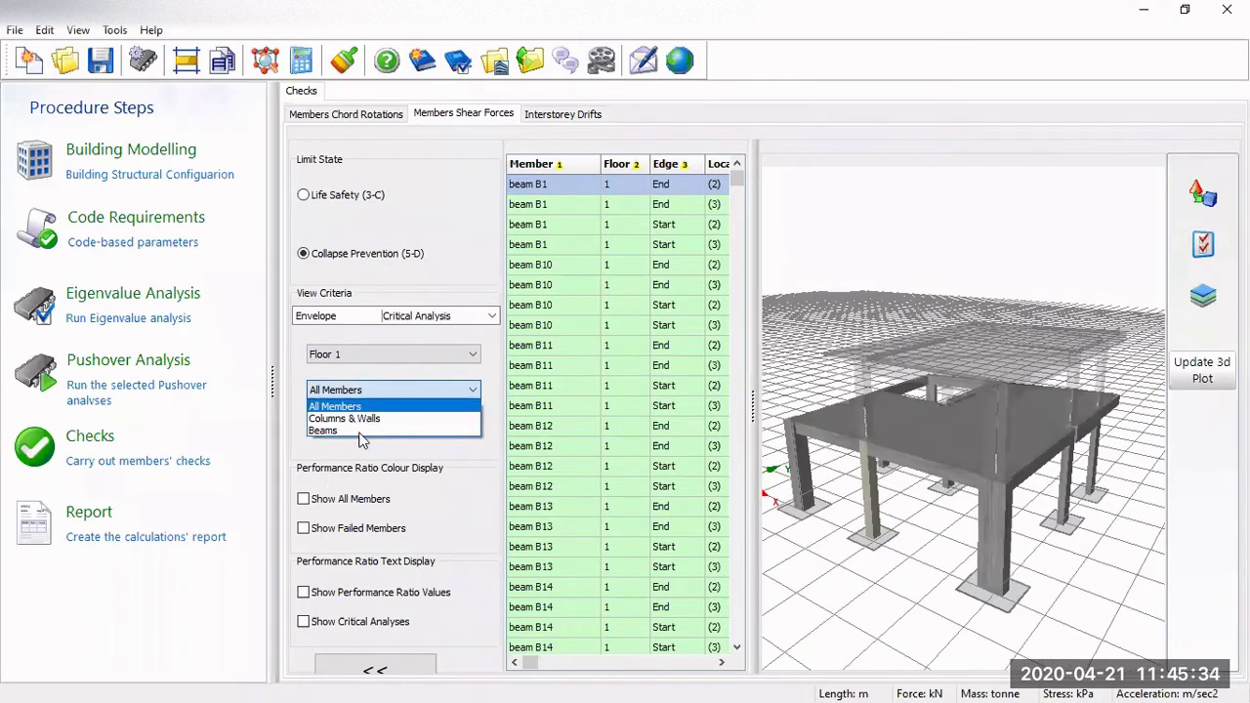
{"action": "left_click", "coordinate": [357, 432]}
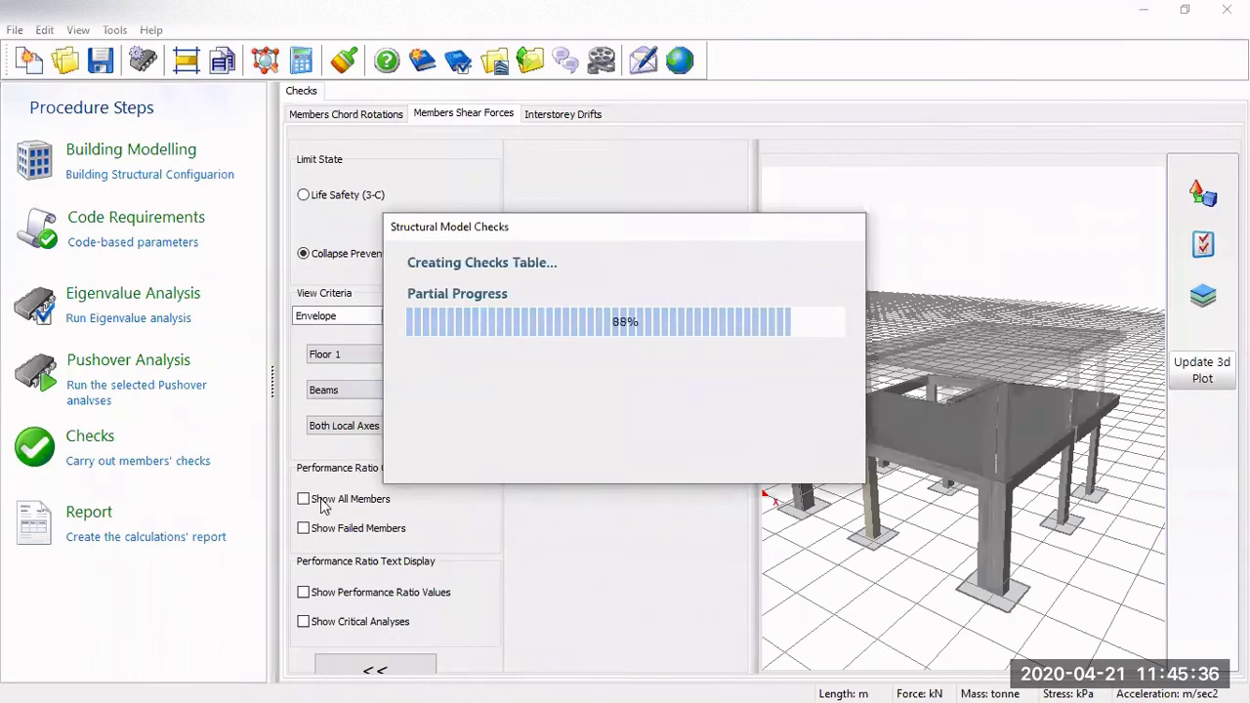
{"action": "left_click", "coordinate": [303, 592]}
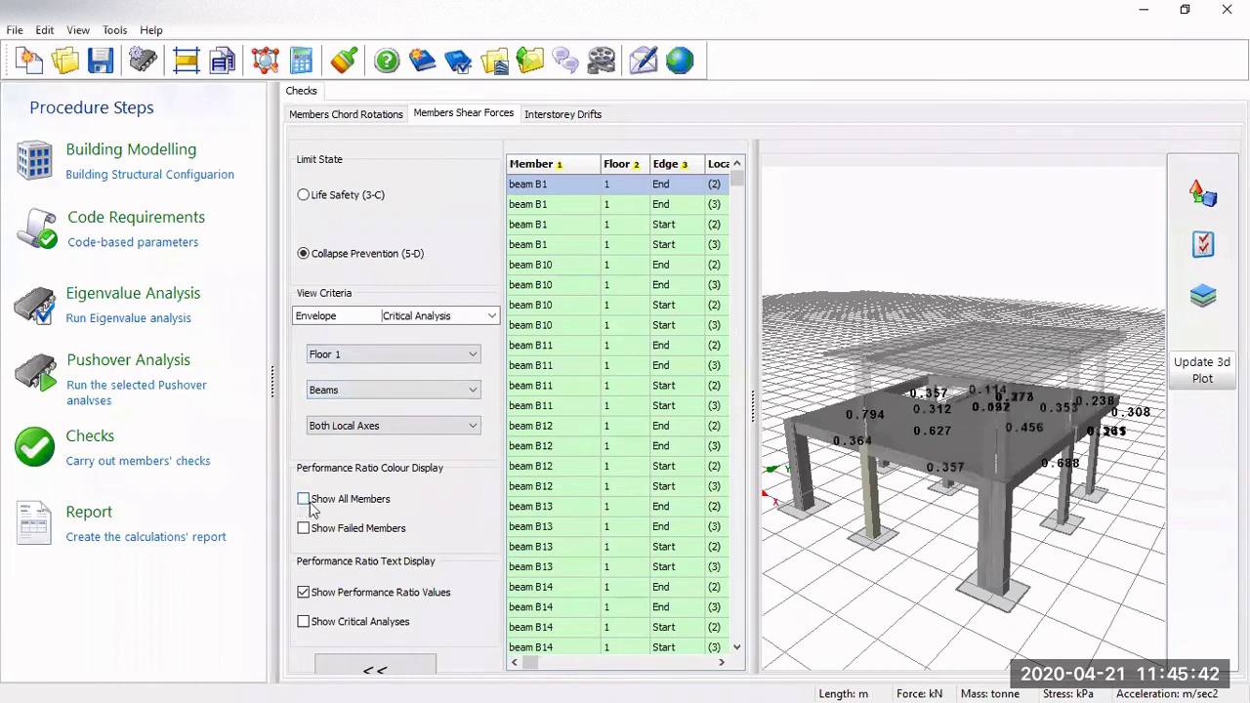
{"action": "left_click_drag", "start_coordinate": [960, 528], "coordinate": [968, 556]}
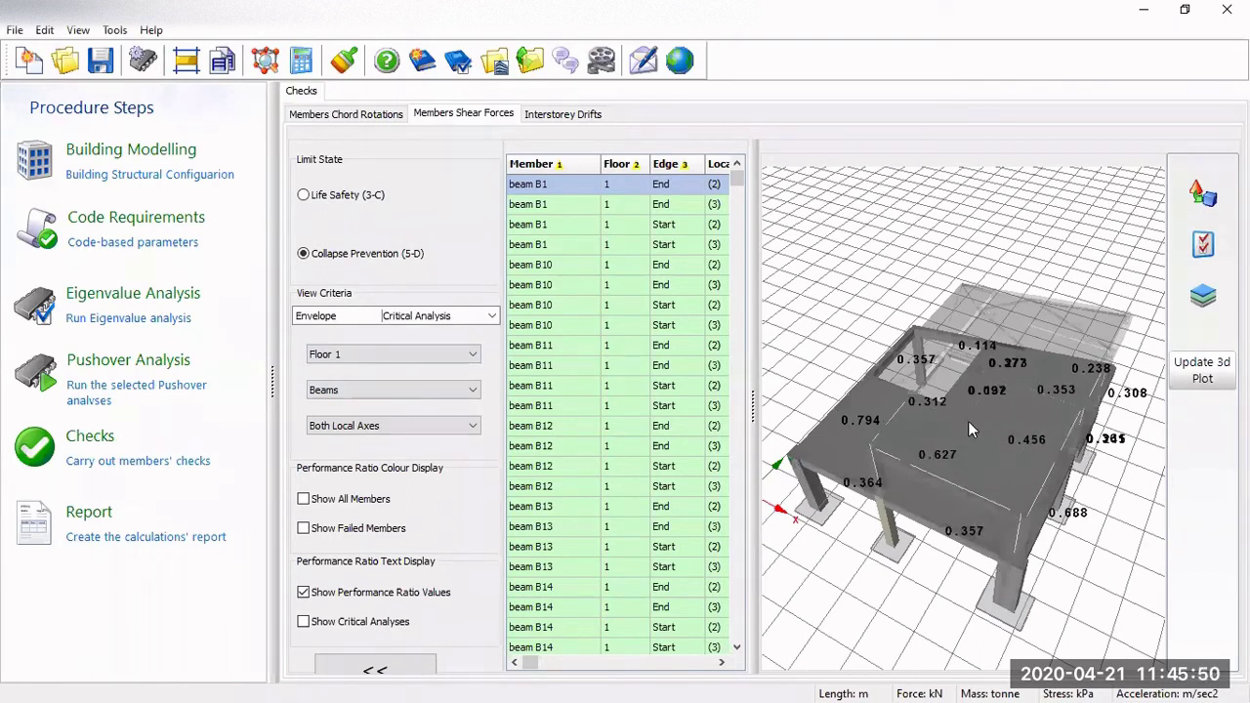
{"action": "left_click_drag", "start_coordinate": [1040, 527], "coordinate": [1040, 466]}
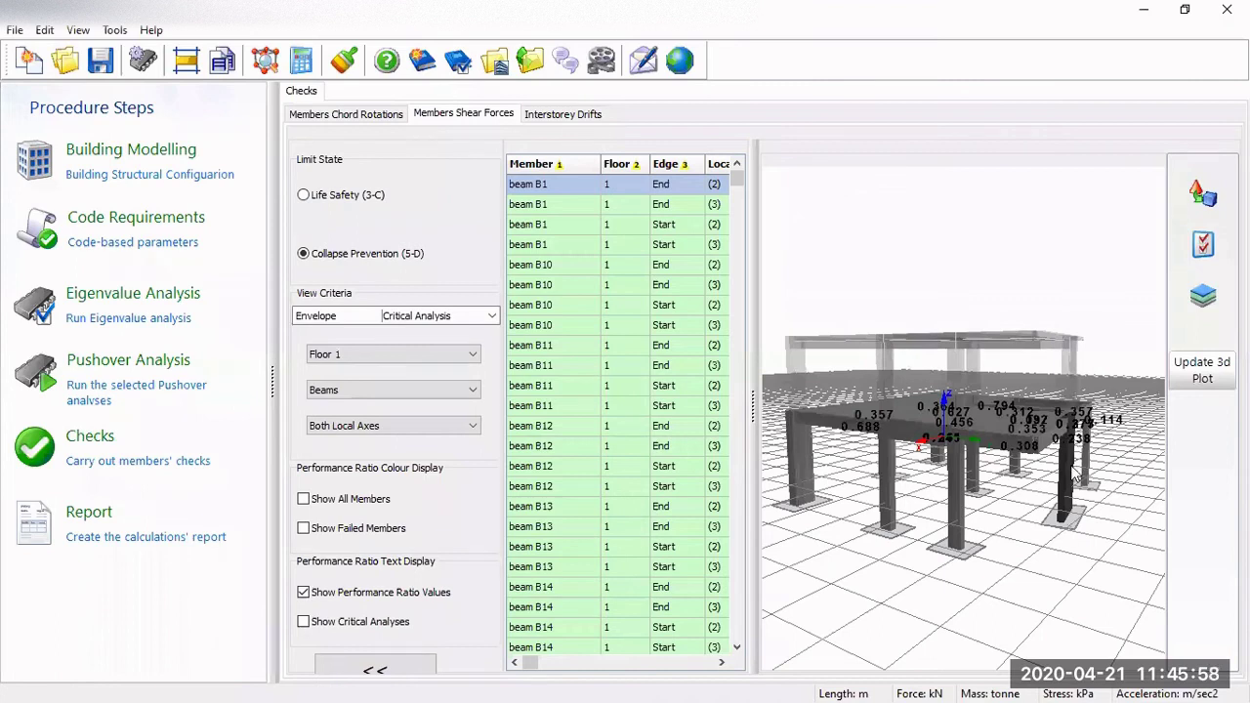
{"action": "left_click_drag", "start_coordinate": [1024, 513], "coordinate": [1067, 440]}
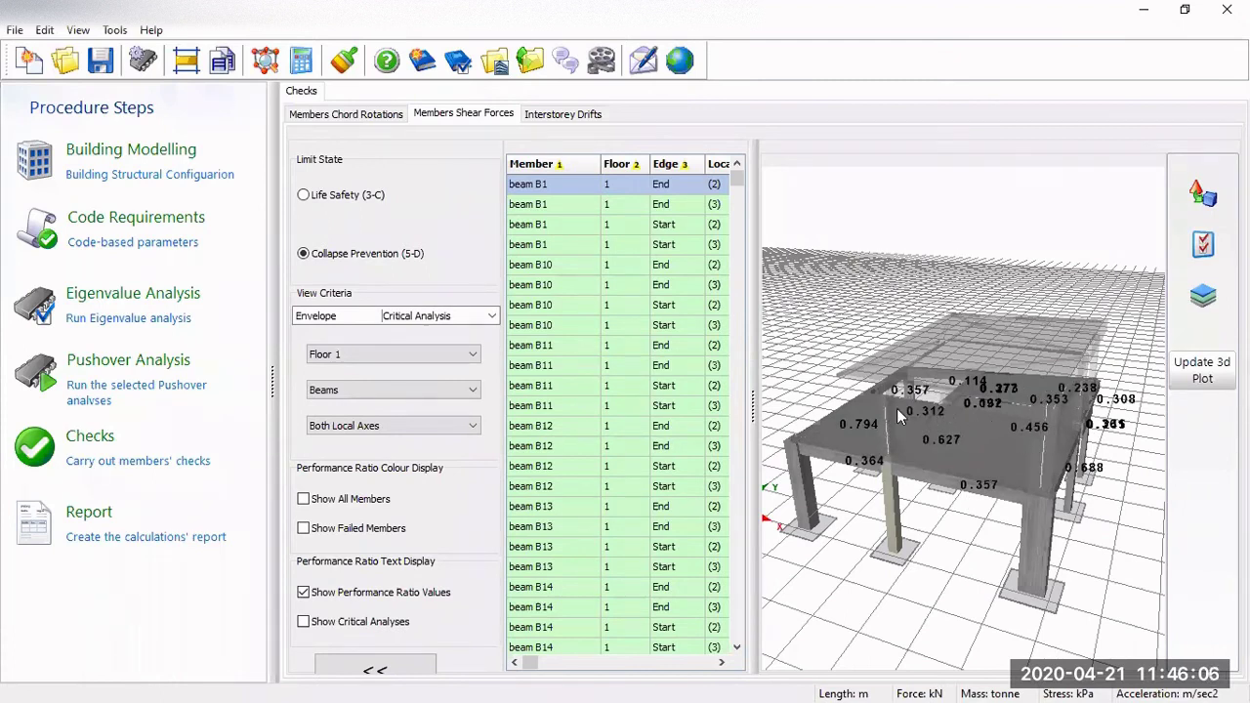
{"action": "left_click_drag", "start_coordinate": [973, 490], "coordinate": [1067, 506]}
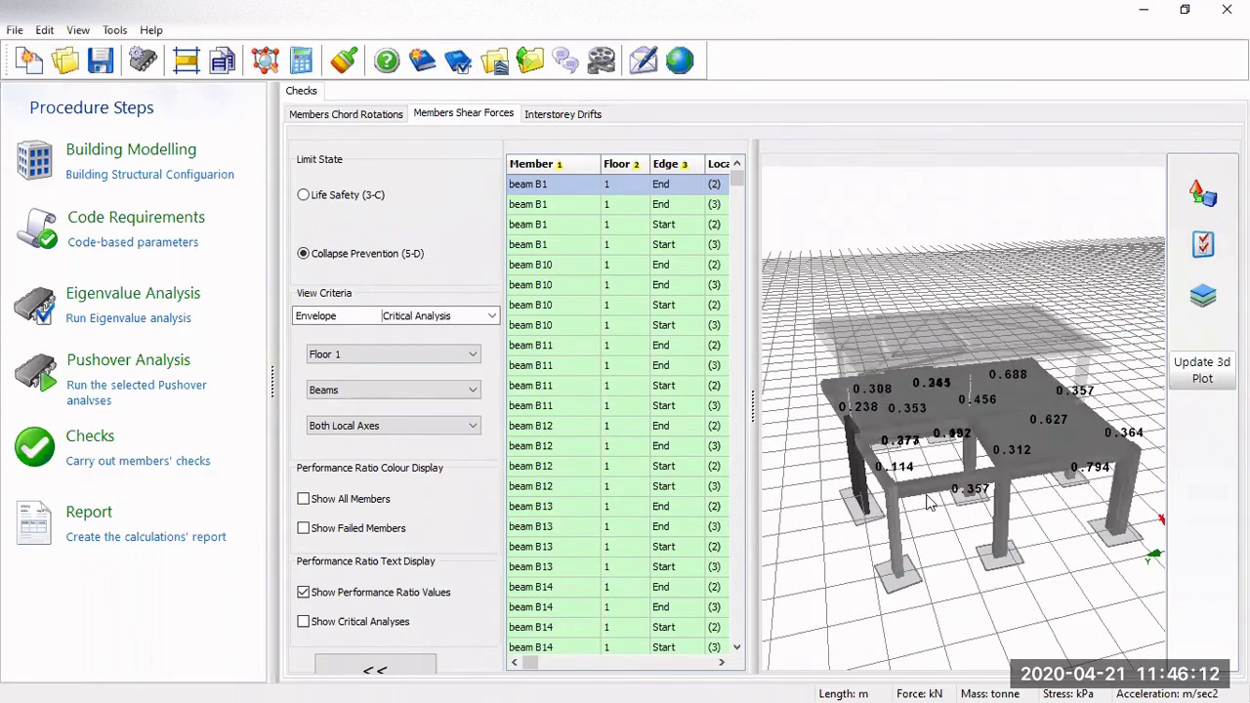
{"action": "left_click_drag", "start_coordinate": [1072, 559], "coordinate": [971, 480]}
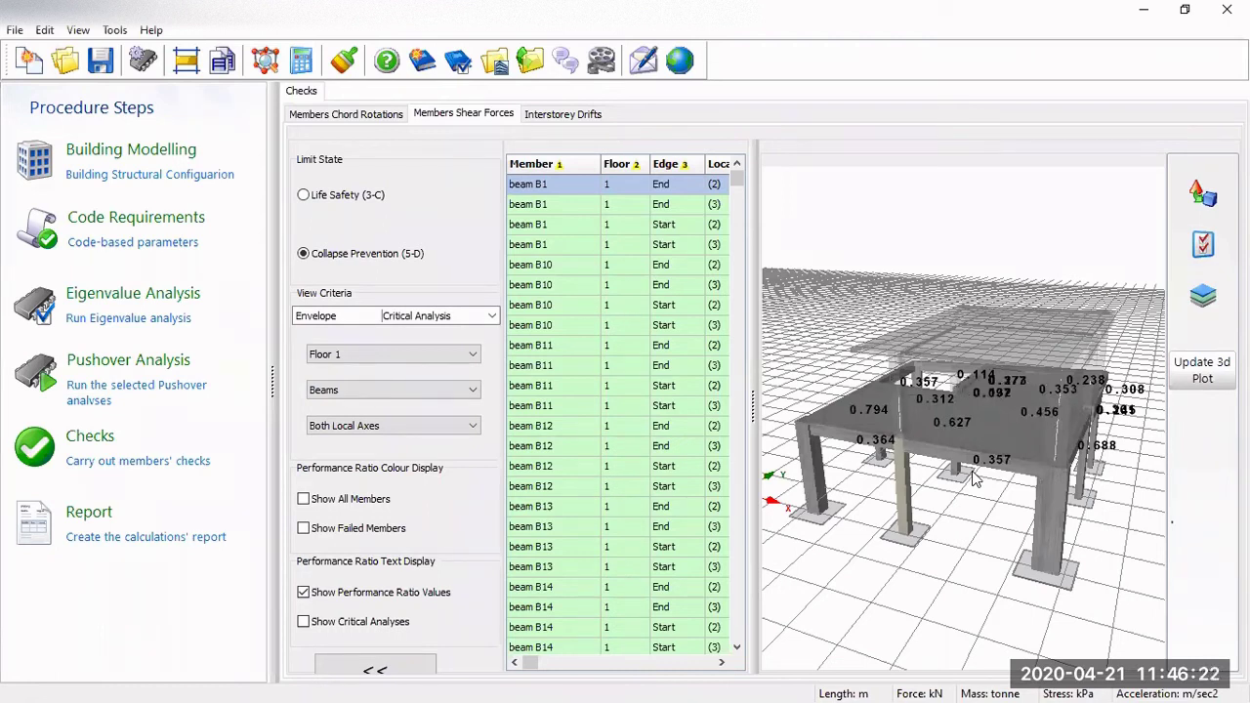
Step: Open the report's print-out options and review the Building Technical Description text without changing it
{"action": "left_click", "coordinate": [132, 537]}
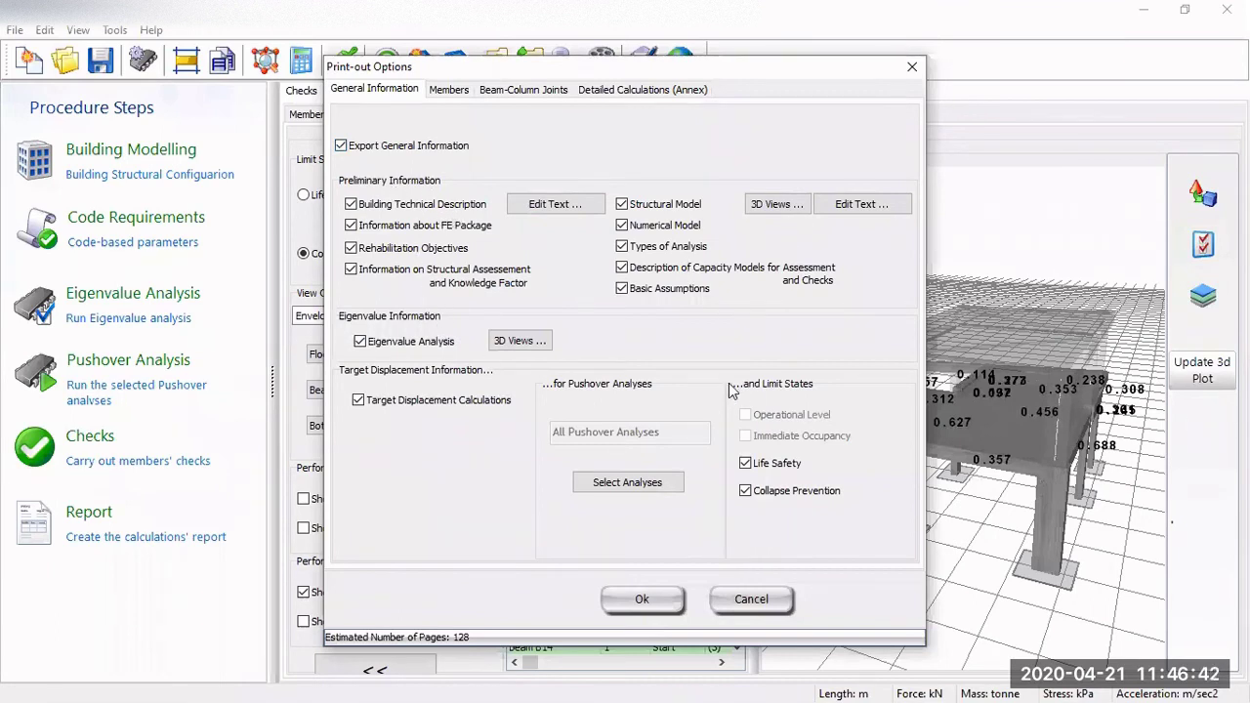
{"action": "left_click", "coordinate": [550, 206]}
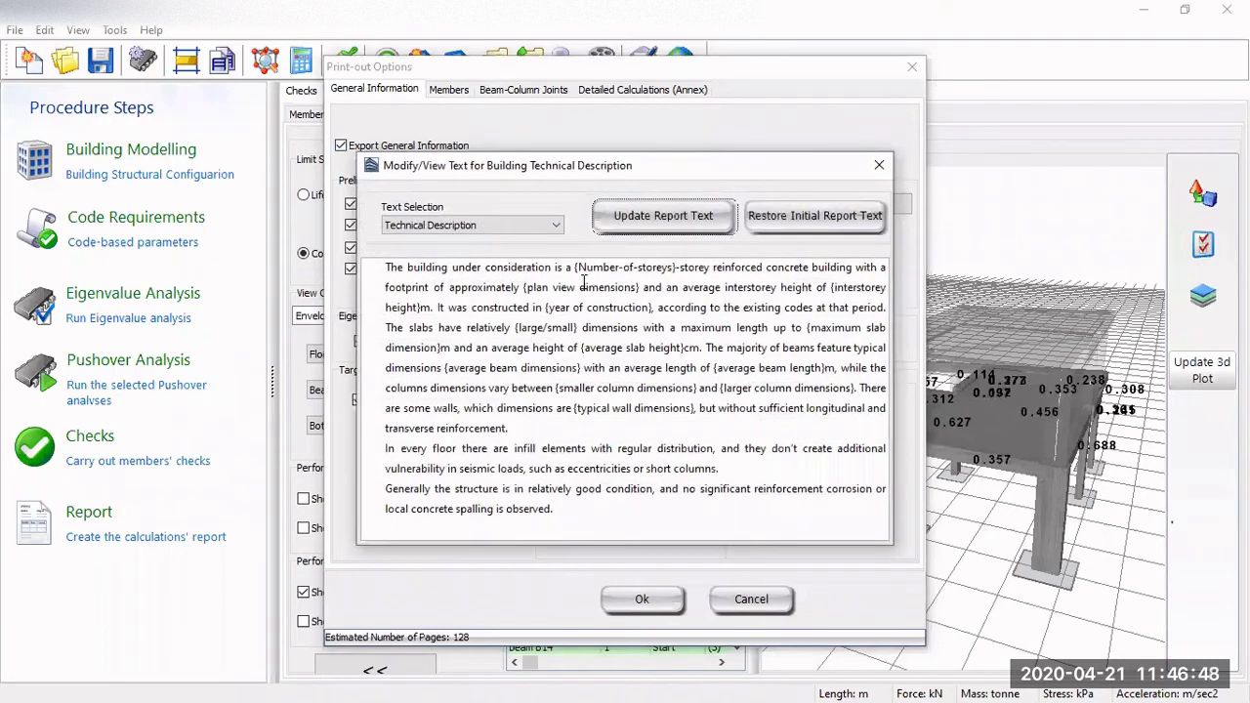
{"action": "left_click", "coordinate": [880, 168]}
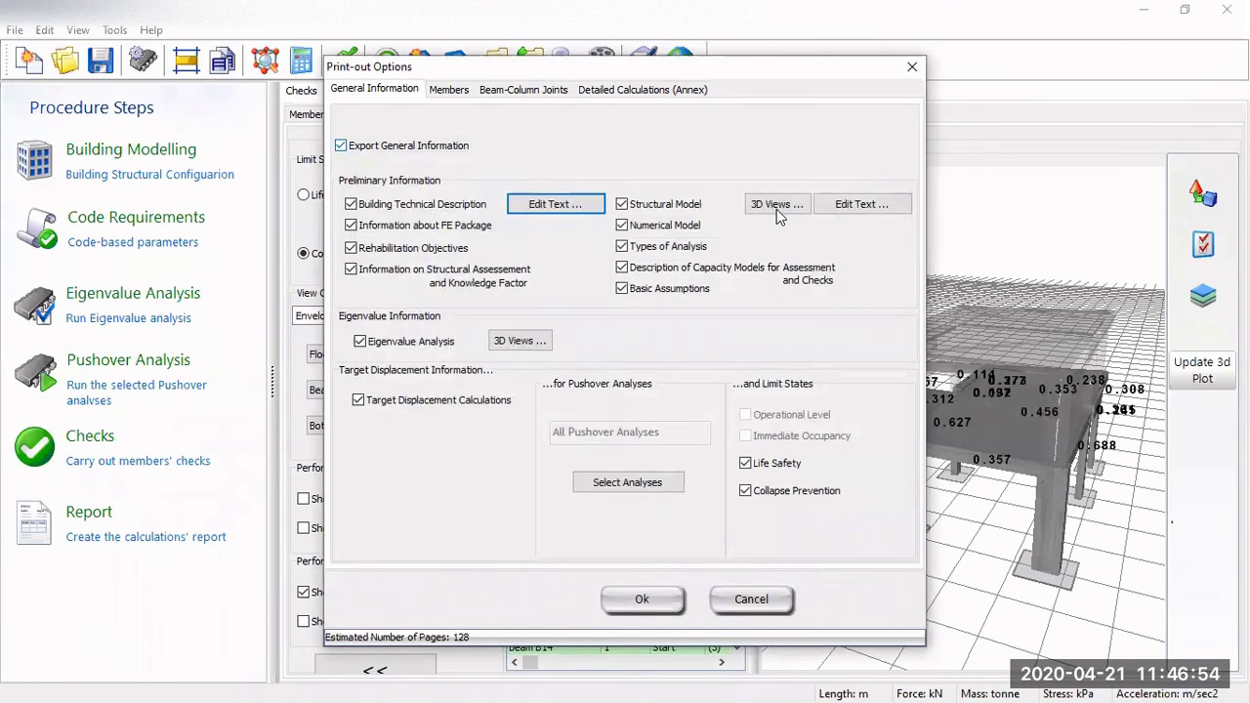
Step: Inspect the Structural Model 3D view for the report from a low angle and close up, leaving the report view unchanged
{"action": "left_click", "coordinate": [777, 208]}
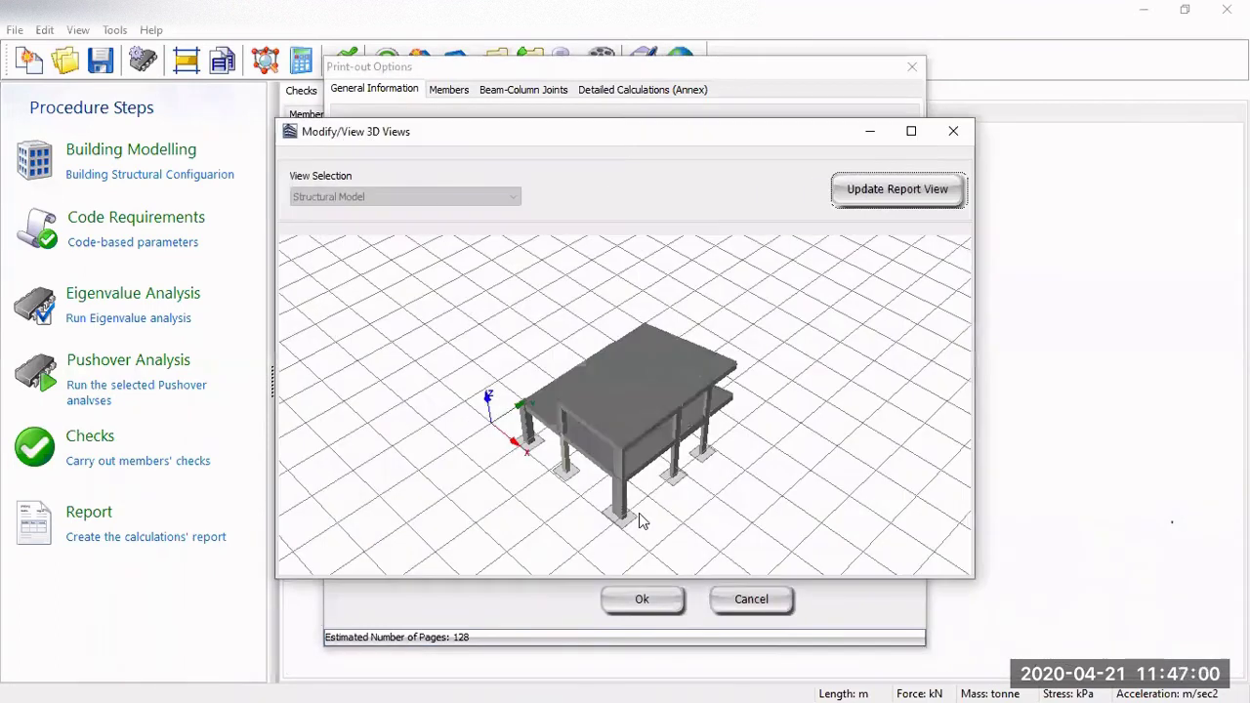
{"action": "middle_click_drag", "start_coordinate": [668, 512], "coordinate": [652, 442]}
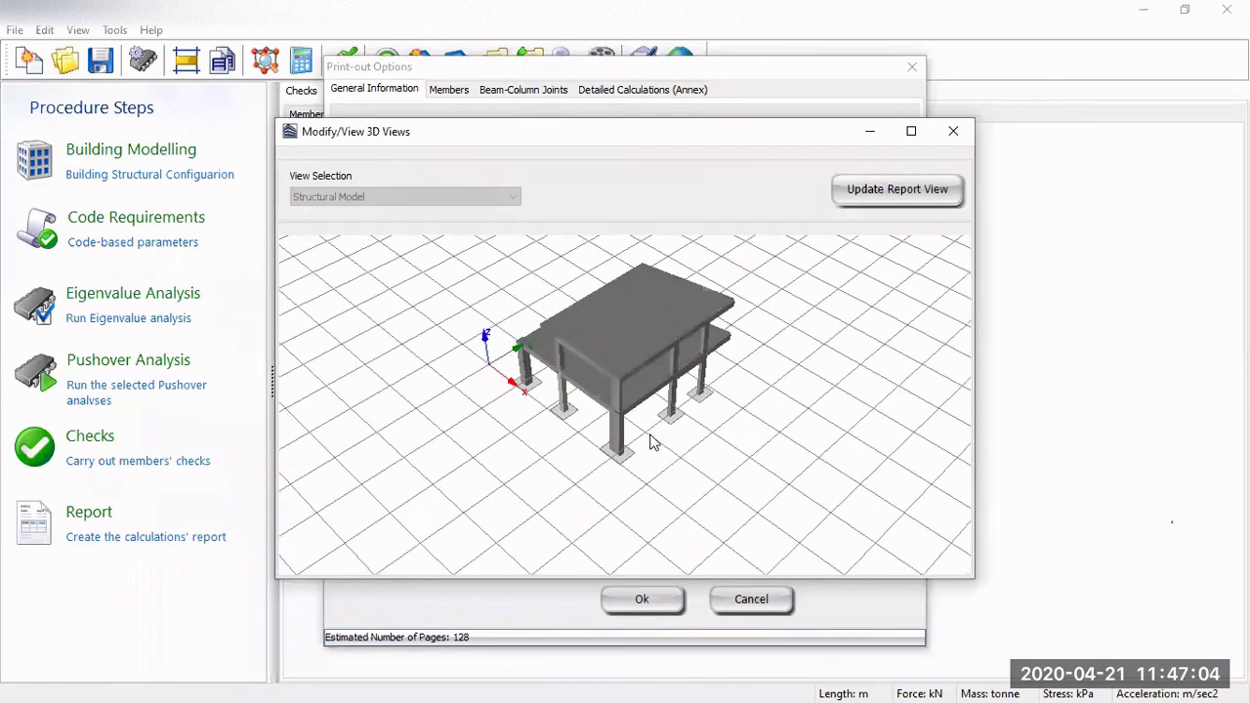
{"action": "left_click_drag", "start_coordinate": [650, 465], "coordinate": [639, 413]}
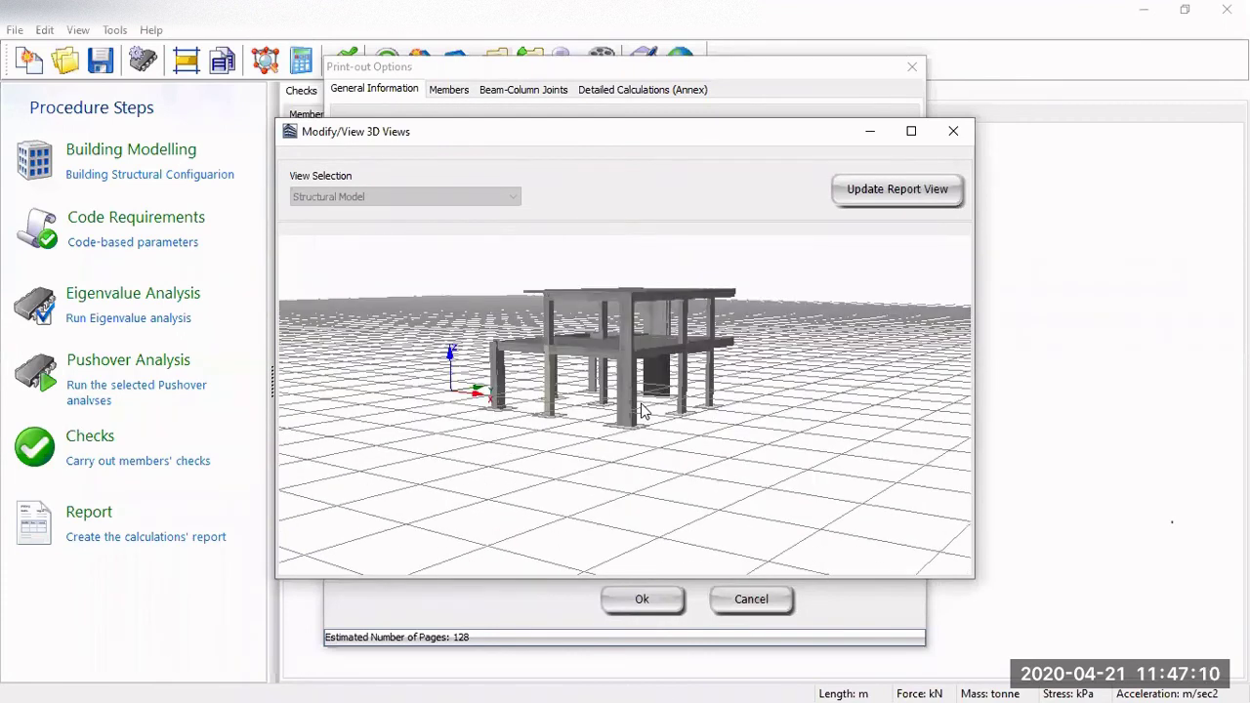
{"action": "scroll", "coordinate": [640, 404], "scroll_direction": "up", "scroll_amount": 2}
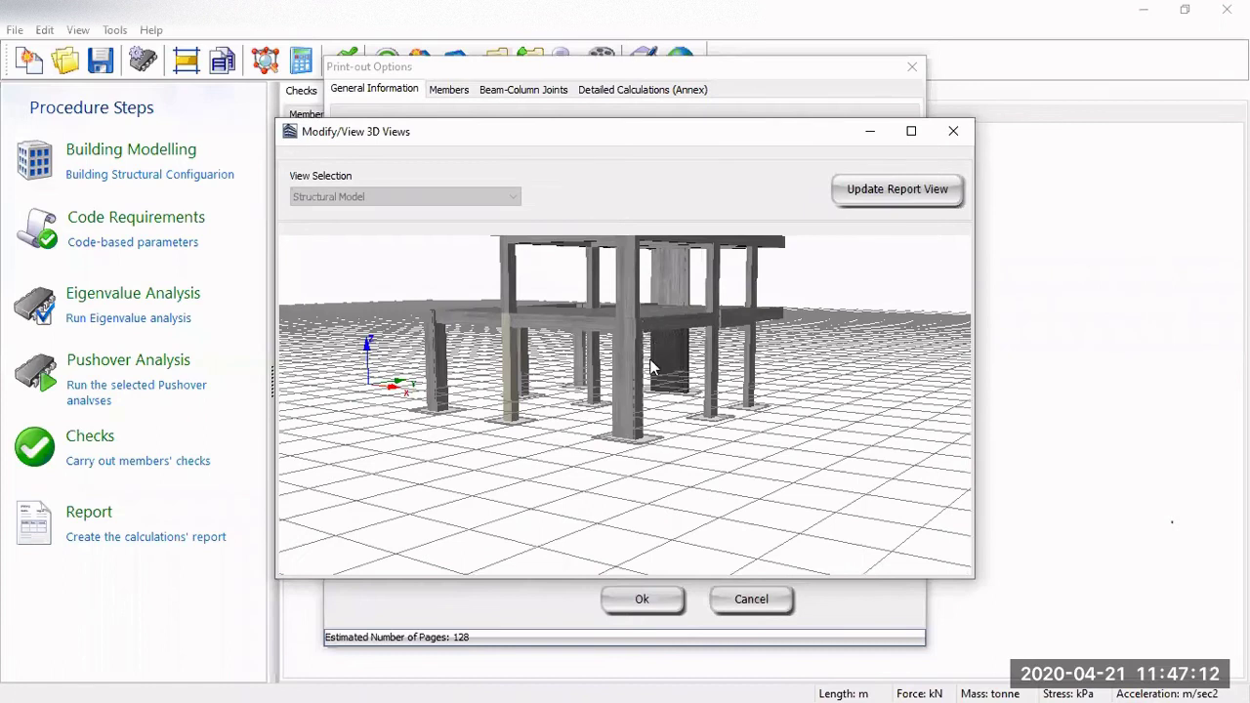
{"action": "scroll", "coordinate": [664, 429], "scroll_direction": "up", "scroll_amount": 2}
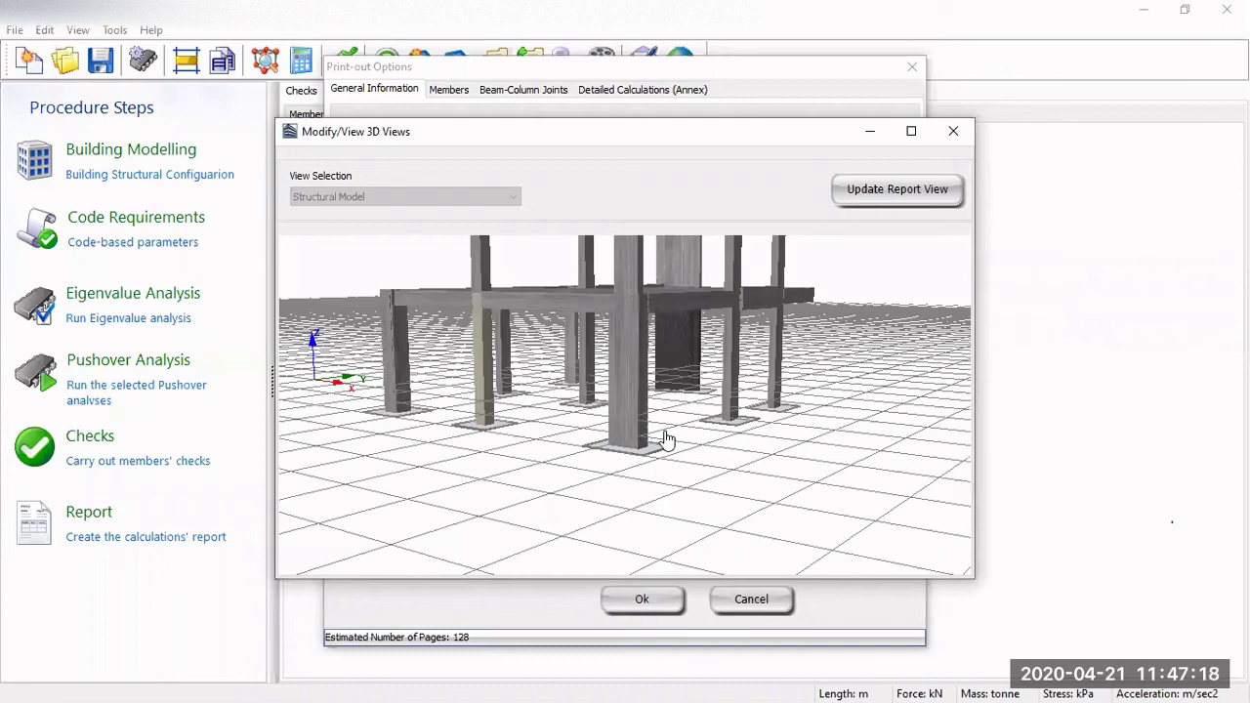
{"action": "middle_click_drag", "start_coordinate": [667, 439], "coordinate": [652, 485]}
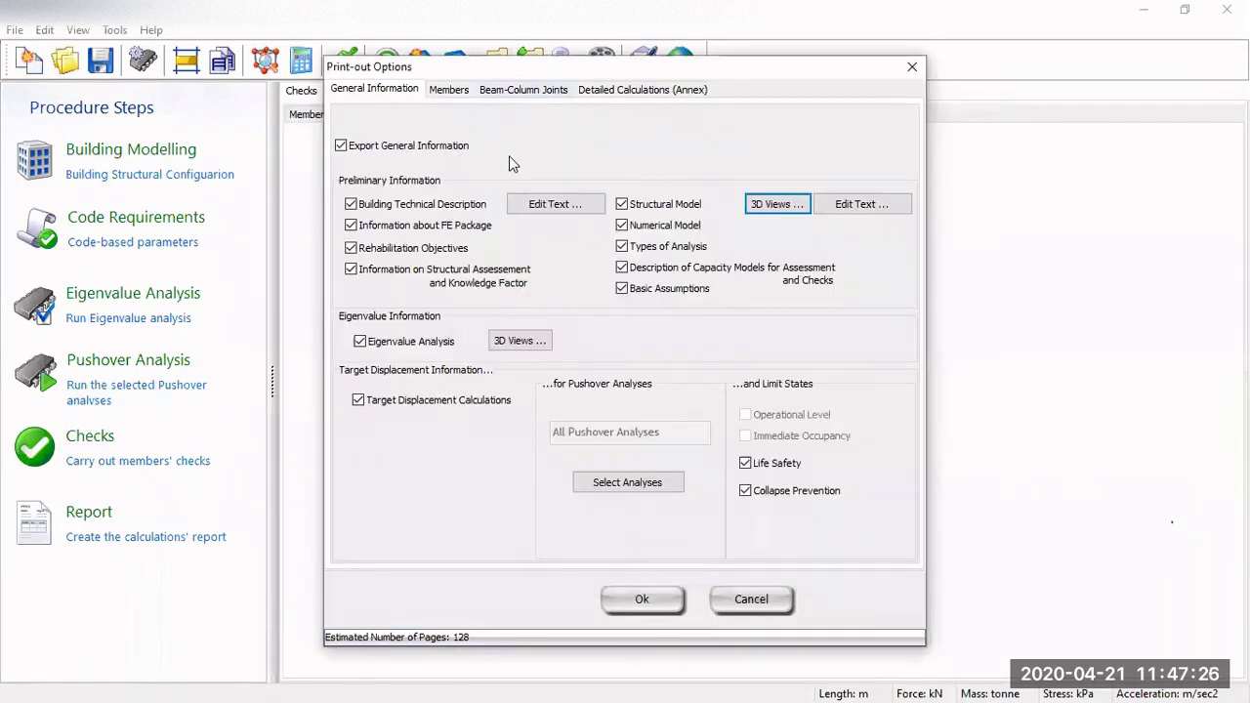
Step: Review the print-out options for members, beam-column joints and the detailed calculations annex
{"action": "left_click", "coordinate": [449, 90]}
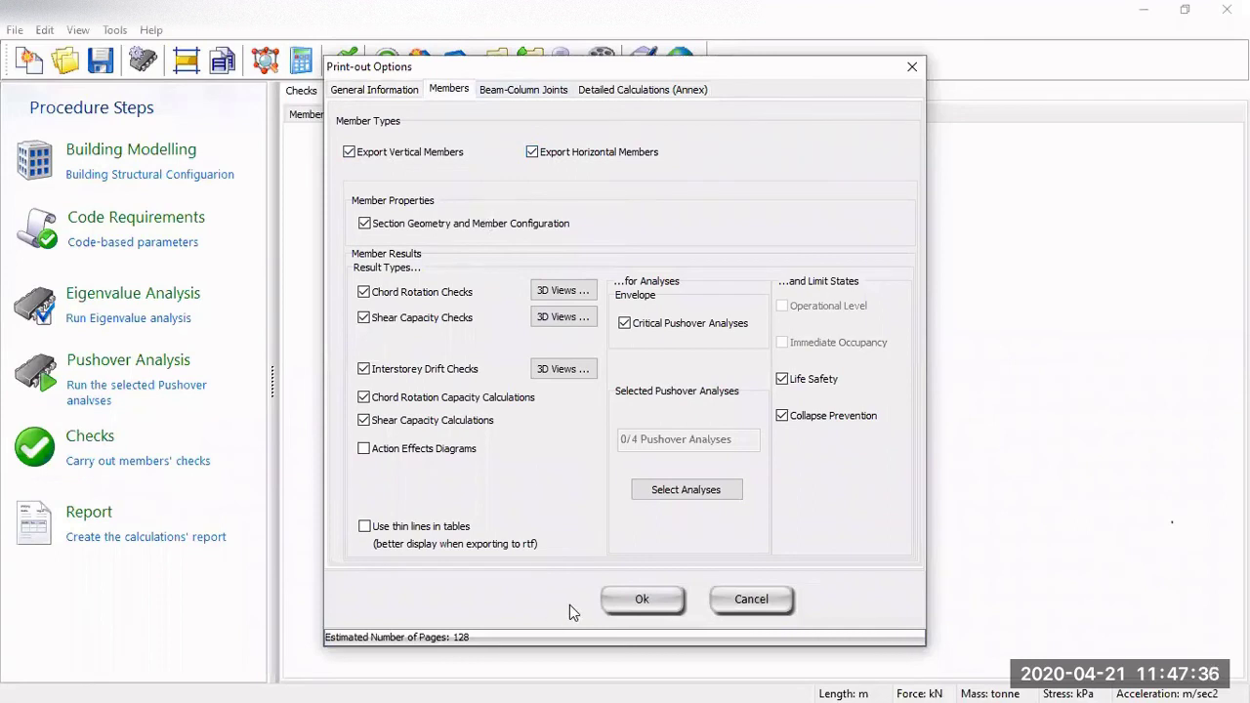
{"action": "left_click", "coordinate": [532, 89]}
{"action": "left_click", "coordinate": [635, 89]}
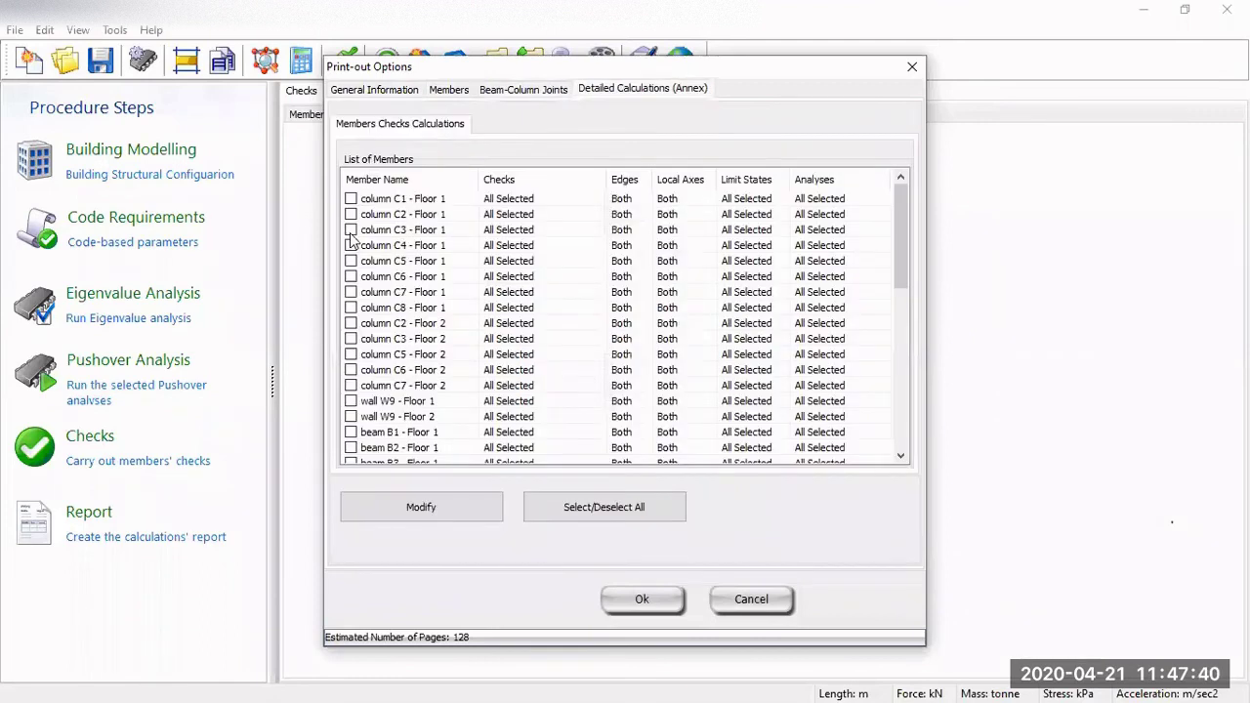
{"action": "left_click", "coordinate": [351, 229]}
{"action": "left_click", "coordinate": [350, 198]}
{"action": "left_click", "coordinate": [351, 230]}
{"action": "left_click", "coordinate": [350, 198]}
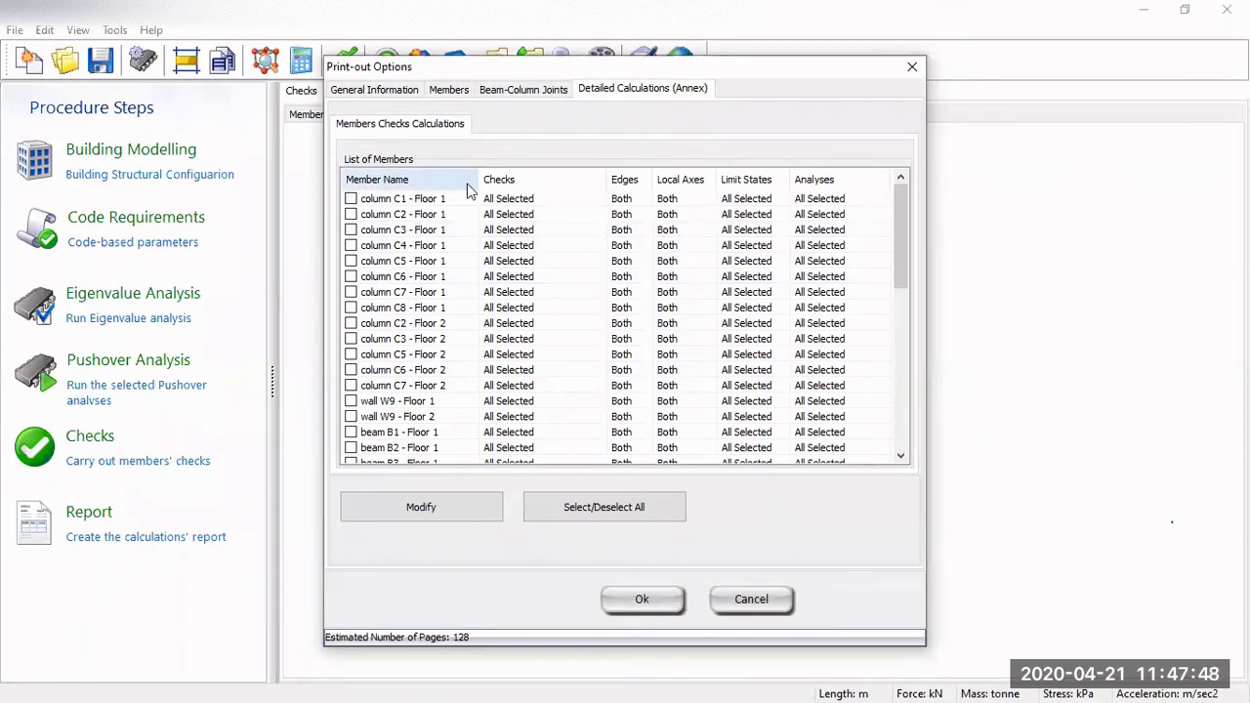
Step: Generate the technical report with all general information for the Life Safety and Collapse Prevention limit states
{"action": "left_click", "coordinate": [372, 90]}
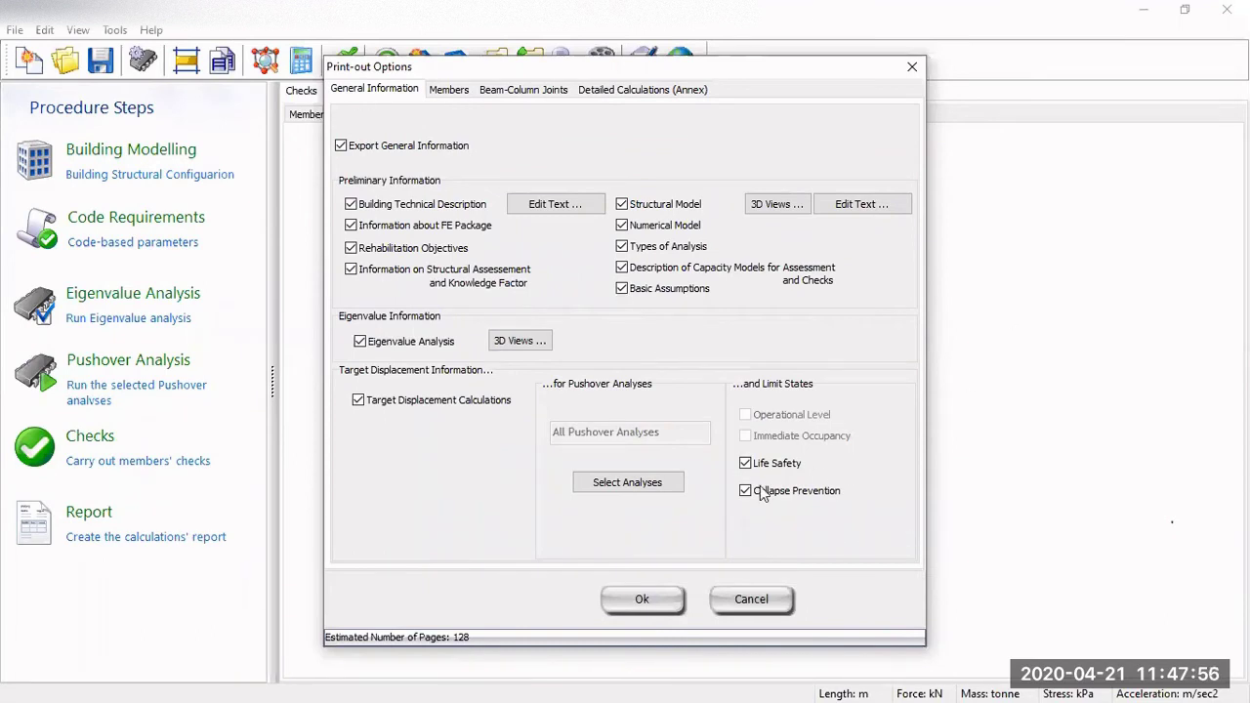
{"action": "left_click", "coordinate": [642, 599]}
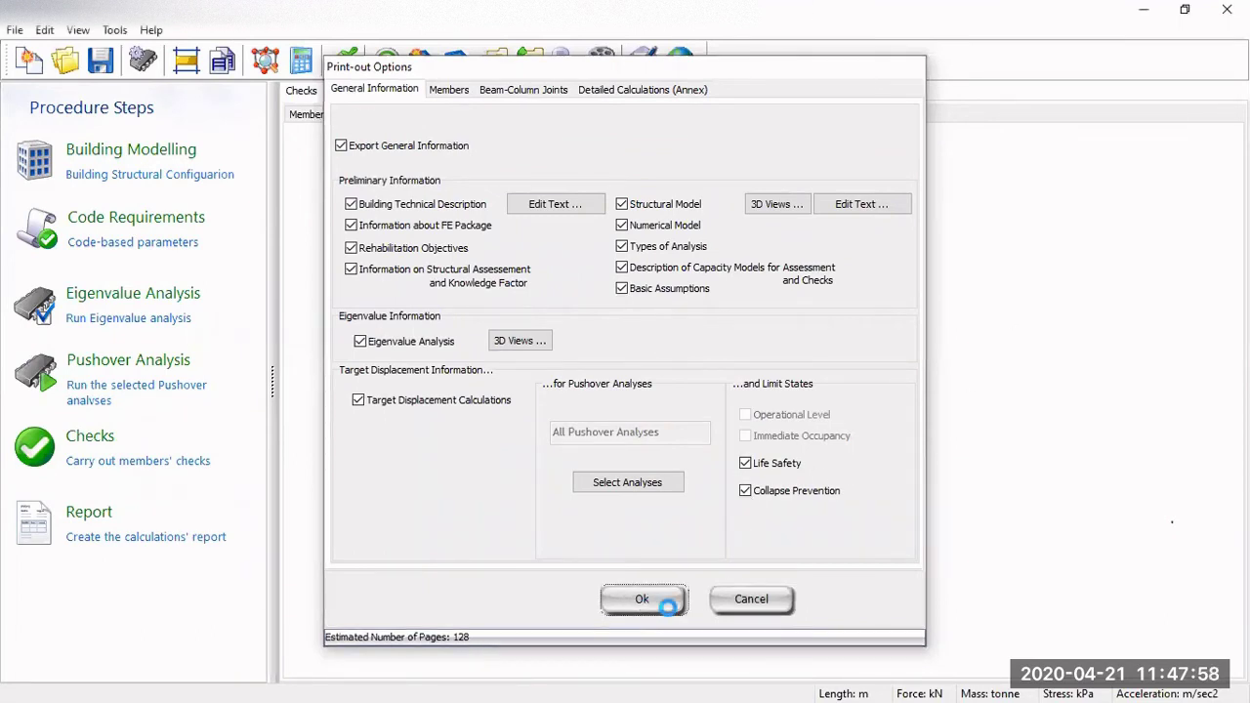
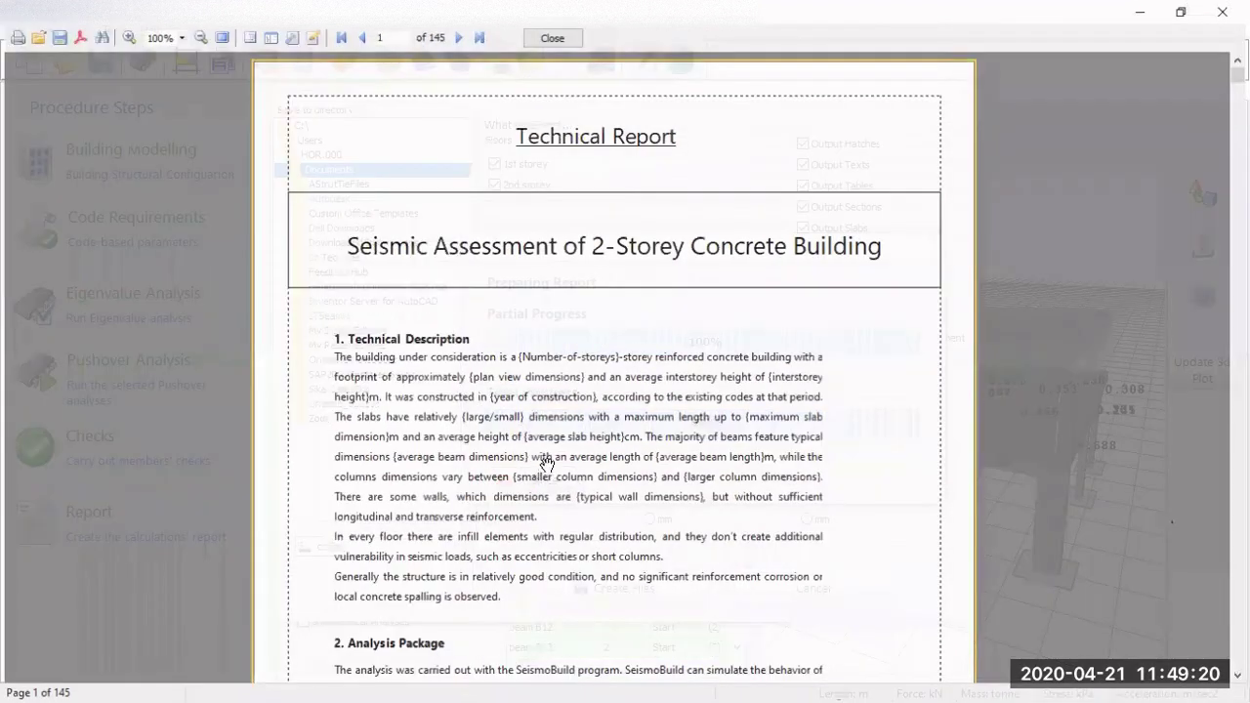
Step: Examine the report's Technical Description and Analysis Package sections, including the fibre element figure
{"action": "scroll", "coordinate": [557, 457], "scroll_direction": "down", "scroll_amount": 10}
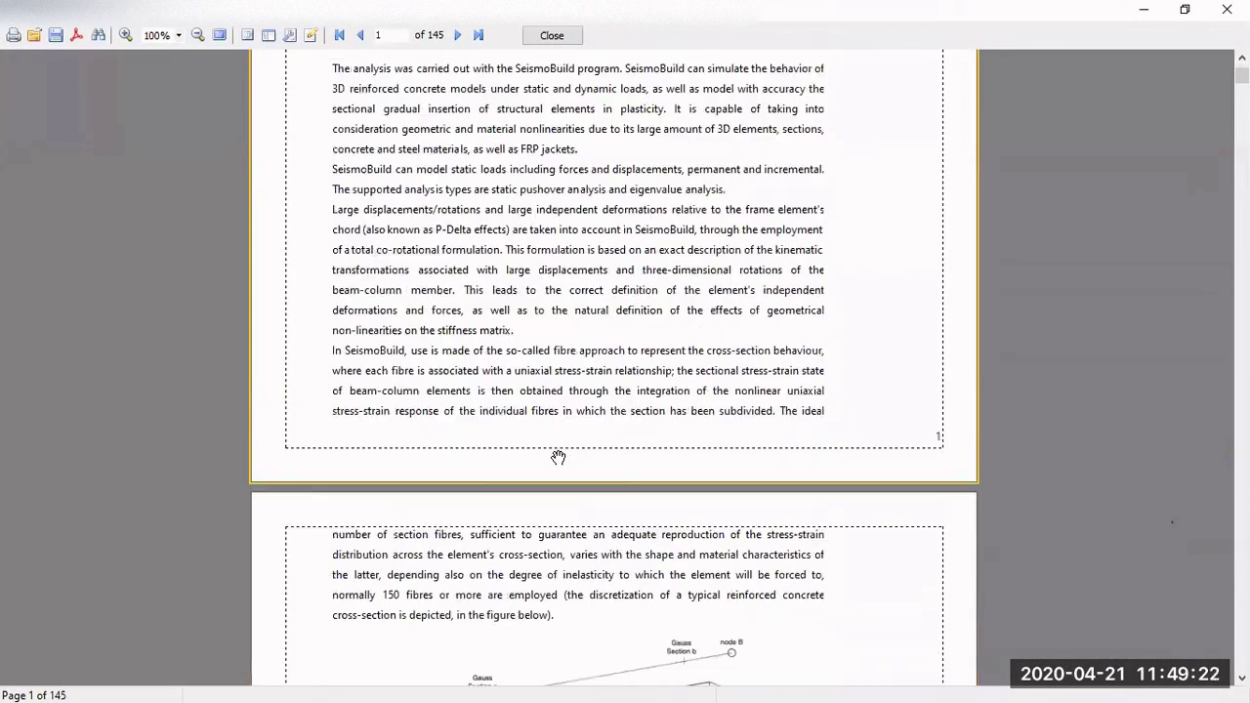
{"action": "scroll", "coordinate": [558, 457], "scroll_direction": "down", "scroll_amount": 3}
{"action": "scroll", "coordinate": [557, 453], "scroll_direction": "up", "scroll_amount": 7}
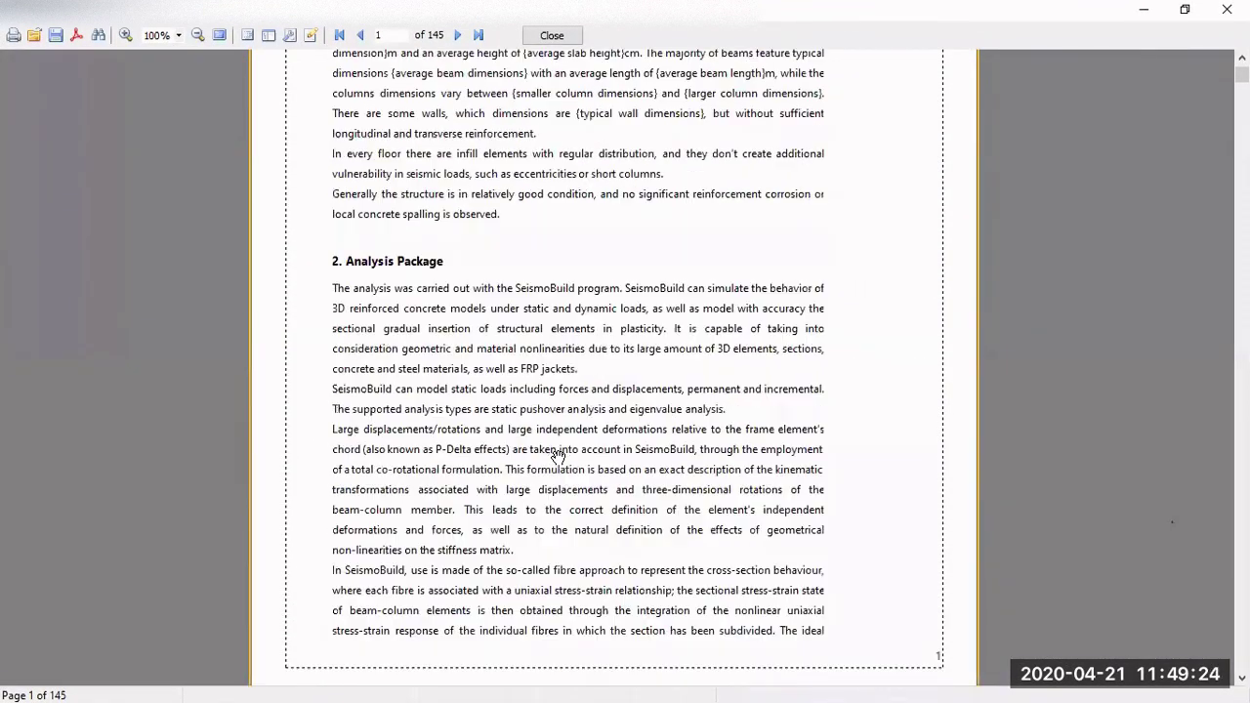
{"action": "scroll", "coordinate": [388, 269], "scroll_direction": "up", "scroll_amount": 5}
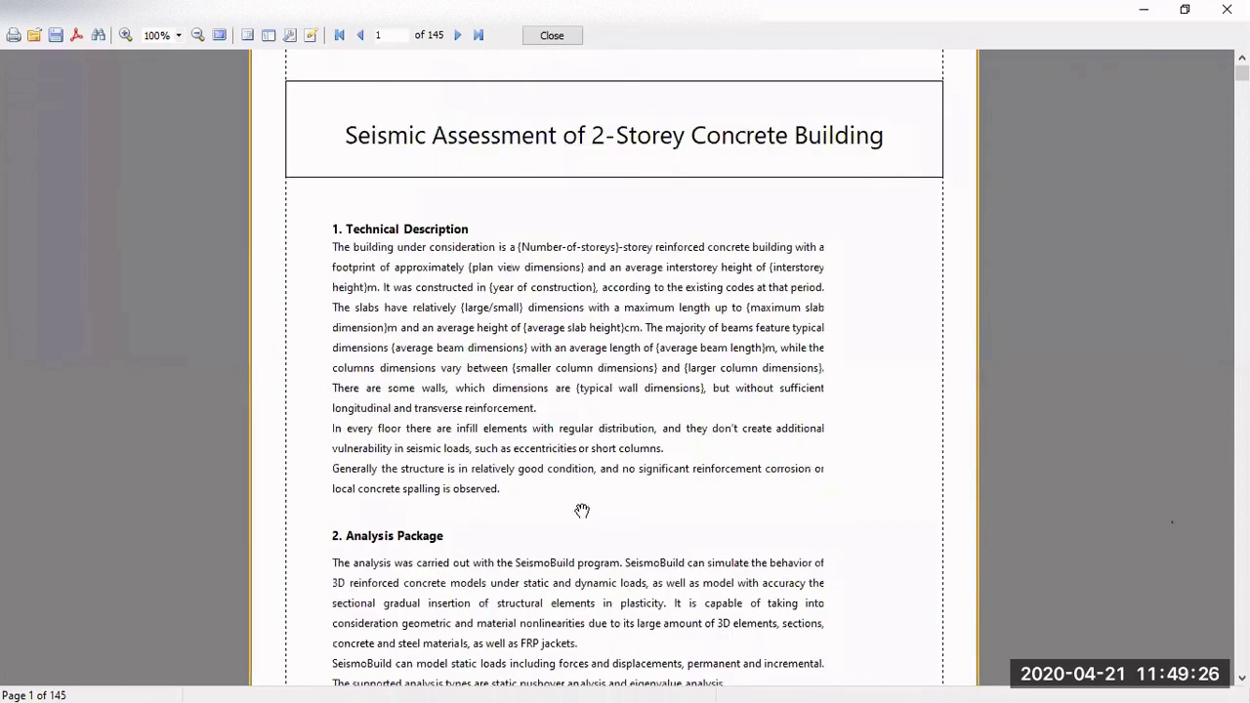
{"action": "scroll", "coordinate": [581, 511], "scroll_direction": "down", "scroll_amount": 7}
{"action": "scroll", "coordinate": [585, 540], "scroll_direction": "down", "scroll_amount": 7}
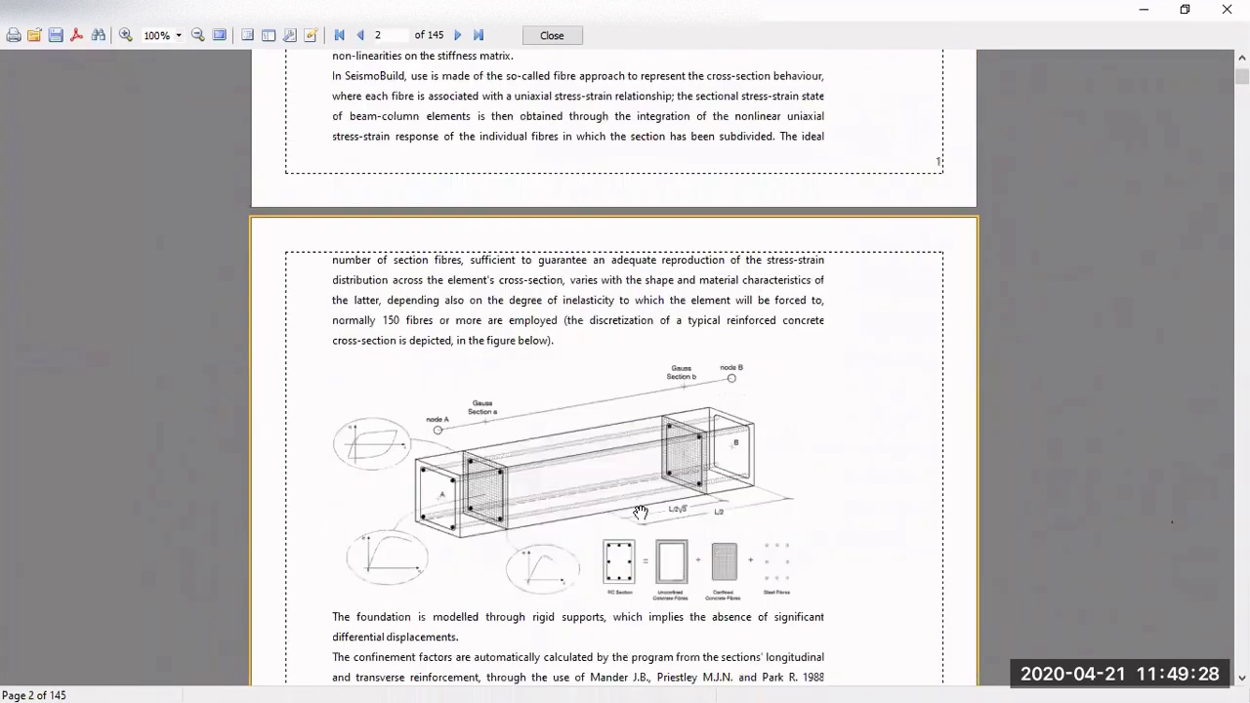
Step: Review the report's Rehabilitation Objectives table, performance level descriptions and knowledge factor information
{"action": "scroll", "coordinate": [591, 466], "scroll_direction": "down", "scroll_amount": 6}
{"action": "scroll", "coordinate": [591, 466], "scroll_direction": "down", "scroll_amount": 13}
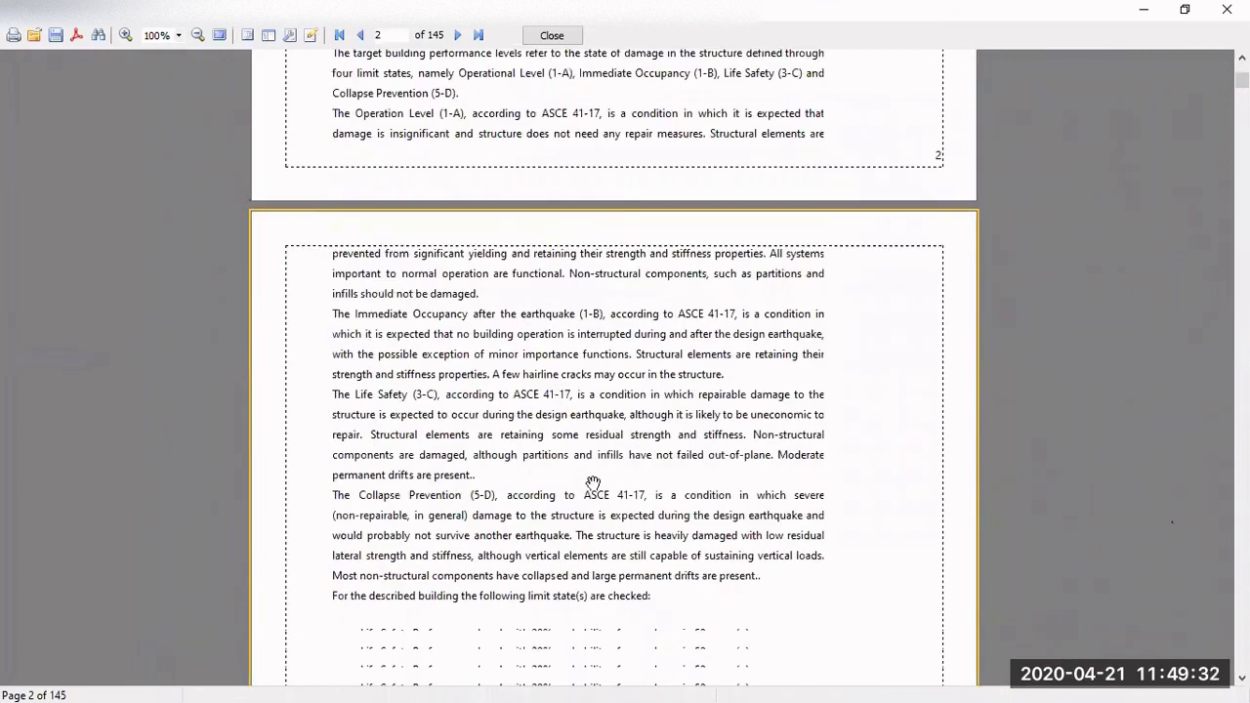
{"action": "scroll", "coordinate": [593, 479], "scroll_direction": "up", "scroll_amount": 13}
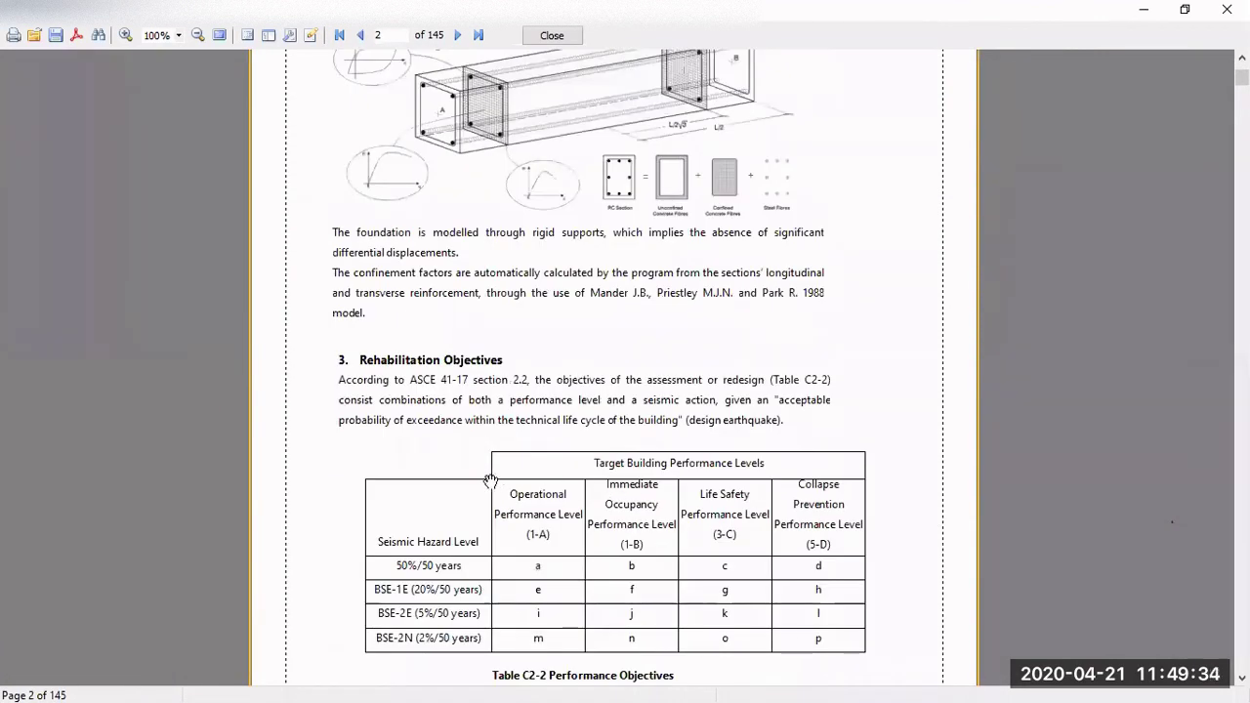
{"action": "scroll", "coordinate": [746, 525], "scroll_direction": "down", "scroll_amount": 5}
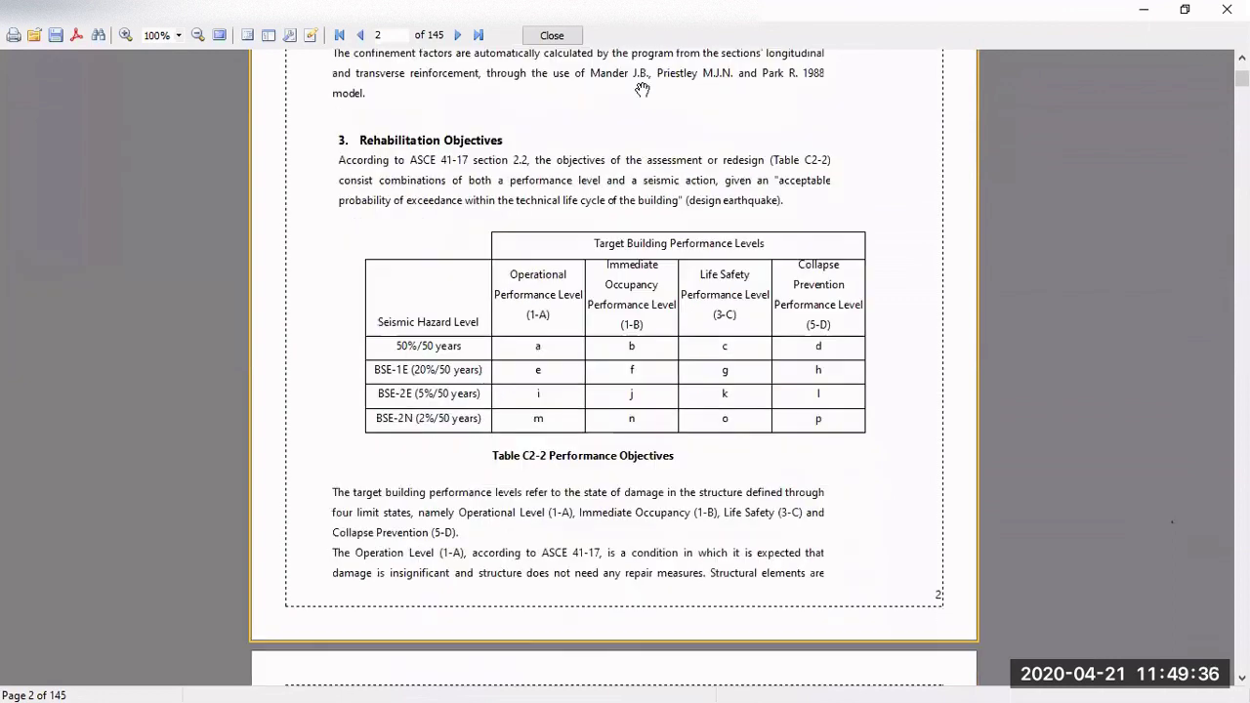
{"action": "scroll", "coordinate": [614, 468], "scroll_direction": "down", "scroll_amount": 9}
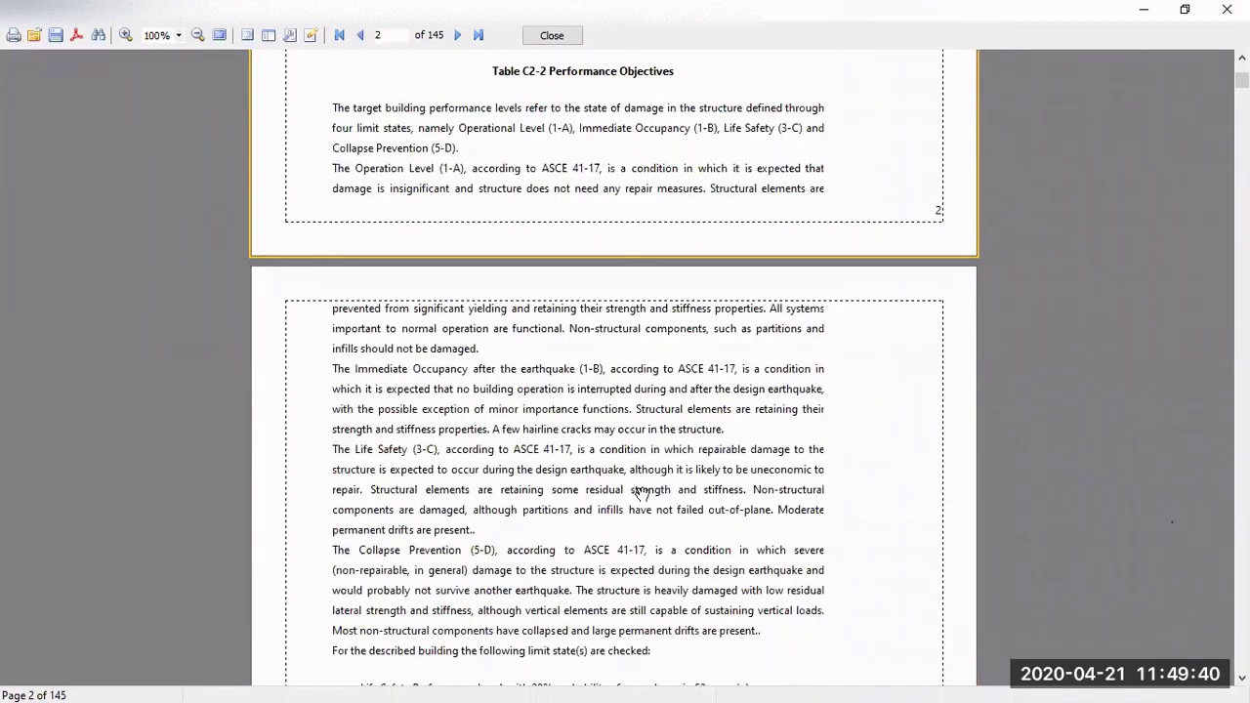
{"action": "scroll", "coordinate": [684, 493], "scroll_direction": "down", "scroll_amount": 4}
{"action": "scroll", "coordinate": [760, 494], "scroll_direction": "down", "scroll_amount": 20}
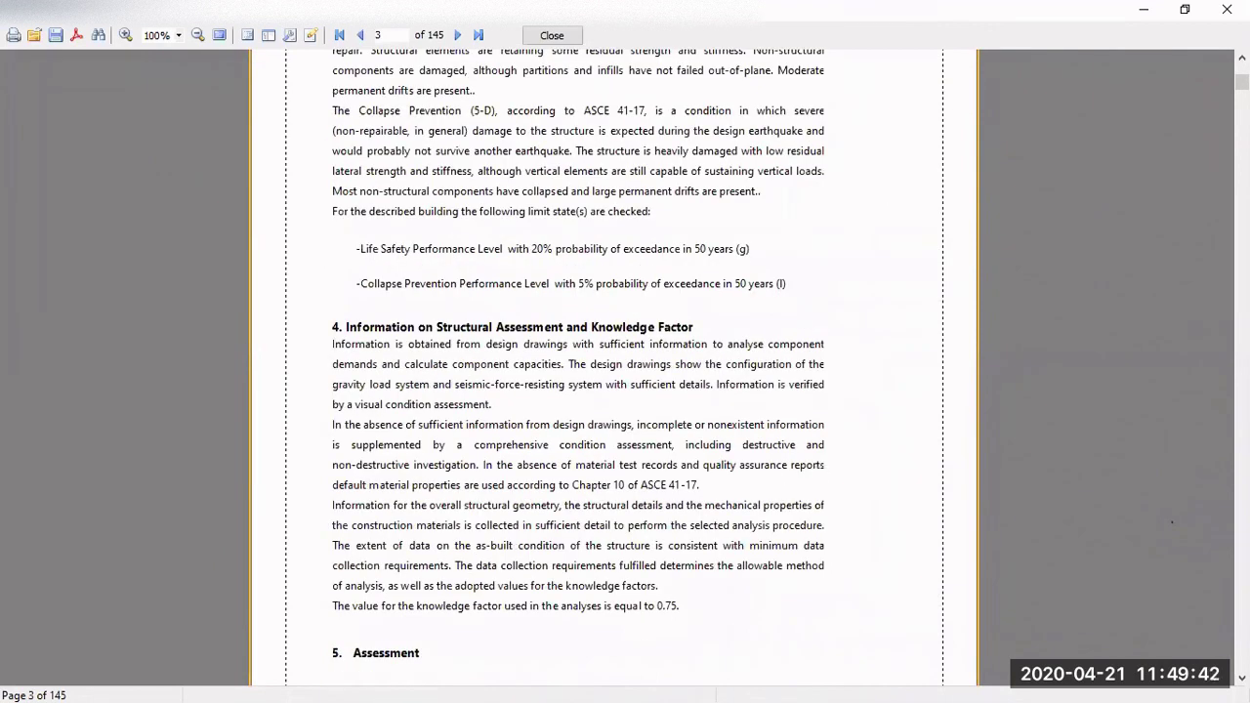
Step: Examine the stress-strain diagrams of the steel and concrete material models in the report
{"action": "scroll", "coordinate": [614, 367], "scroll_direction": "down", "scroll_amount": 20}
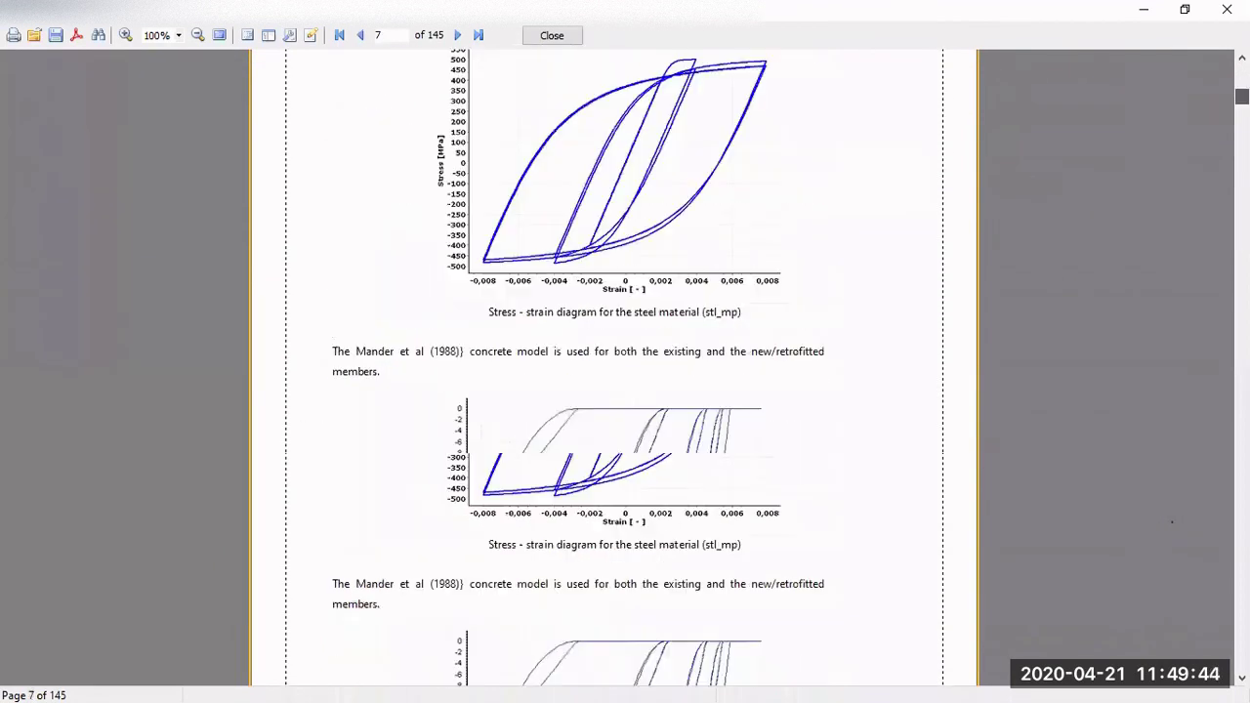
{"action": "scroll", "coordinate": [614, 367], "scroll_direction": "down", "scroll_amount": 15}
{"action": "scroll", "coordinate": [615, 367], "scroll_direction": "up", "scroll_amount": 20}
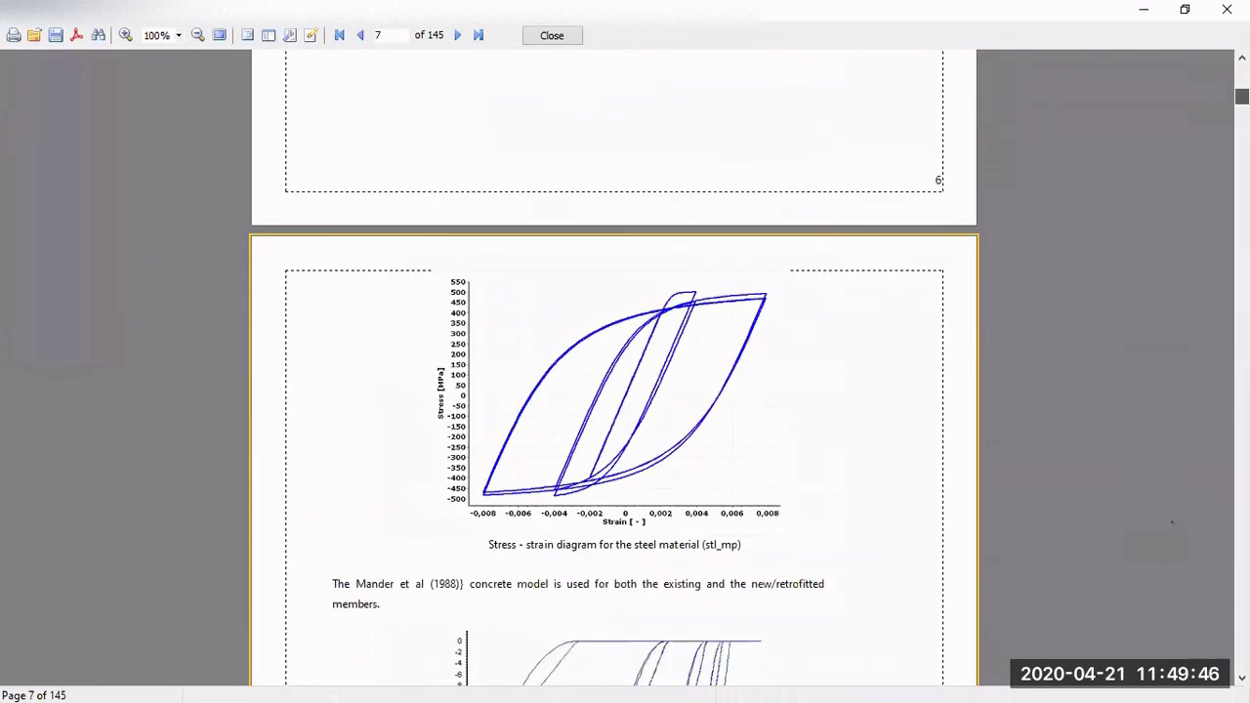
{"action": "scroll", "coordinate": [614, 367], "scroll_direction": "down", "scroll_amount": 5}
{"action": "scroll", "coordinate": [614, 368], "scroll_direction": "down", "scroll_amount": 20}
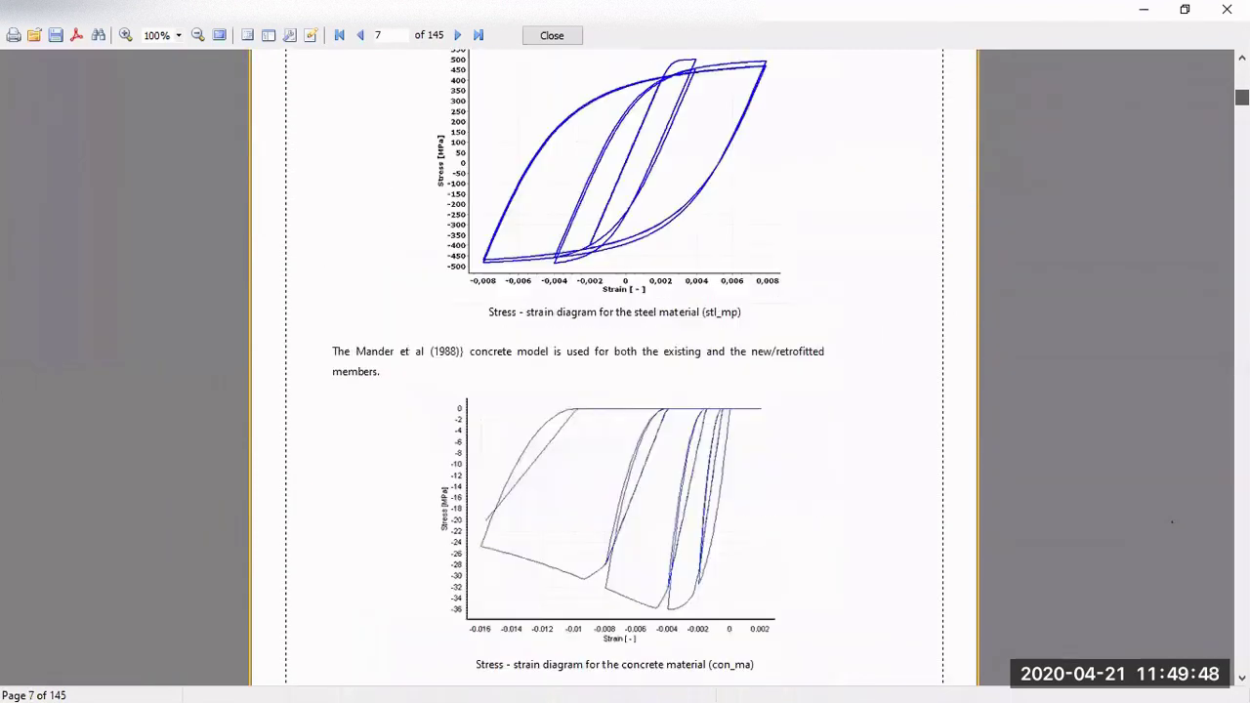
Step: Skim the report's member capacity and check tables through to the last page, and return to the first page
{"action": "scroll", "coordinate": [614, 367], "scroll_direction": "down", "scroll_amount": 20}
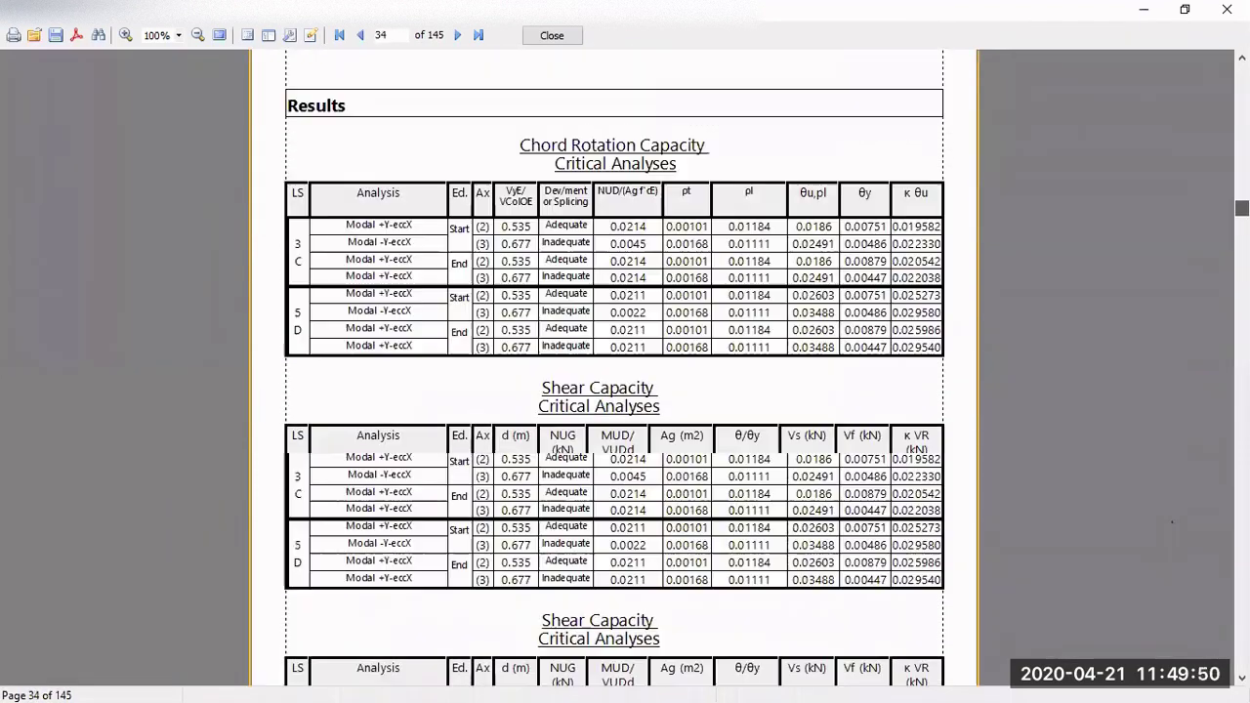
{"action": "scroll", "coordinate": [614, 367], "scroll_direction": "down", "scroll_amount": 20}
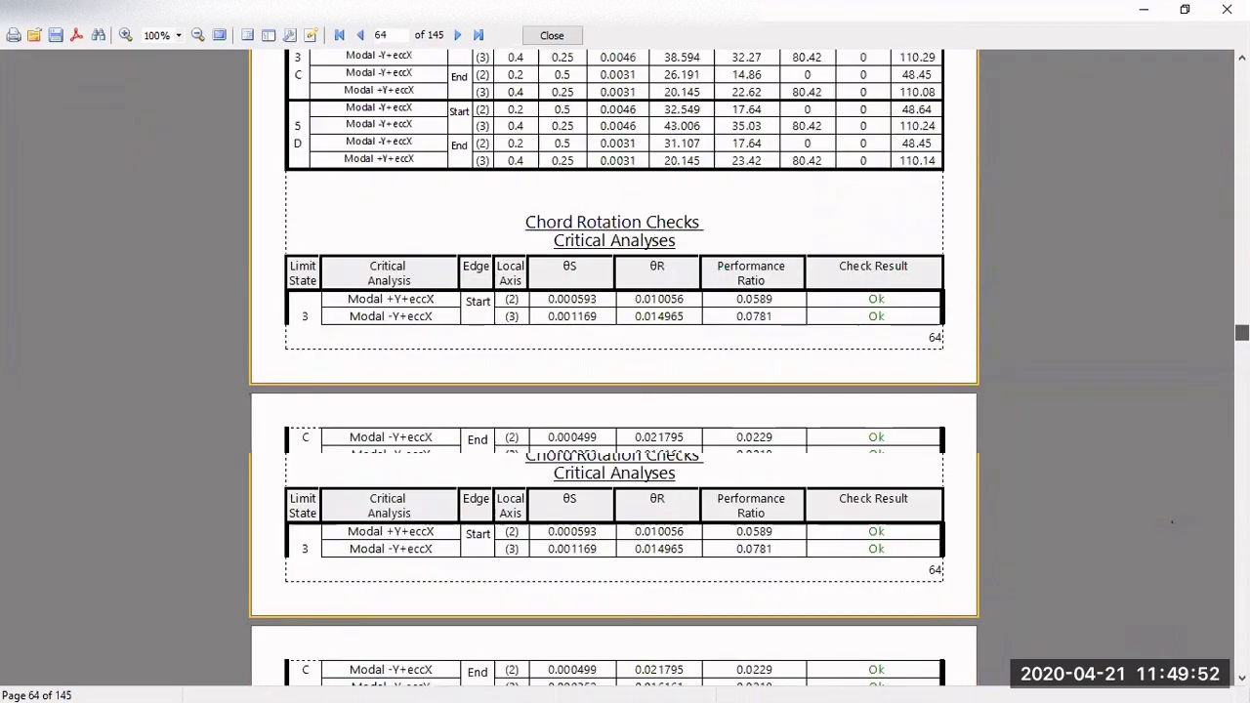
{"action": "scroll", "coordinate": [614, 367], "scroll_direction": "down", "scroll_amount": 20}
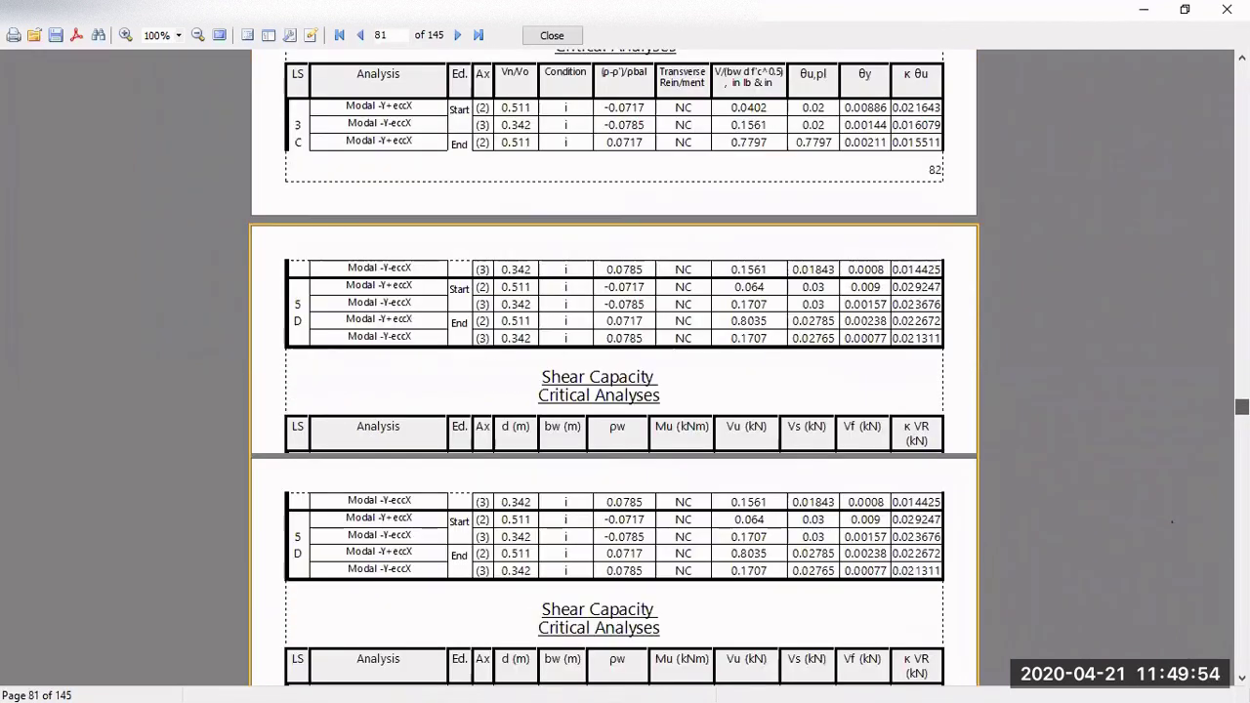
{"action": "scroll", "coordinate": [614, 368], "scroll_direction": "down", "scroll_amount": 20}
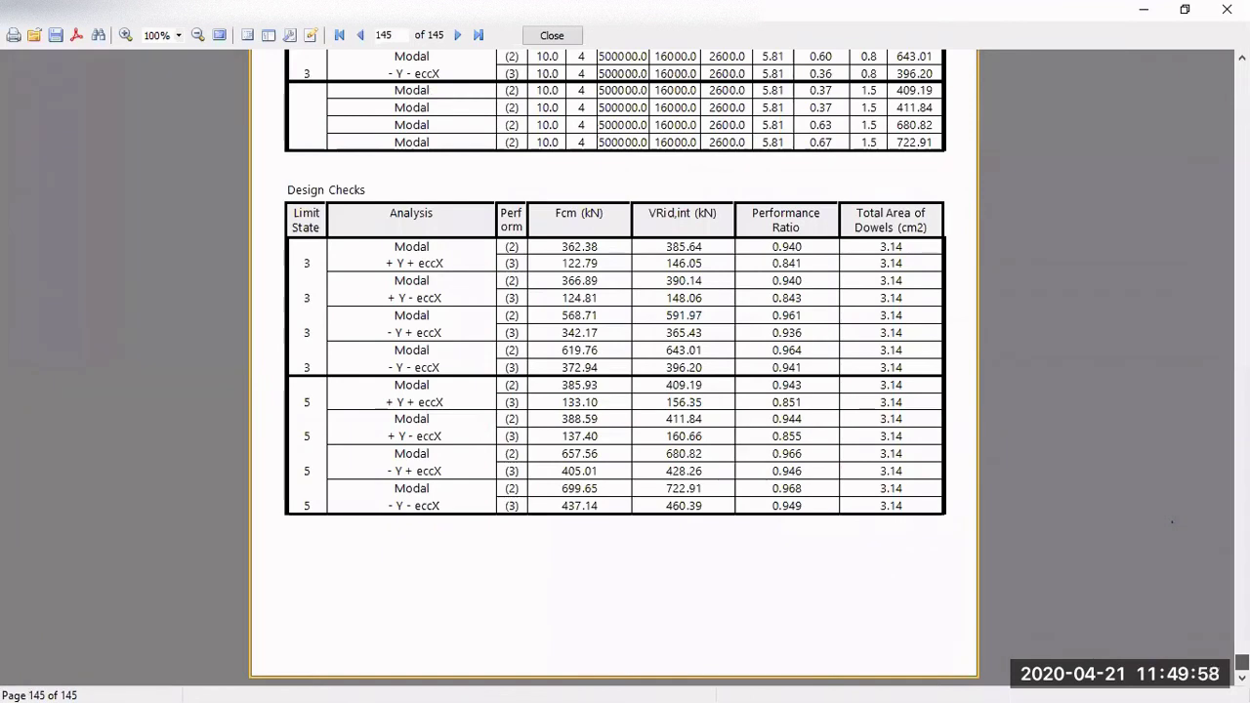
{"action": "scroll", "coordinate": [614, 368], "scroll_direction": "up", "scroll_amount": 20}
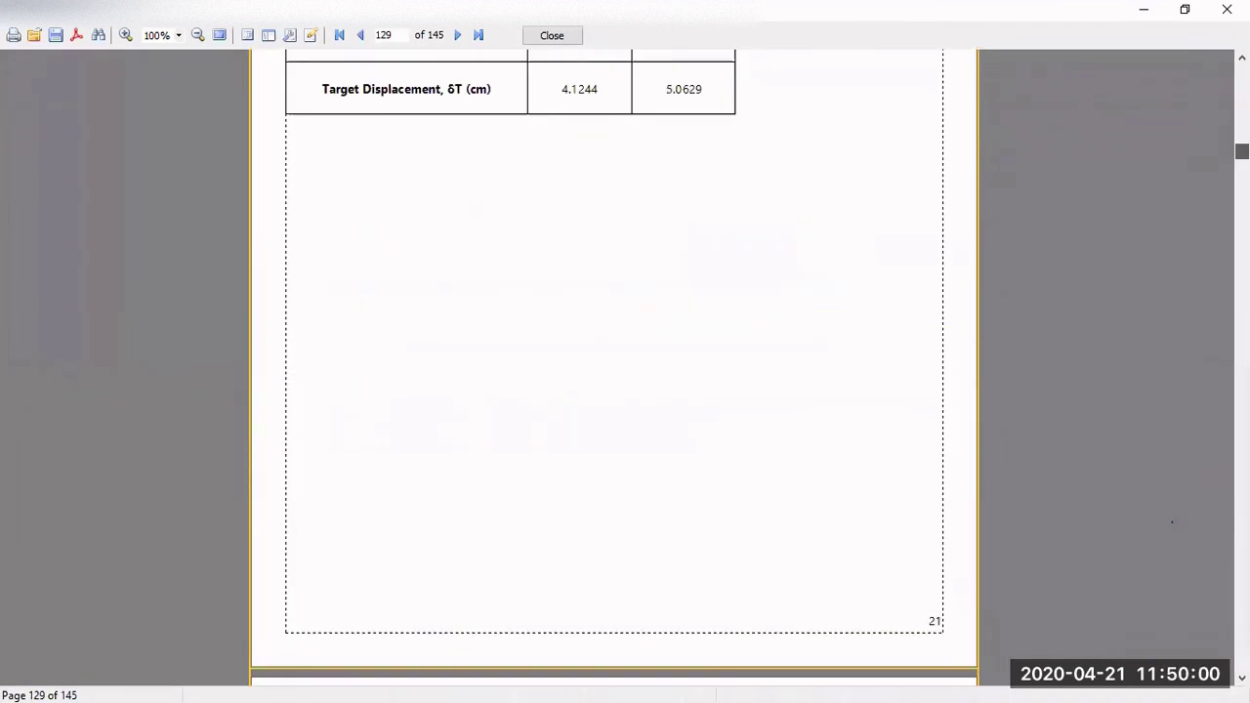
{"action": "left_click_drag", "start_coordinate": [1242, 152], "coordinate": [1242, 76]}
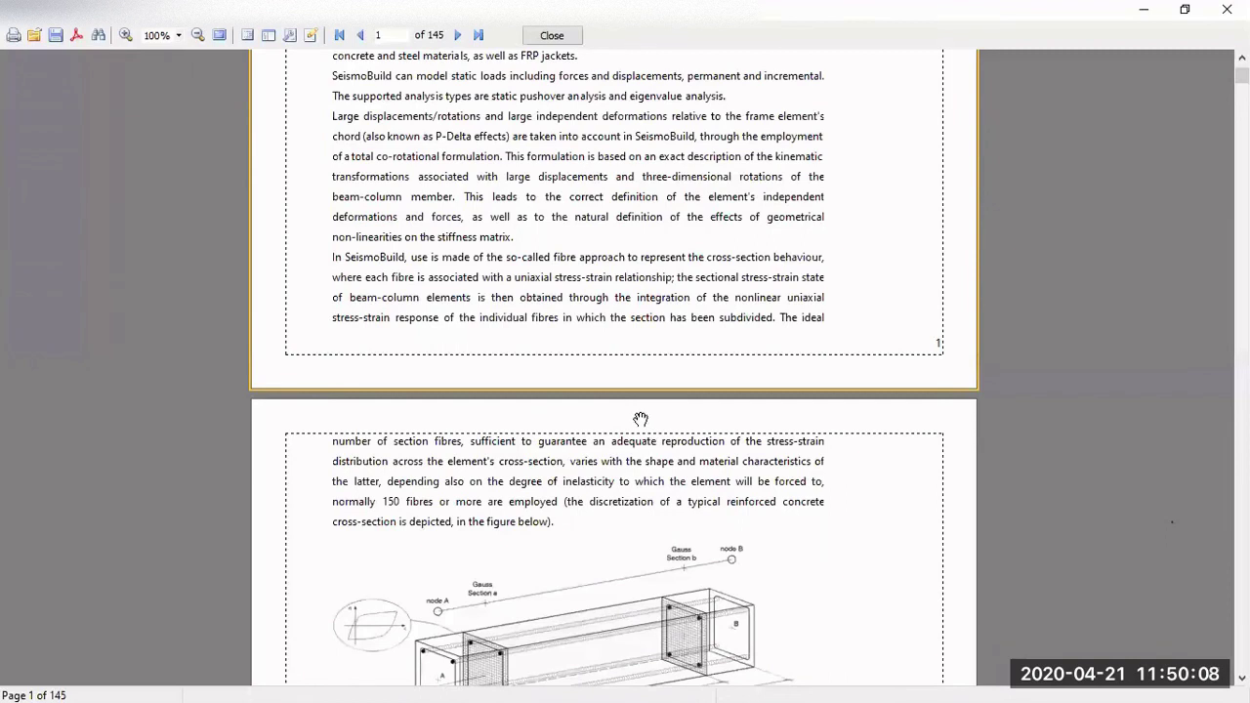
{"action": "key", "text": "alt+Tab"}
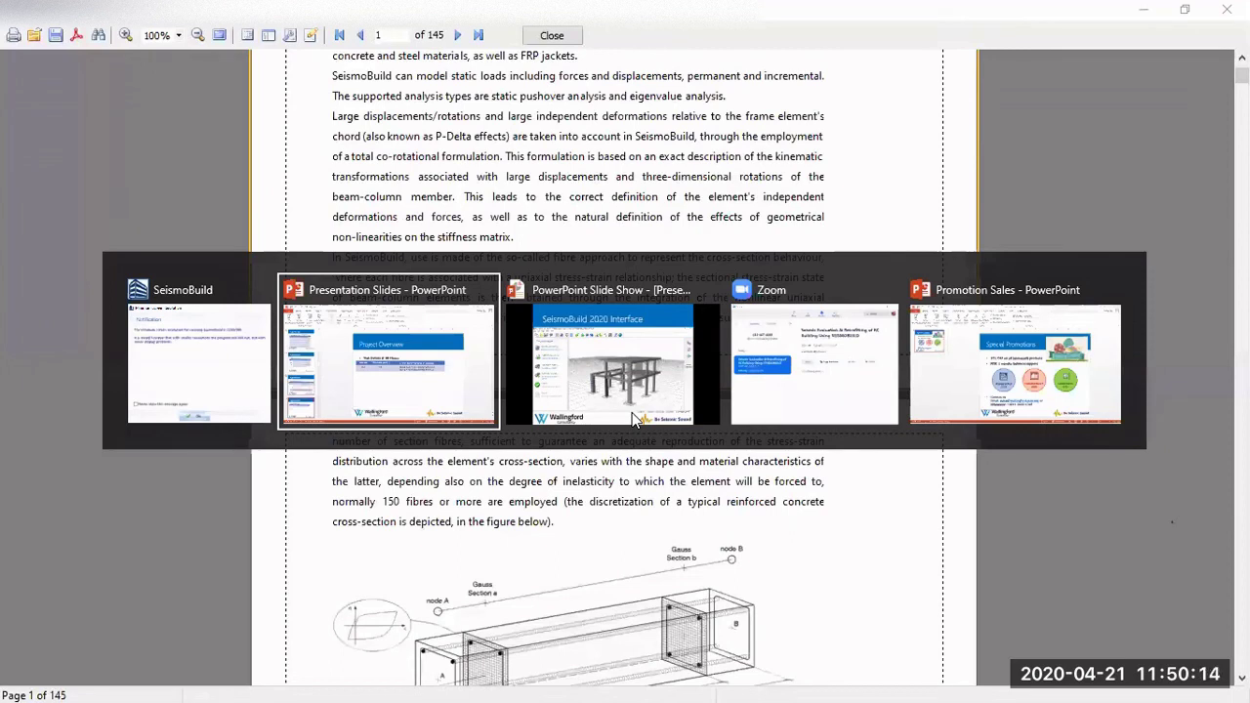
{"action": "key", "text": "Escape"}
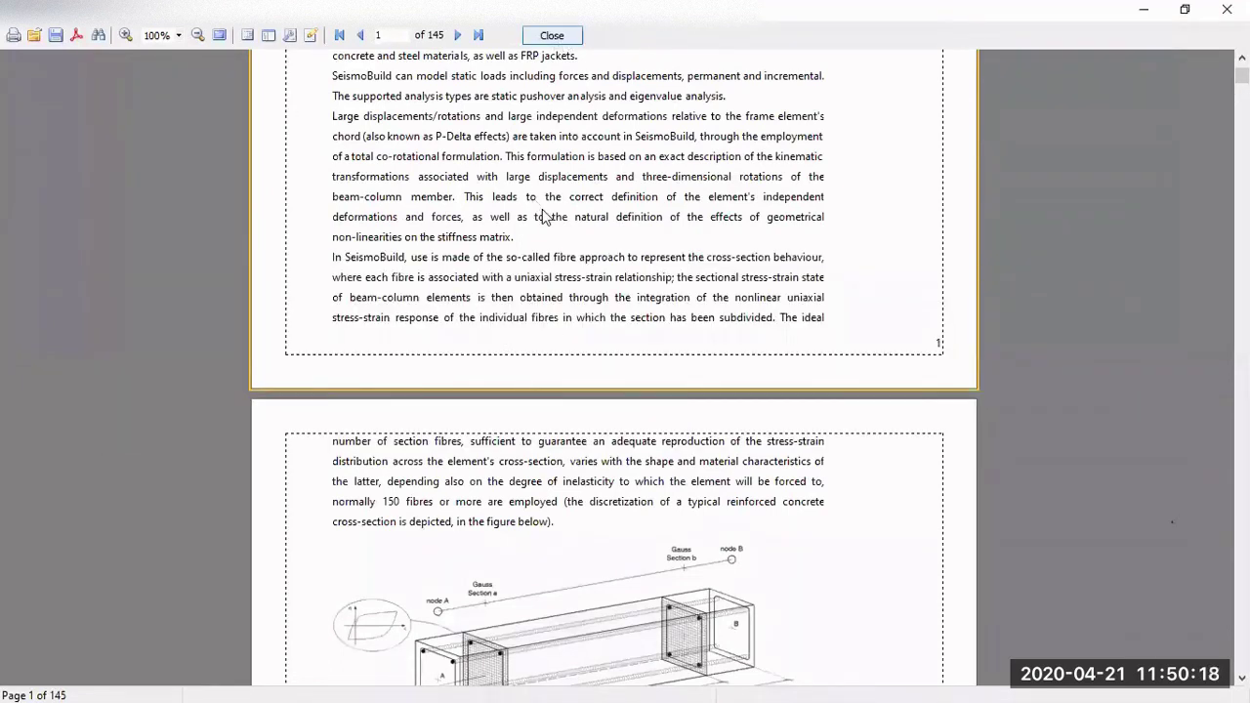
Step: Export both storeys to DWG files in the SEISMOSOFT > TRAINING > Webinars > CAD Drawings folder, replacing the older files of the same project
{"action": "key", "text": "alt+Tab"}
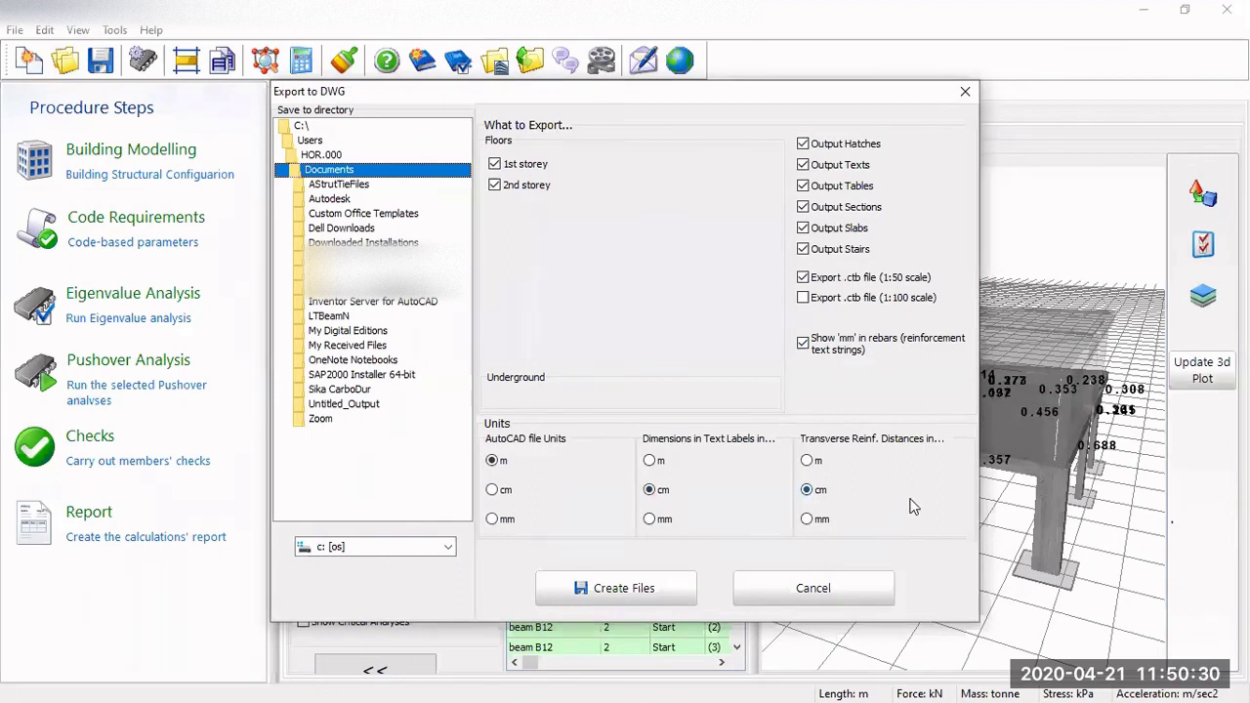
{"action": "left_click", "coordinate": [617, 592]}
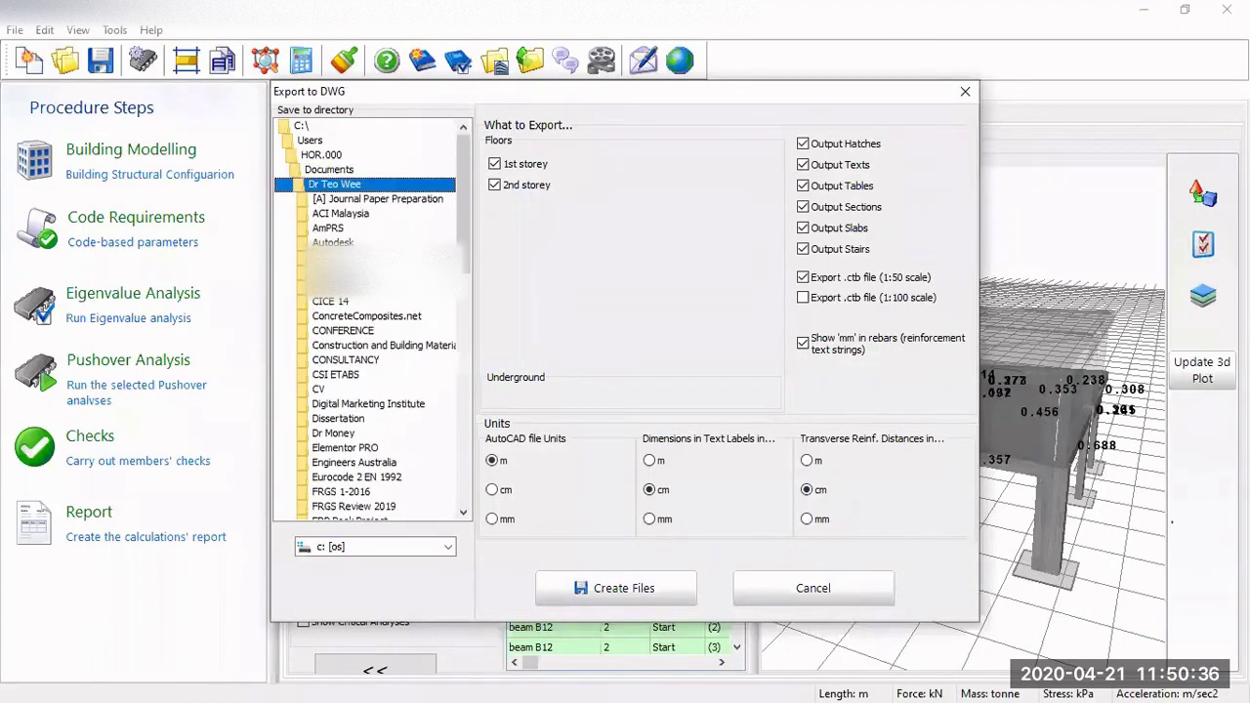
{"action": "scroll", "coordinate": [366, 391], "scroll_direction": "down", "scroll_amount": 20}
{"action": "scroll", "coordinate": [371, 429], "scroll_direction": "down", "scroll_amount": 4}
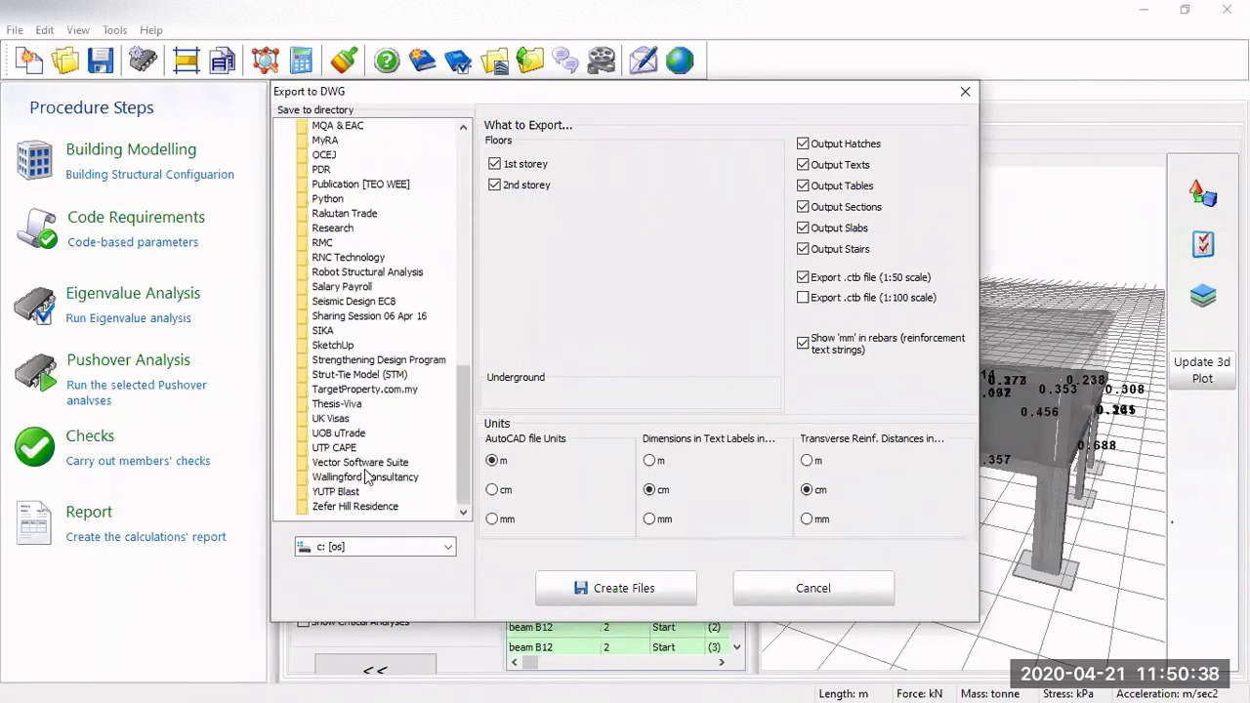
{"action": "double_click", "coordinate": [366, 475]}
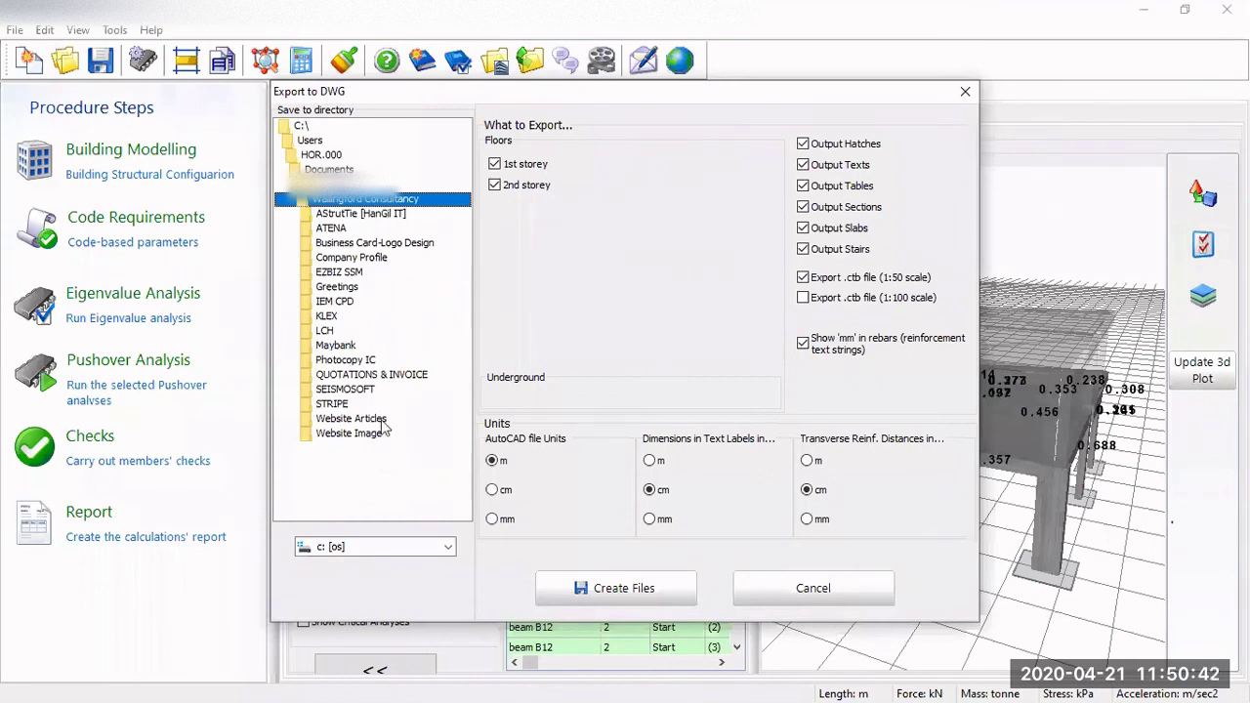
{"action": "double_click", "coordinate": [378, 390]}
{"action": "double_click", "coordinate": [354, 479]}
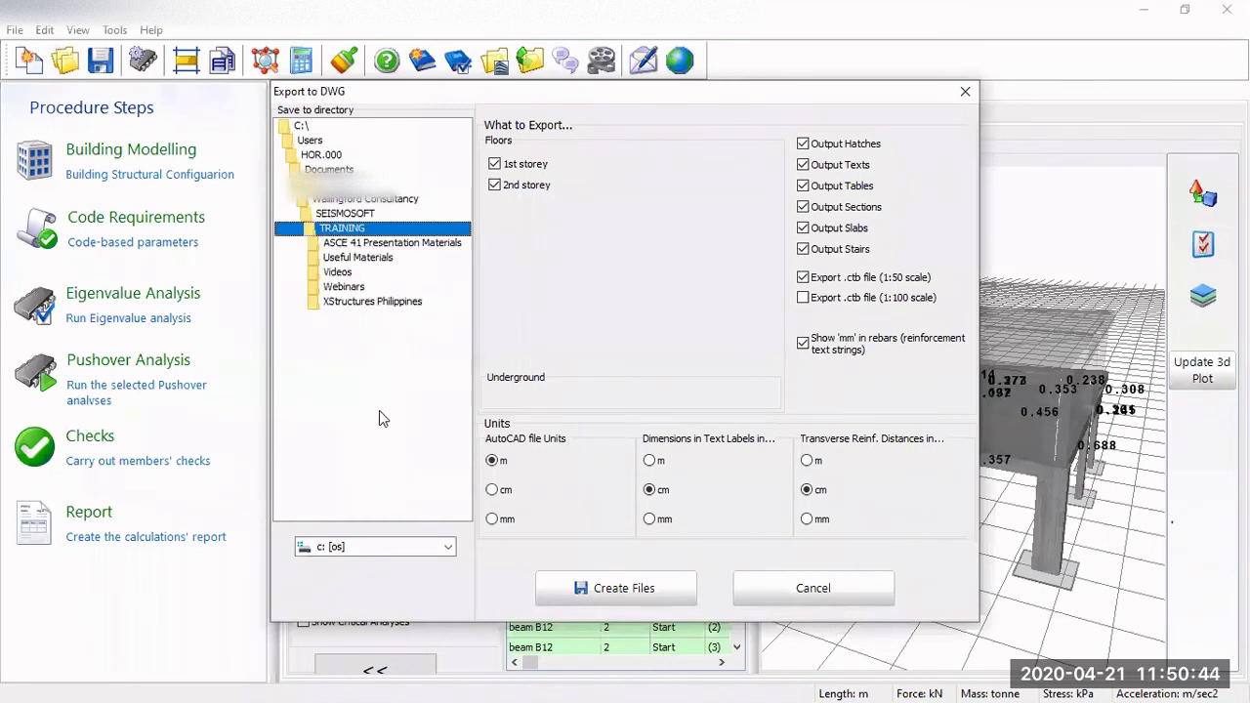
{"action": "double_click", "coordinate": [366, 284]}
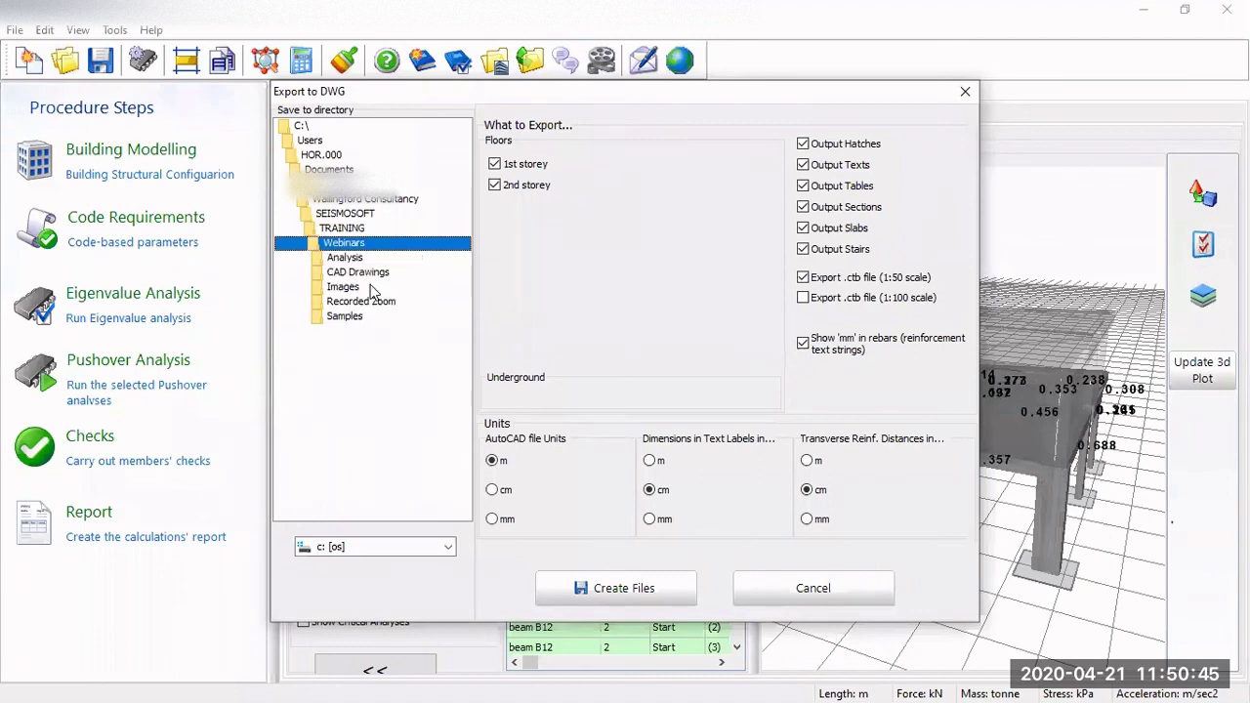
{"action": "double_click", "coordinate": [374, 273]}
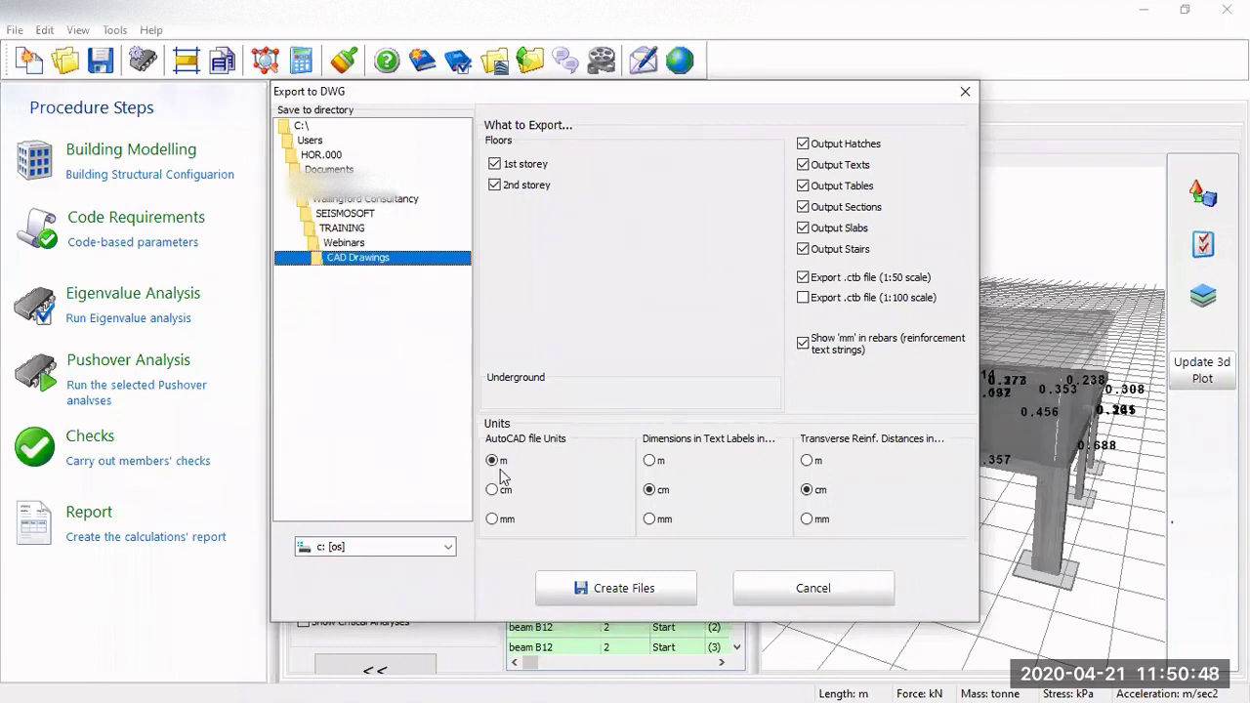
{"action": "left_click", "coordinate": [615, 589]}
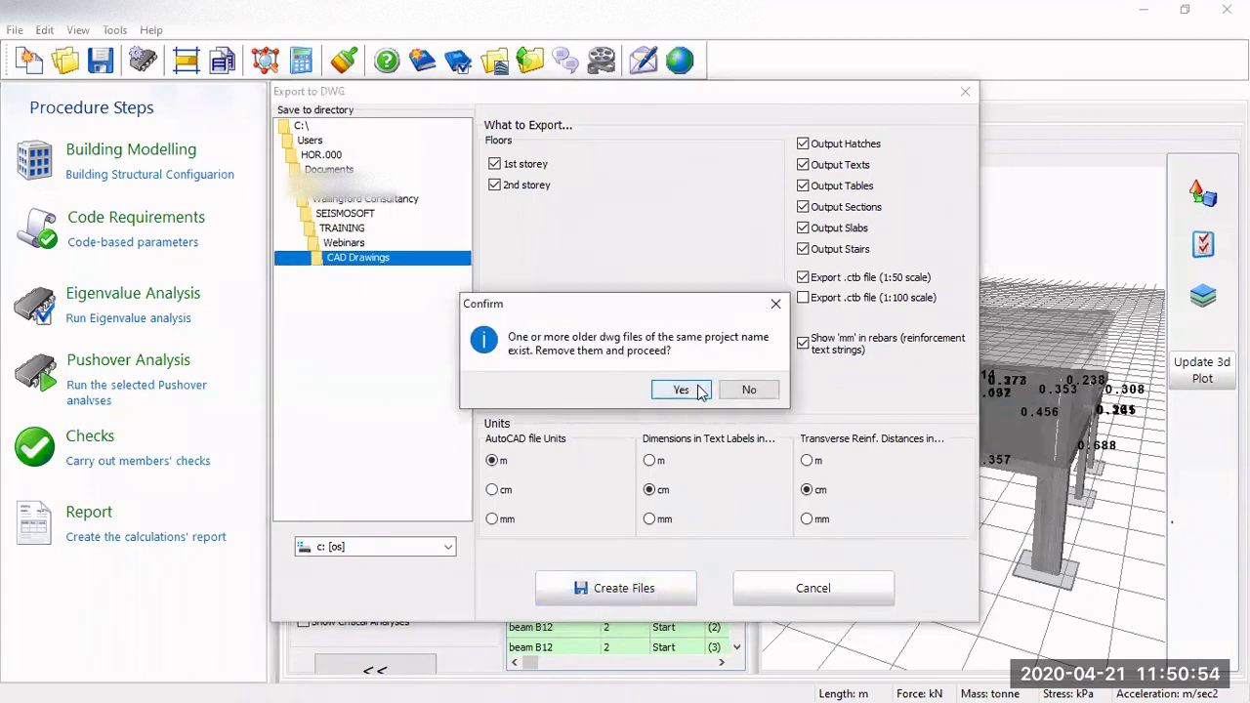
{"action": "left_click", "coordinate": [682, 389]}
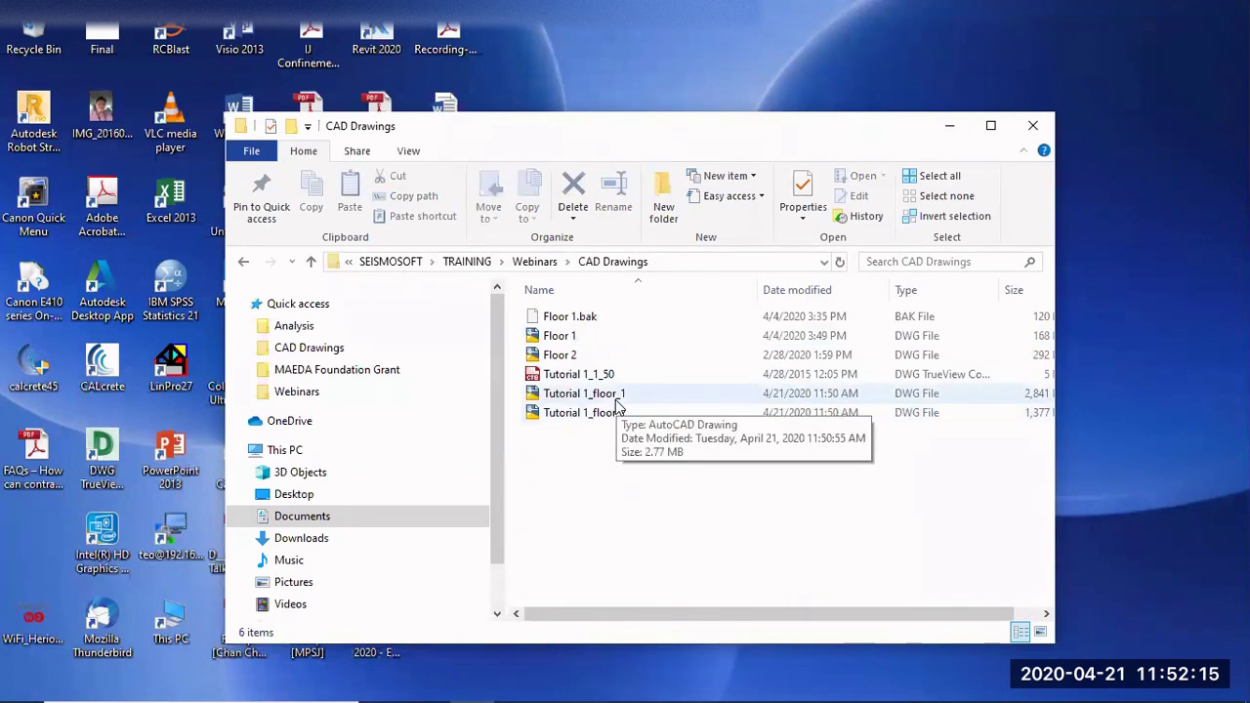
Step: Open the exported Tutorial 1_floor_1 drawing in DWG TrueView, continue despite its foreign origin, and bring the floor plan into view
{"action": "left_click", "coordinate": [616, 398]}
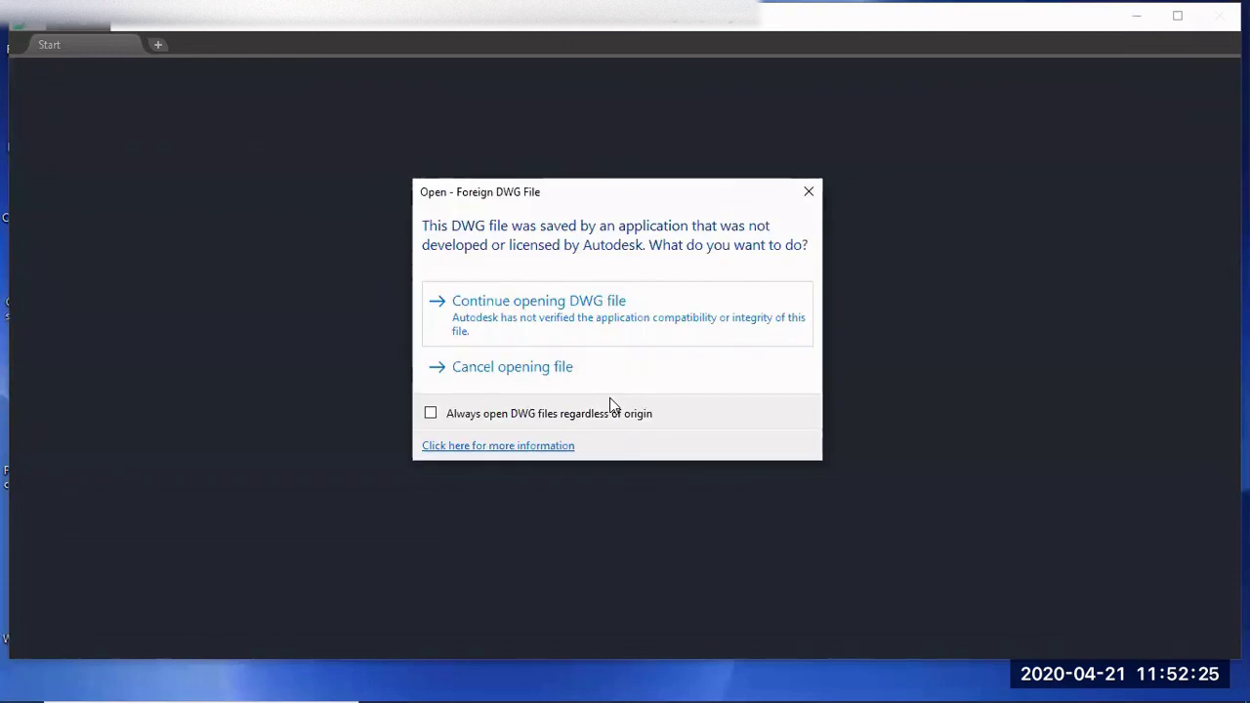
{"action": "left_click", "coordinate": [575, 315]}
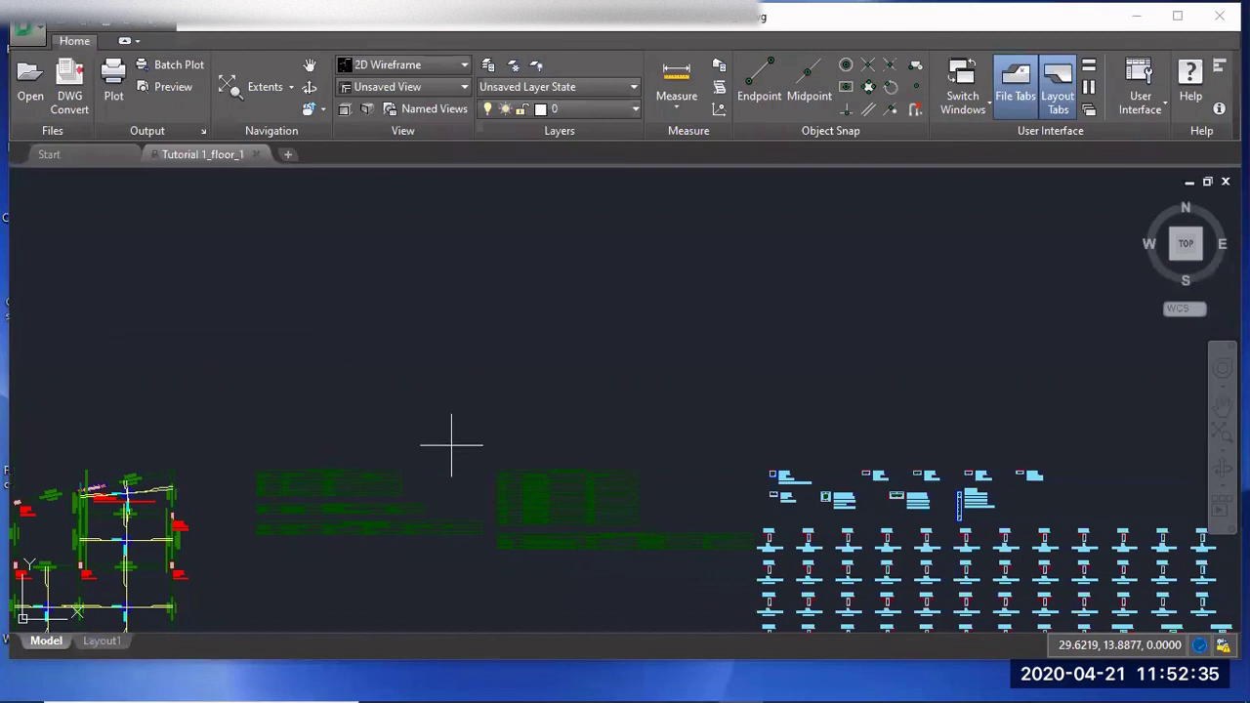
{"action": "scroll", "coordinate": [451, 445], "scroll_direction": "up", "scroll_amount": 2}
{"action": "middle_click_drag", "start_coordinate": [466, 387], "coordinate": [487, 367]}
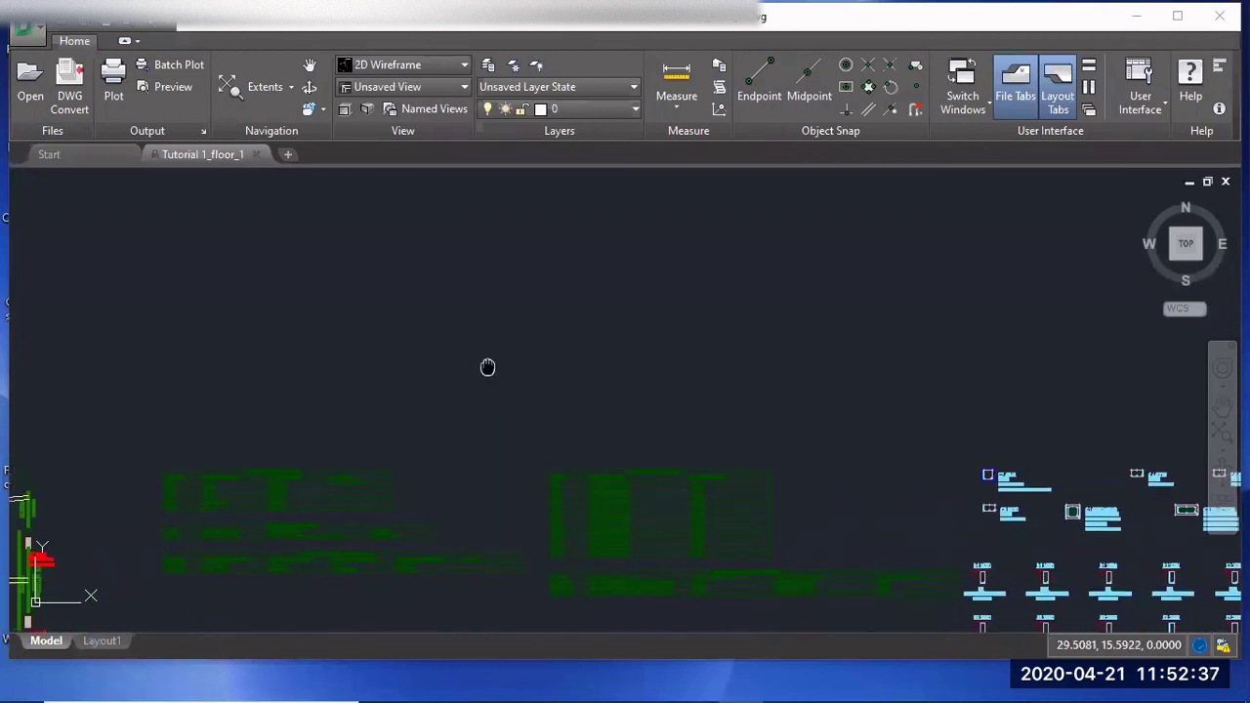
{"action": "scroll", "coordinate": [369, 444], "scroll_direction": "down", "scroll_amount": 2}
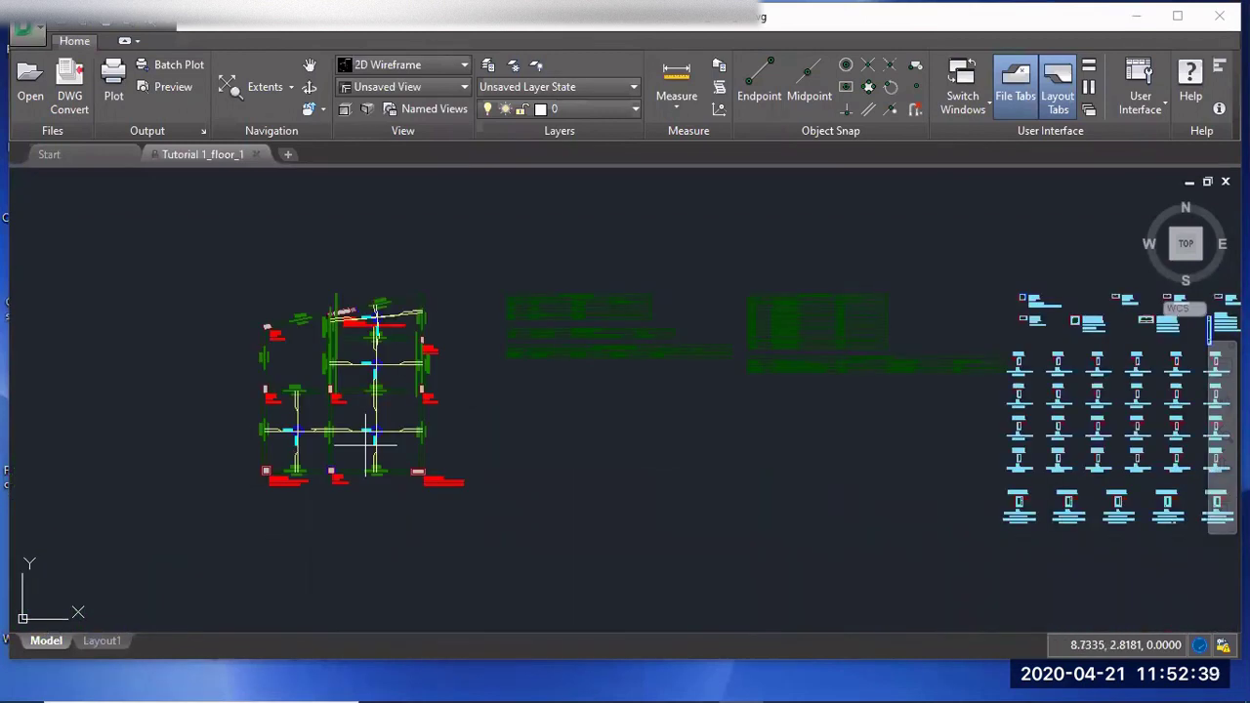
Step: Examine the floor plan's beam labels and the reinforcement notes of columns C3, C2 and C1
{"action": "scroll", "coordinate": [371, 444], "scroll_direction": "up", "scroll_amount": 5}
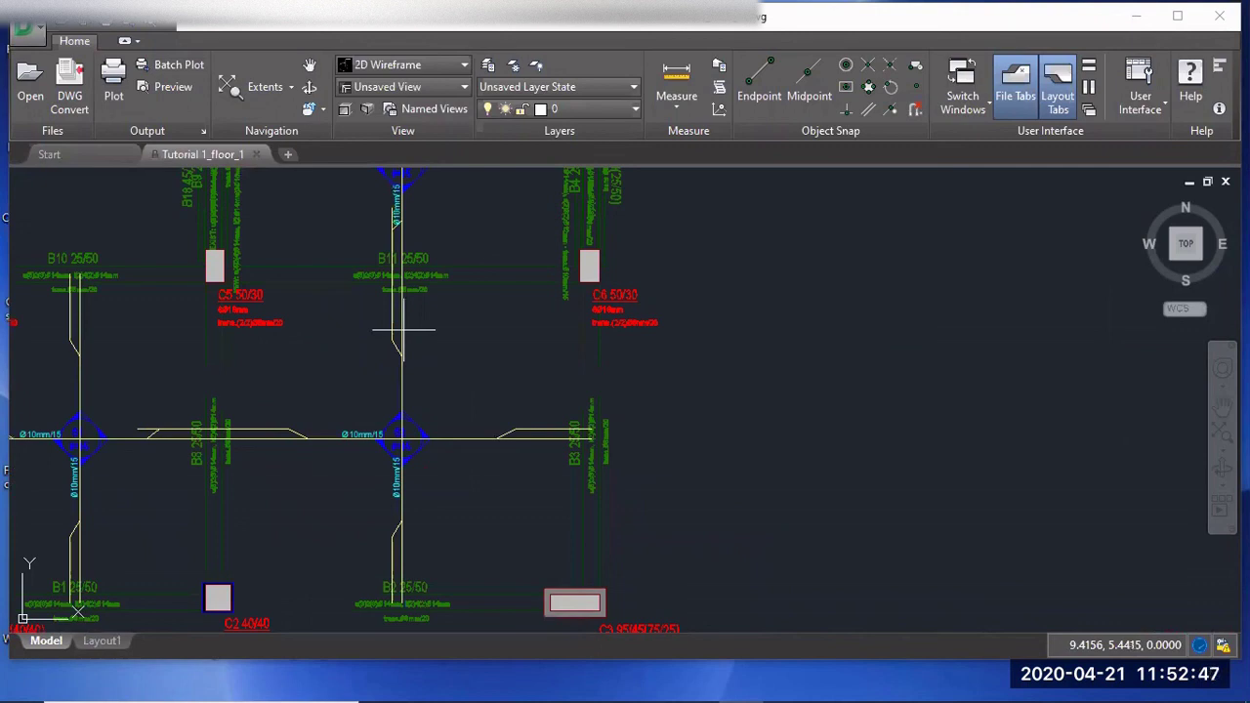
{"action": "mouse_move", "coordinate": [468, 364]}
{"action": "middle_mouse_down"}
{"action": "mouse_move", "coordinate": [432, 505]}
{"action": "mouse_move", "coordinate": [459, 515]}
{"action": "middle_mouse_up"}
{"action": "scroll", "coordinate": [464, 515], "scroll_direction": "down", "scroll_amount": 2}
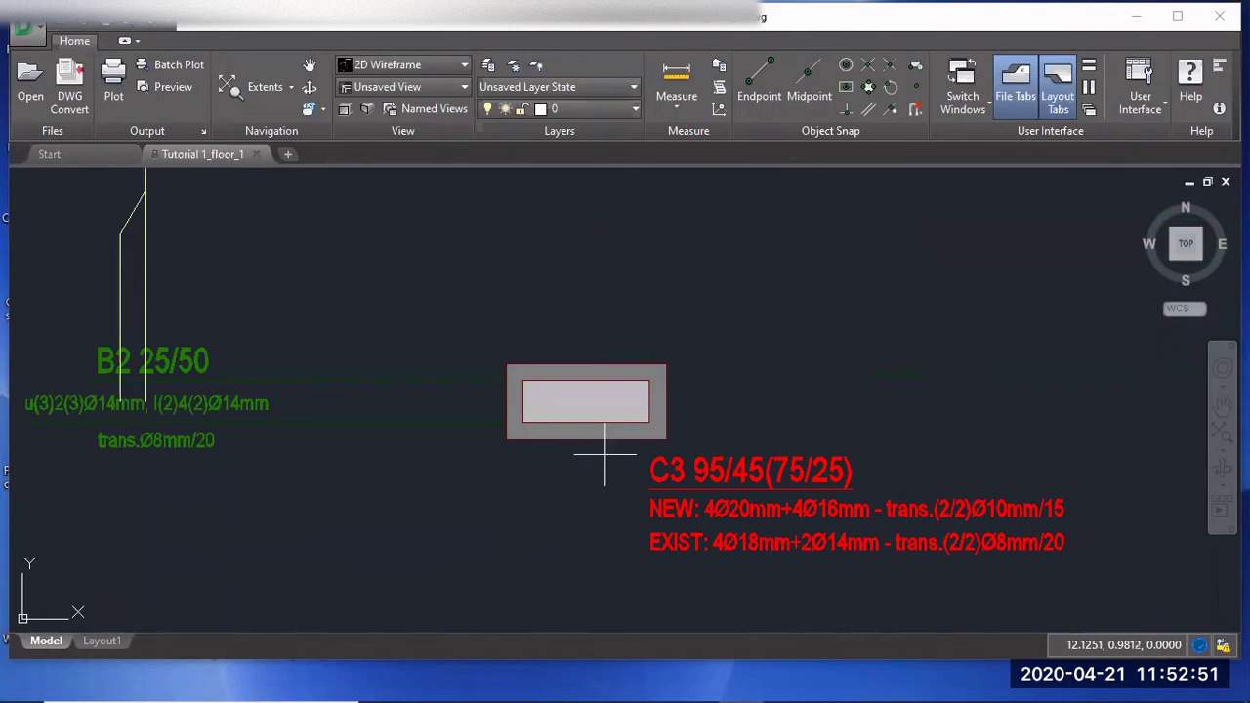
{"action": "scroll", "coordinate": [605, 454], "scroll_direction": "down", "scroll_amount": 4}
{"action": "scroll", "coordinate": [708, 418], "scroll_direction": "up", "scroll_amount": 4}
{"action": "scroll", "coordinate": [641, 415], "scroll_direction": "up", "scroll_amount": 1}
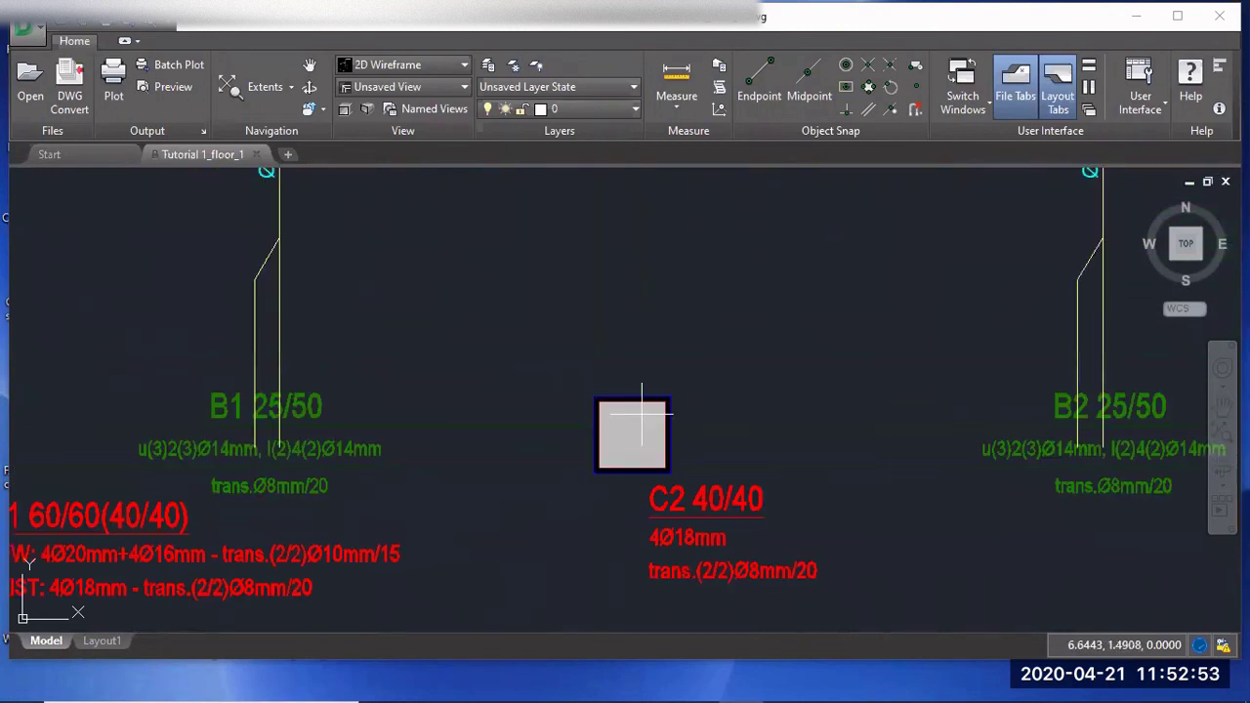
{"action": "scroll", "coordinate": [641, 415], "scroll_direction": "down", "scroll_amount": 2}
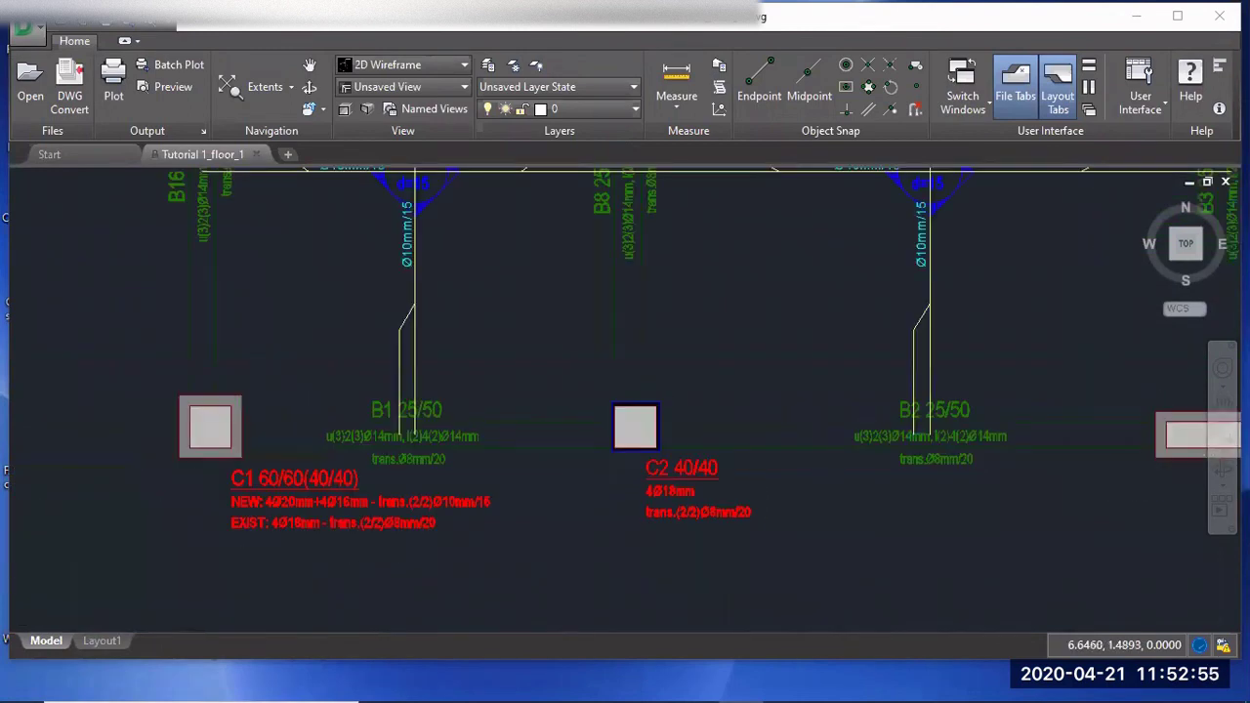
Step: Examine the column and beam cross-section details, including jacketed column C1 and jacketed beam B17
{"action": "scroll", "coordinate": [898, 388], "scroll_direction": "down", "scroll_amount": 5}
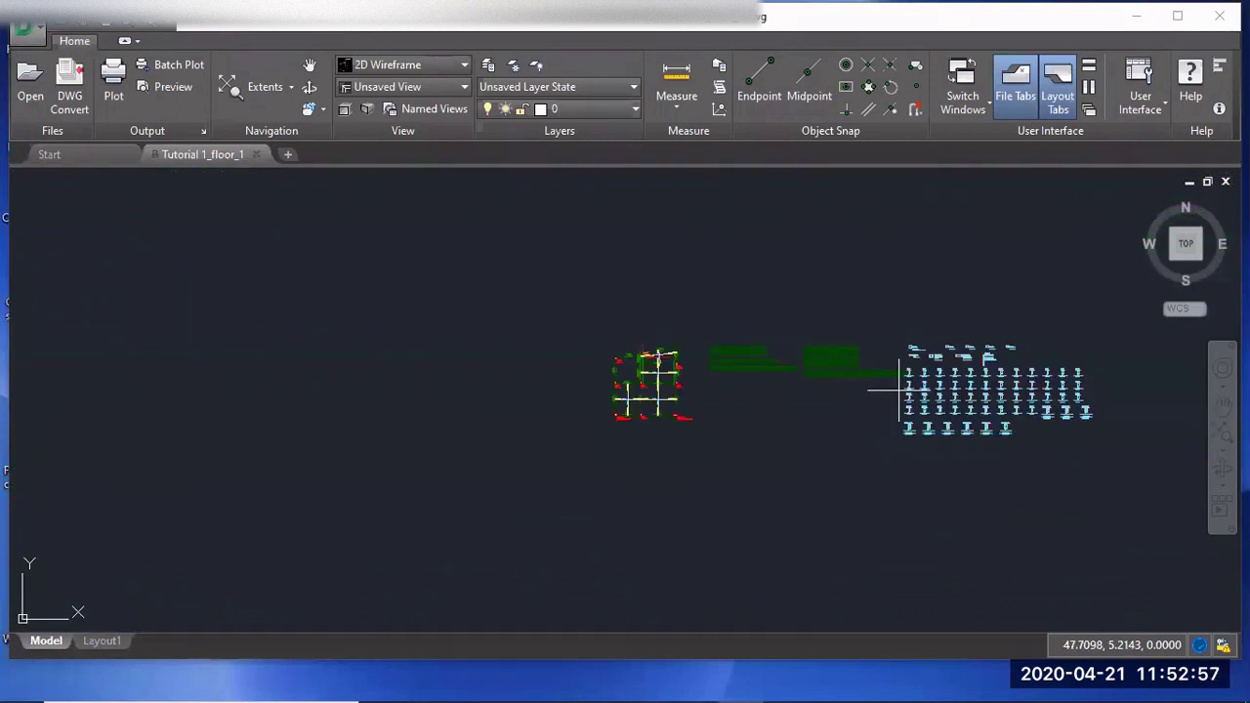
{"action": "scroll", "coordinate": [994, 394], "scroll_direction": "up", "scroll_amount": 5}
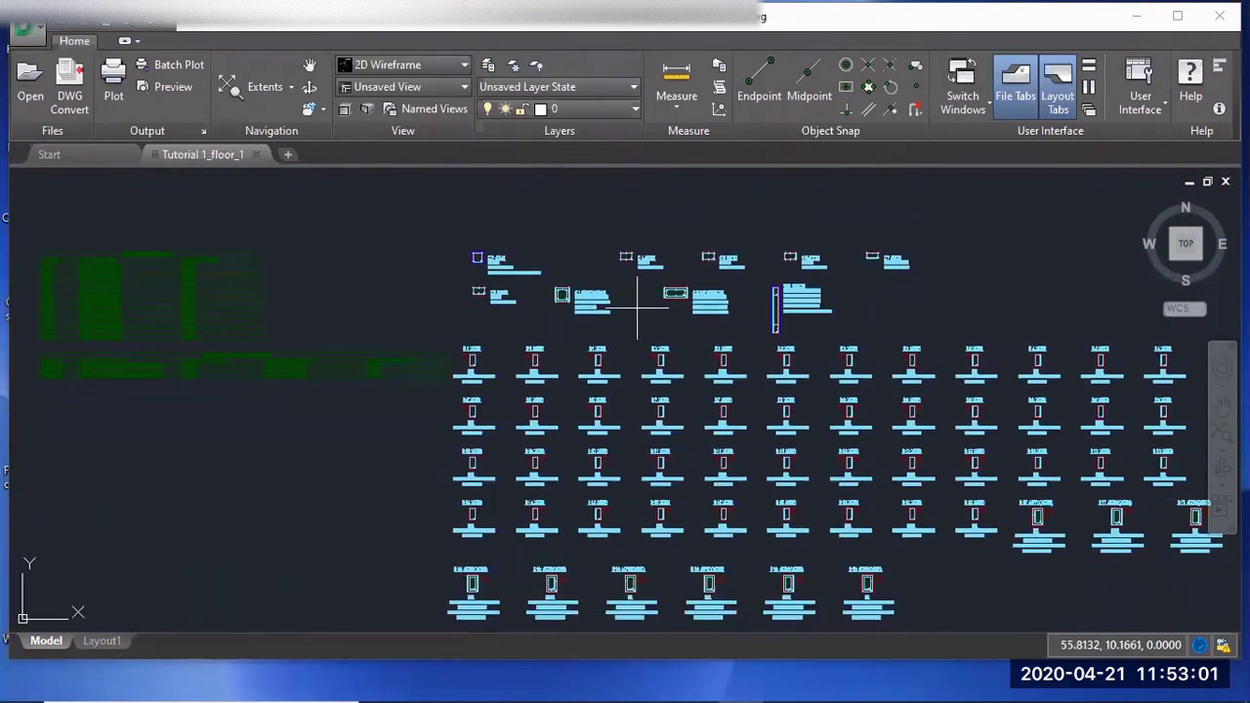
{"action": "scroll", "coordinate": [539, 288], "scroll_direction": "up", "scroll_amount": 5}
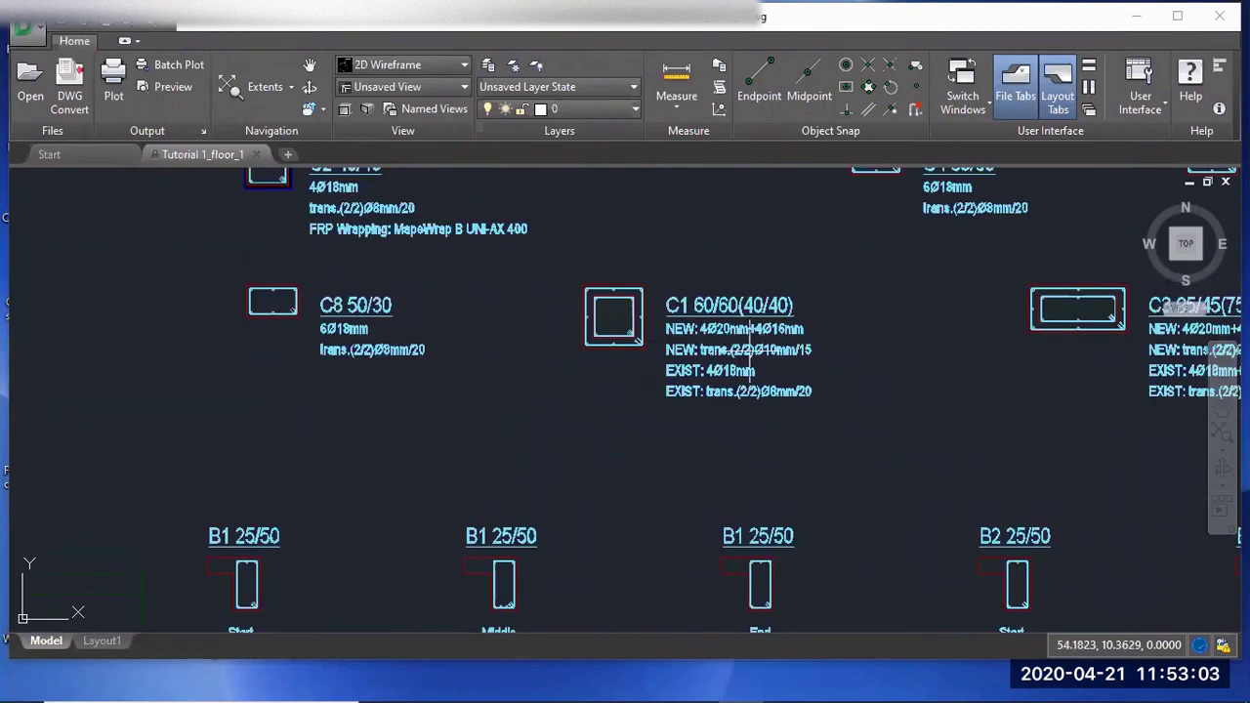
{"action": "scroll", "coordinate": [735, 349], "scroll_direction": "down", "scroll_amount": 5}
{"action": "middle_click_drag", "start_coordinate": [642, 273], "coordinate": [331, 123]}
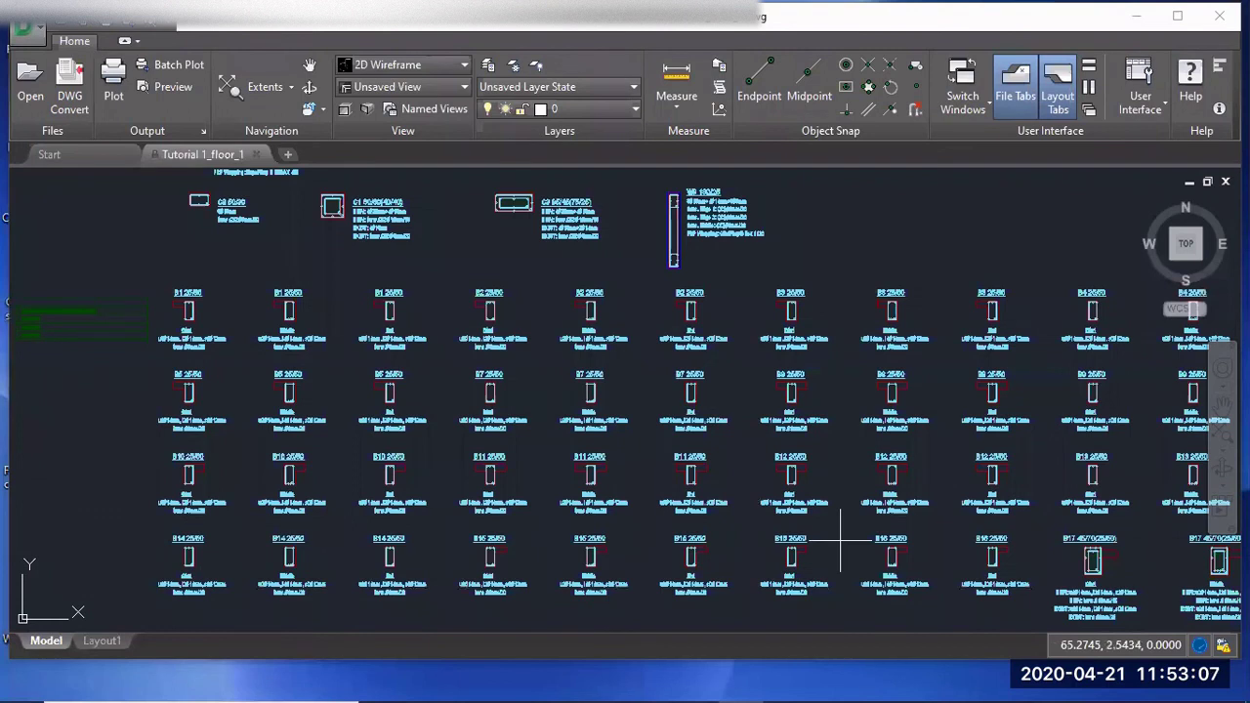
{"action": "middle_click_drag", "start_coordinate": [837, 525], "coordinate": [654, 410]}
{"action": "scroll", "coordinate": [1025, 464], "scroll_direction": "up", "scroll_amount": 4}
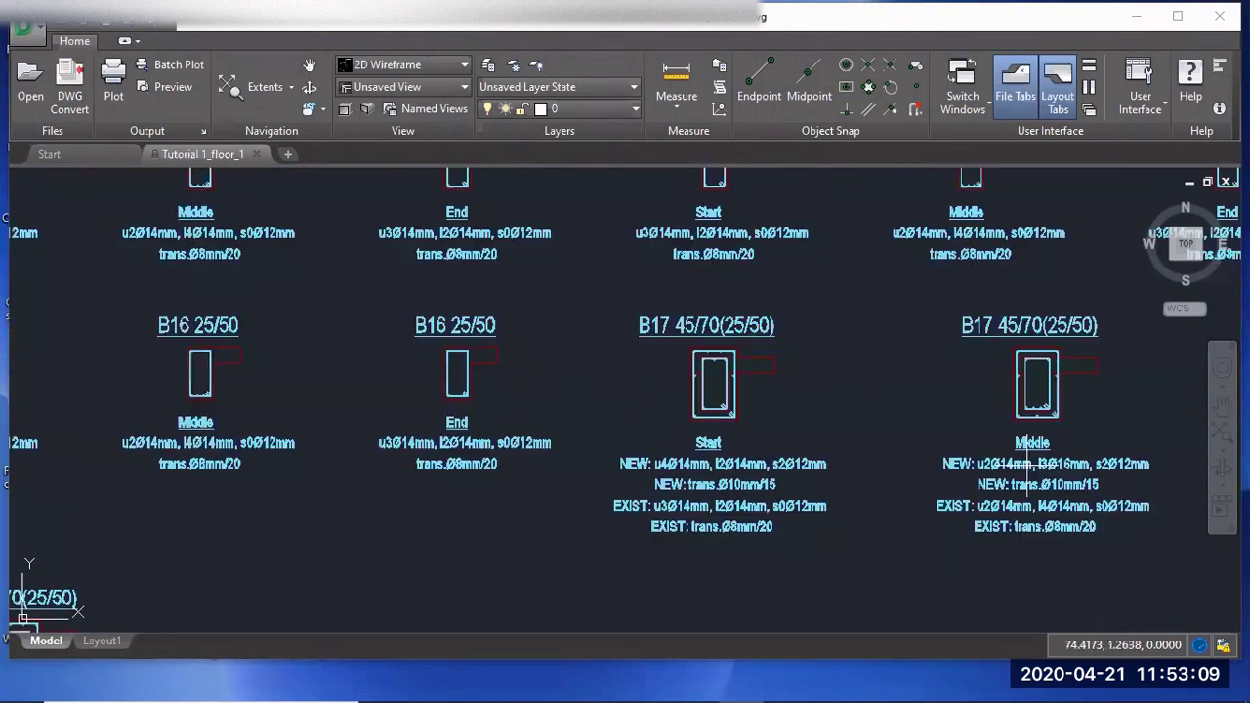
Step: Look over the tables between the floor plan and the section details, and switch back to SeismoBuild
{"action": "scroll", "coordinate": [1026, 464], "scroll_direction": "down", "scroll_amount": 5}
{"action": "scroll", "coordinate": [805, 400], "scroll_direction": "down", "scroll_amount": 2}
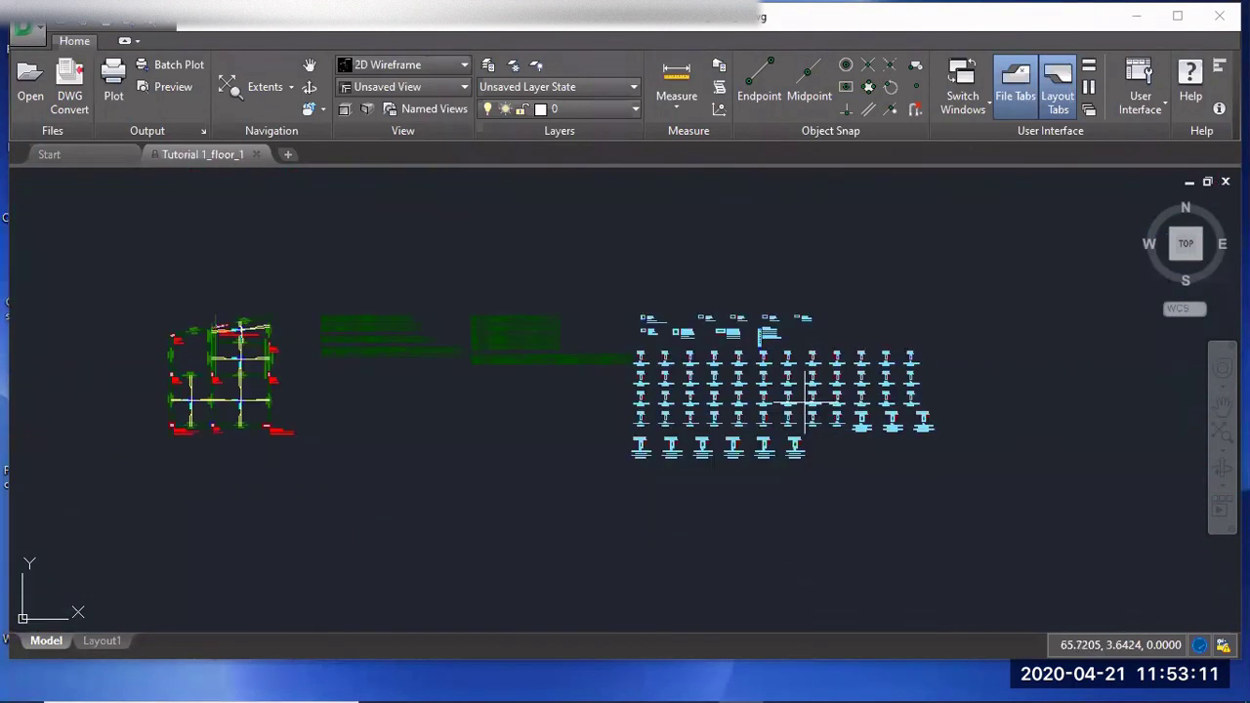
{"action": "scroll", "coordinate": [394, 325], "scroll_direction": "up", "scroll_amount": 2}
{"action": "scroll", "coordinate": [395, 325], "scroll_direction": "up", "scroll_amount": 5}
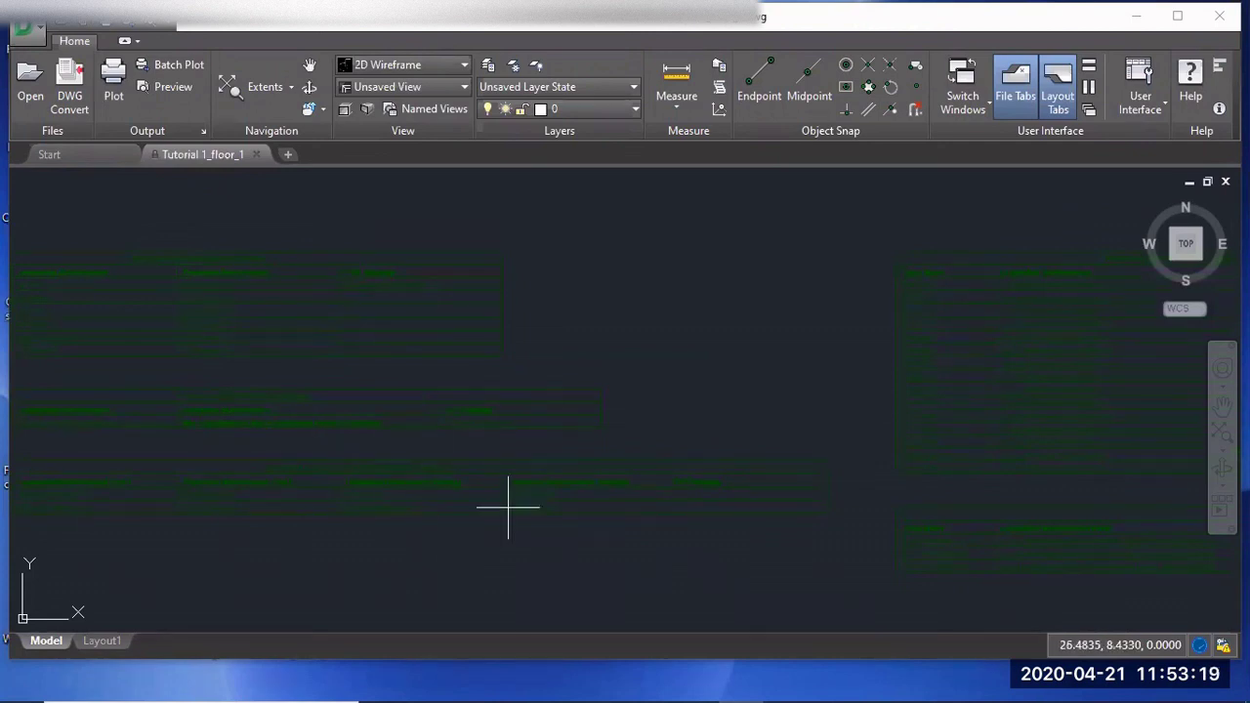
{"action": "middle_click_drag", "start_coordinate": [907, 550], "coordinate": [570, 546]}
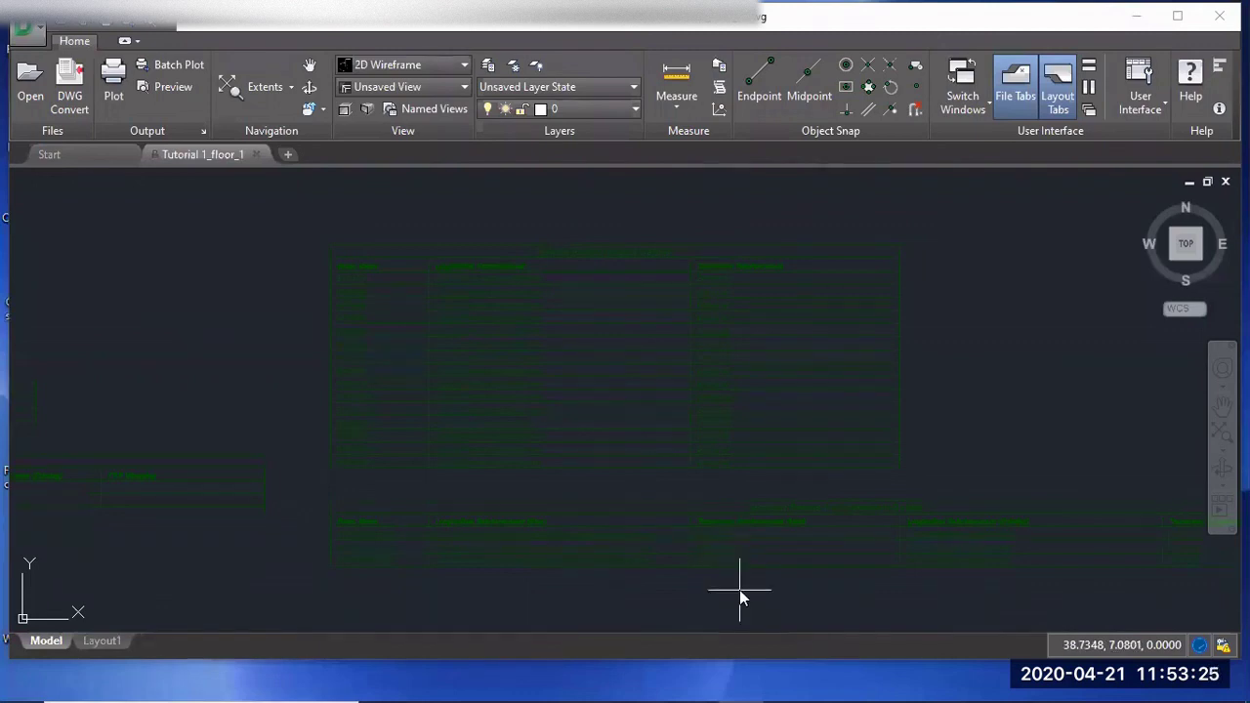
{"action": "key", "text": "alt+Tab"}
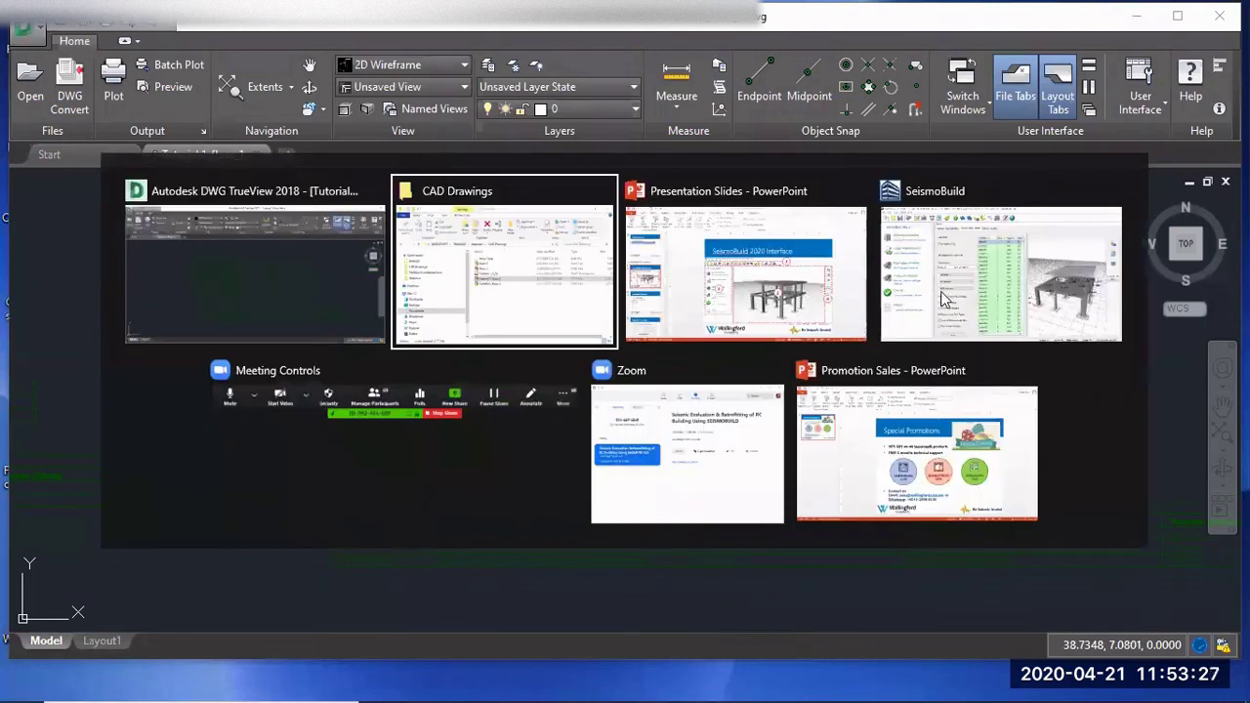
{"action": "left_click", "coordinate": [943, 297]}
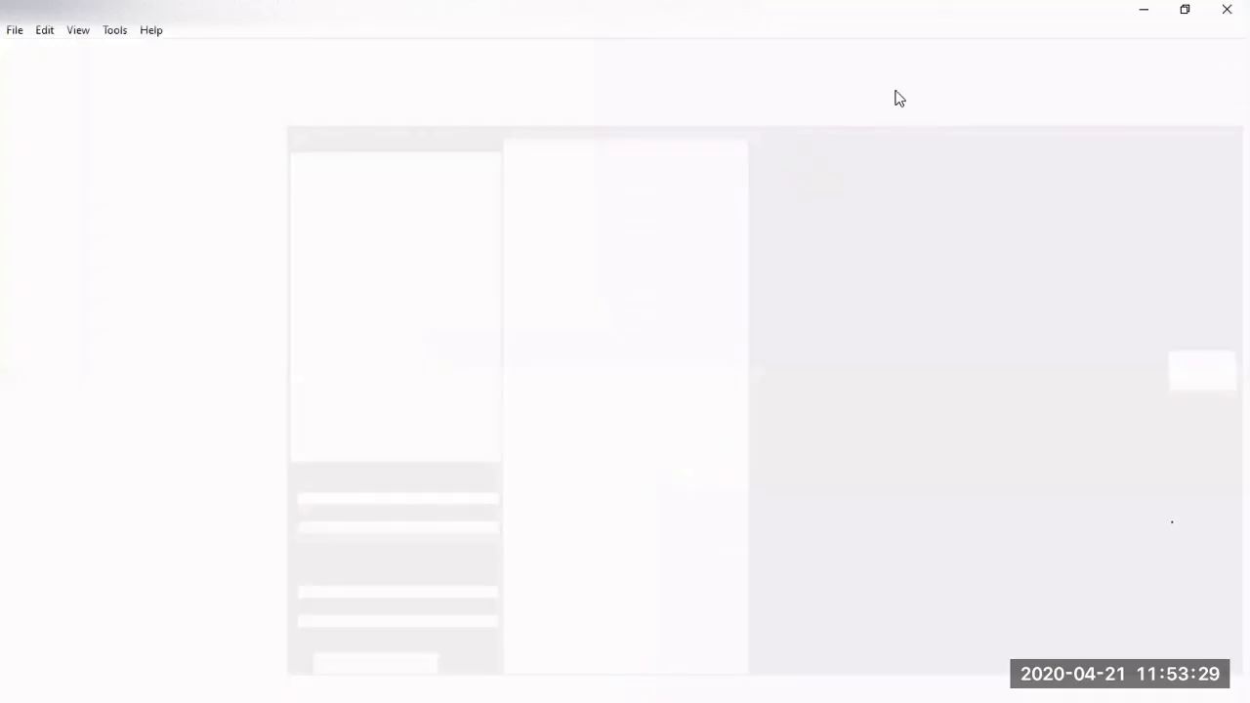